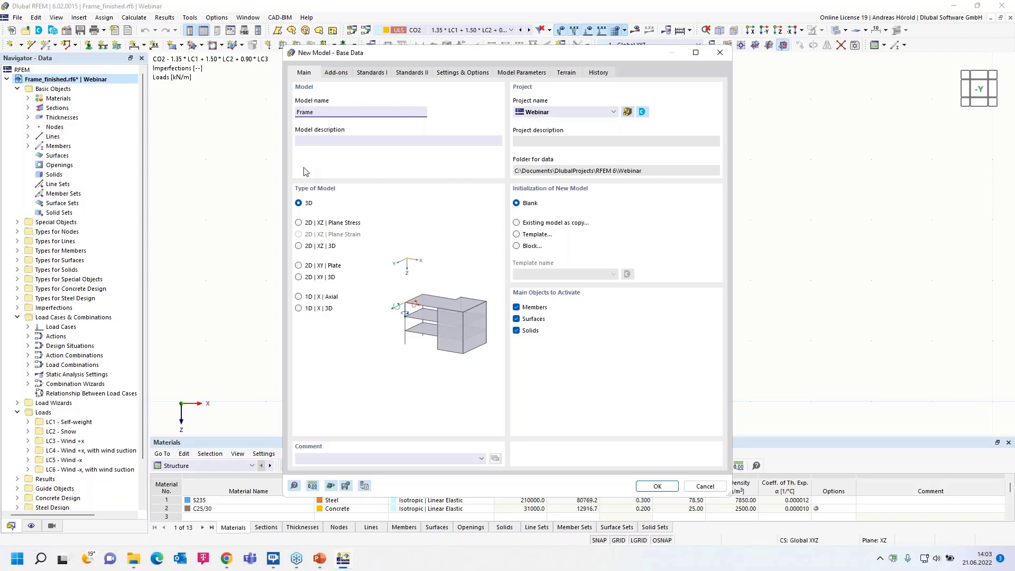
Activate the Concrete Design and Steel Design add-ons for the new model.
{"action": "left_click", "coordinate": [336, 74]}
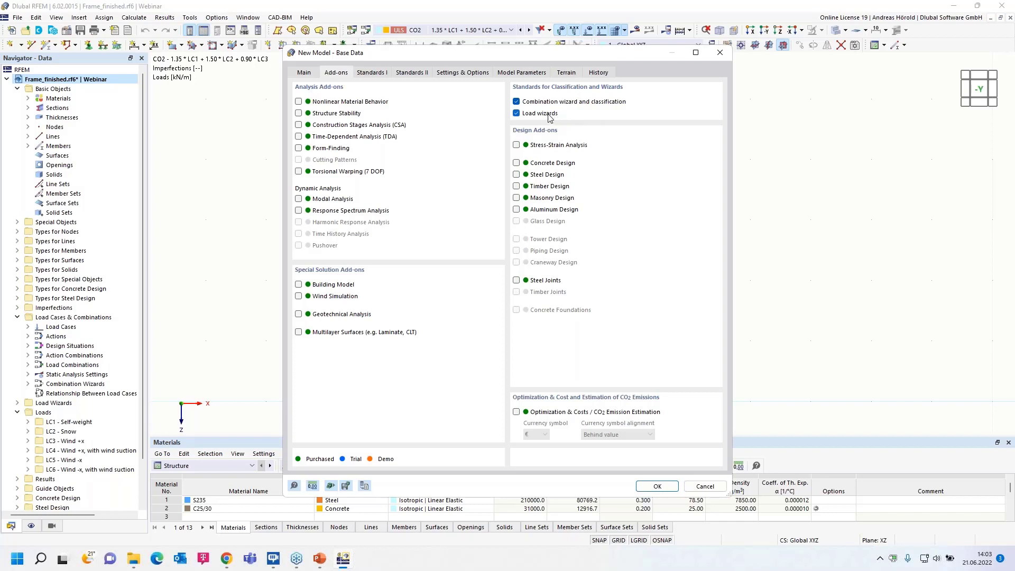
{"action": "left_click", "coordinate": [517, 164]}
Set the load case classification and combination standard to EN 1990 with the German national annex DIN | 2012-08.
{"action": "left_click", "coordinate": [374, 74]}
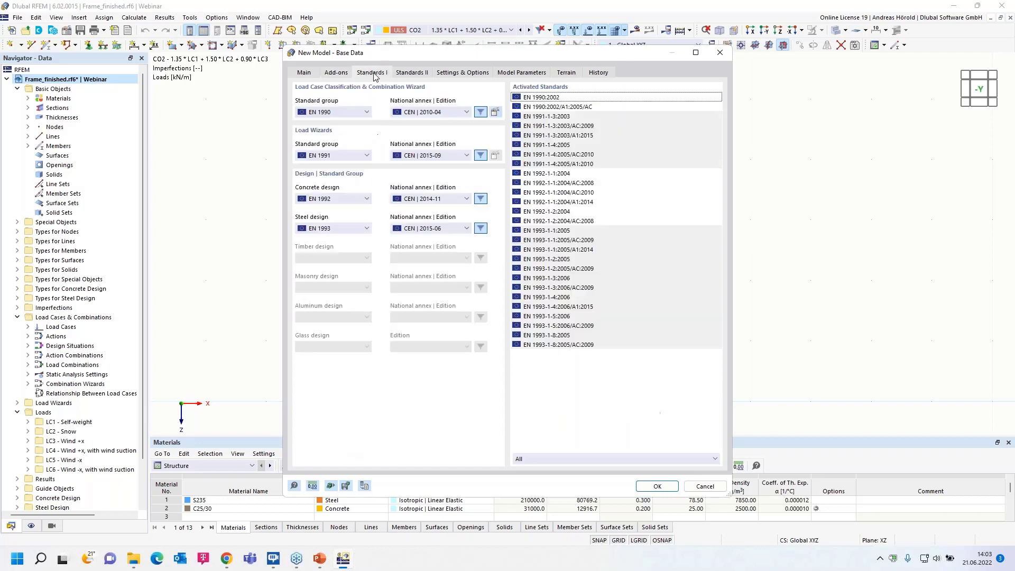
{"action": "left_click", "coordinate": [334, 112]}
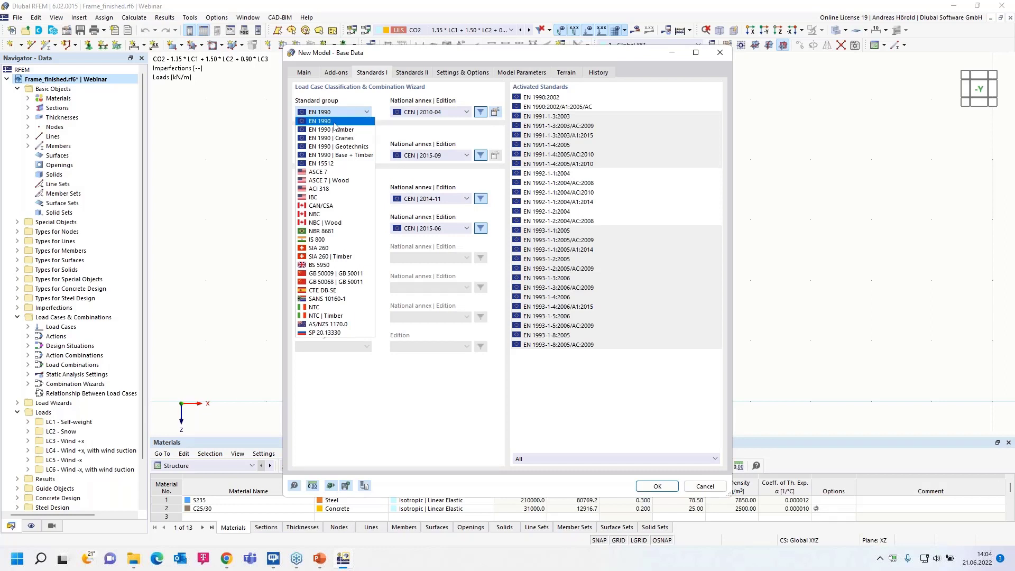
{"action": "left_click", "coordinate": [337, 122]}
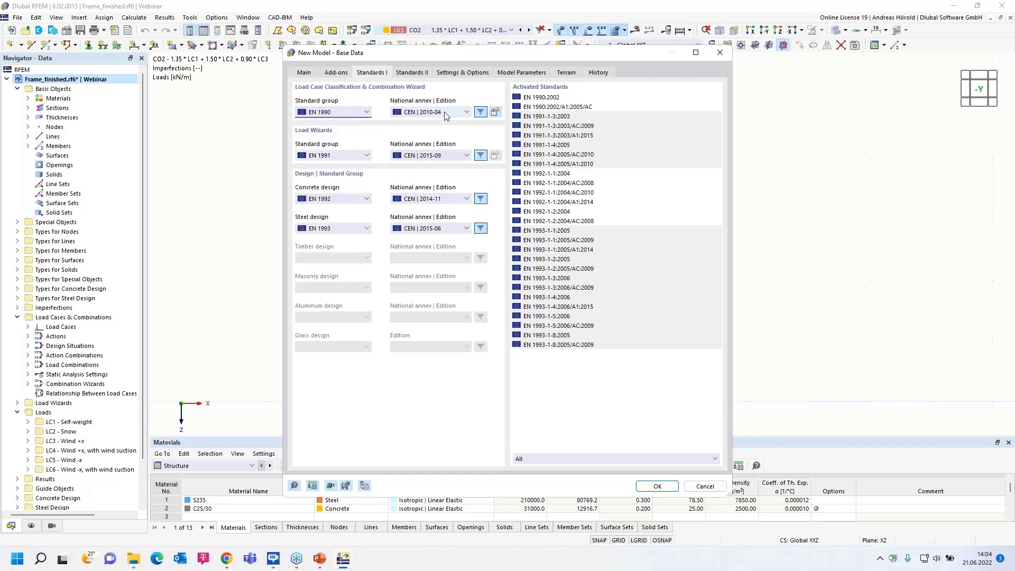
{"action": "left_click", "coordinate": [446, 113]}
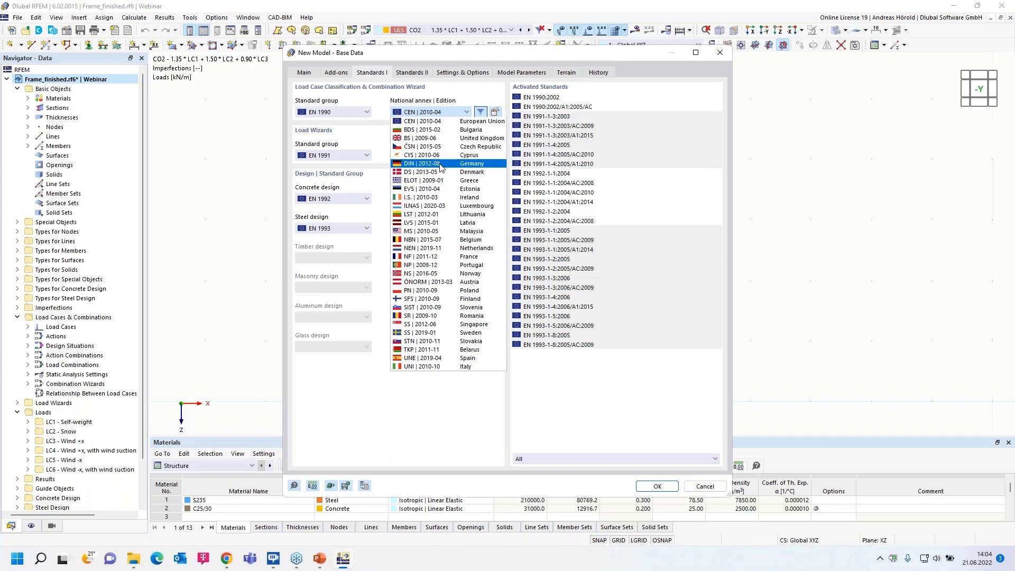
{"action": "left_click", "coordinate": [442, 165]}
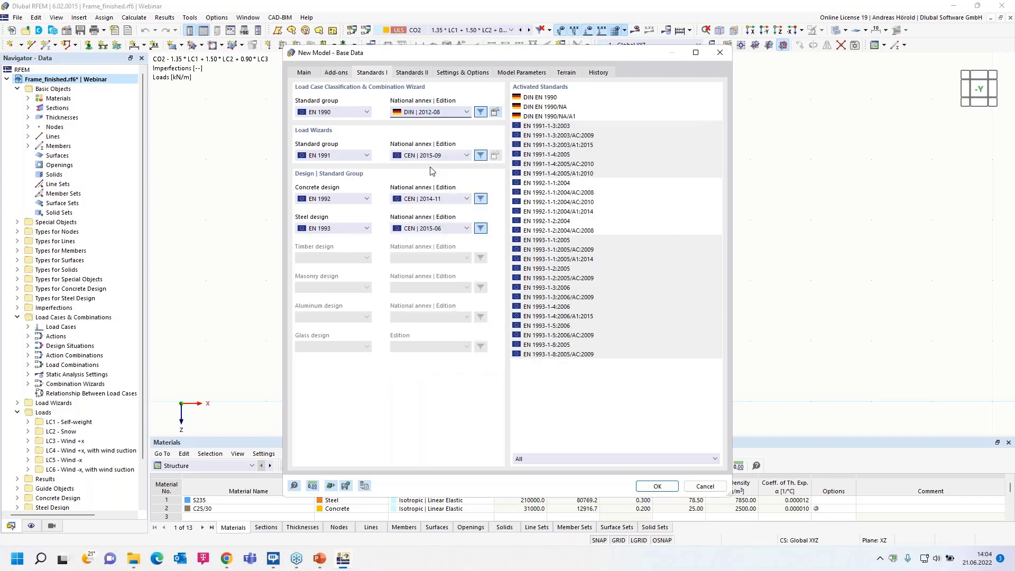
Keep EN 1991 for load wizards, EN 1992 for concrete and EN 1993 for steel design, and create the model.
{"action": "left_click", "coordinate": [350, 156]}
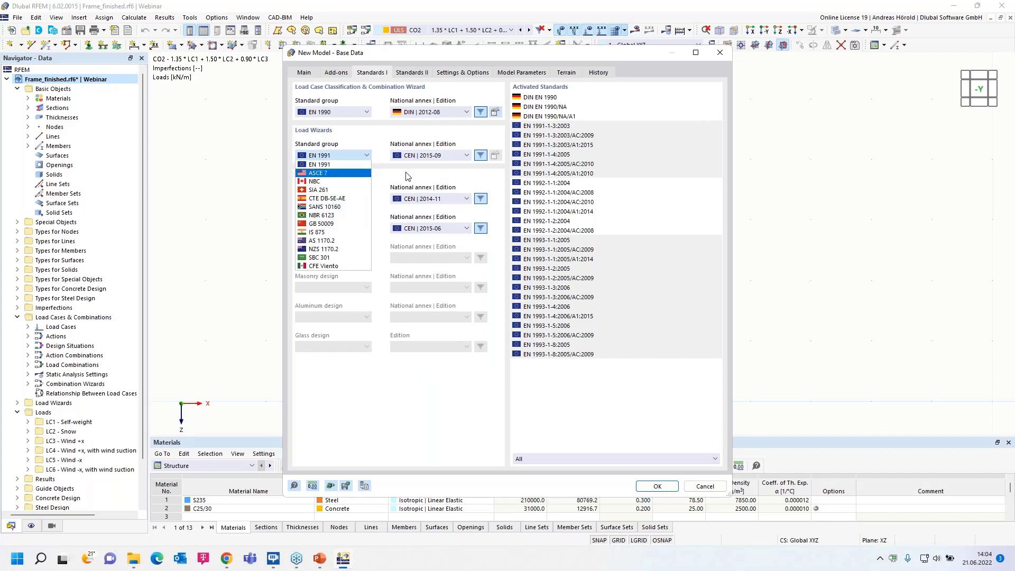
{"action": "left_click", "coordinate": [408, 180]}
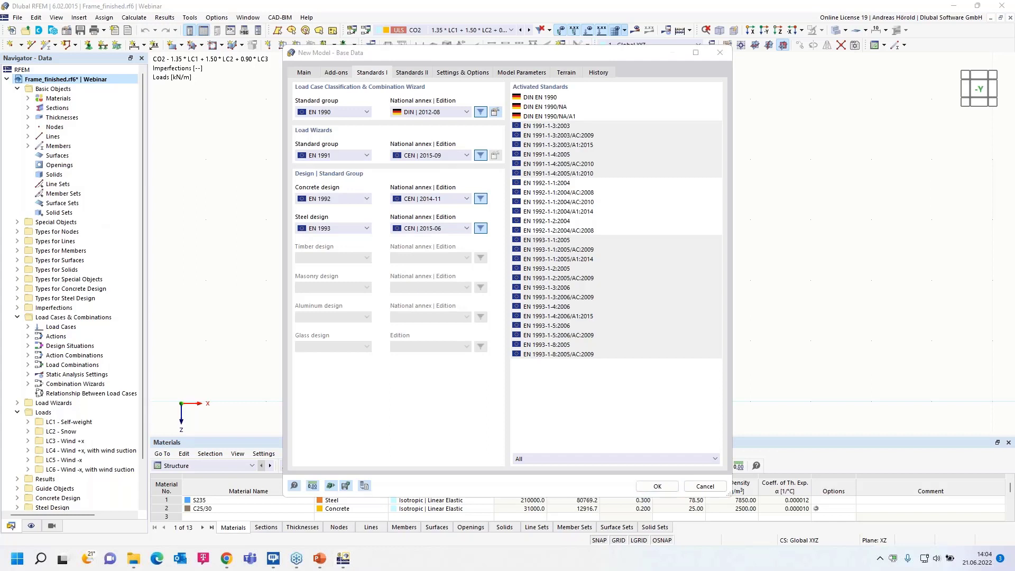
{"action": "left_click", "coordinate": [345, 201]}
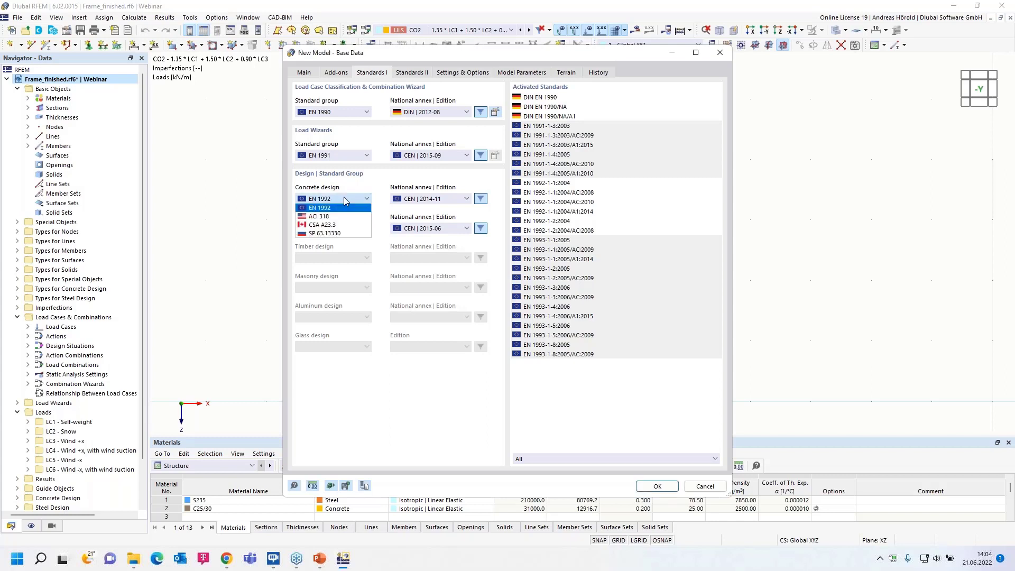
{"action": "left_click", "coordinate": [346, 204]}
{"action": "left_click", "coordinate": [341, 233]}
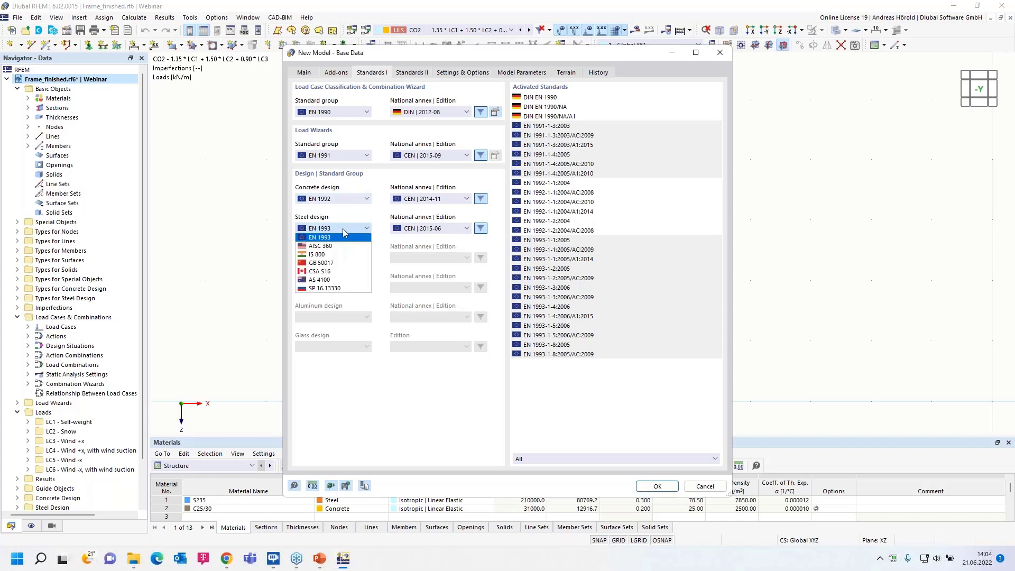
{"action": "left_click", "coordinate": [349, 213]}
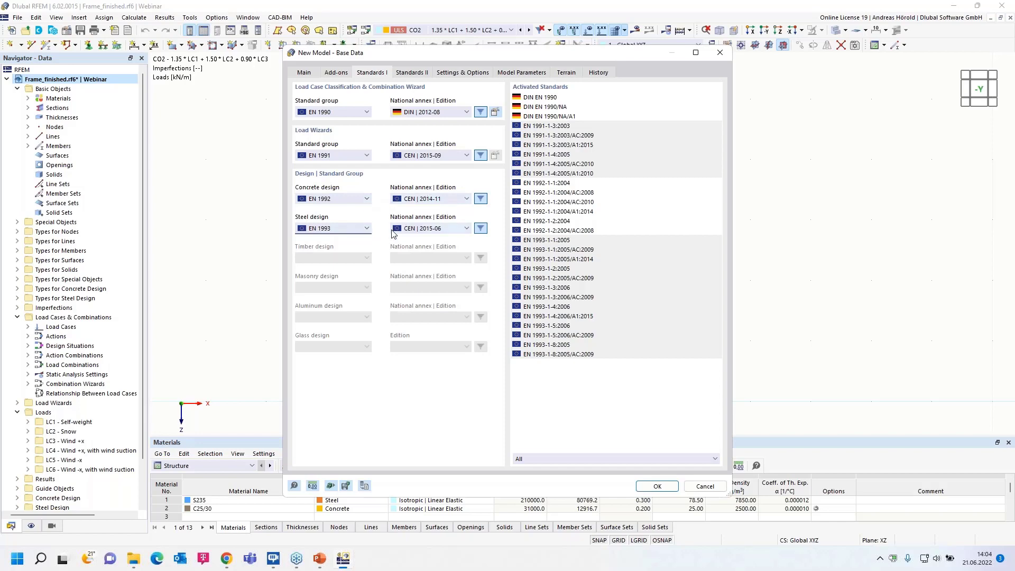
{"action": "left_click", "coordinate": [657, 486]}
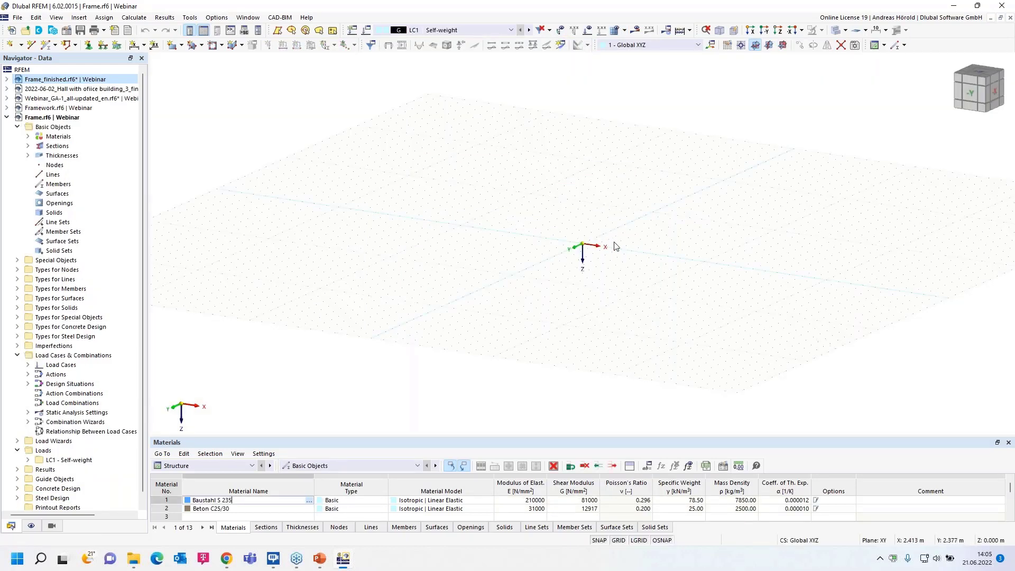
Show the model in reverse Y-direction and set XZ as the current work plane.
{"action": "scroll", "coordinate": [634, 229], "scroll_direction": "up", "scroll_amount": 5}
{"action": "left_click", "coordinate": [766, 30]}
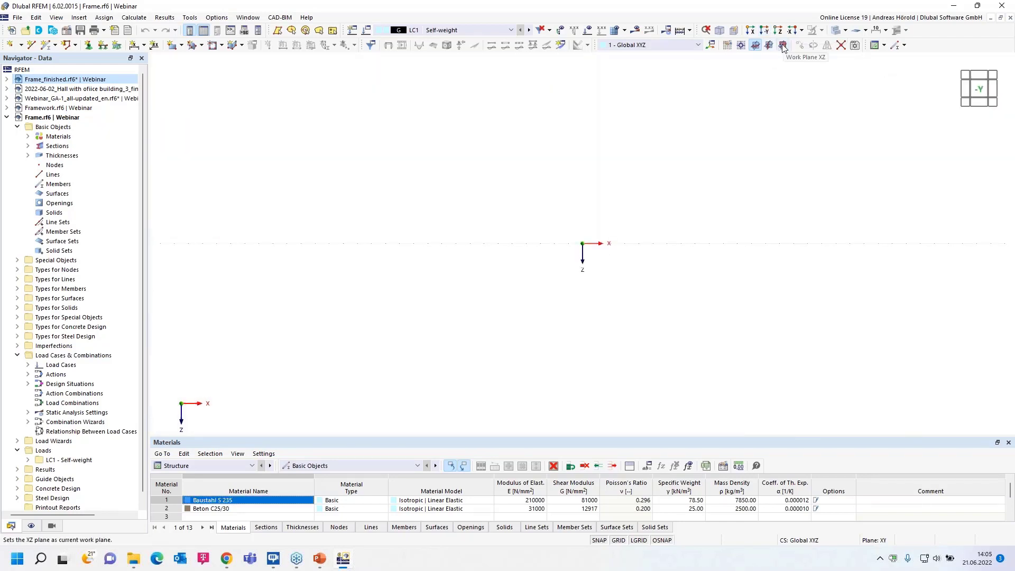
{"action": "left_click", "coordinate": [783, 46]}
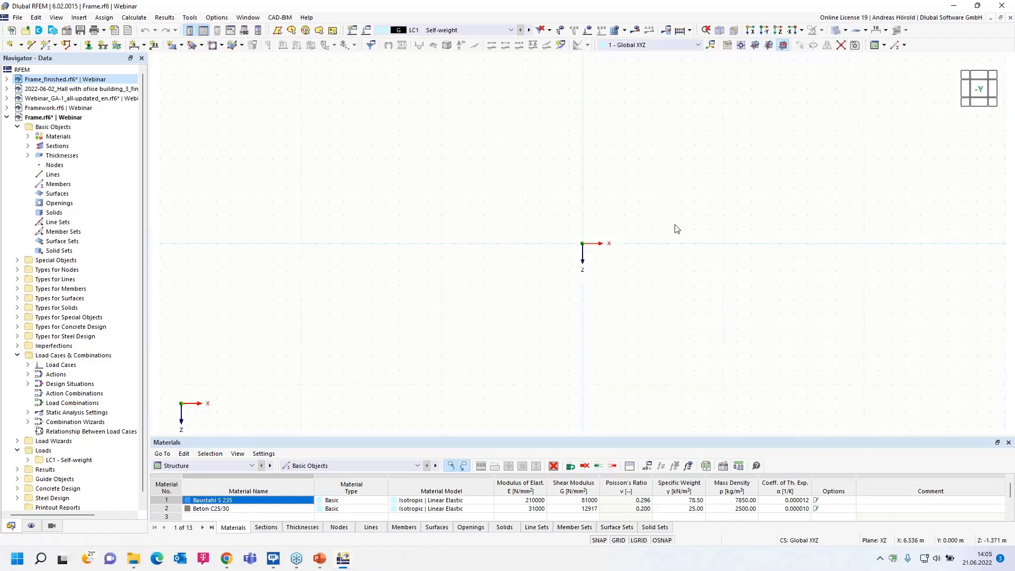
Create a new single beam member and choose the HE 200 A section from the EN 10365:2017 HE A series.
{"action": "middle_click_drag", "start_coordinate": [593, 249], "coordinate": [550, 313]}
{"action": "left_click", "coordinate": [45, 46]}
{"action": "left_click", "coordinate": [45, 46]}
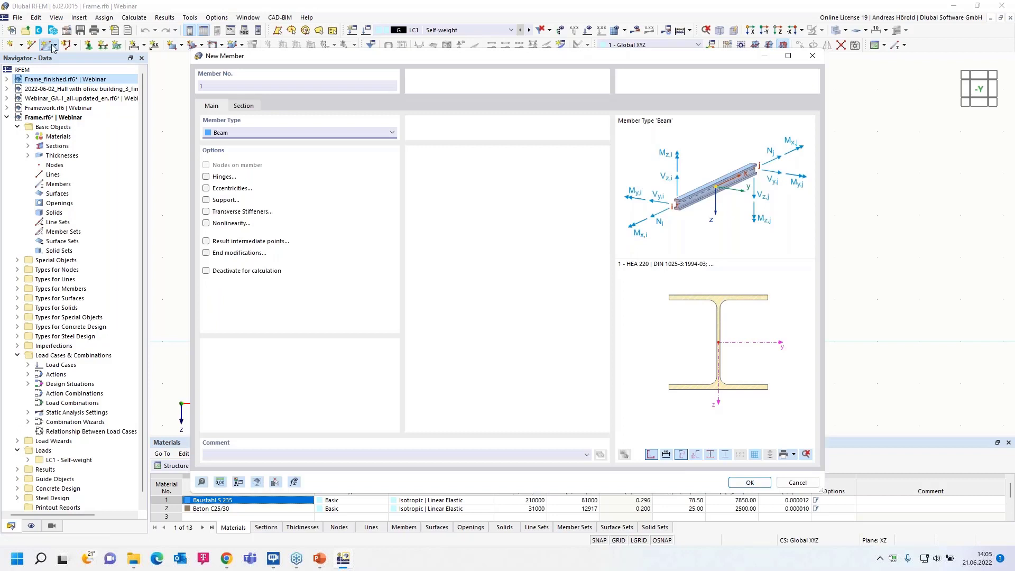
{"action": "left_click", "coordinate": [244, 106]}
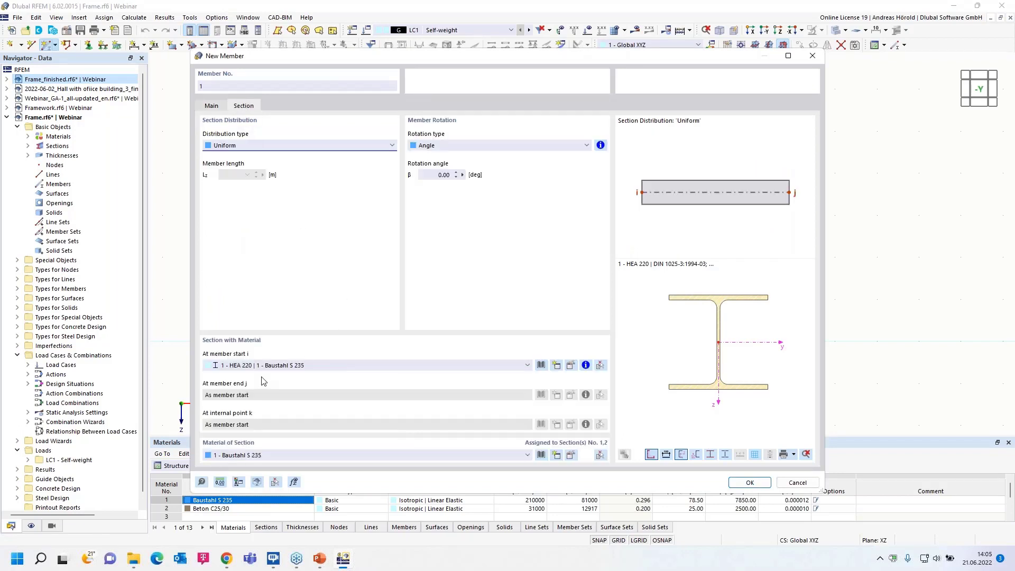
{"action": "left_click", "coordinate": [541, 365]}
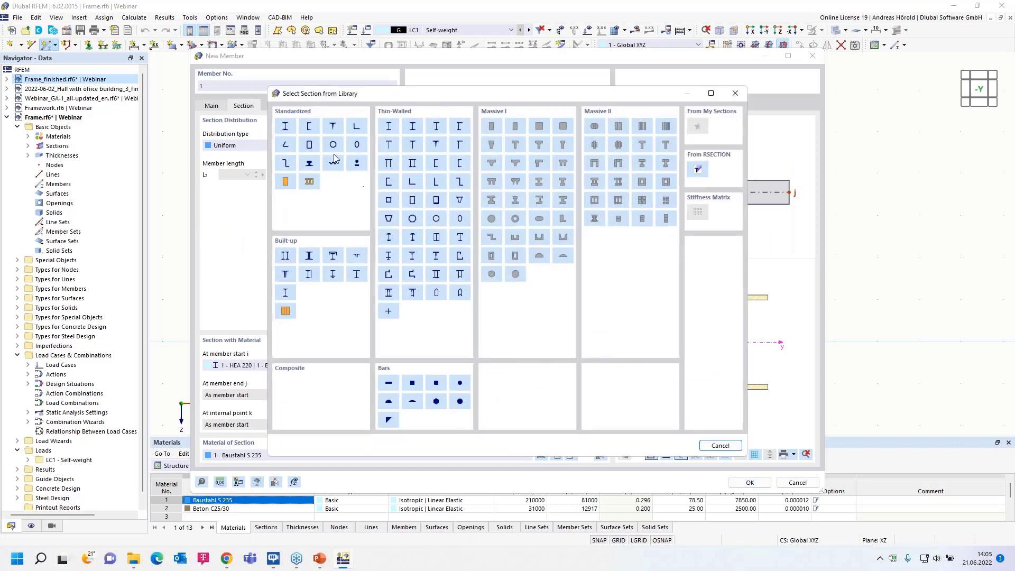
{"action": "left_click", "coordinate": [285, 127]}
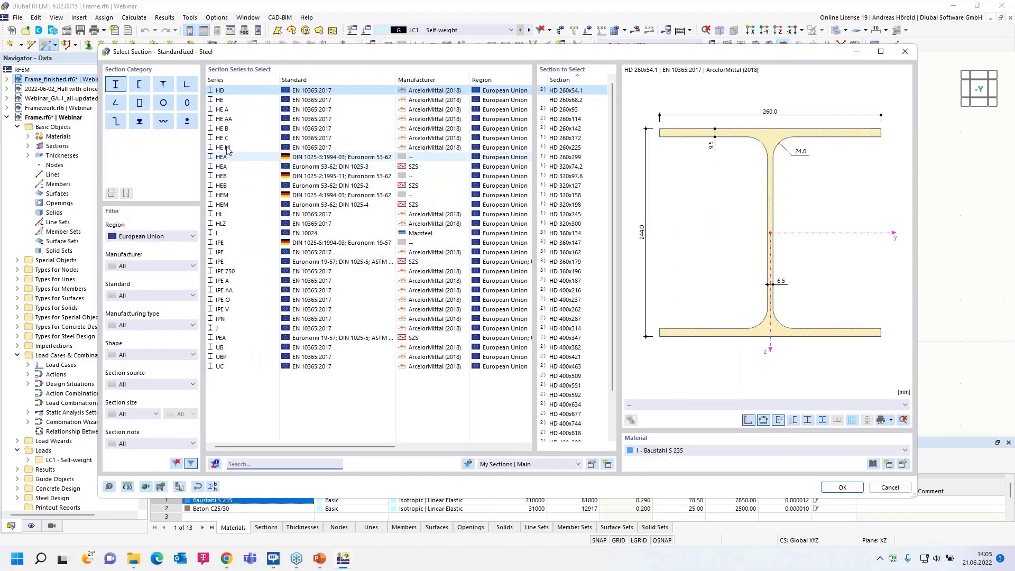
{"action": "left_click", "coordinate": [227, 109]}
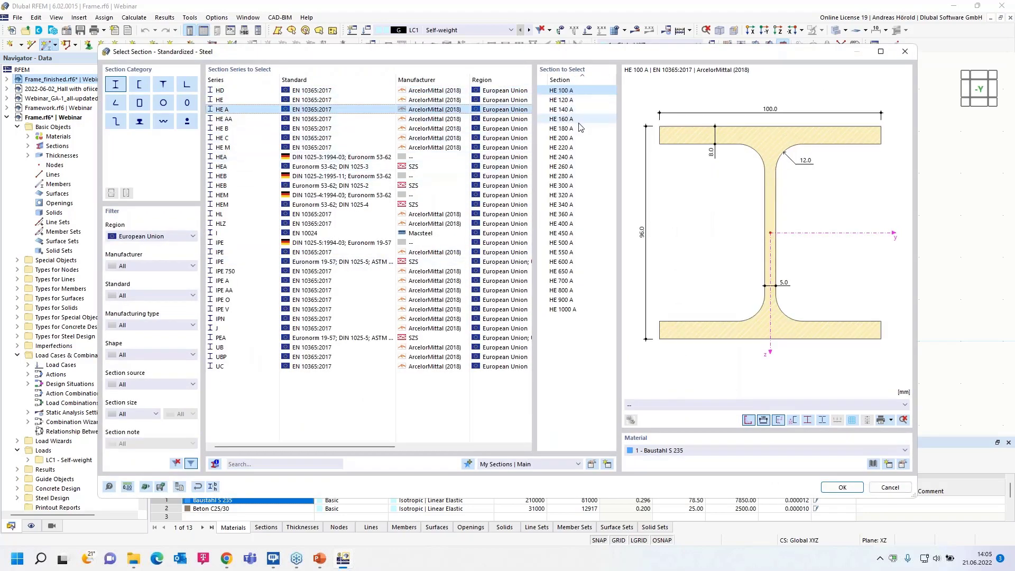
{"action": "left_click", "coordinate": [564, 139]}
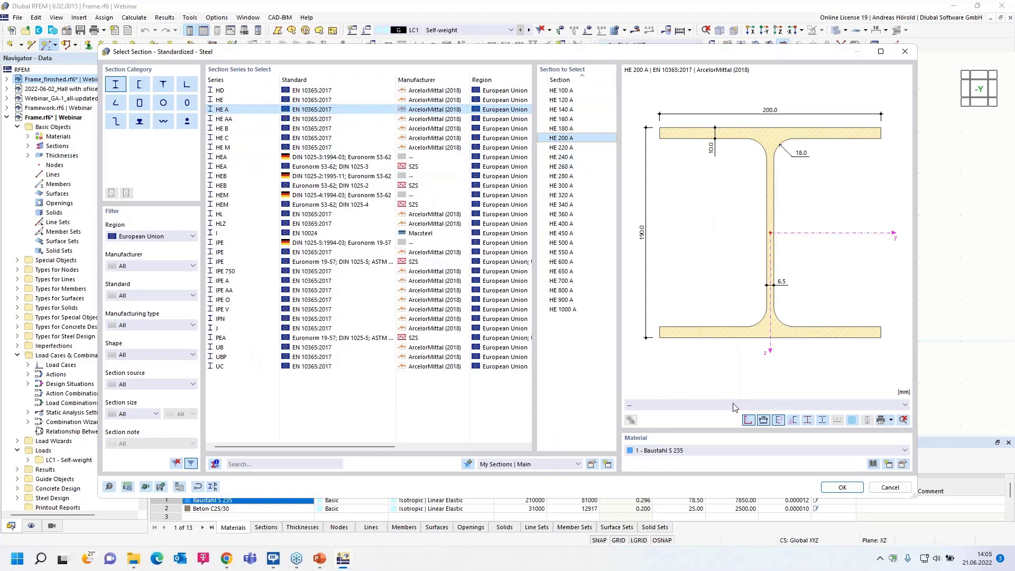
Assign steel S235 per EN 1993-1-1:2005-05 from the material library to the section and accept the new member's settings.
{"action": "left_click", "coordinate": [903, 464]}
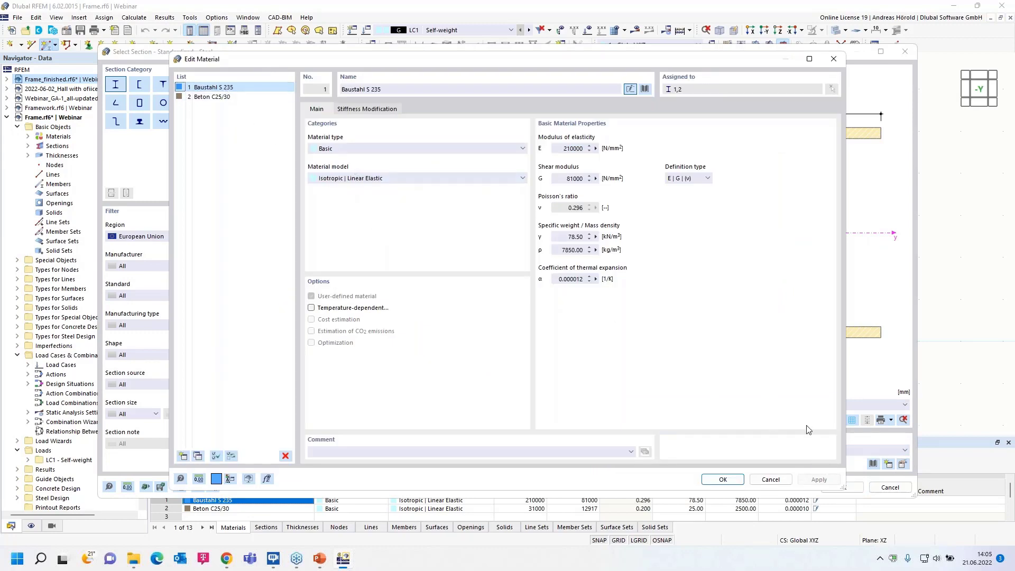
{"action": "left_click", "coordinate": [770, 480]}
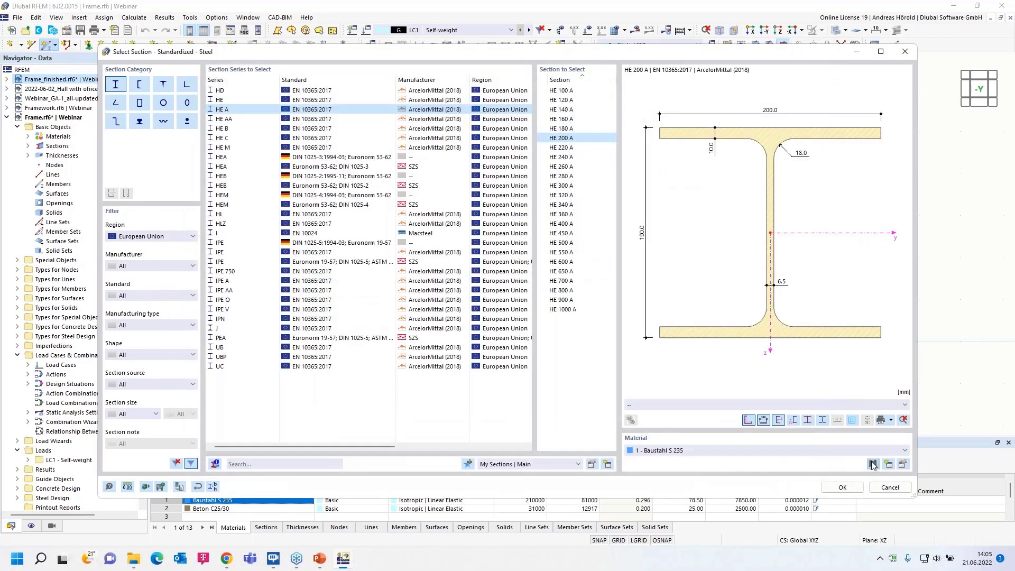
{"action": "left_click", "coordinate": [873, 464]}
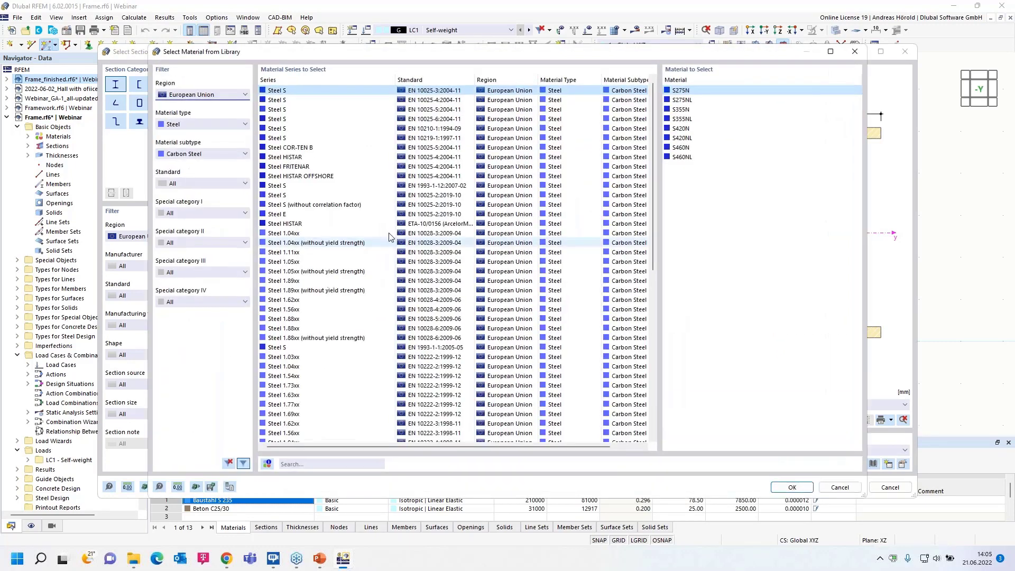
{"action": "left_click", "coordinate": [295, 347]}
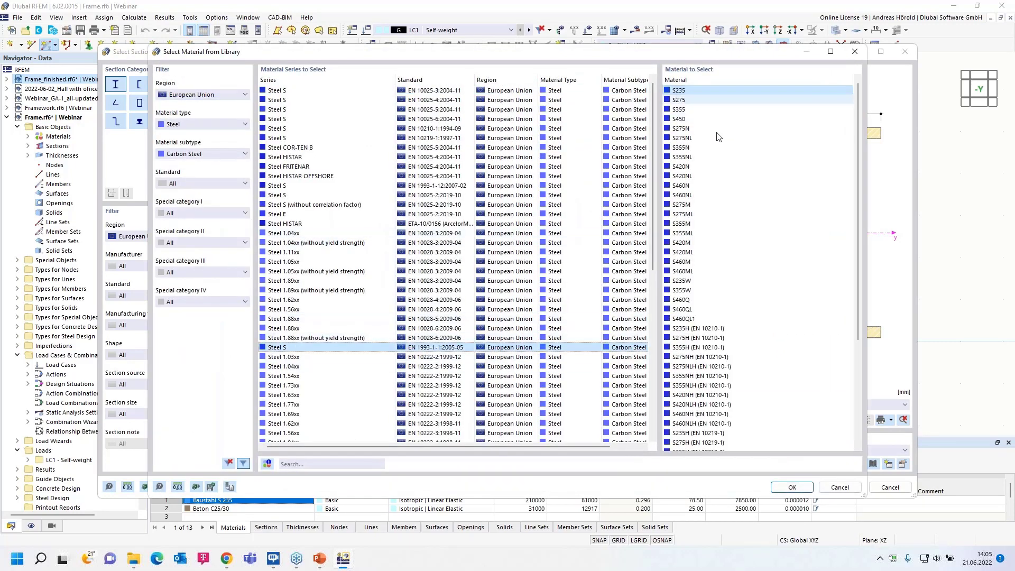
{"action": "left_click", "coordinate": [794, 488]}
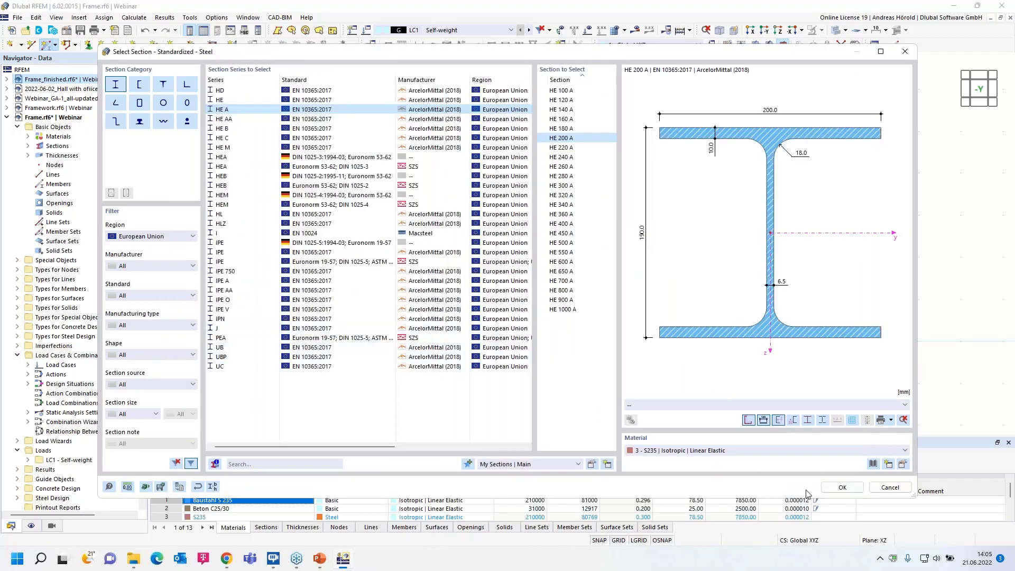
{"action": "left_click", "coordinate": [842, 487]}
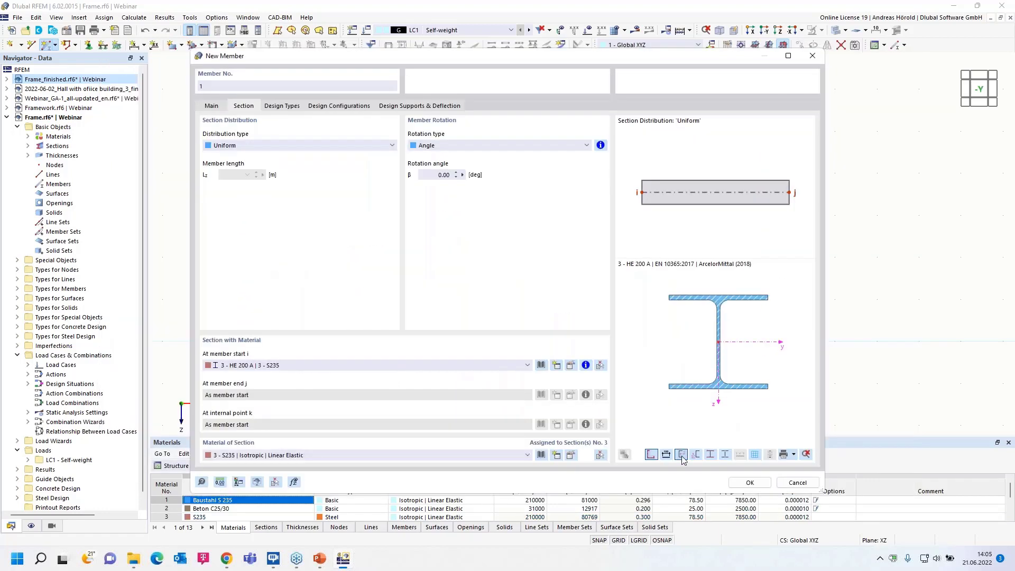
{"action": "left_click", "coordinate": [746, 484]}
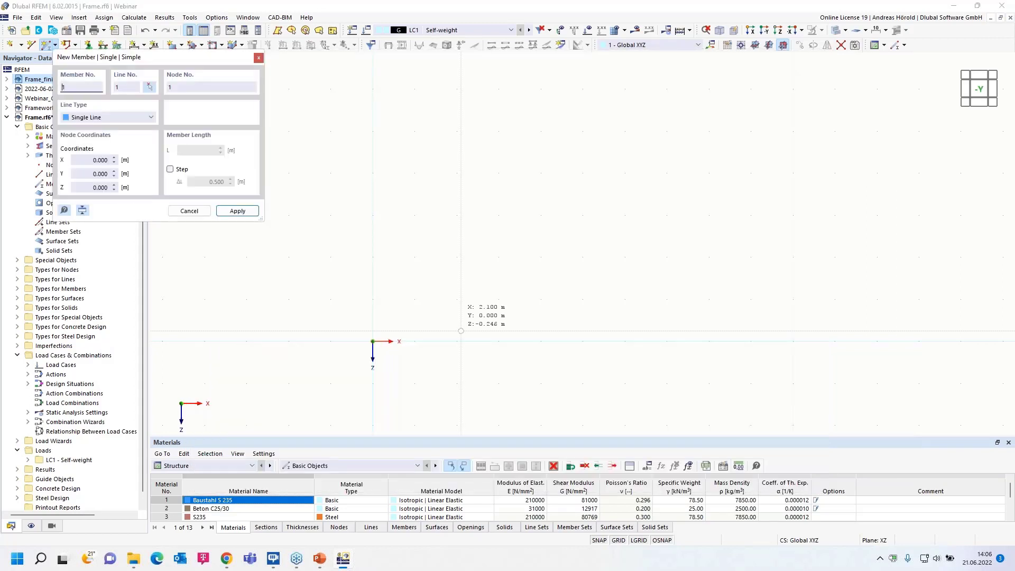
Draw a 3 m vertical column up from the origin and a 4 m horizontal beam along X from its upper node.
{"action": "left_click", "coordinate": [372, 340]}
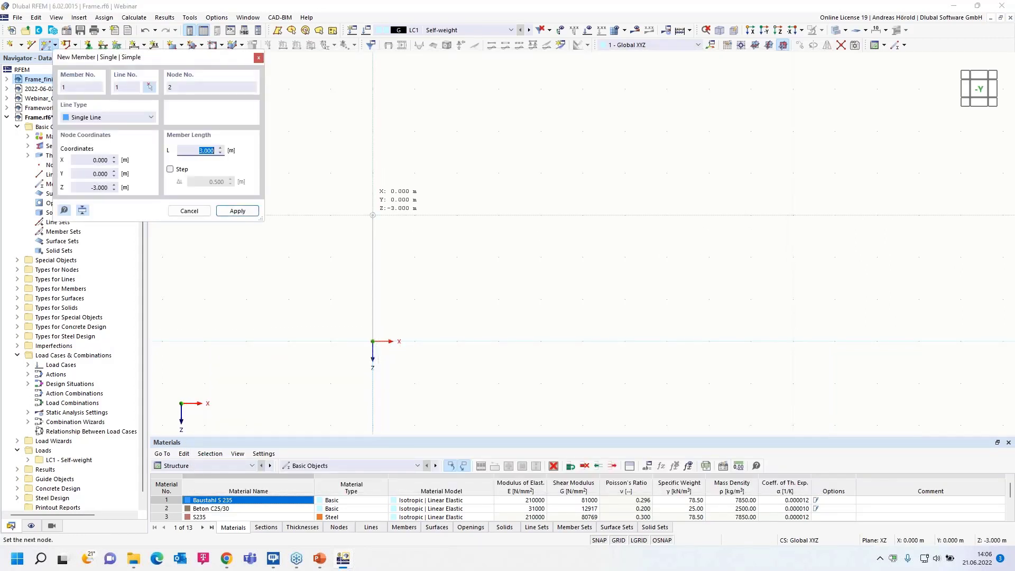
{"action": "left_click", "coordinate": [372, 215]}
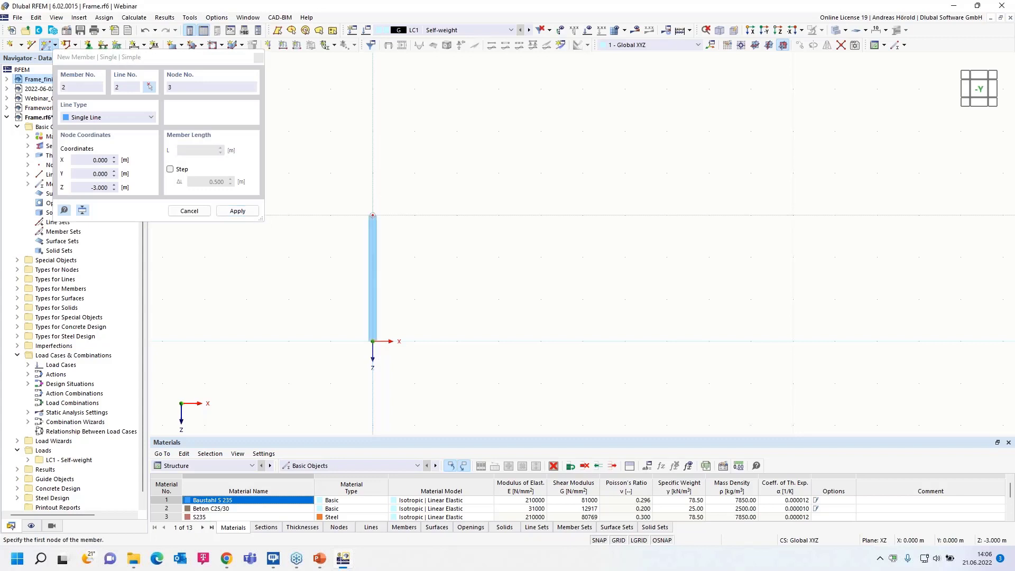
{"action": "left_click", "coordinate": [373, 215]}
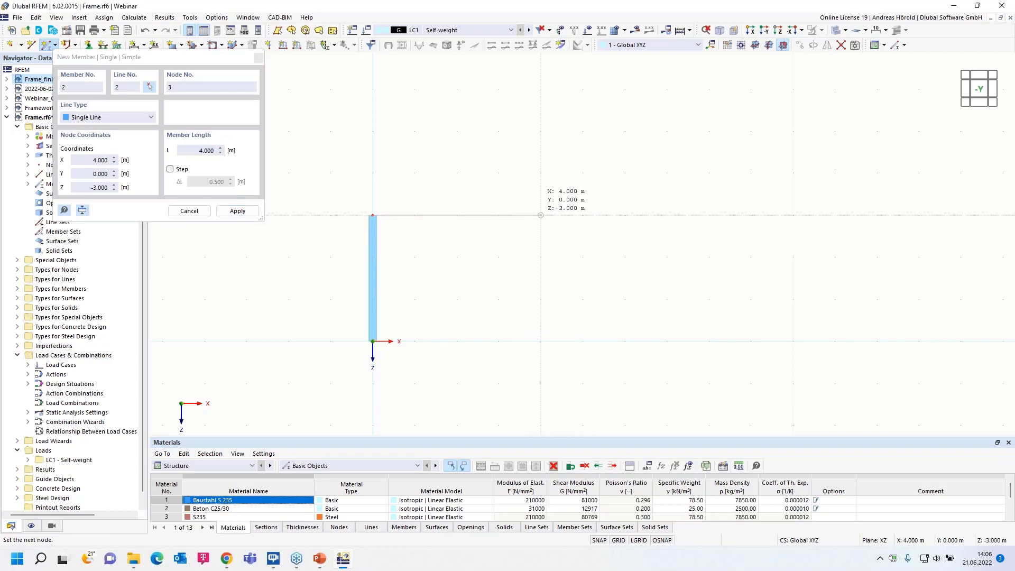
{"action": "left_click", "coordinate": [540, 215]}
{"action": "key", "text": "Escape"}
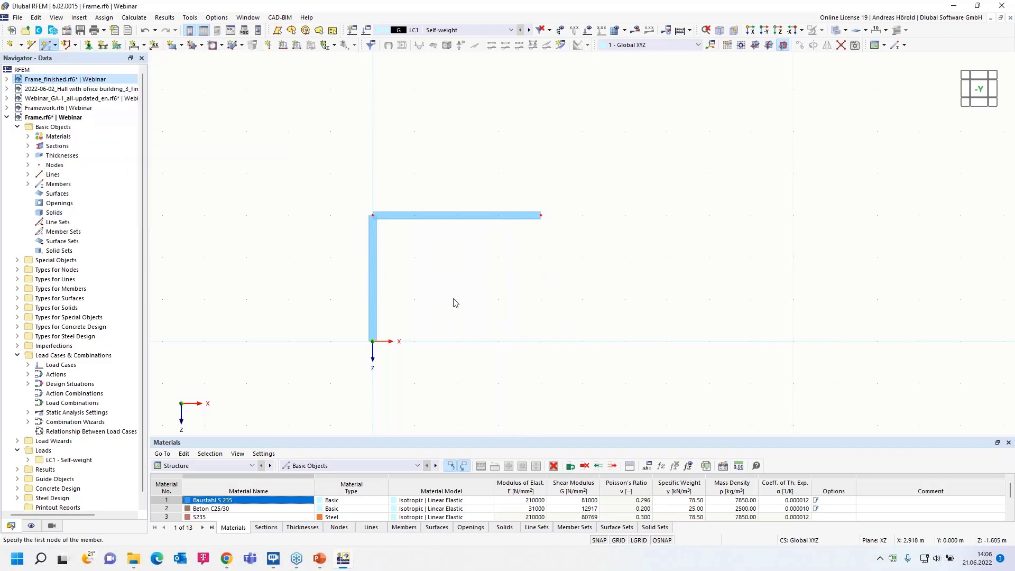
Assign the Fixed nodal support to the column's base node at the origin after reviewing its support conditions.
{"action": "scroll", "coordinate": [432, 314], "scroll_direction": "up", "scroll_amount": 3}
{"action": "middle_click_drag", "start_coordinate": [432, 314], "coordinate": [526, 305]}
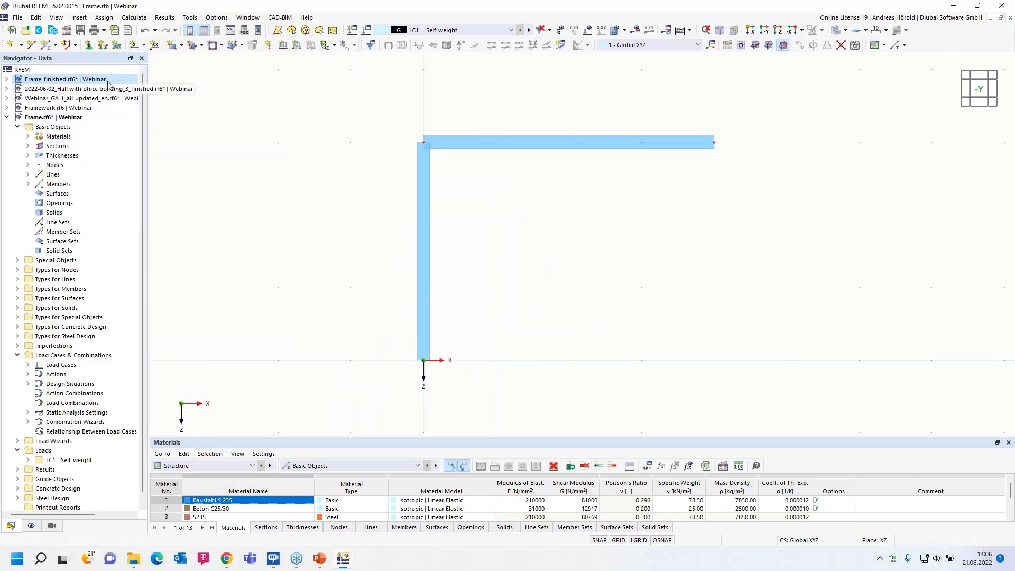
{"action": "left_click", "coordinate": [89, 45]}
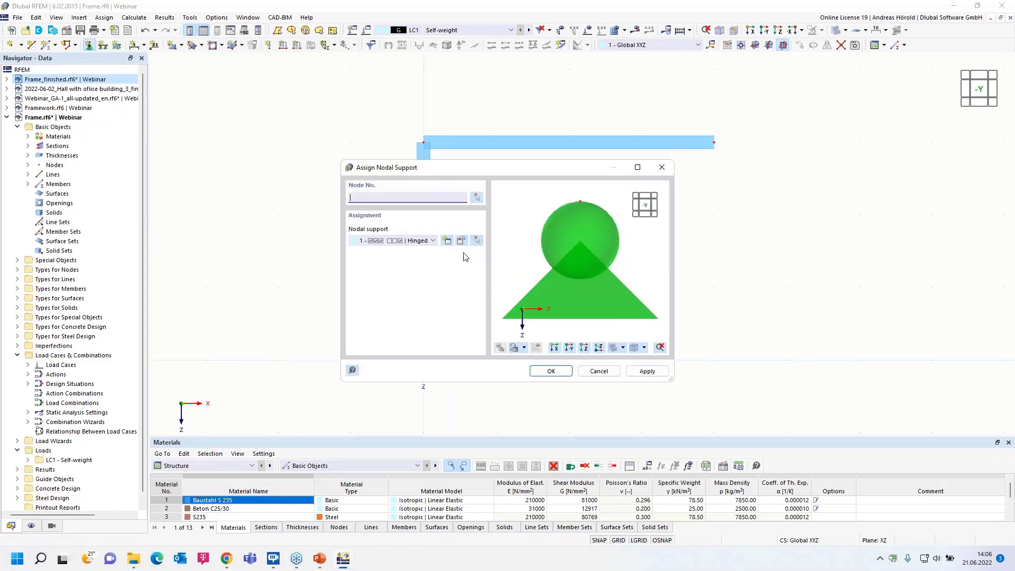
{"action": "left_click", "coordinate": [435, 241]}
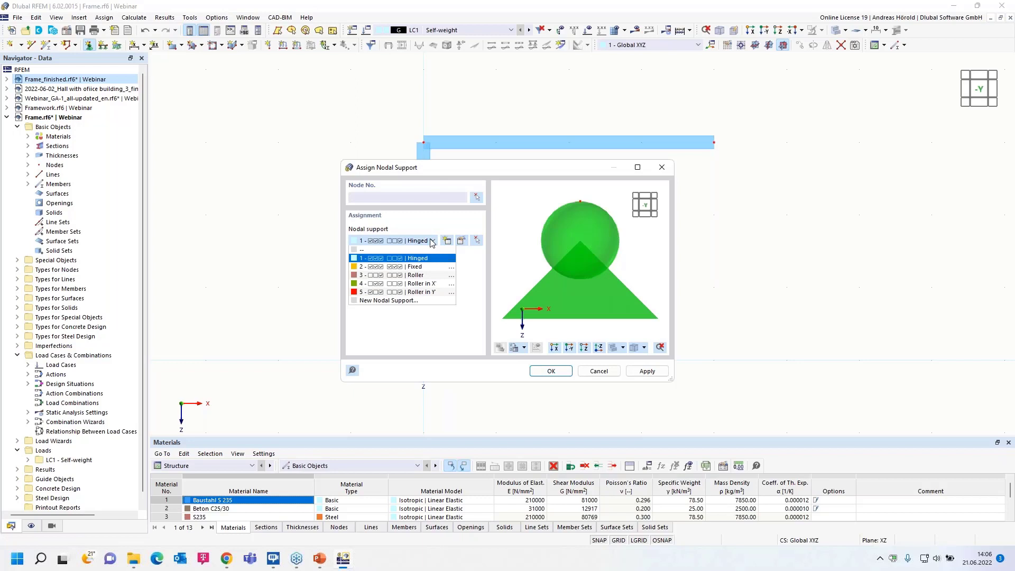
{"action": "left_click", "coordinate": [426, 267]}
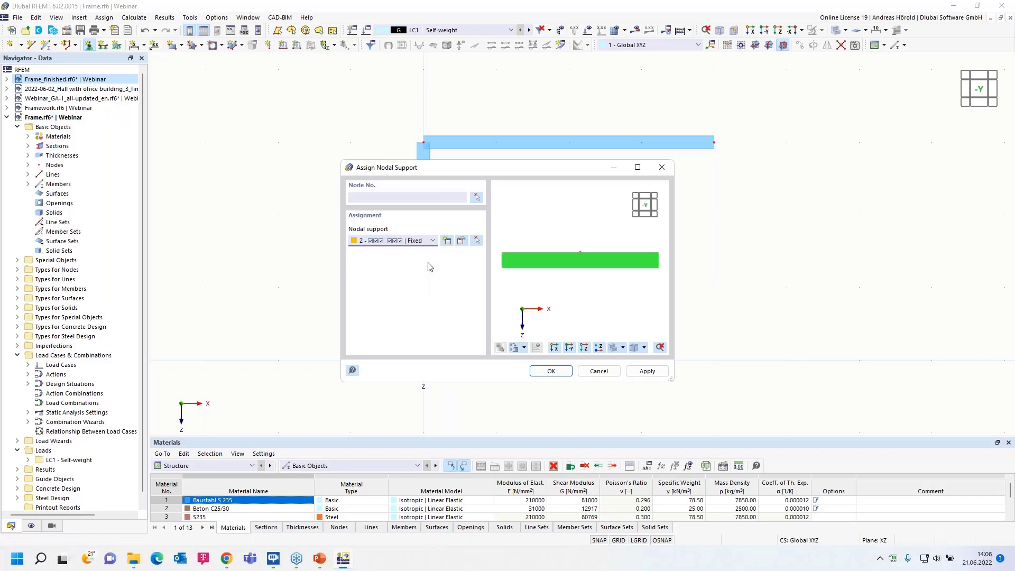
{"action": "left_click", "coordinate": [461, 241]}
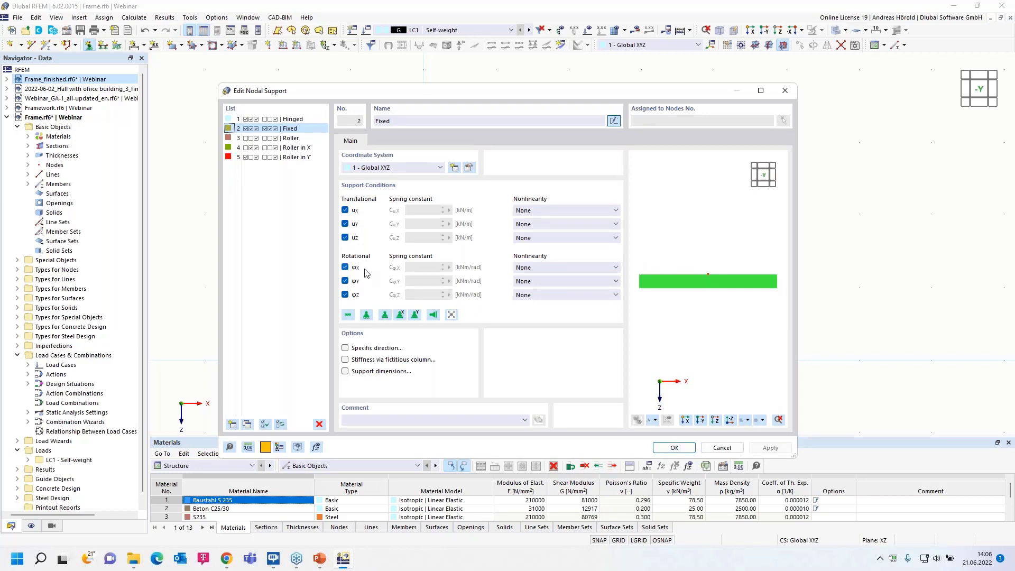
{"action": "left_click", "coordinate": [714, 448]}
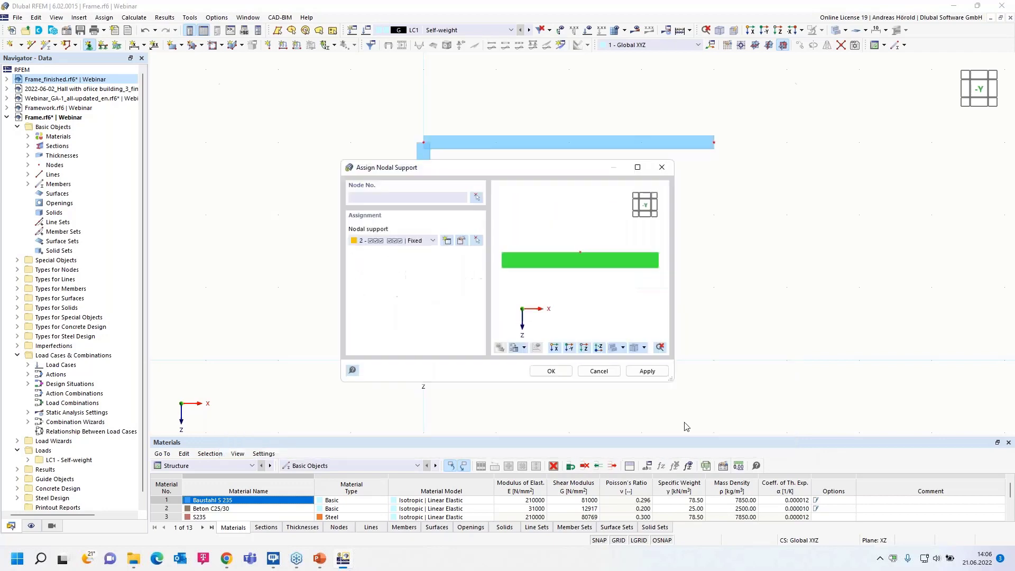
{"action": "left_click", "coordinate": [551, 372]}
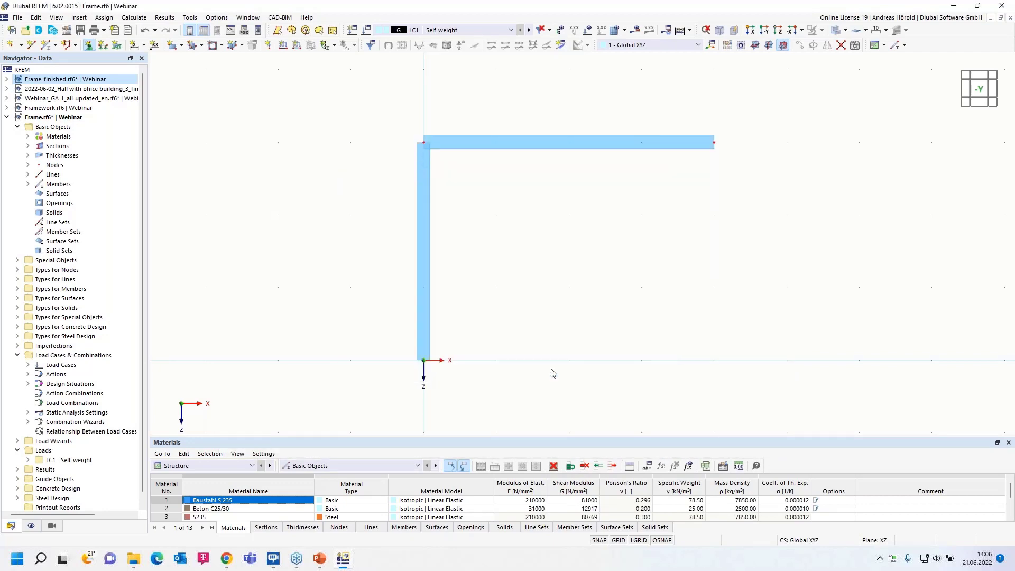
{"action": "left_click", "coordinate": [423, 360]}
Copy the column with its fixed support 4 m along X, placing it under the beam's free end.
{"action": "left_click_drag", "start_coordinate": [572, 271], "coordinate": [359, 391]}
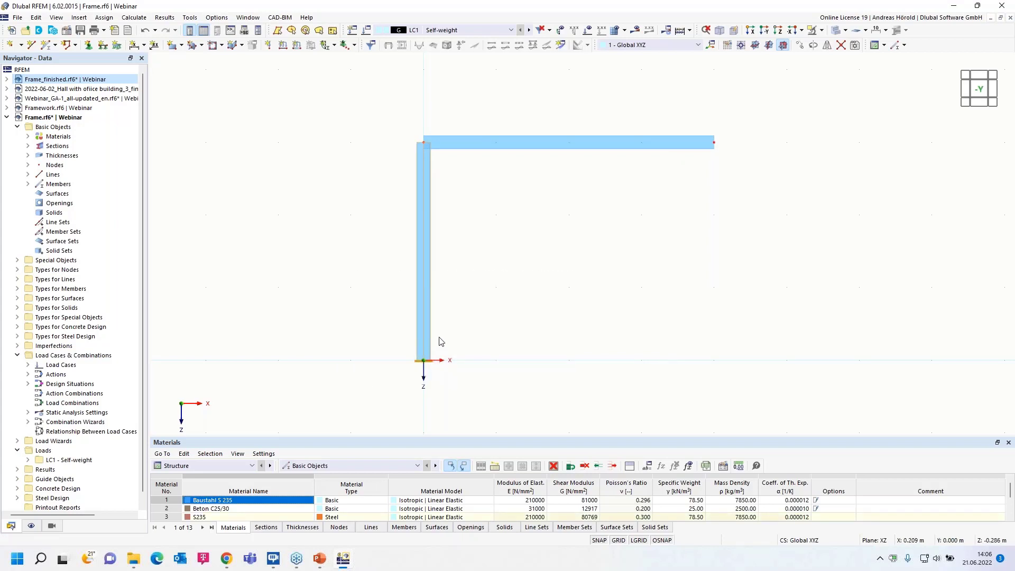
{"action": "left_click_drag", "start_coordinate": [423, 338], "coordinate": [714, 363], "text": "ctrl"}
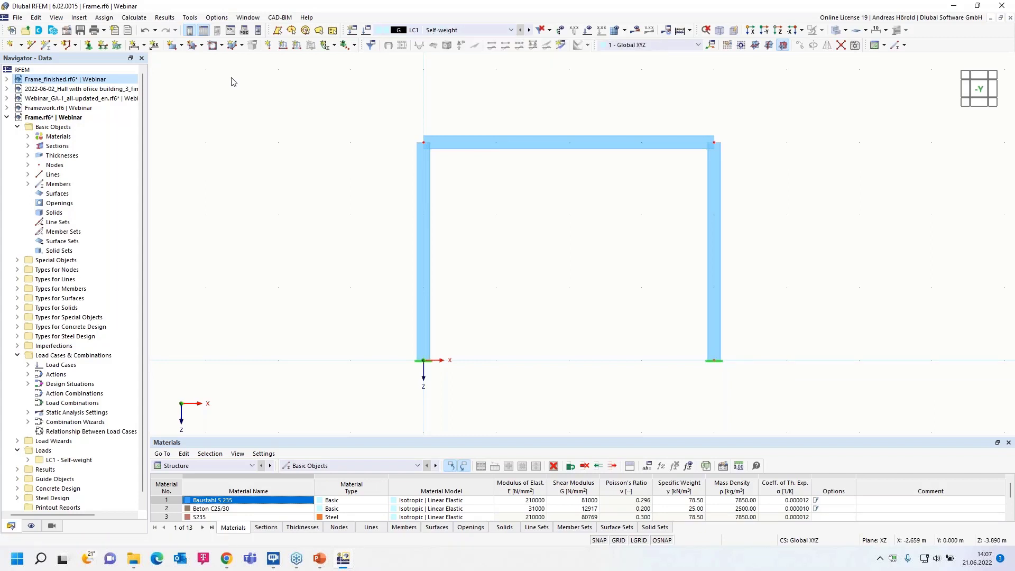
Apply a uniform 1 kN/m force in global Z to the horizontal beam in load case LC1 Self-weight.
{"action": "left_click", "coordinate": [295, 46]}
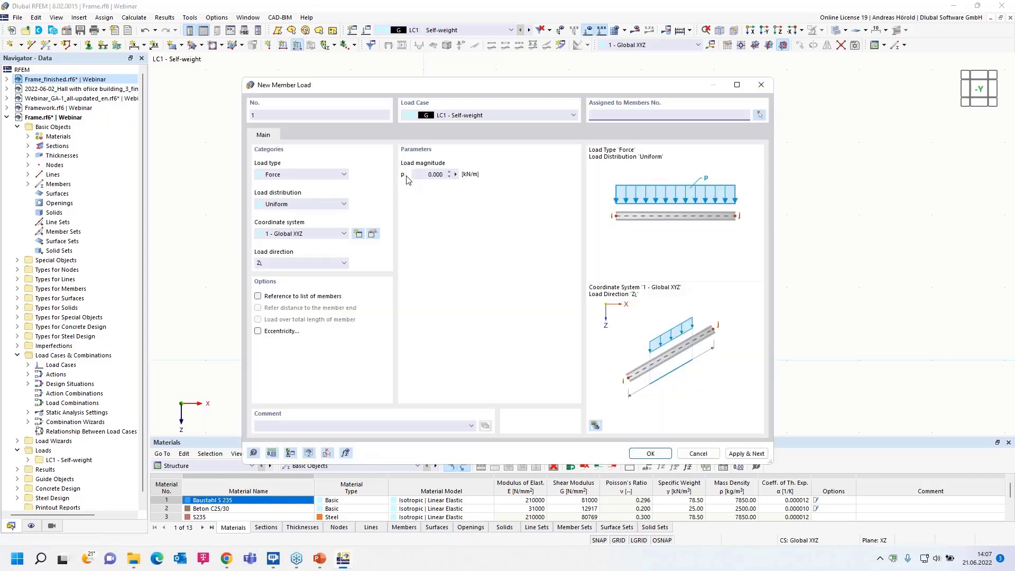
{"action": "left_click", "coordinate": [424, 177]}
{"action": "type", "text": "1"}
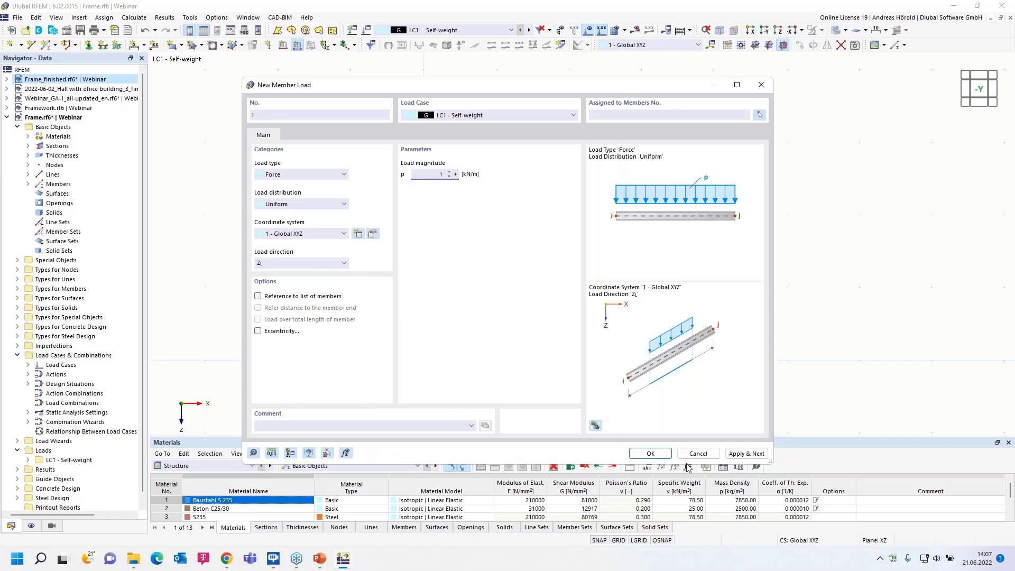
{"action": "left_click", "coordinate": [652, 455]}
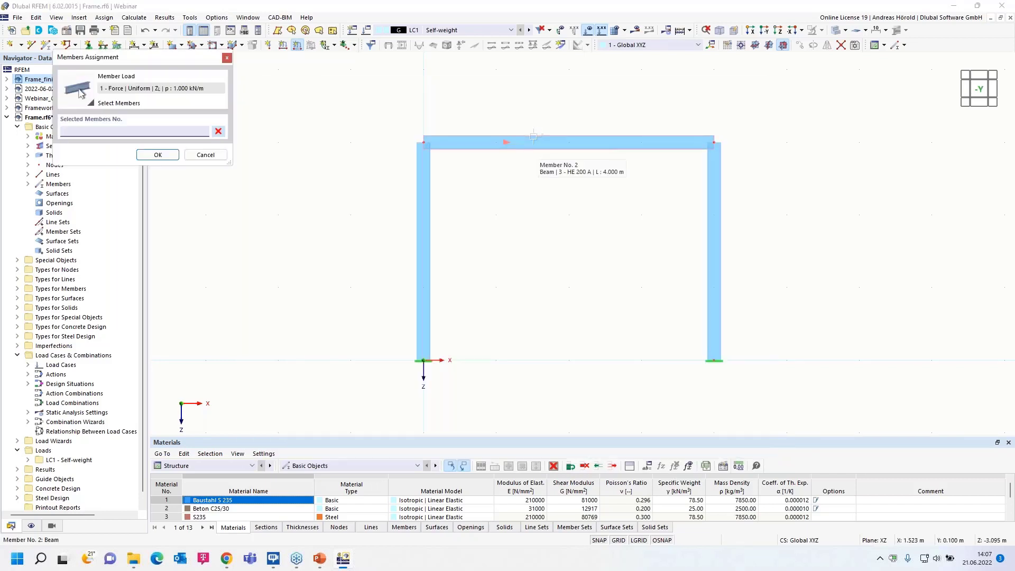
{"action": "left_click", "coordinate": [533, 142]}
{"action": "left_click", "coordinate": [156, 154]}
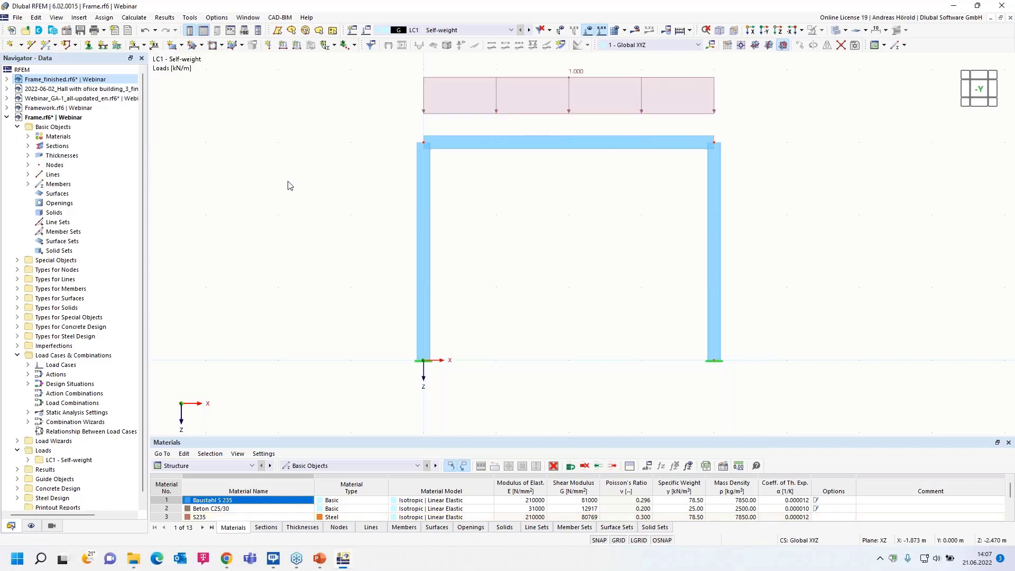
Create load case LC2 named Snow with action category Snow/Ice loads - H <= 1000 m.
{"action": "middle_click_drag", "start_coordinate": [372, 116], "coordinate": [353, 143]}
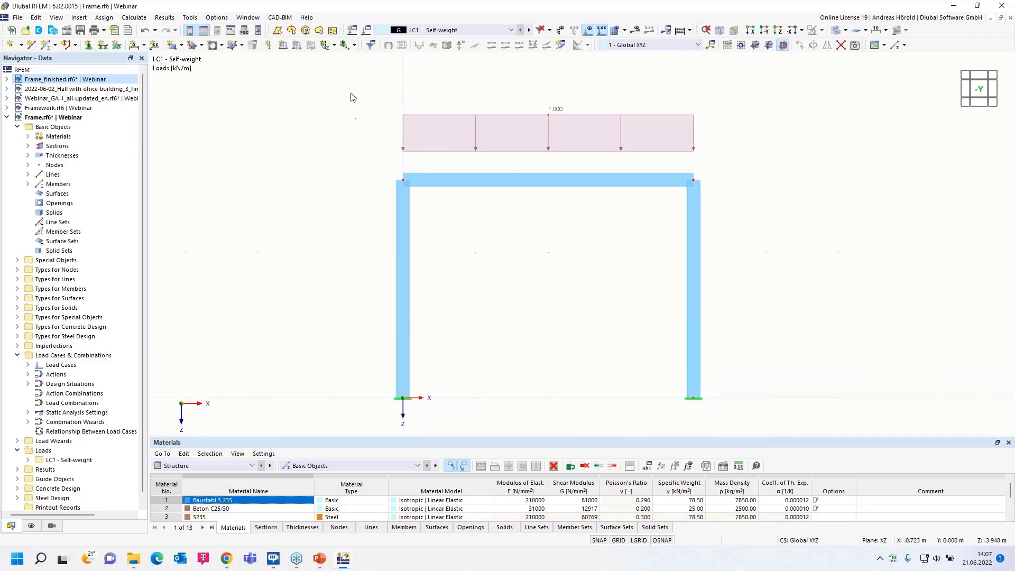
{"action": "left_click", "coordinate": [352, 30]}
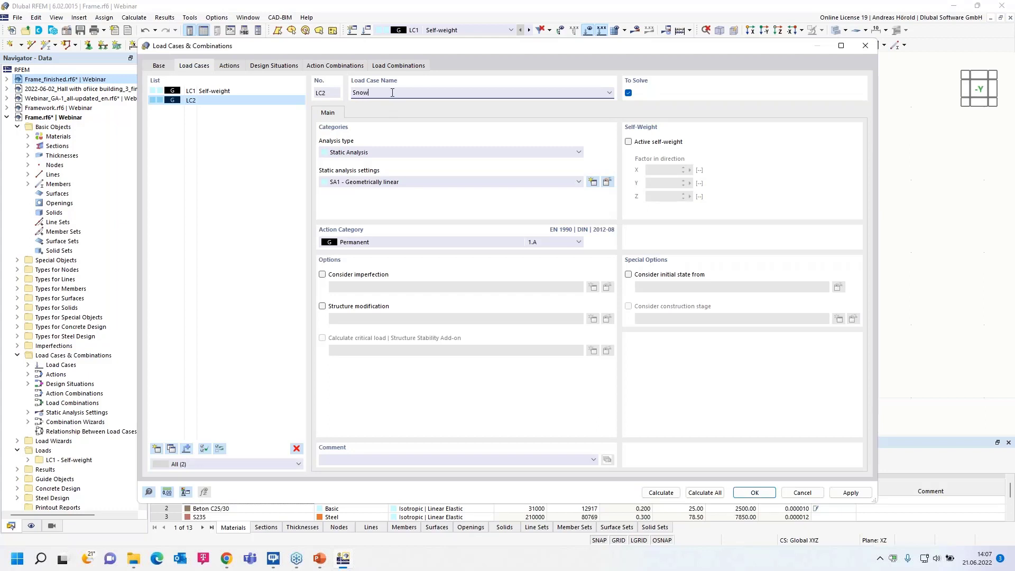
{"action": "left_click", "coordinate": [409, 242]}
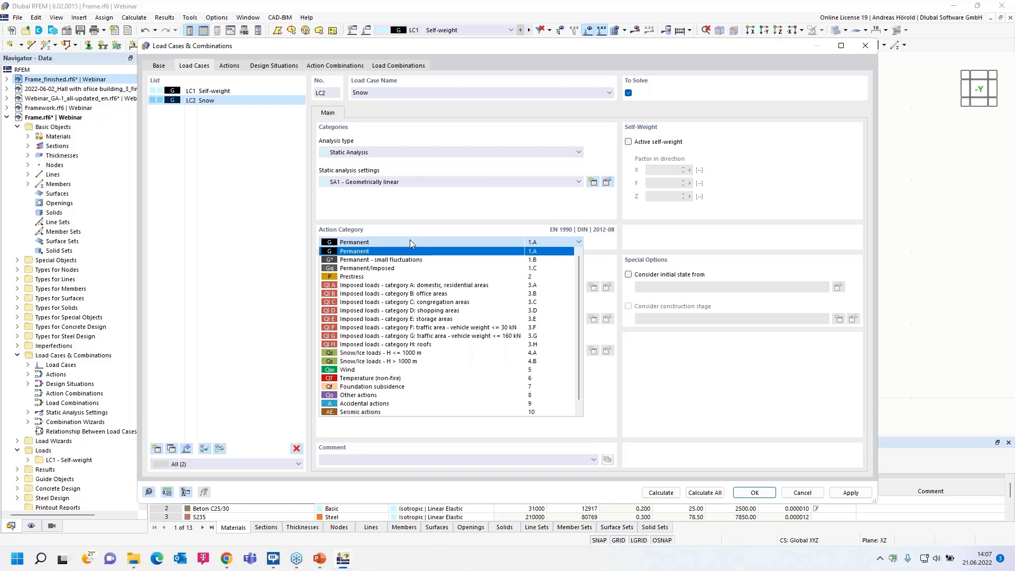
{"action": "left_click", "coordinate": [434, 353]}
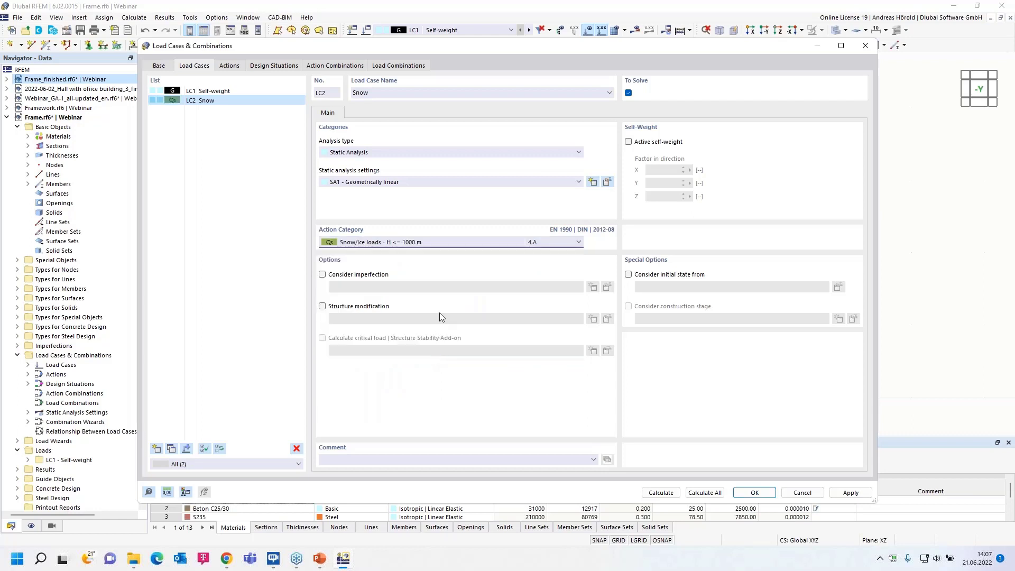
{"action": "left_click", "coordinate": [753, 493]}
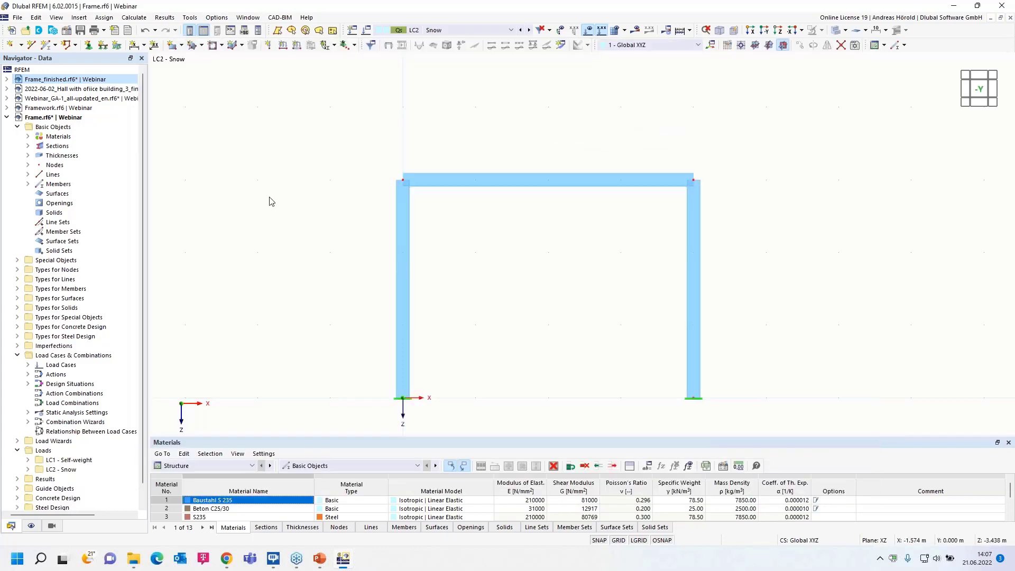
Apply a uniform 3 kN/m force in global Z to the horizontal beam in load case LC2 Snow.
{"action": "left_click", "coordinate": [296, 44]}
{"action": "left_click", "coordinate": [429, 174]}
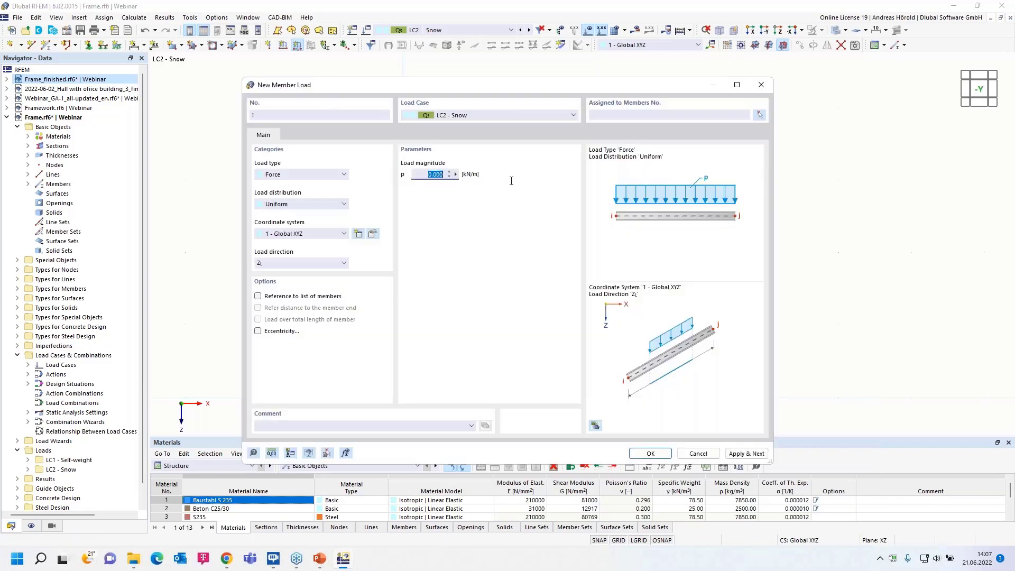
{"action": "type", "text": "3"}
{"action": "left_click", "coordinate": [651, 453]}
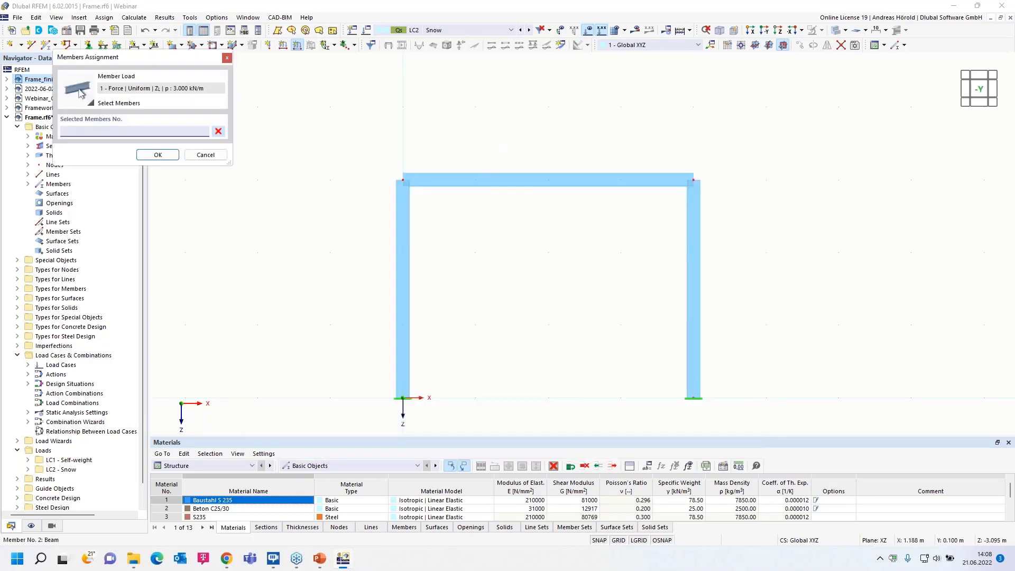
{"action": "left_click", "coordinate": [496, 183]}
{"action": "left_click", "coordinate": [153, 155]}
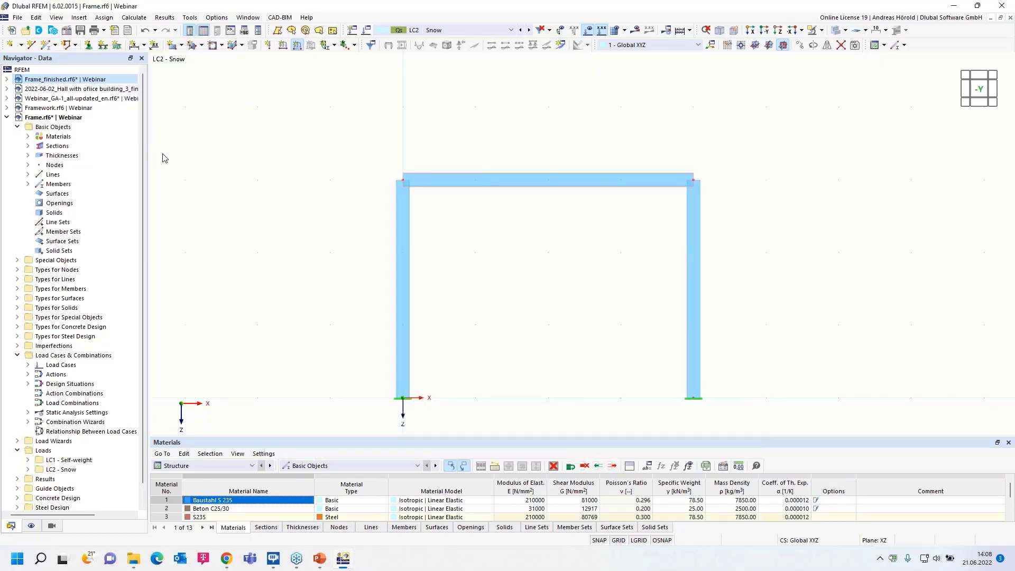
Create load case LC3 named Wind +x with action category Wind.
{"action": "left_click", "coordinate": [352, 31]}
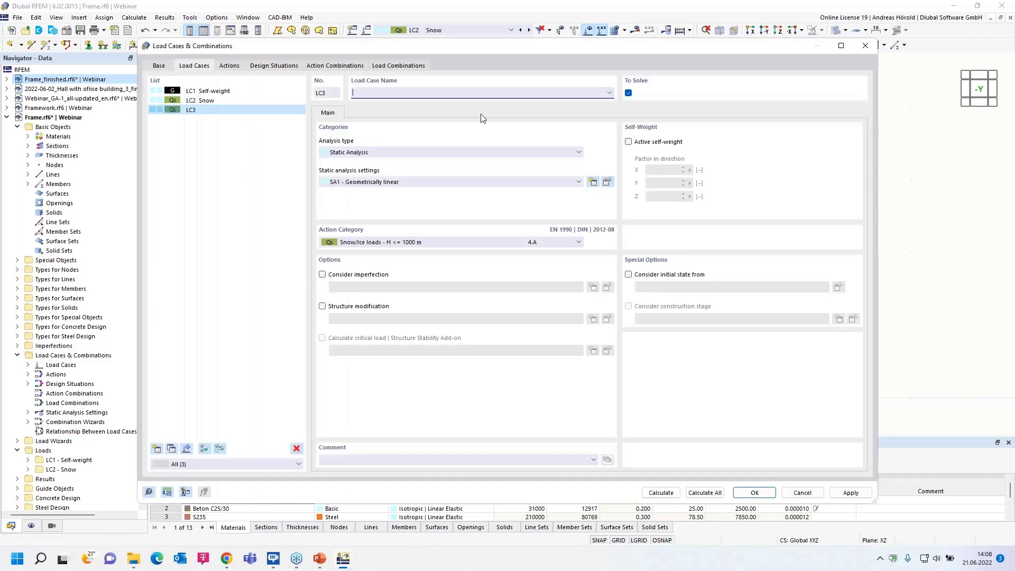
{"action": "type", "text": "Wind +x"}
{"action": "left_click", "coordinate": [443, 245]}
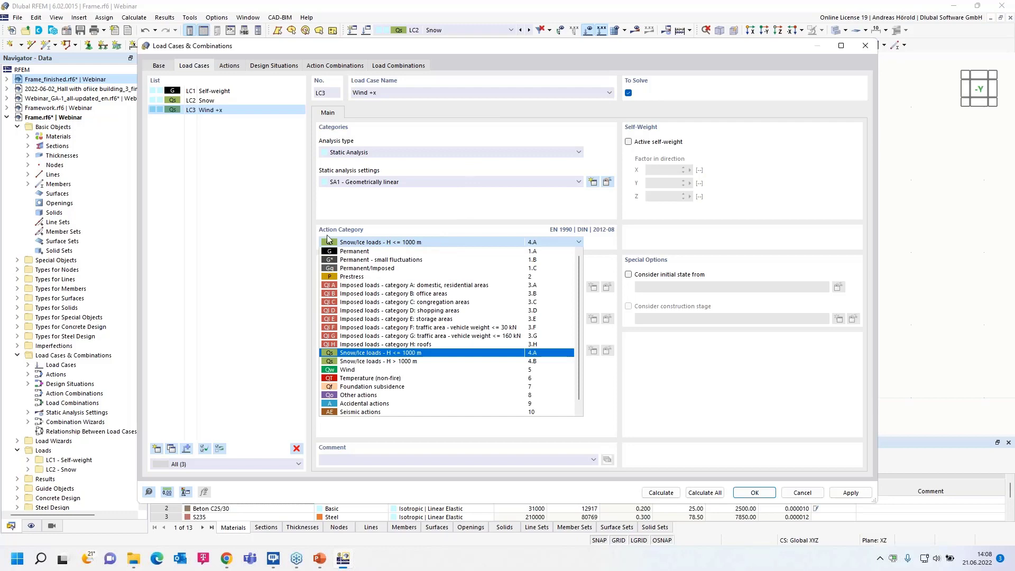
{"action": "left_click", "coordinate": [390, 370]}
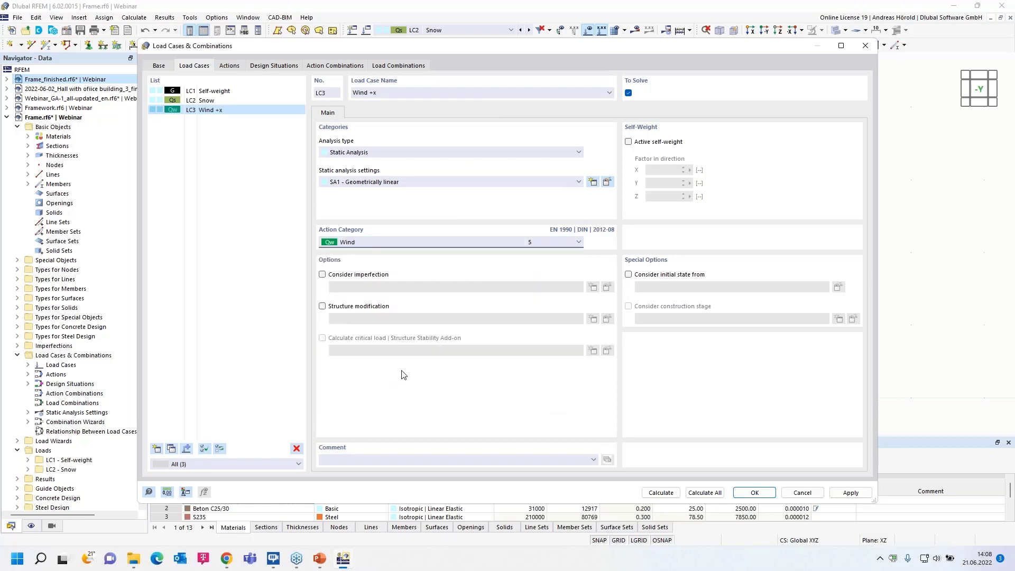
{"action": "left_click", "coordinate": [752, 493]}
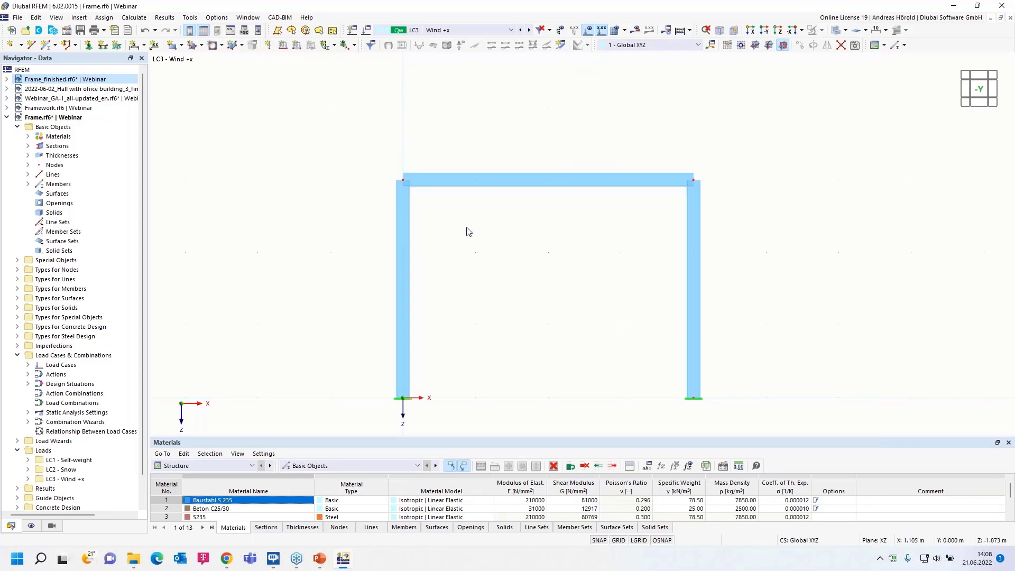
Apply a uniform 2 kN/m force, global in X on true length, to the left column in LC3 Wind +x.
{"action": "left_click", "coordinate": [297, 47]}
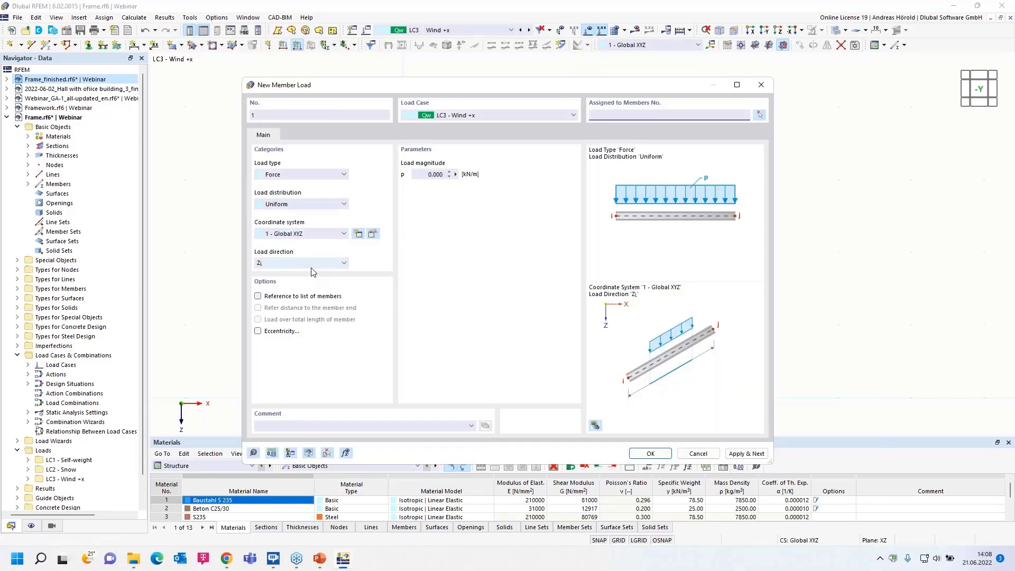
{"action": "left_click", "coordinate": [311, 263]}
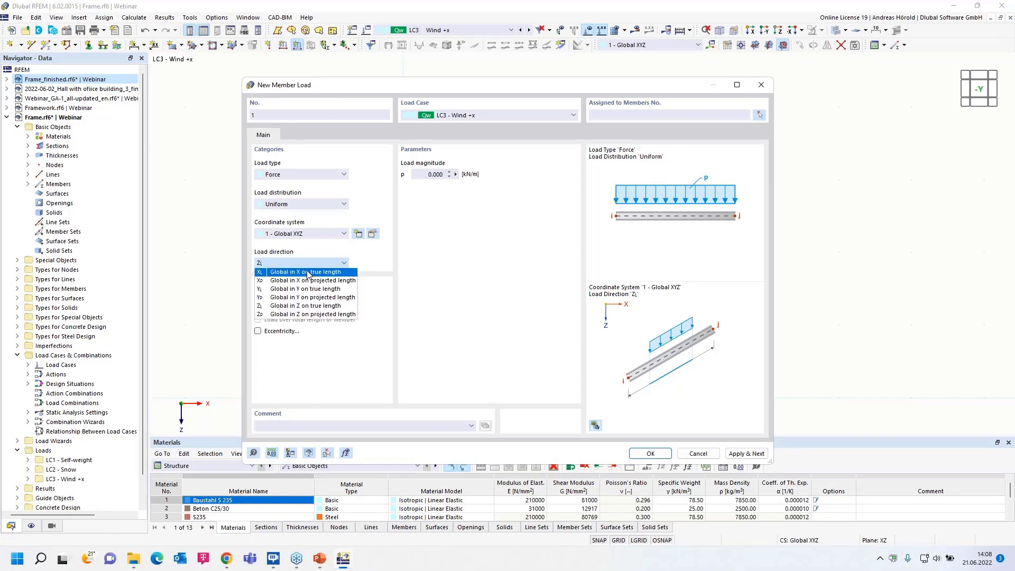
{"action": "left_click", "coordinate": [307, 273]}
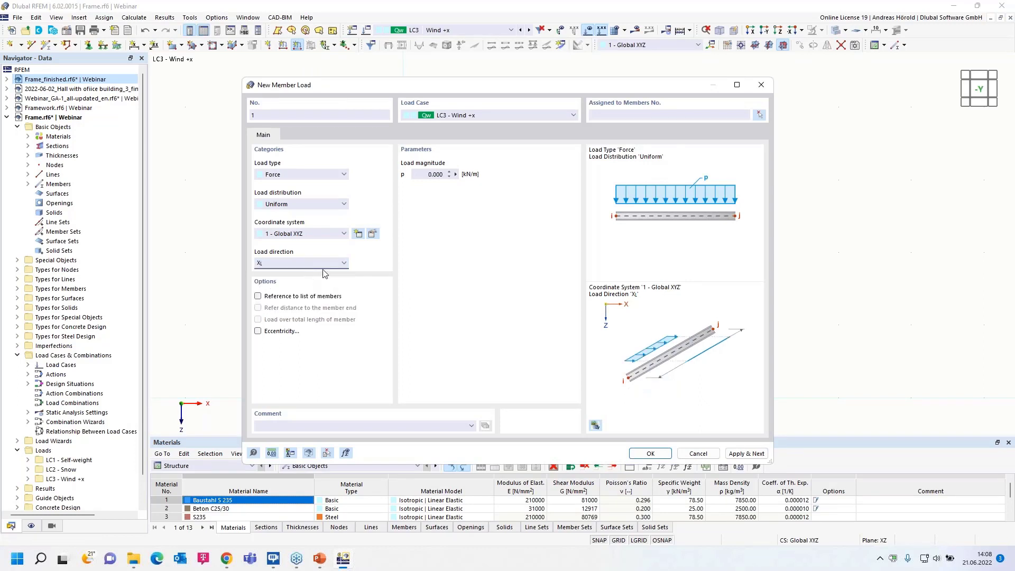
{"action": "left_click", "coordinate": [429, 174]}
{"action": "type", "text": "2"}
{"action": "left_click", "coordinate": [649, 454]}
{"action": "left_click", "coordinate": [403, 270]}
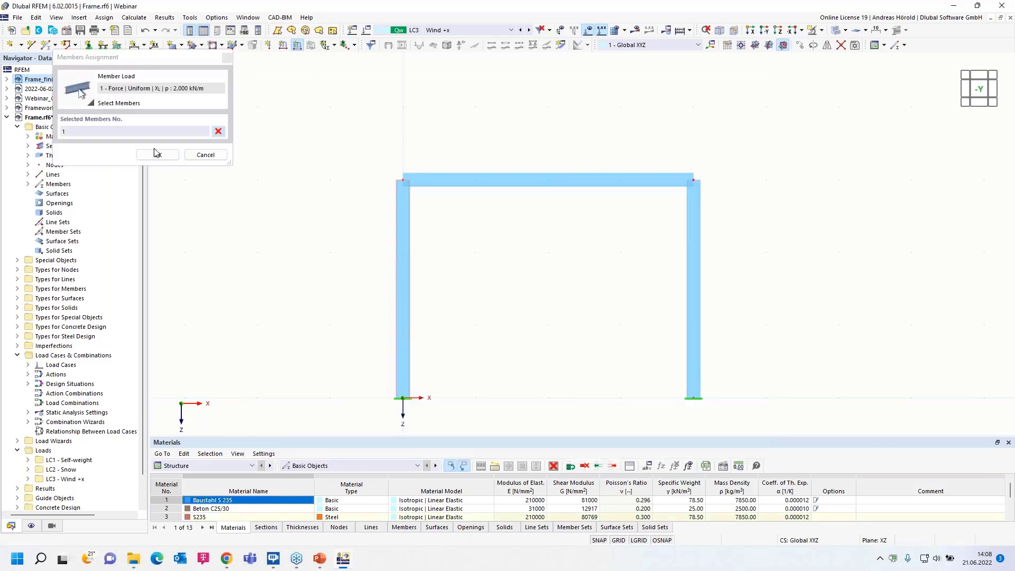
{"action": "left_click", "coordinate": [158, 154]}
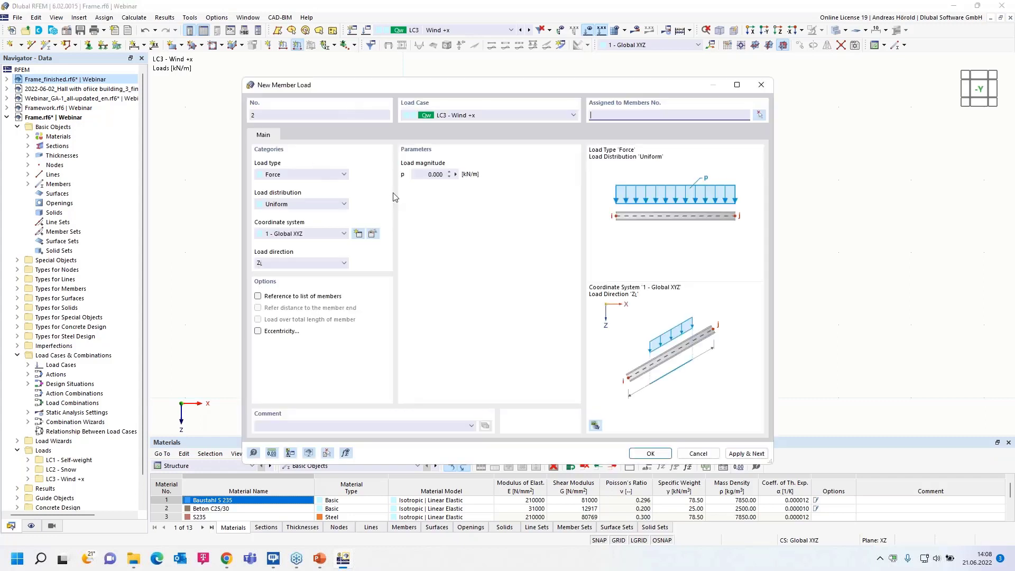
Apply a uniform 1 kN/m force, global in X on true length, to the right column in LC3 Wind +x.
{"action": "left_click", "coordinate": [273, 263]}
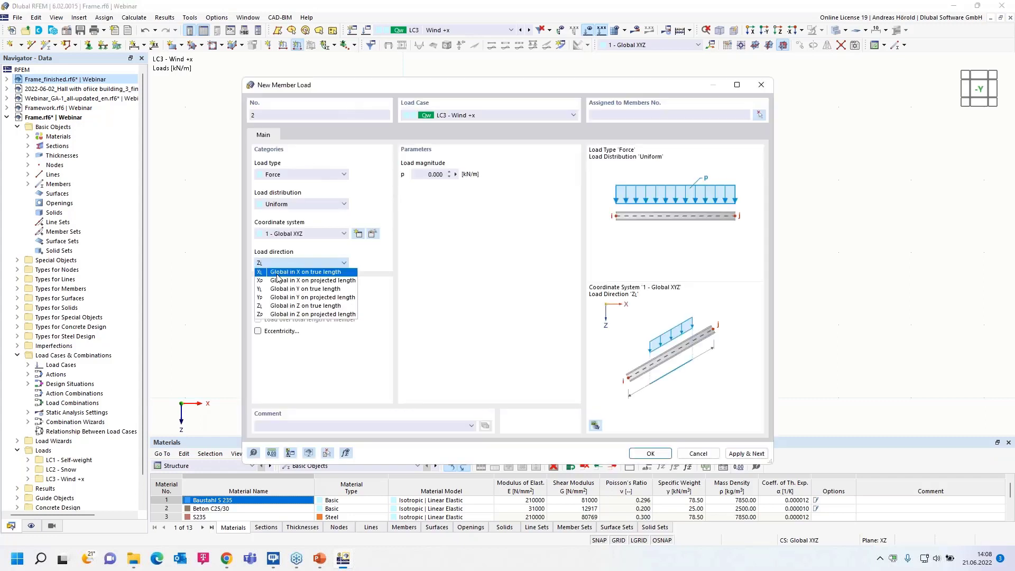
{"action": "left_click", "coordinate": [280, 271]}
{"action": "left_click", "coordinate": [413, 175]}
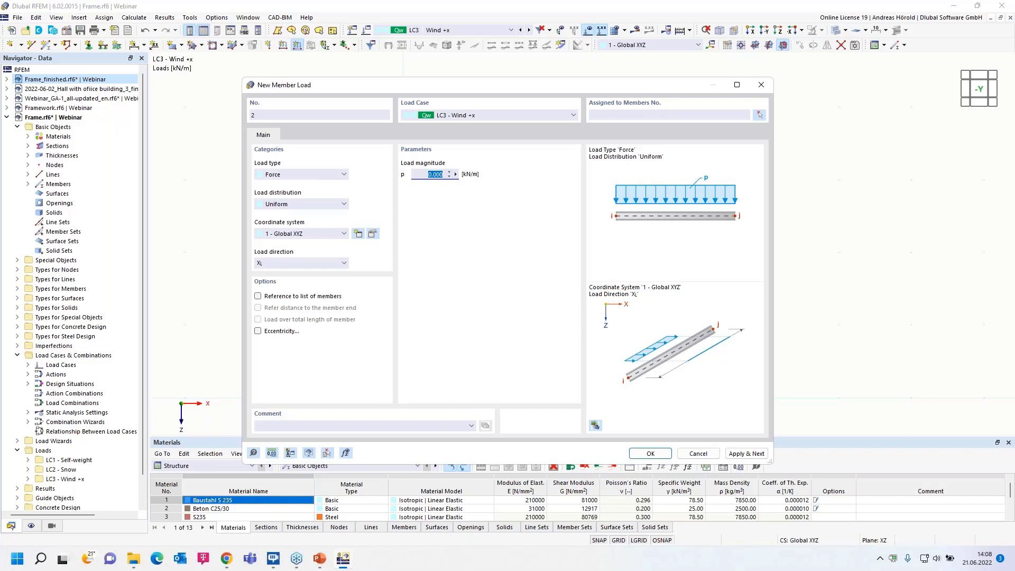
{"action": "type", "text": "1"}
{"action": "left_click", "coordinate": [647, 453]}
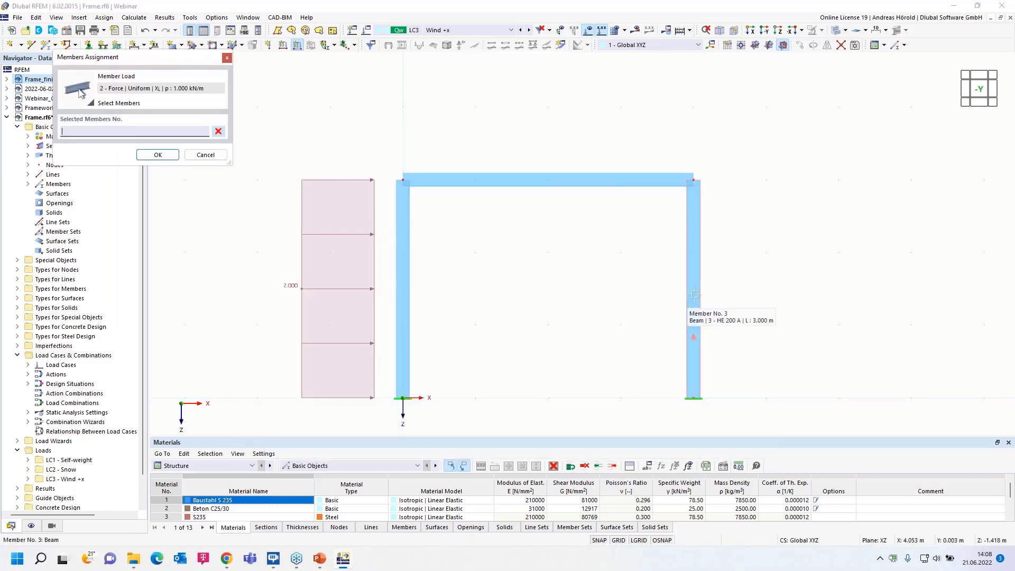
{"action": "left_click", "coordinate": [693, 316]}
{"action": "left_click", "coordinate": [156, 155]}
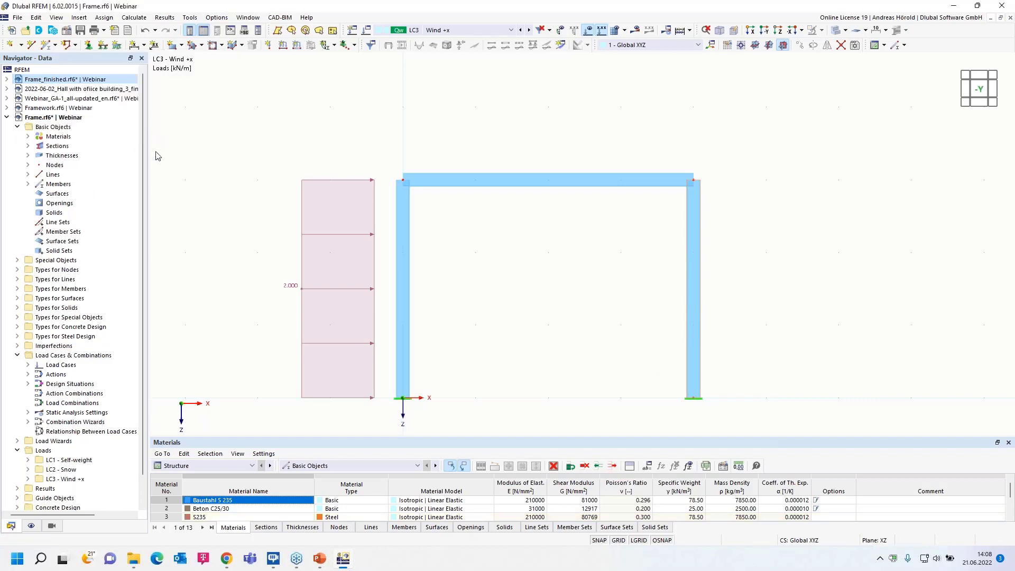
{"action": "middle_click_drag", "start_coordinate": [481, 142], "coordinate": [448, 106]}
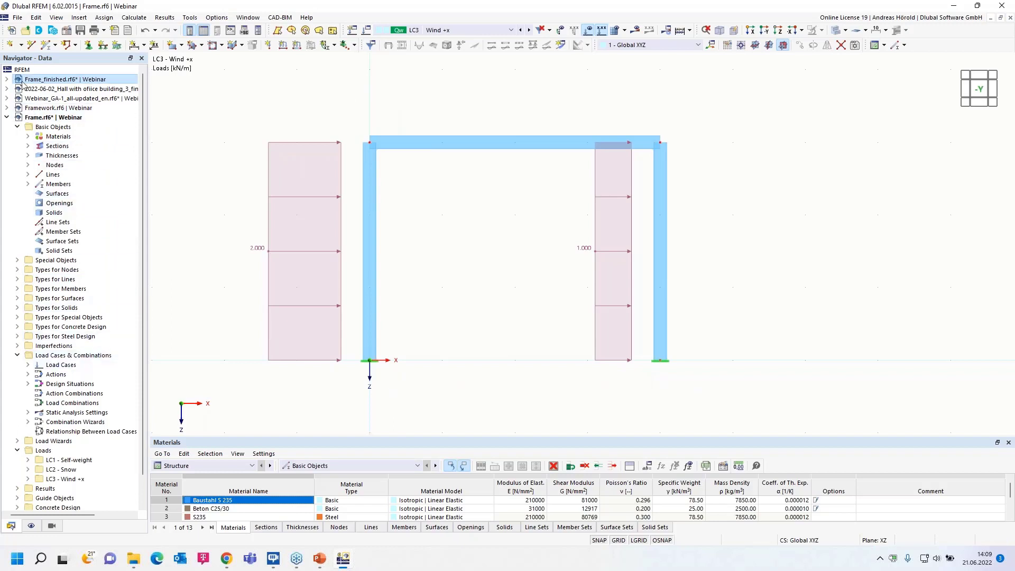
Copy load case LC3 Wind +x and name the copy Wind +x, with wind suction.
{"action": "right_click", "coordinate": [62, 359]}
{"action": "left_click", "coordinate": [126, 362]}
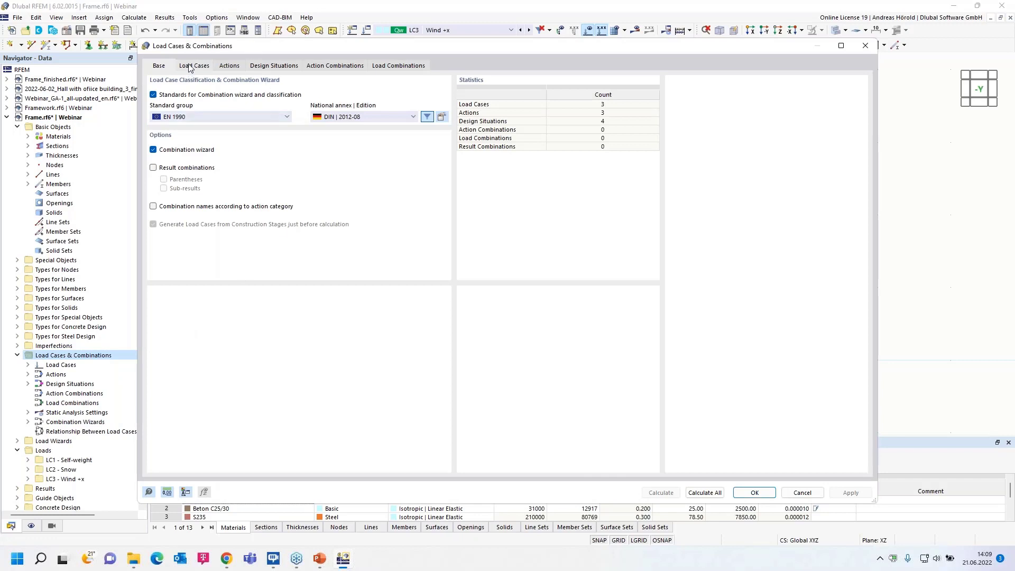
{"action": "left_click", "coordinate": [189, 66]}
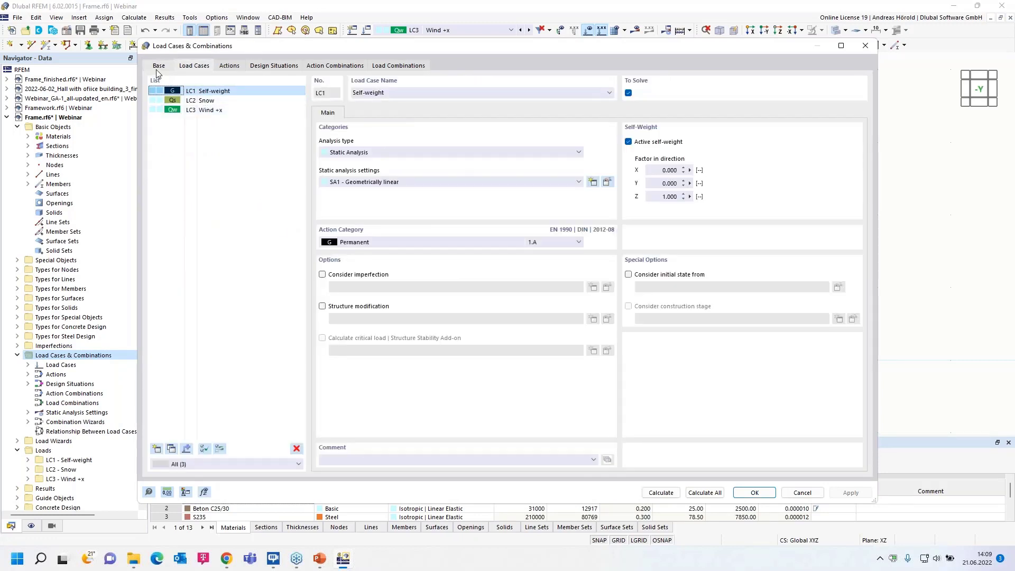
{"action": "left_click", "coordinate": [158, 70]}
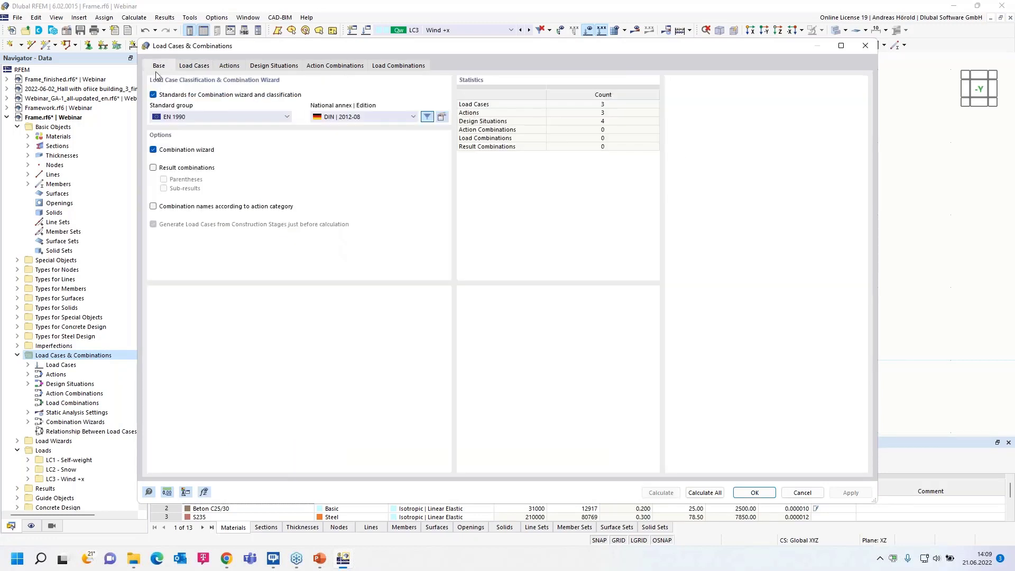
{"action": "left_click", "coordinate": [195, 68]}
{"action": "left_click", "coordinate": [210, 111]}
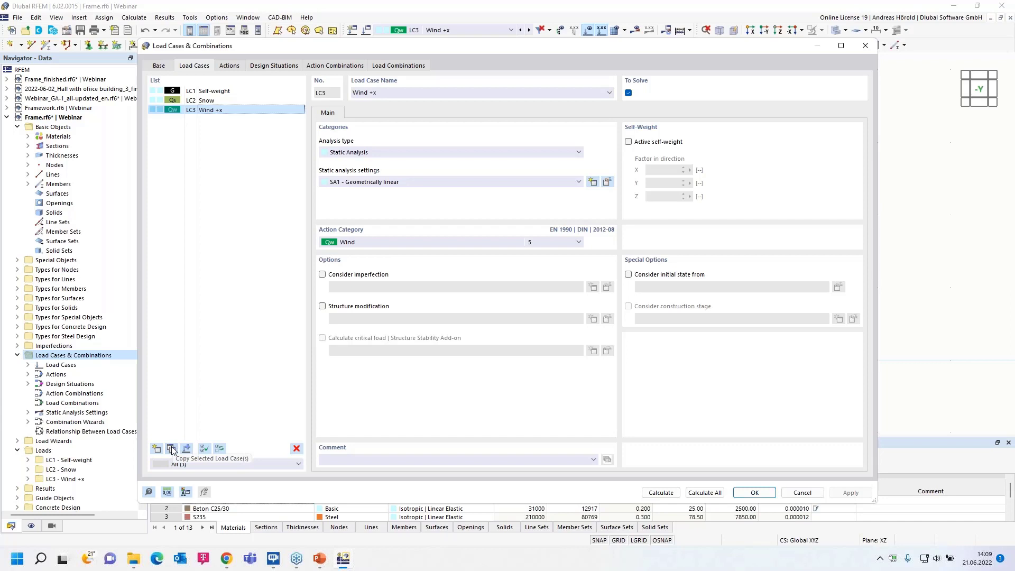
{"action": "left_click", "coordinate": [171, 449]}
{"action": "left_click", "coordinate": [391, 93]}
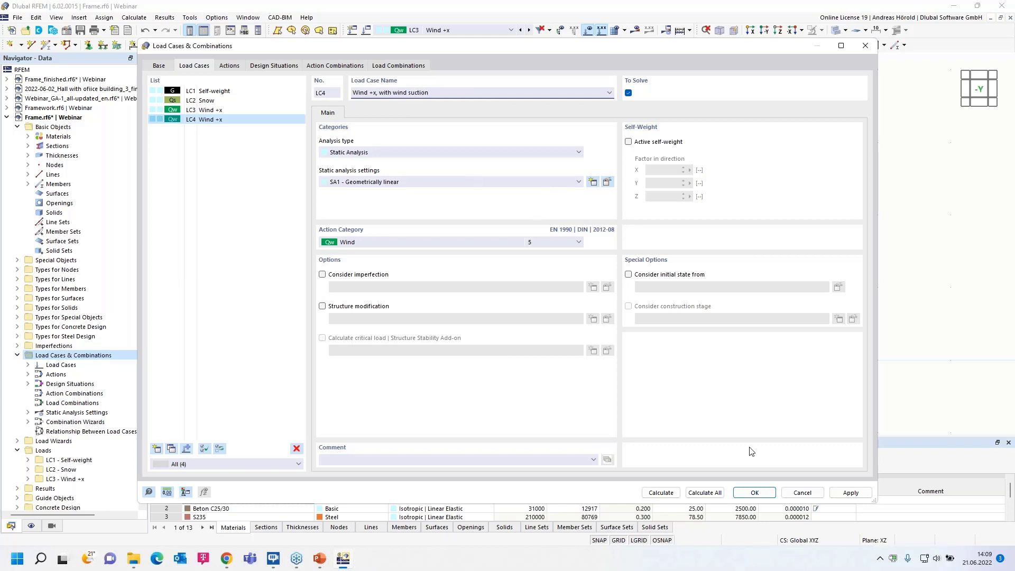
{"action": "left_click", "coordinate": [754, 493]}
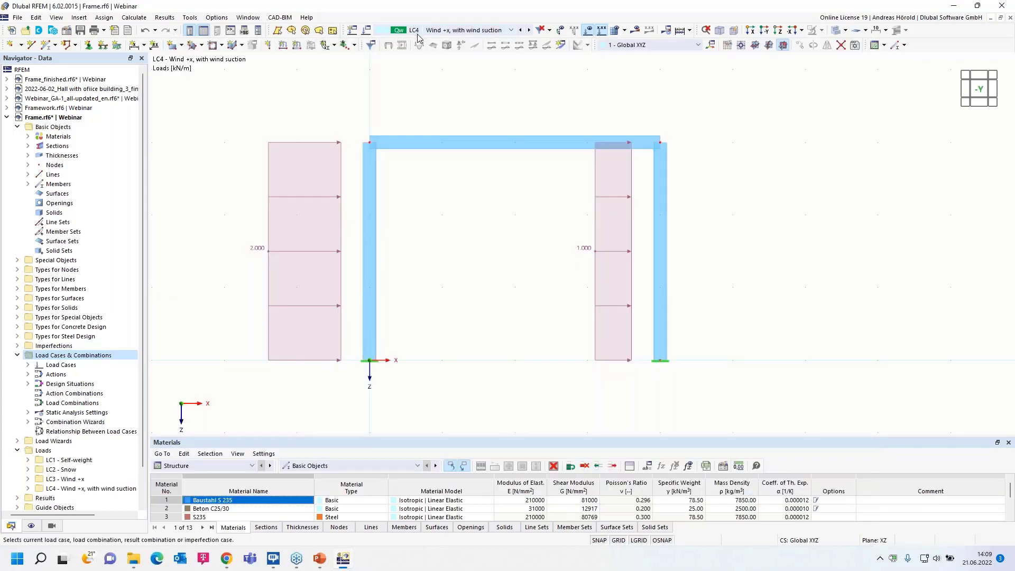
Apply a uniform -0.5 kN/m force in global Z to the horizontal beam in load case LC4 Wind +x, with wind suction.
{"action": "left_click", "coordinate": [298, 46]}
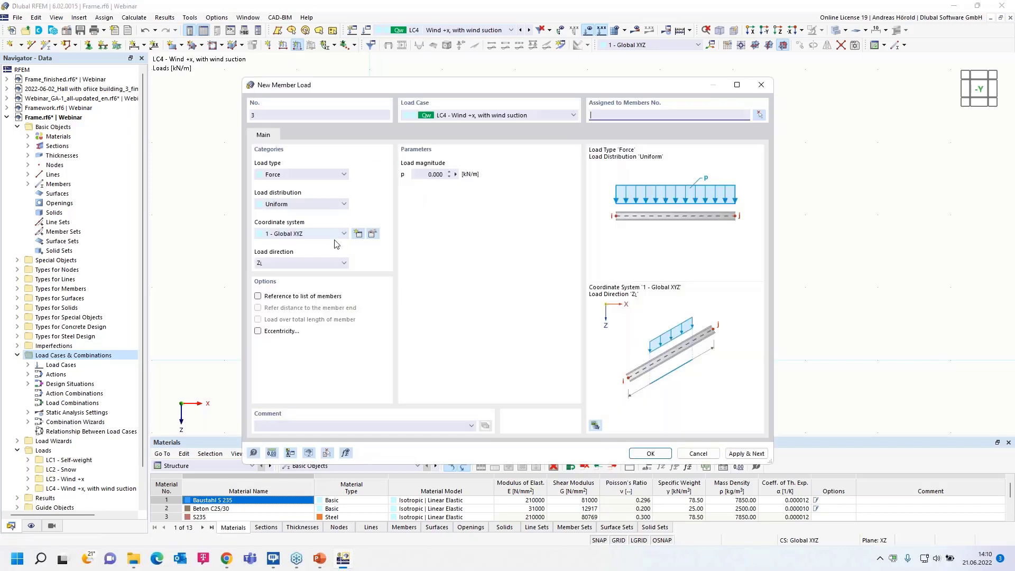
{"action": "left_click", "coordinate": [424, 176]}
{"action": "type", "text": "-0,5"}
{"action": "left_click", "coordinate": [655, 455]}
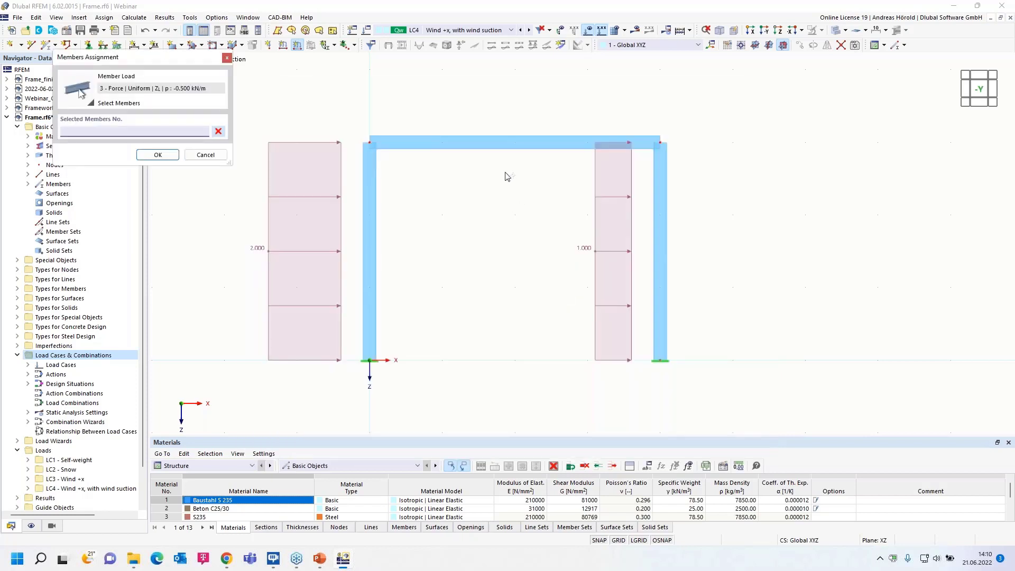
{"action": "left_click", "coordinate": [503, 148]}
{"action": "left_click", "coordinate": [157, 155]}
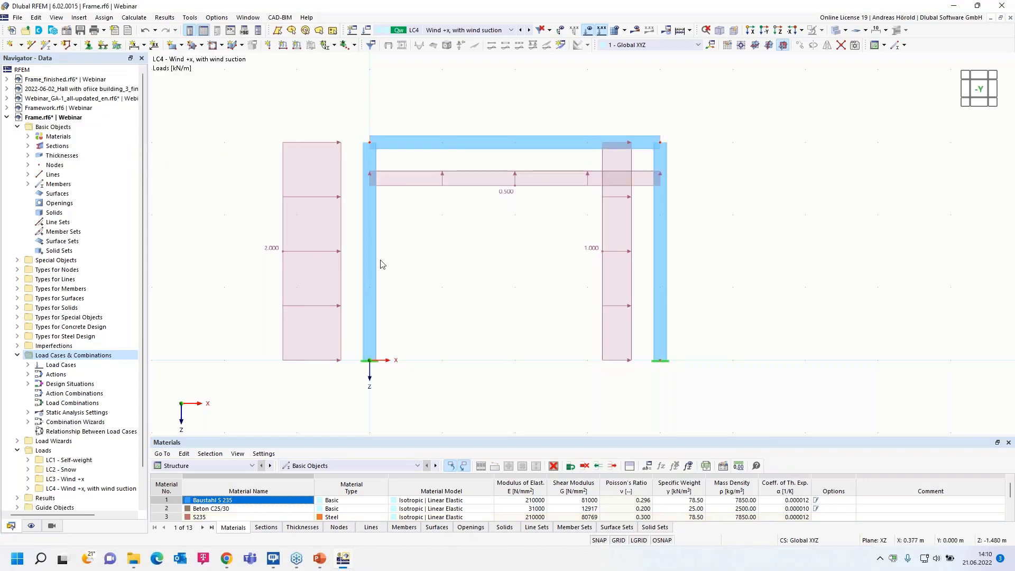
Copy load case LC3 Wind +x again and name the copy Wind -x.
{"action": "right_click", "coordinate": [101, 357]}
{"action": "left_click", "coordinate": [129, 364]}
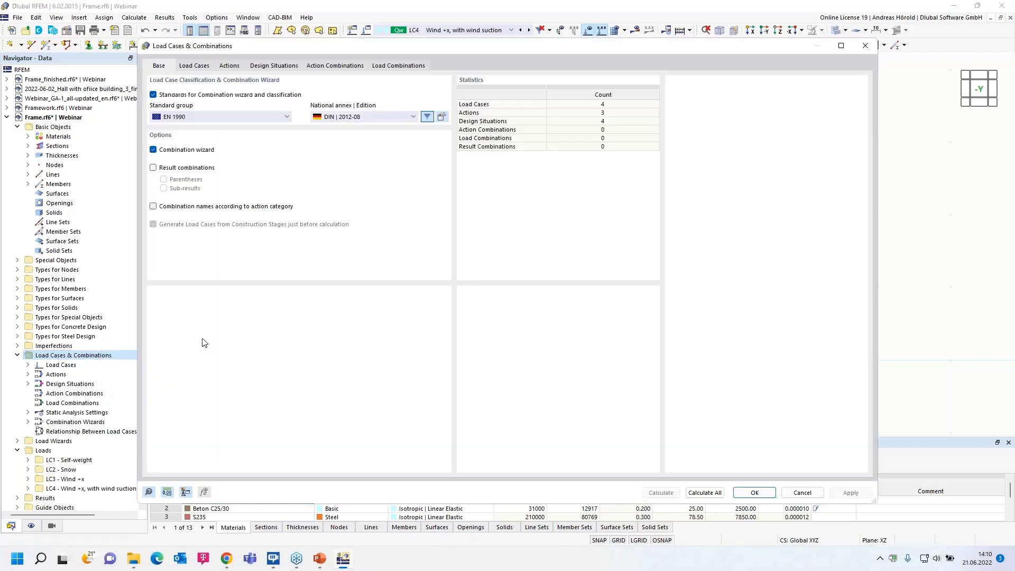
{"action": "left_click", "coordinate": [194, 66]}
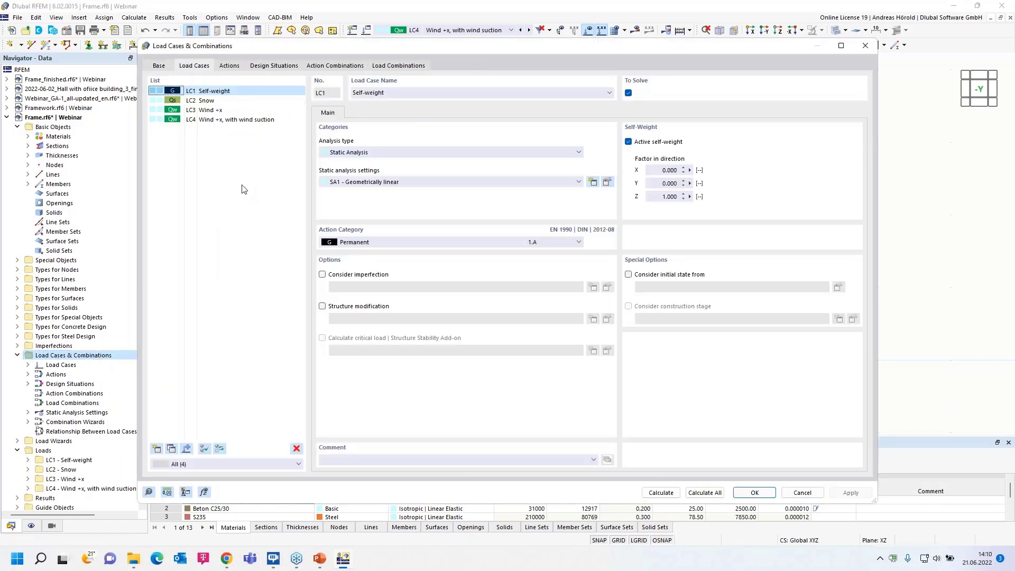
{"action": "left_click", "coordinate": [212, 112]}
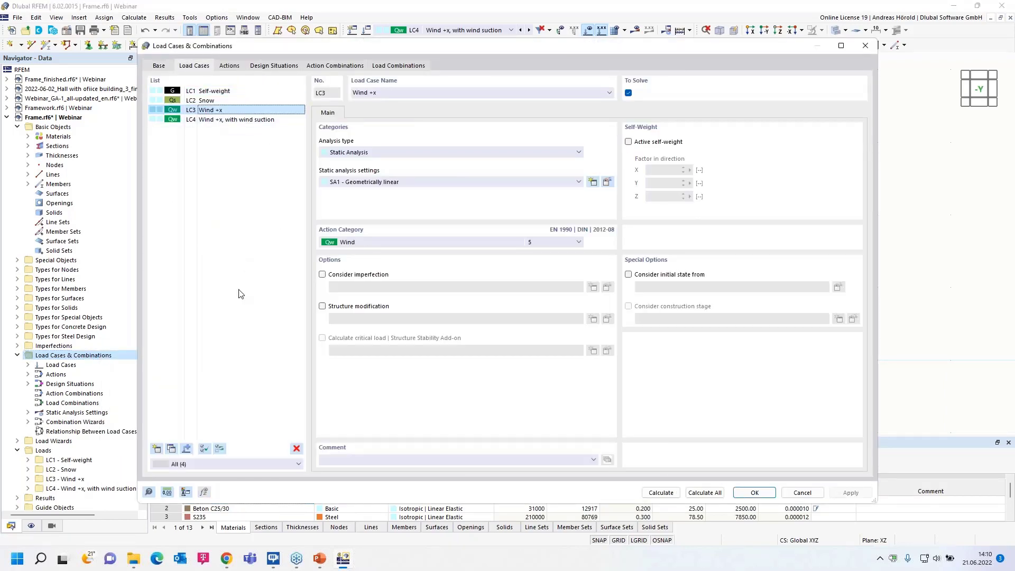
{"action": "left_click", "coordinate": [172, 449]}
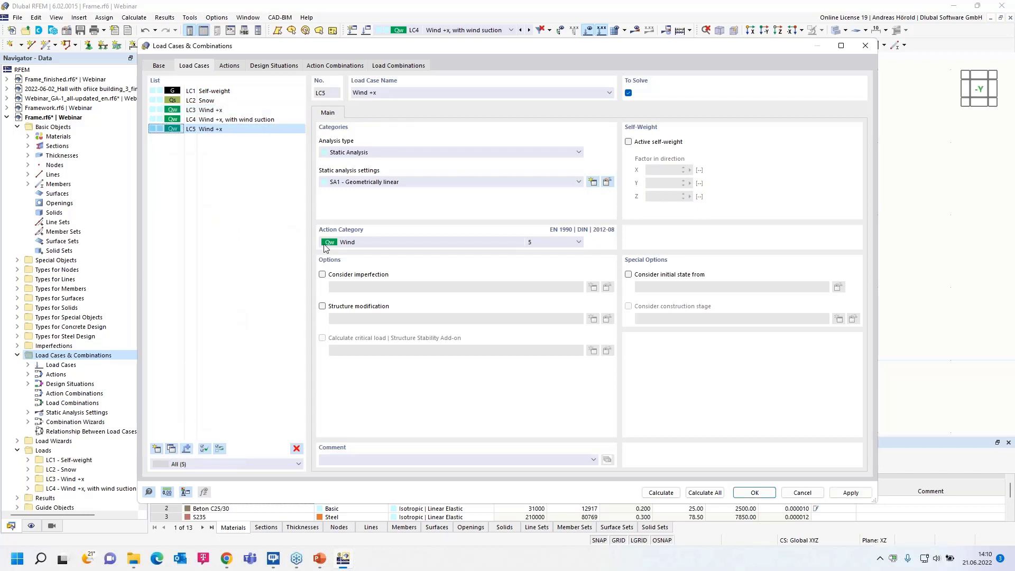
{"action": "left_click", "coordinate": [372, 93]}
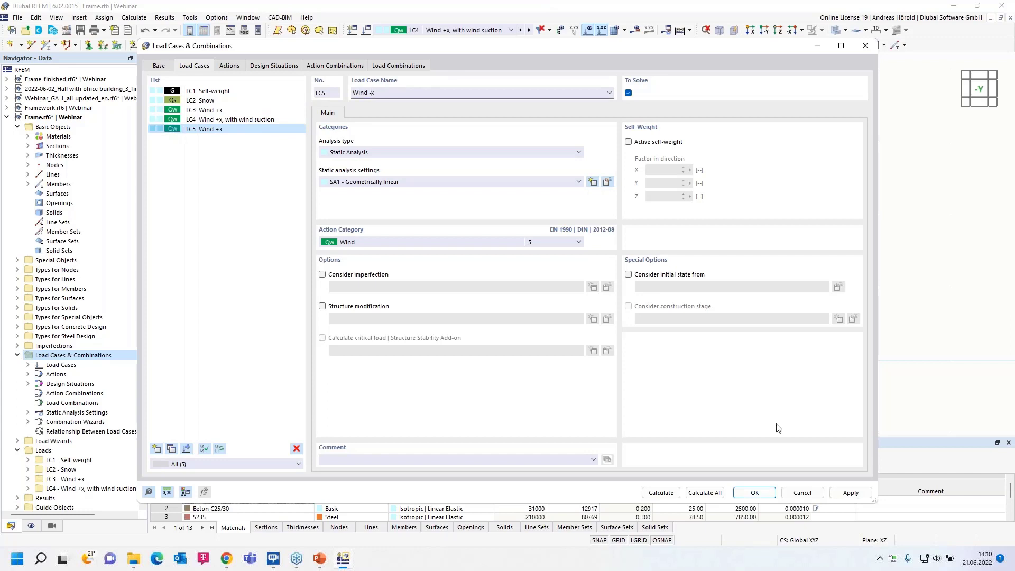
{"action": "left_click", "coordinate": [754, 492]}
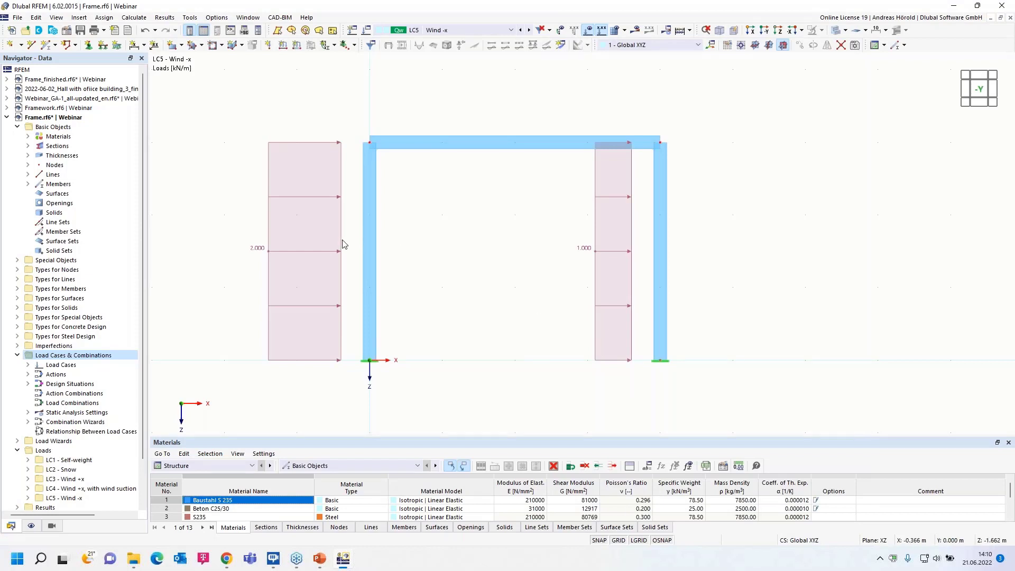
Set the left column's uniform wind load to -1 kN/m in load case LC5 Wind -x.
{"action": "double_click", "coordinate": [341, 244]}
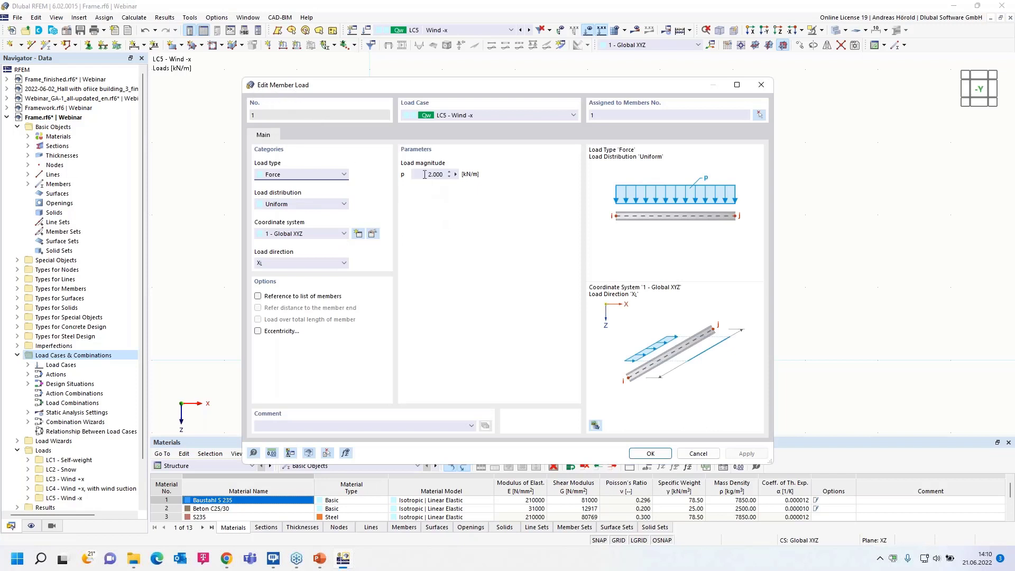
{"action": "left_click", "coordinate": [449, 175]}
{"action": "type", "text": "-1"}
{"action": "left_click", "coordinate": [653, 454]}
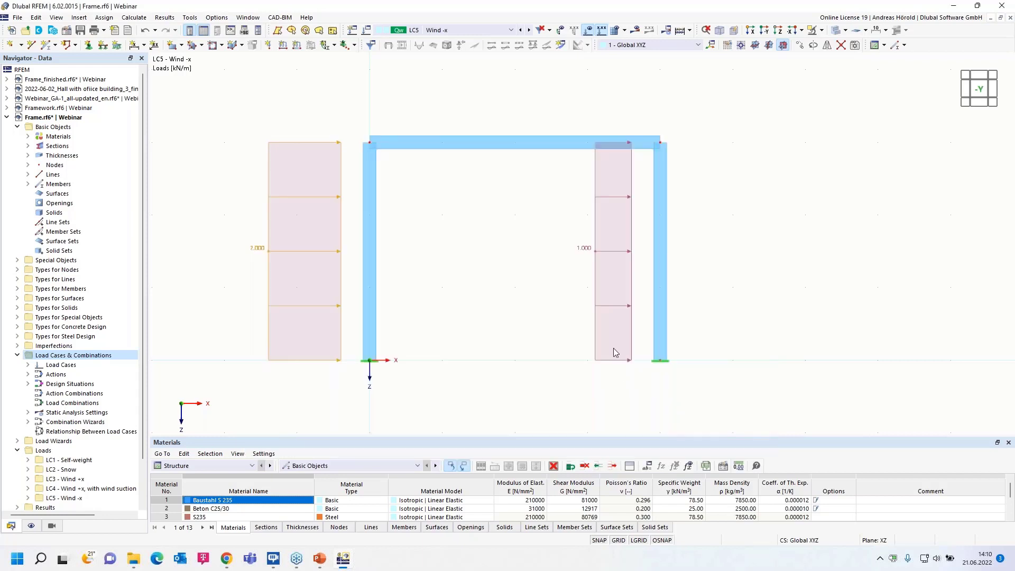
Set the right column's uniform wind load to -2 kN/m in load case LC5 Wind -x.
{"action": "double_click", "coordinate": [633, 265]}
{"action": "double_click", "coordinate": [430, 174]}
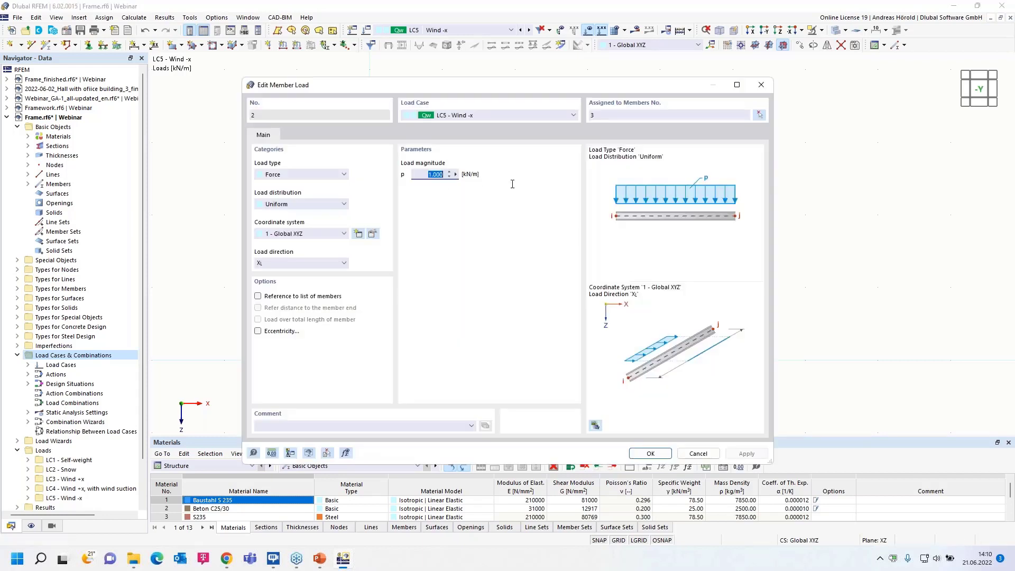
{"action": "key", "text": "BackSpace"}
{"action": "left_click", "coordinate": [650, 453]}
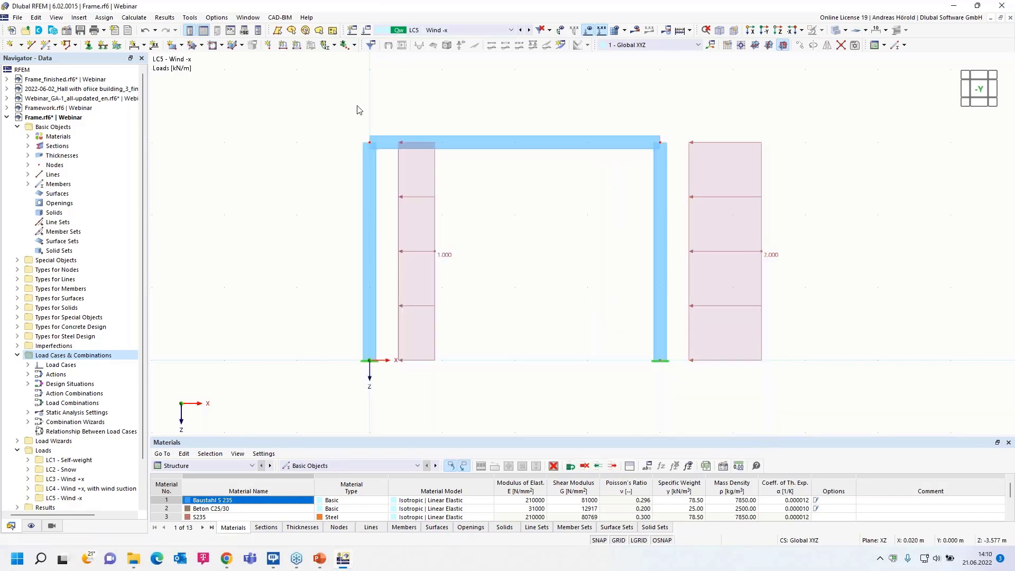
Copy load case LC5 Wind -x and name the copy Wind -x, with wind suction.
{"action": "right_click", "coordinate": [86, 355]}
{"action": "left_click", "coordinate": [114, 362]}
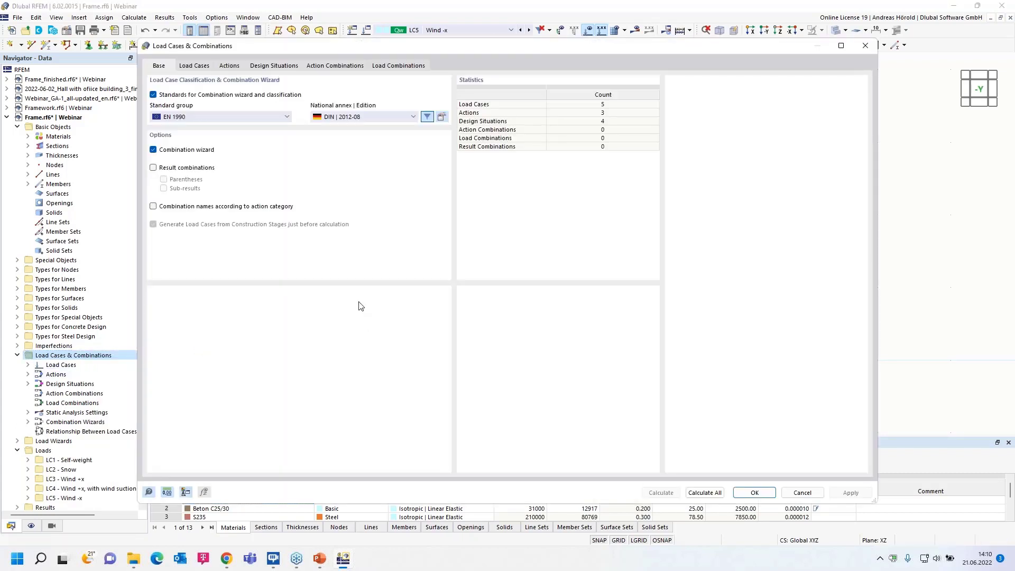
{"action": "left_click", "coordinate": [185, 68]}
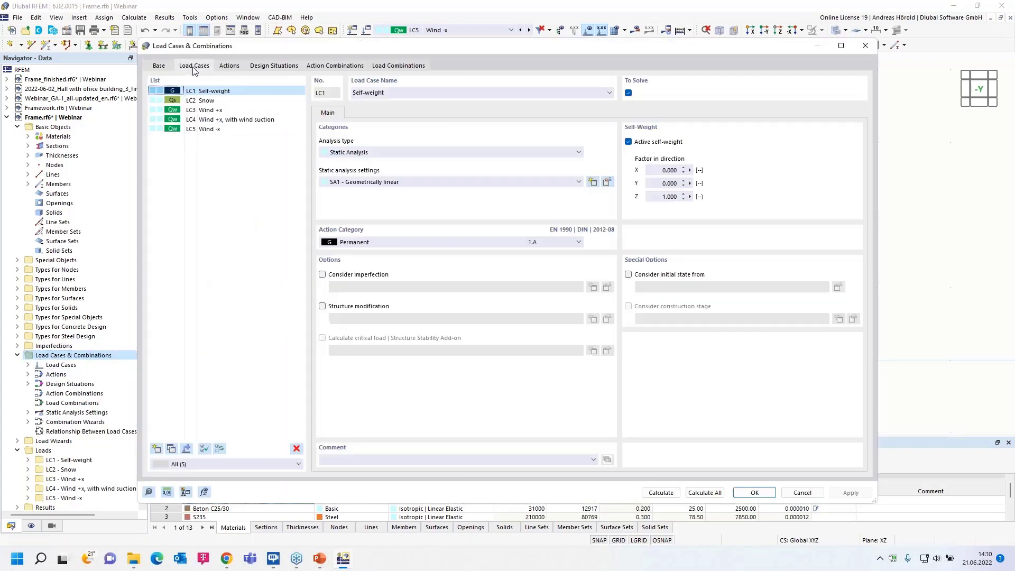
{"action": "left_click", "coordinate": [211, 129]}
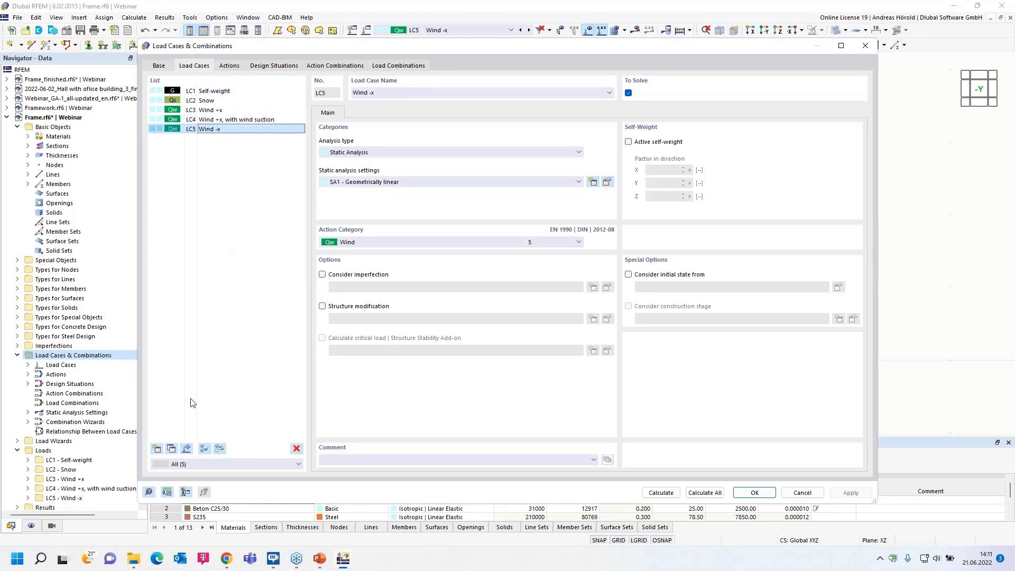
{"action": "left_click", "coordinate": [172, 448]}
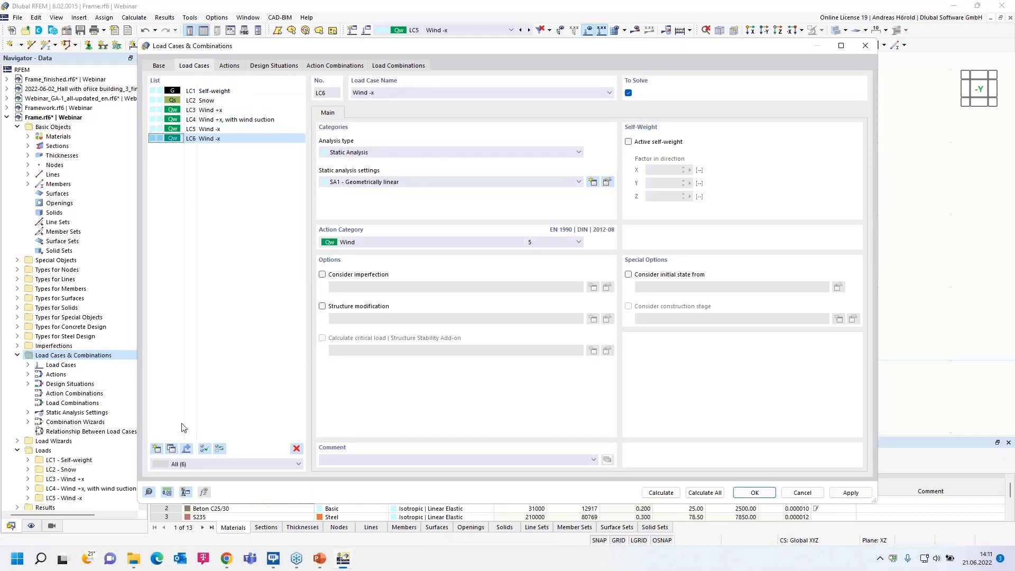
{"action": "left_click", "coordinate": [382, 93]}
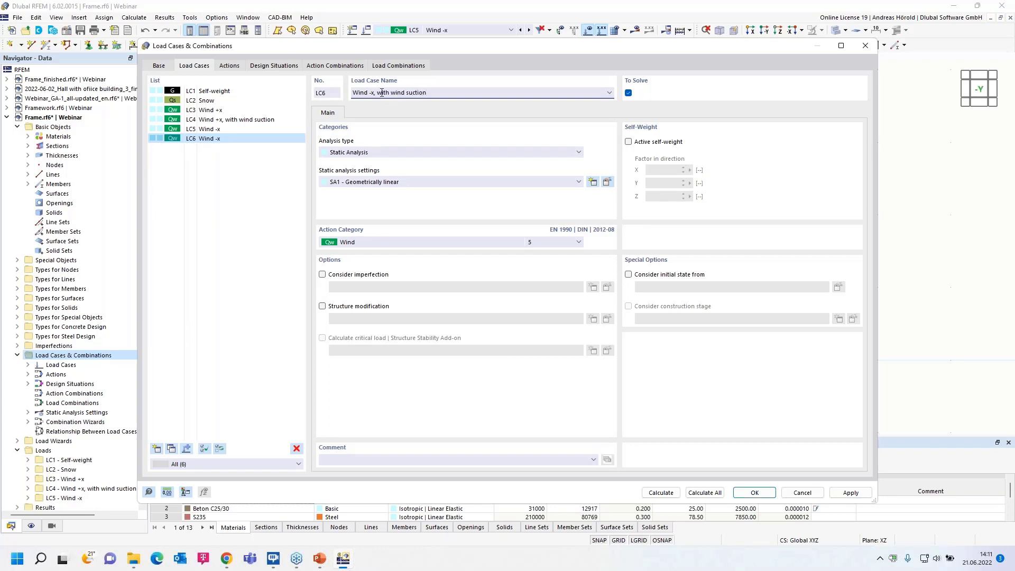
{"action": "left_click", "coordinate": [752, 493]}
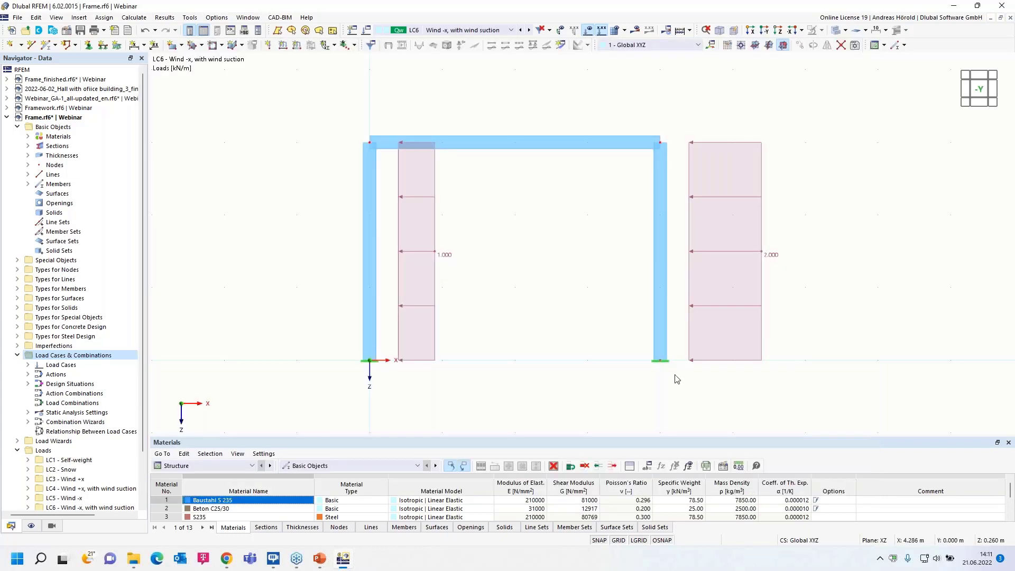
Apply a uniform -0.5 kN/m force in global Z to the horizontal beam in load case LC6 Wind -x, with wind suction.
{"action": "left_click", "coordinate": [296, 47]}
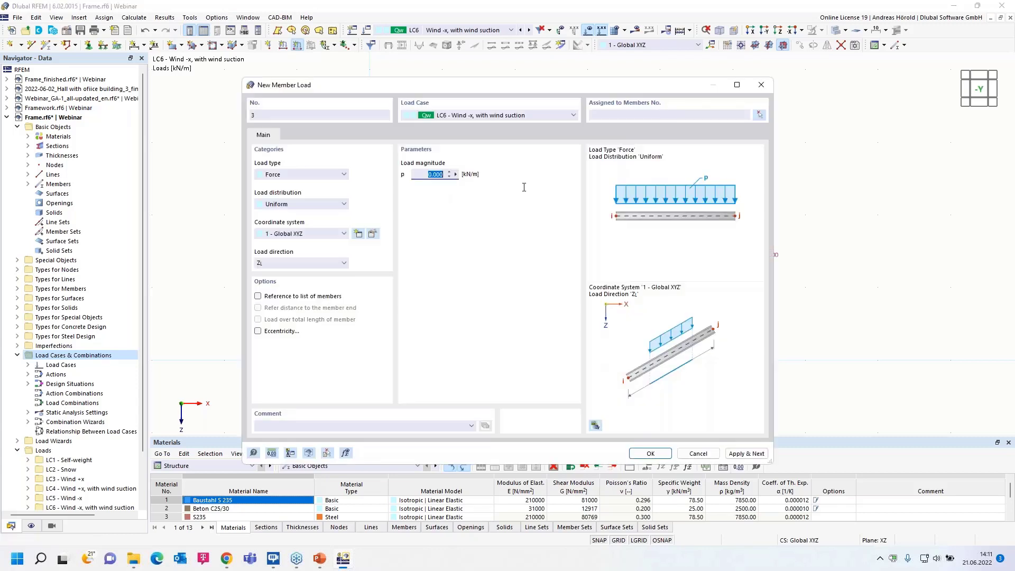
{"action": "type", "text": "-0,5"}
{"action": "left_click", "coordinate": [650, 453]}
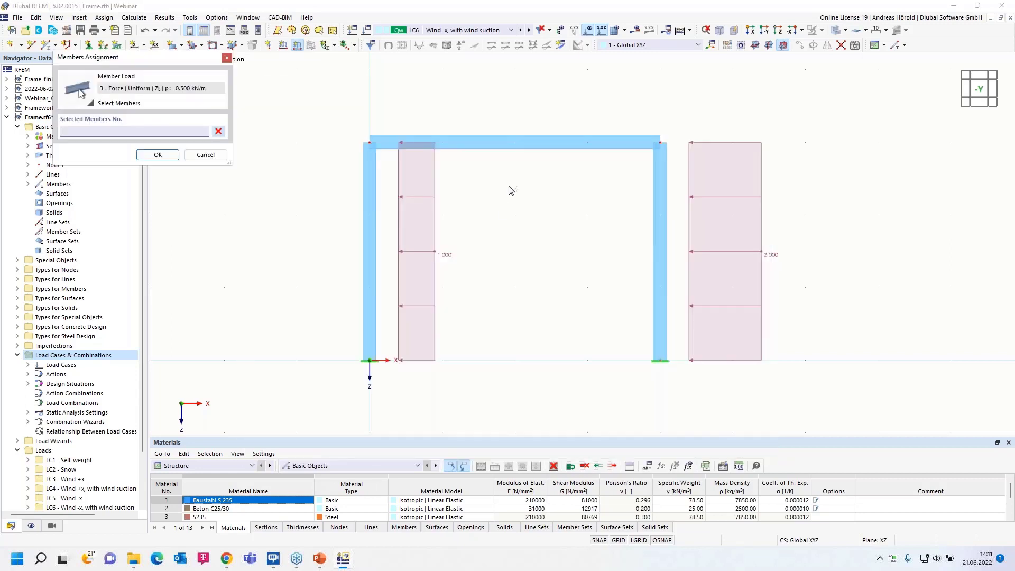
{"action": "left_click", "coordinate": [513, 143]}
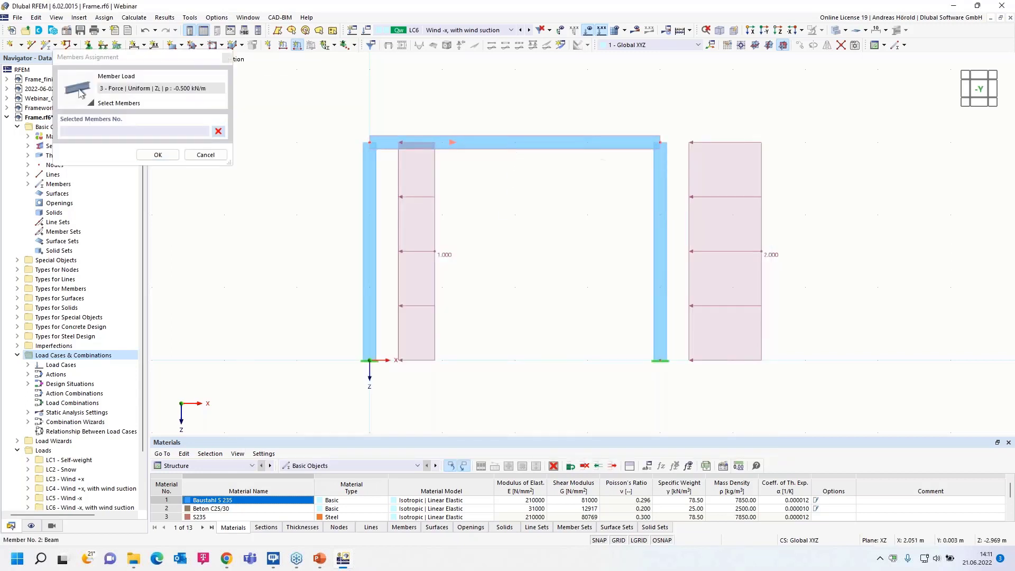
{"action": "left_click", "coordinate": [158, 155]}
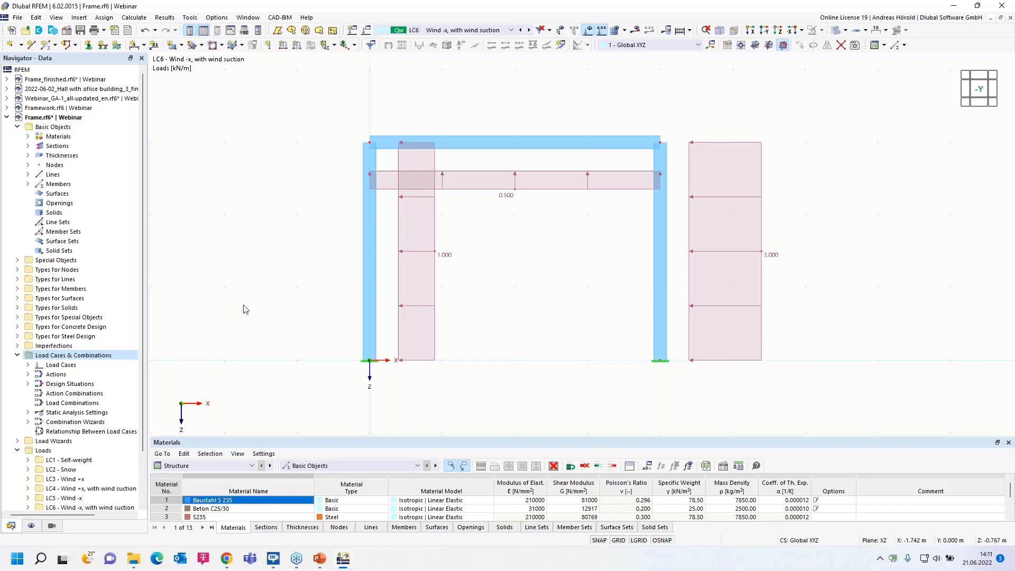
Create a new imperfection case and name it Imp. +x.
{"action": "left_click", "coordinate": [17, 346]}
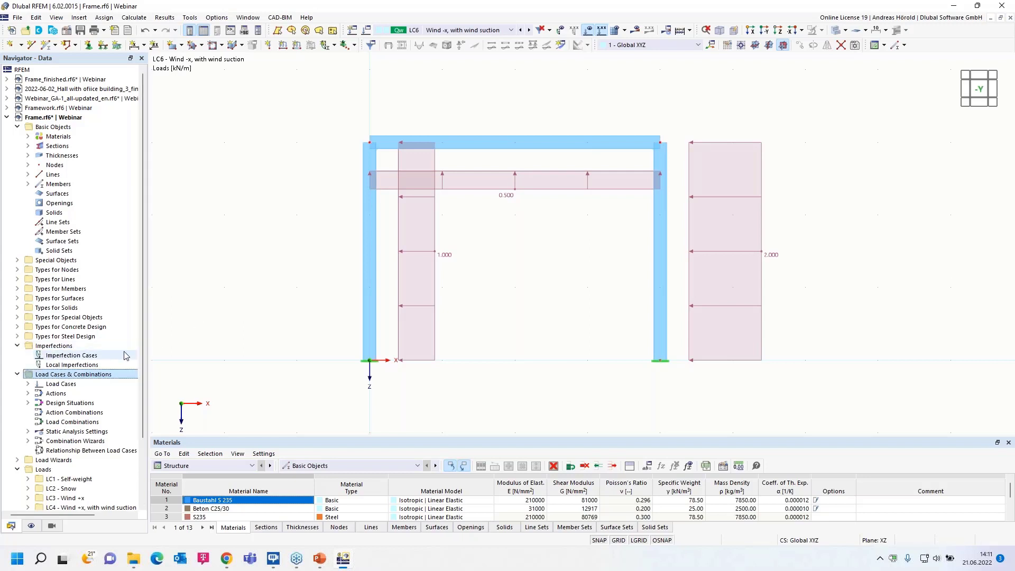
{"action": "scroll", "coordinate": [77, 311], "scroll_direction": "down", "scroll_amount": 2}
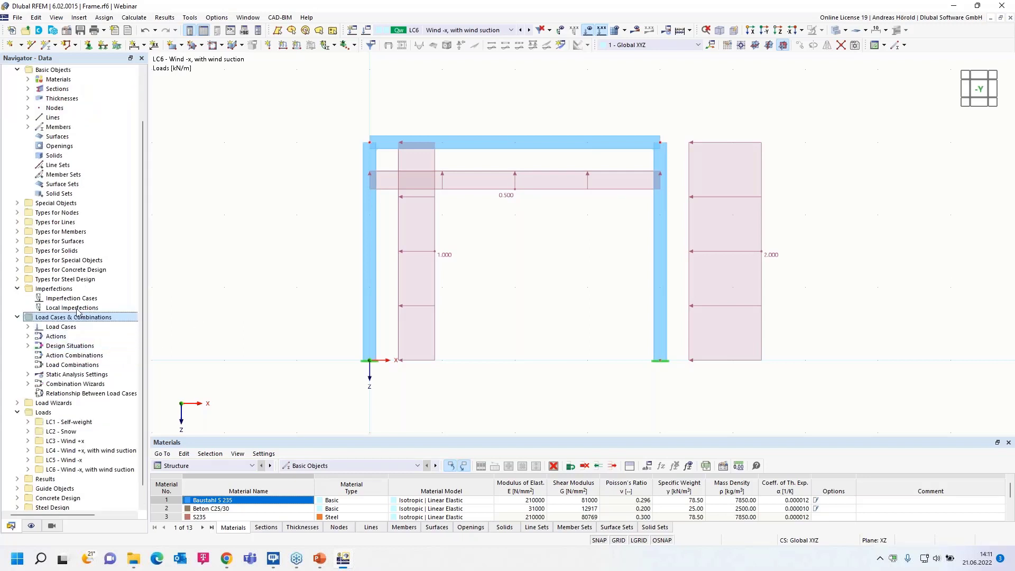
{"action": "right_click", "coordinate": [67, 300]}
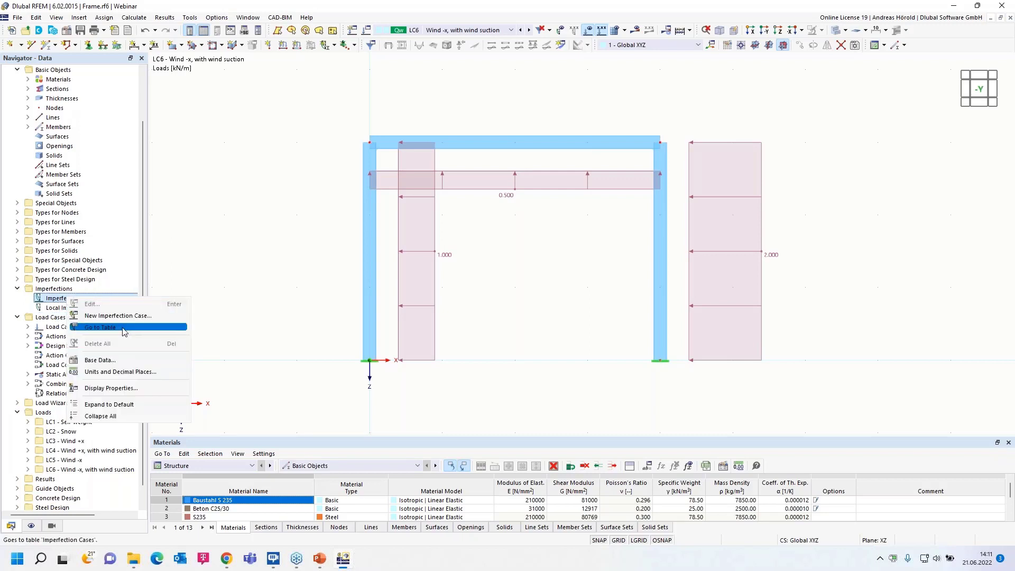
{"action": "left_click", "coordinate": [80, 17]}
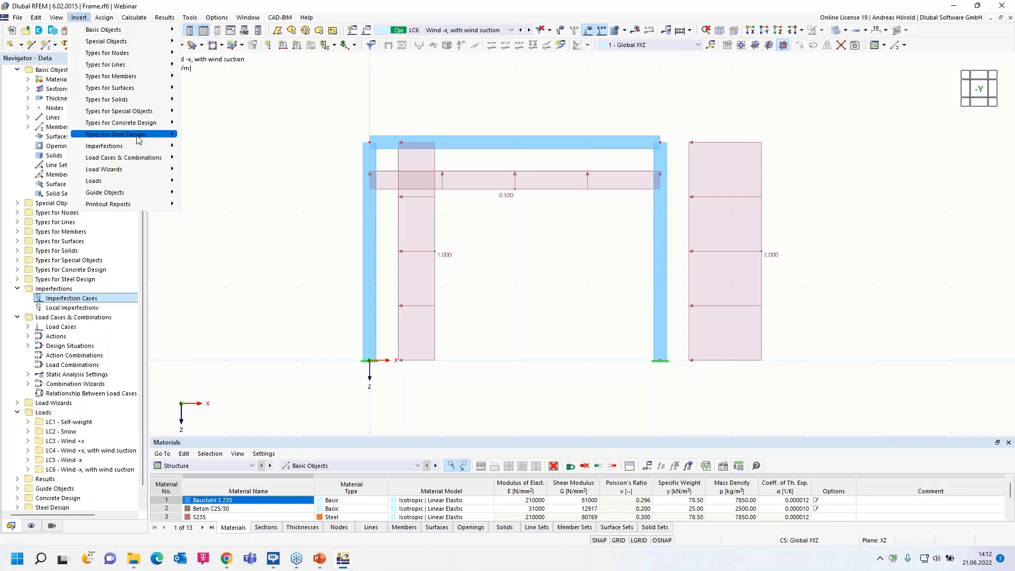
{"action": "mouse_move", "coordinate": [133, 147]}
{"action": "mouse_move", "coordinate": [235, 152]}
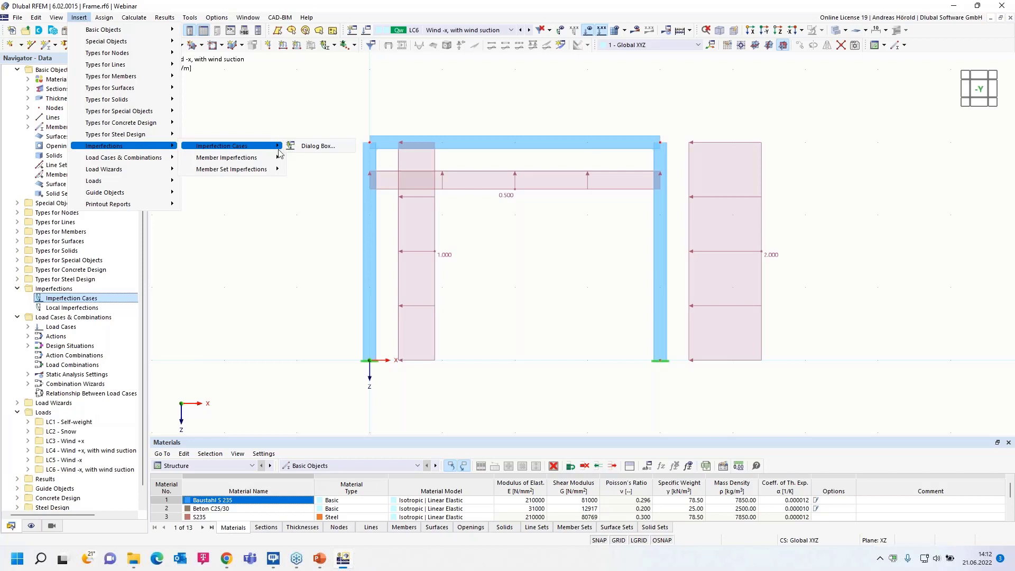
{"action": "left_click", "coordinate": [317, 147]}
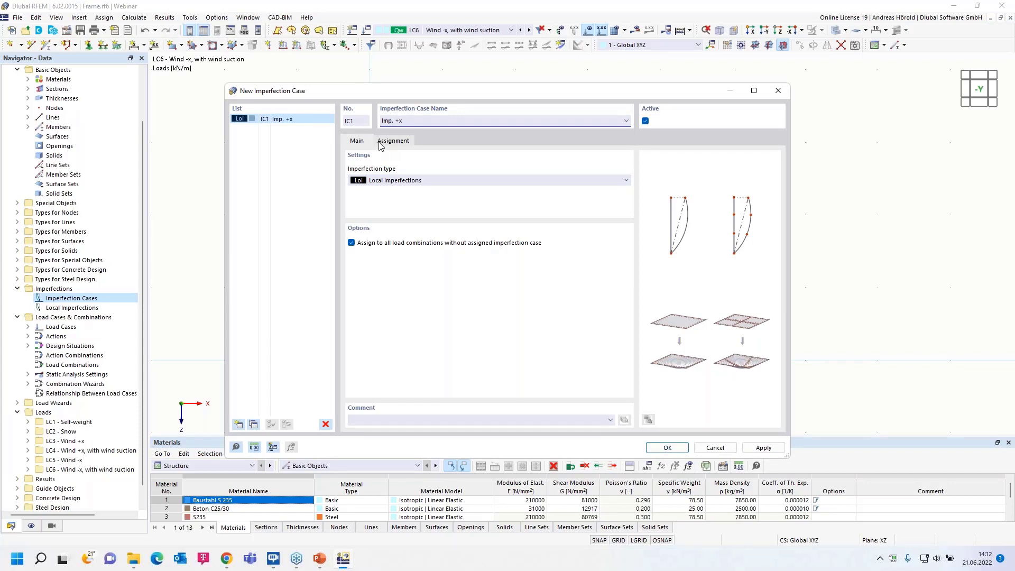
Assign load cases LC3 Wind +x and LC4 Wind +x, with wind suction to imperfection case Imp. +x.
{"action": "left_click", "coordinate": [395, 141]}
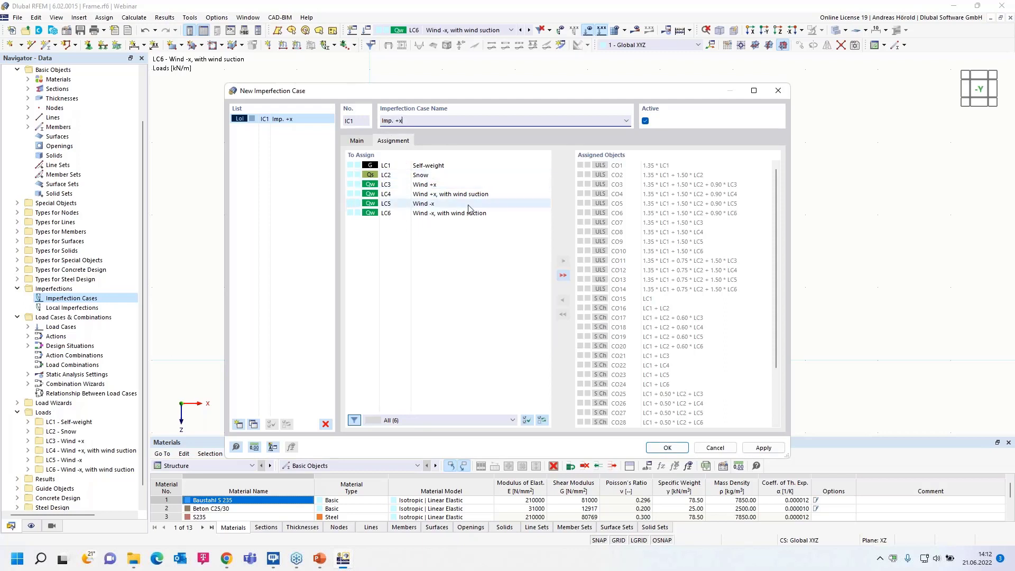
{"action": "double_click", "coordinate": [432, 185]}
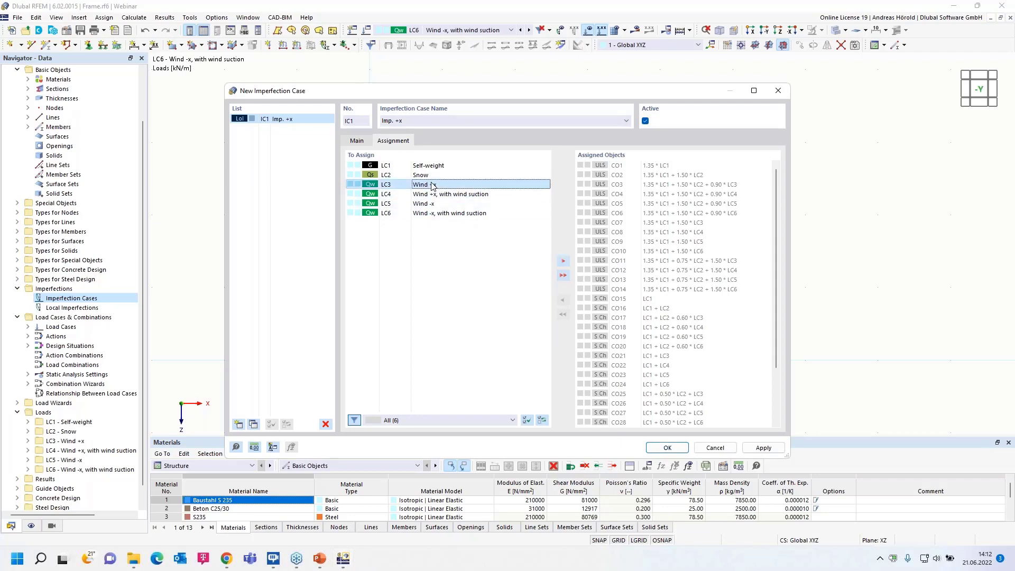
{"action": "double_click", "coordinate": [443, 185]}
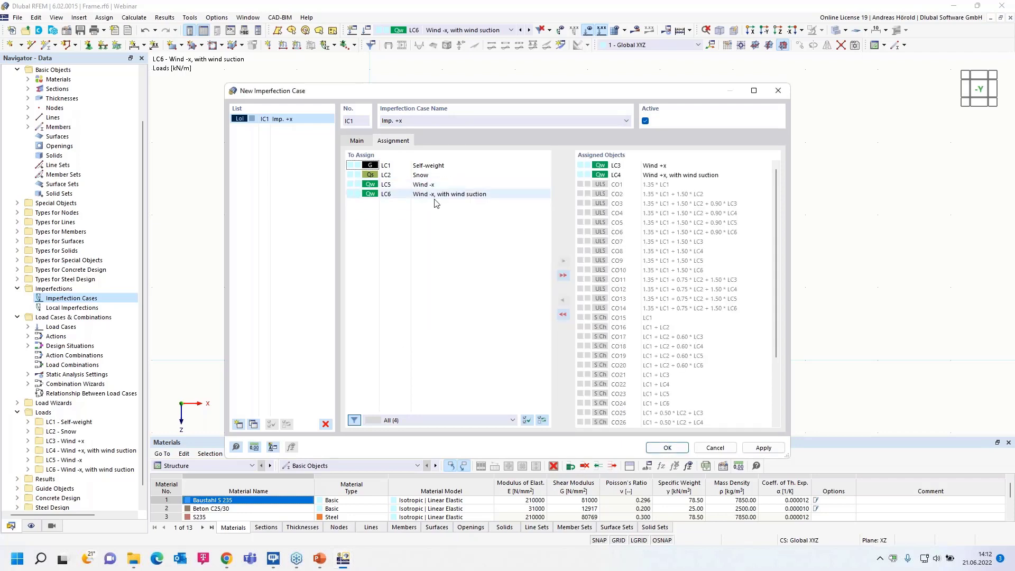
{"action": "left_click", "coordinate": [357, 141]}
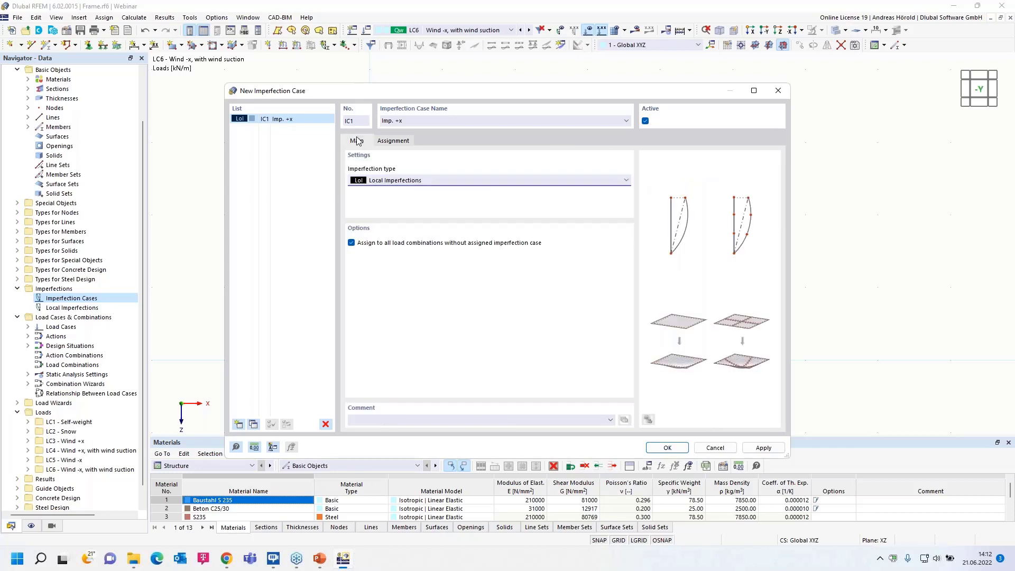
Add a second imperfection case named Imp. -x and assign load cases LC5 Wind -x and LC6 Wind -x, with wind suction to it.
{"action": "left_click", "coordinate": [238, 424]}
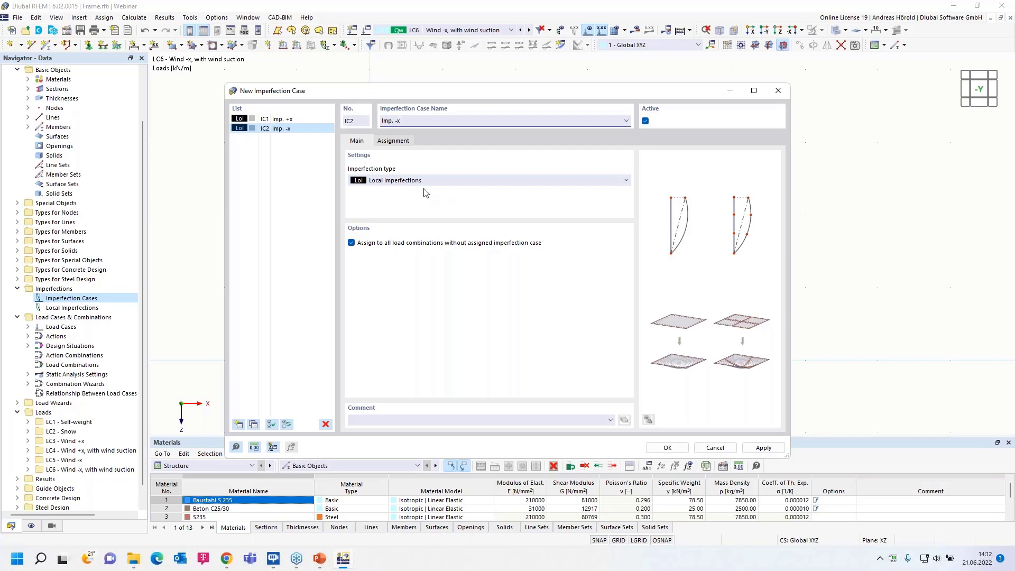
{"action": "left_click", "coordinate": [393, 141]}
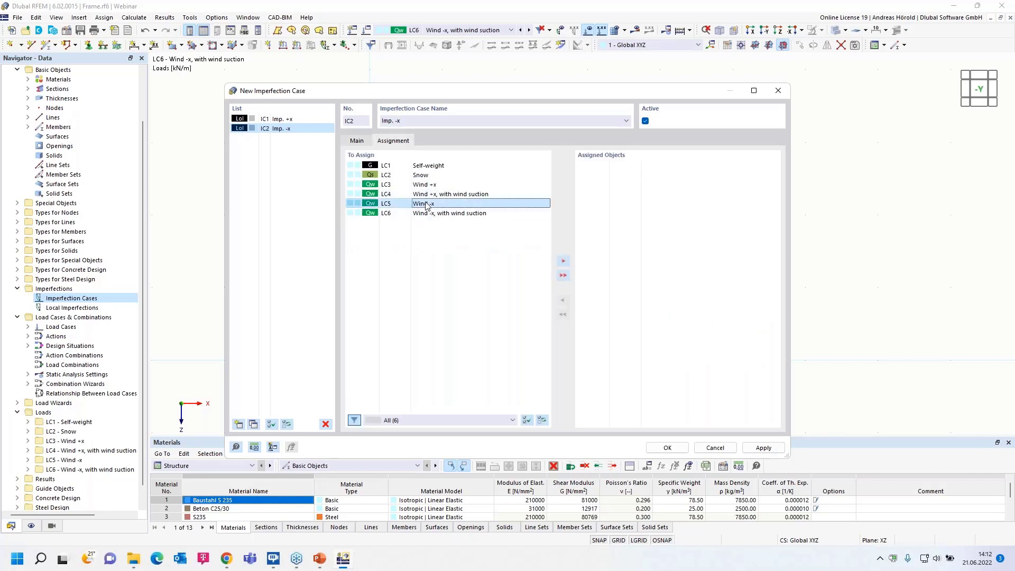
{"action": "double_click", "coordinate": [426, 205]}
{"action": "double_click", "coordinate": [425, 205]}
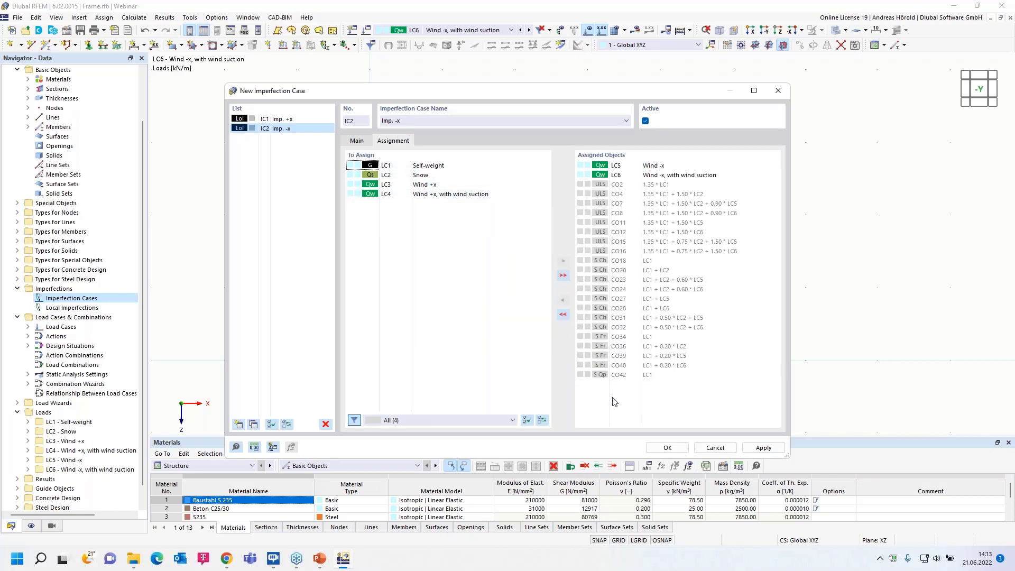
{"action": "left_click", "coordinate": [666, 448]}
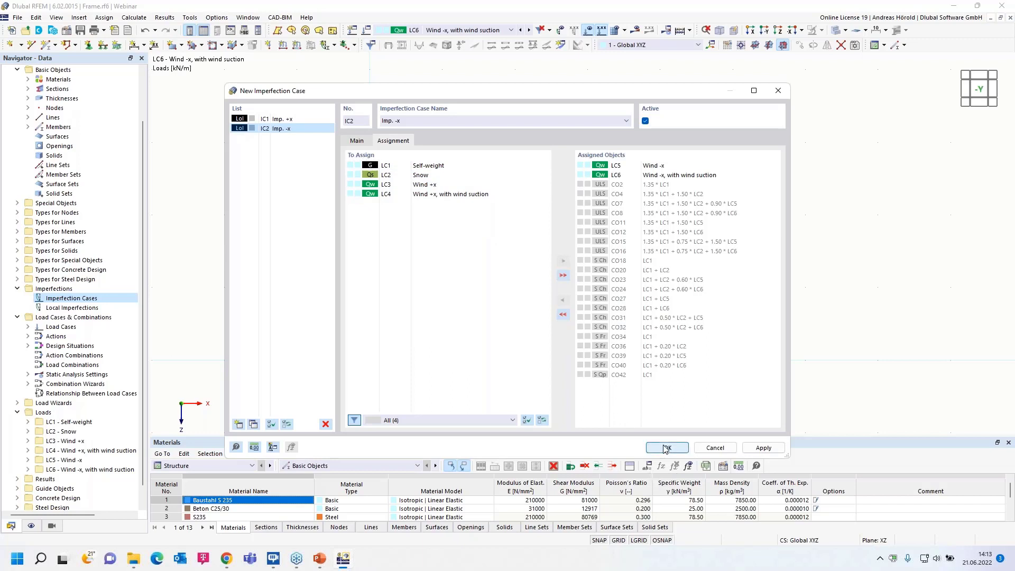
Start a new member imperfection in IC1 Imp. +x as an initial sway defined by EN 1992-1-1 & EN 1993-1-1.
{"action": "left_click", "coordinate": [28, 307]}
{"action": "left_click", "coordinate": [37, 317]}
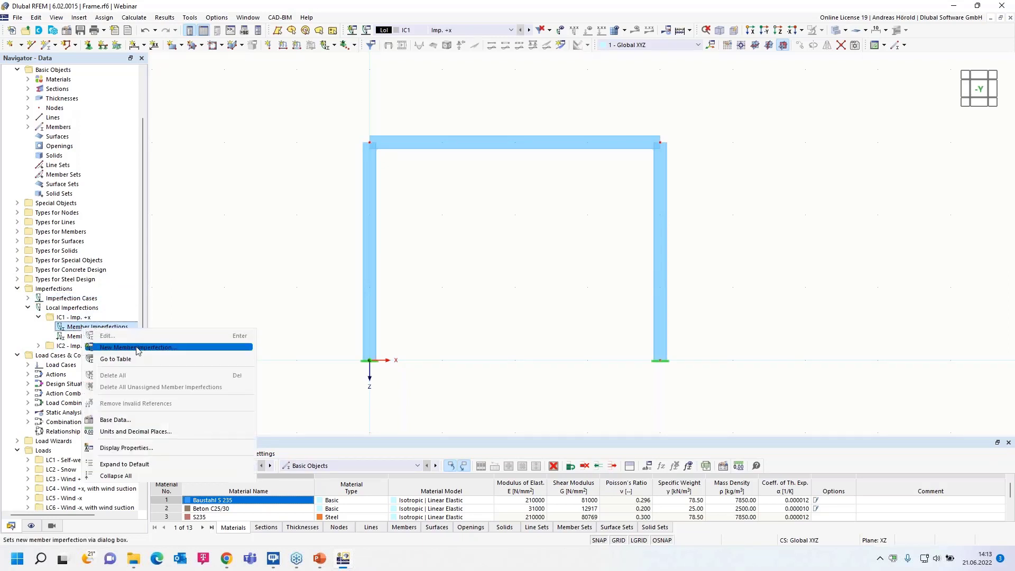
{"action": "left_click", "coordinate": [151, 349]}
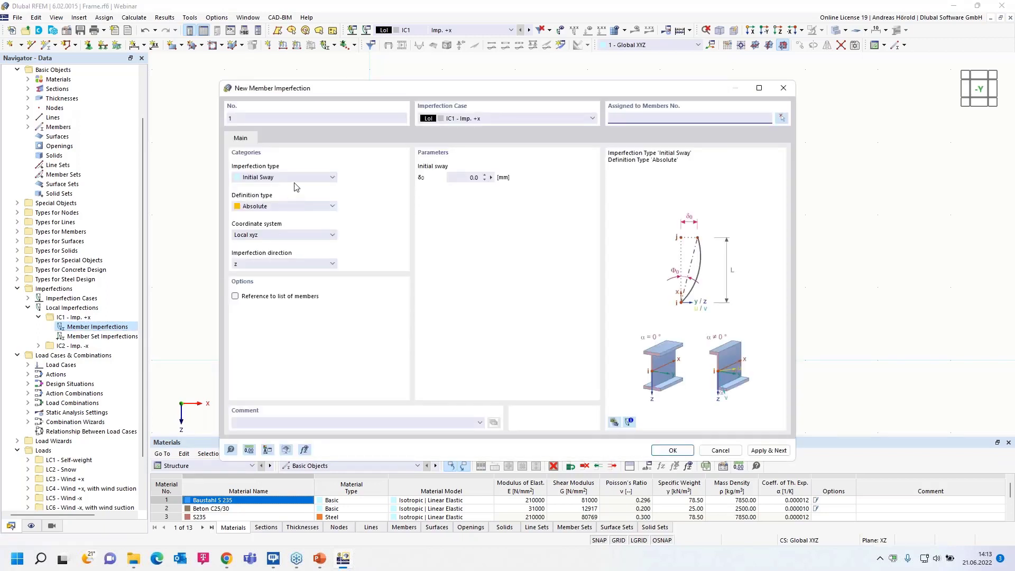
{"action": "left_click", "coordinate": [296, 178]}
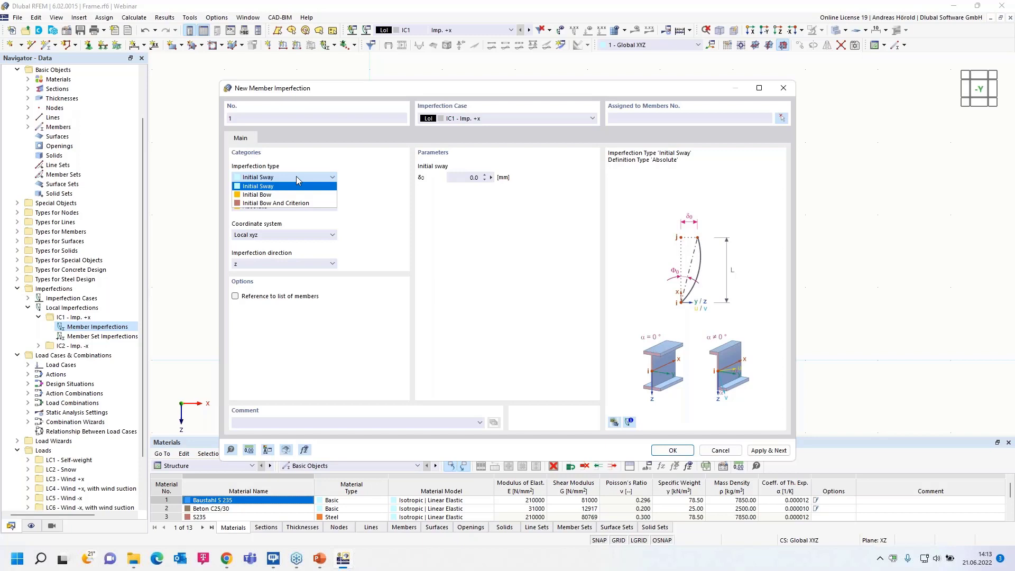
{"action": "left_click", "coordinate": [296, 176]}
{"action": "left_click", "coordinate": [296, 205]}
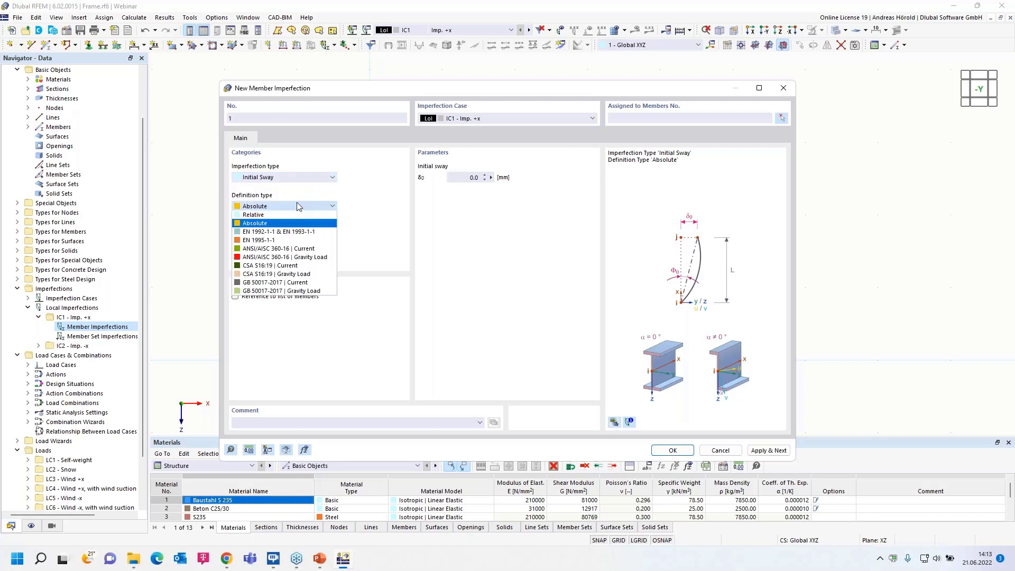
{"action": "left_click", "coordinate": [304, 233]}
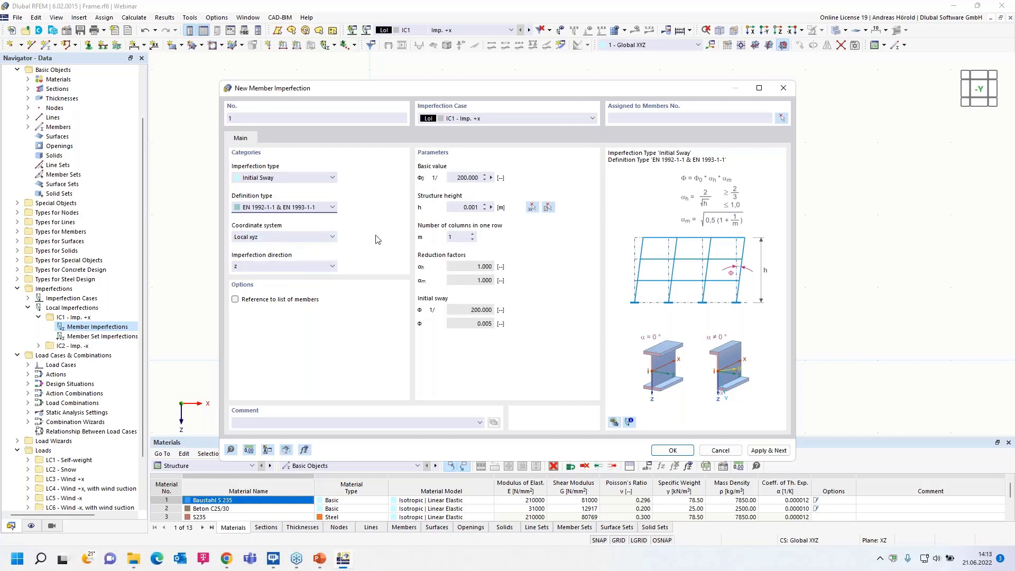
Set the structure height to 3 m by measuring the left column and the number of columns in one row to 2.
{"action": "left_click", "coordinate": [491, 206]}
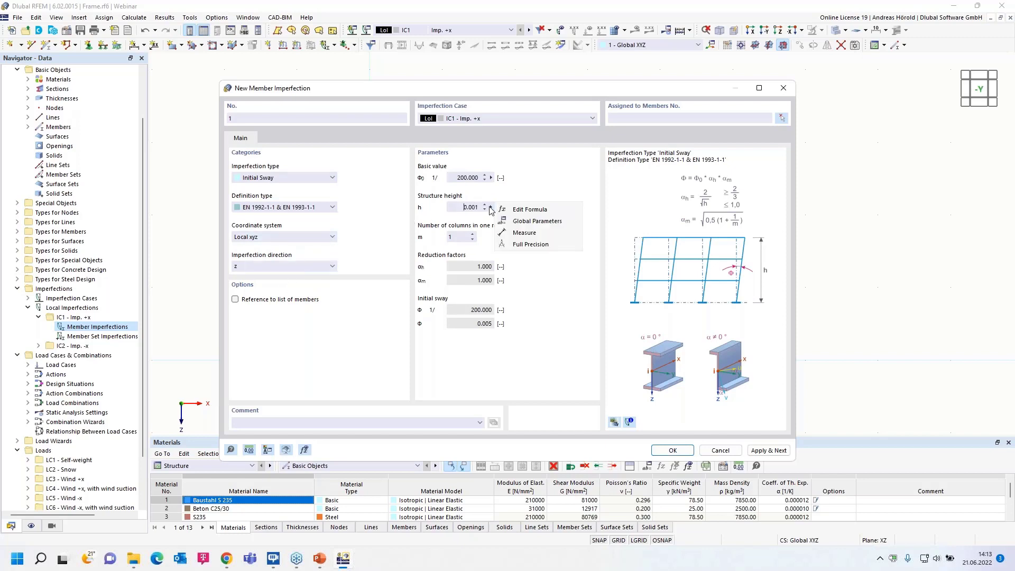
{"action": "left_click", "coordinate": [519, 234]}
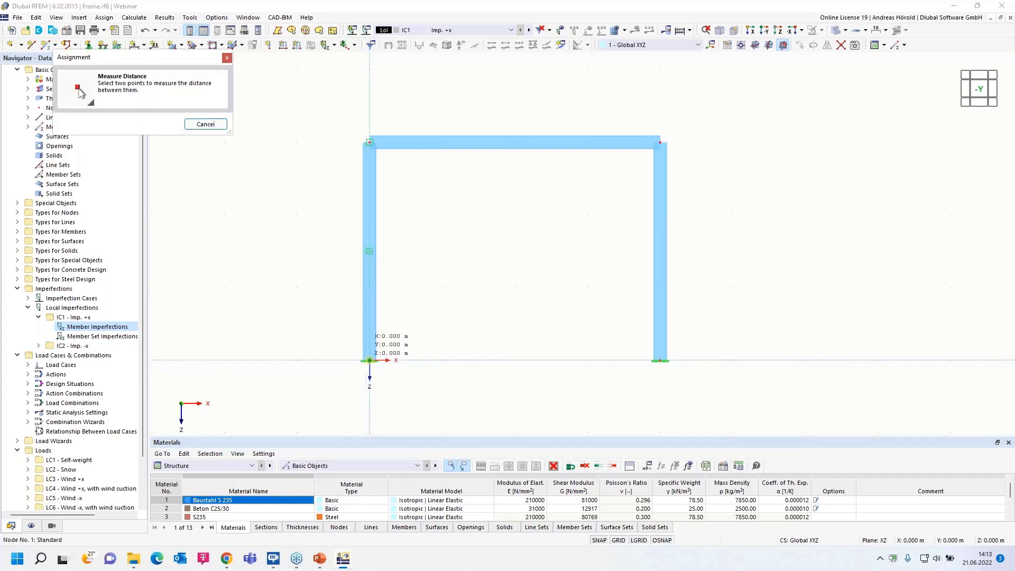
{"action": "left_click", "coordinate": [369, 361]}
{"action": "left_click", "coordinate": [369, 142]}
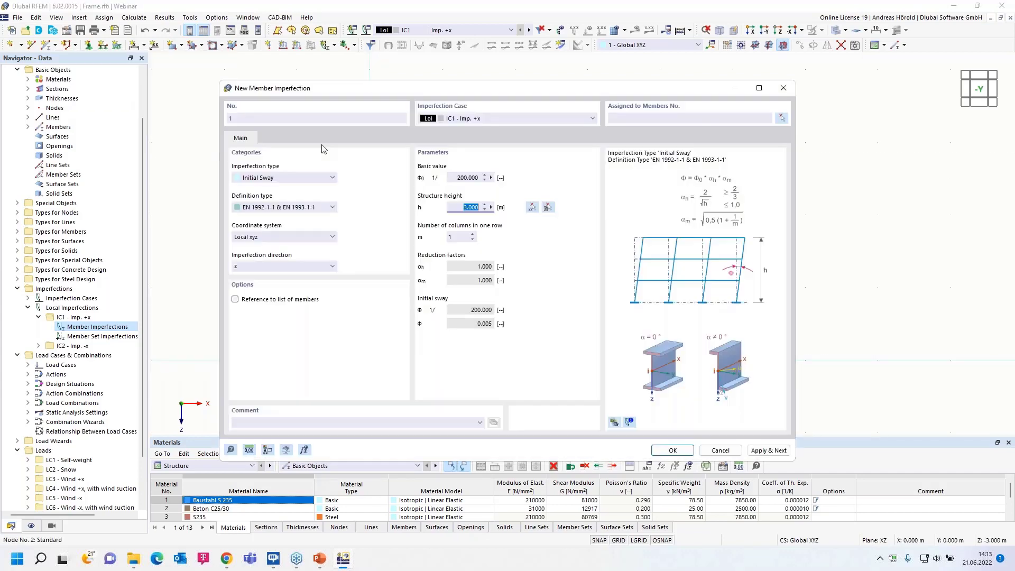
{"action": "left_click", "coordinate": [472, 235]}
{"action": "left_click", "coordinate": [493, 121]}
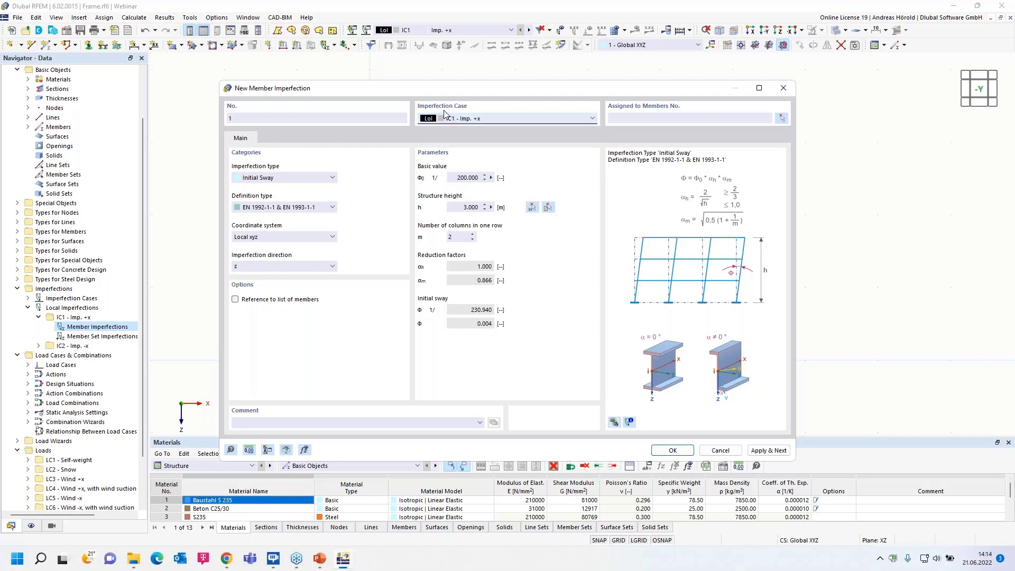
Assign the initial sway imperfection to both columns and show the imperfections in the model.
{"action": "left_click", "coordinate": [672, 450]}
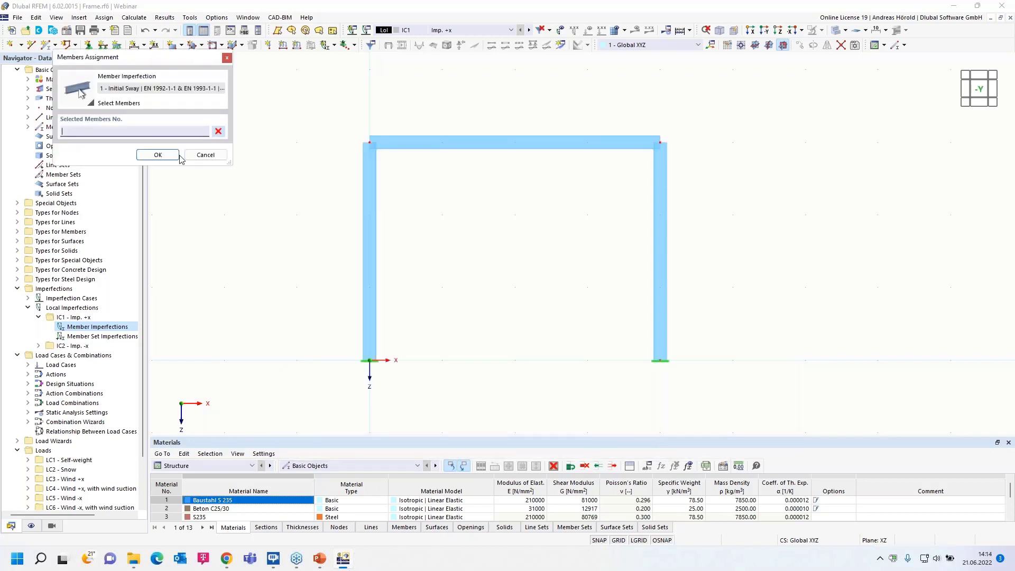
{"action": "left_click", "coordinate": [369, 248]}
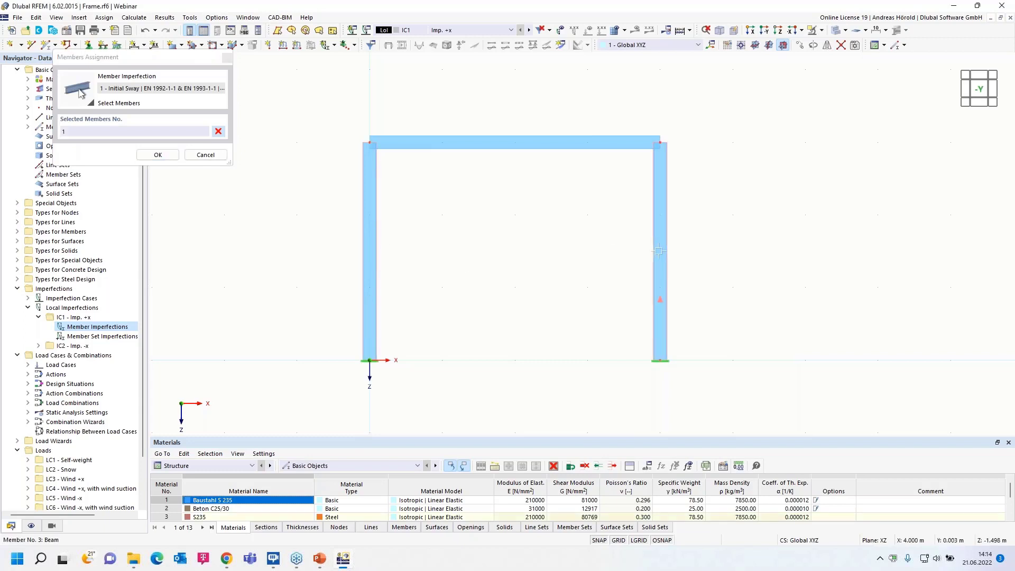
{"action": "left_click", "coordinate": [152, 155]}
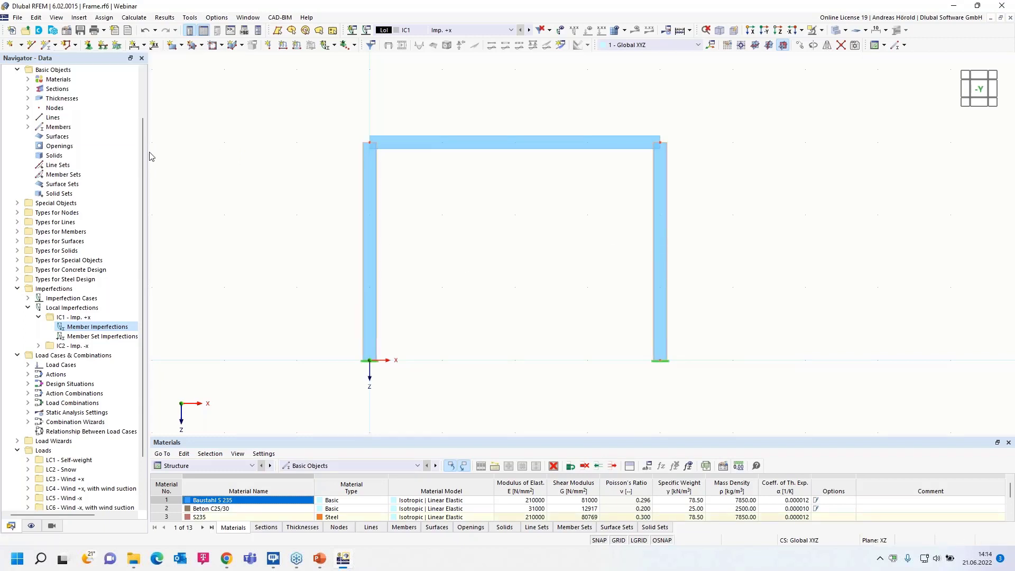
{"action": "left_click", "coordinate": [561, 30]}
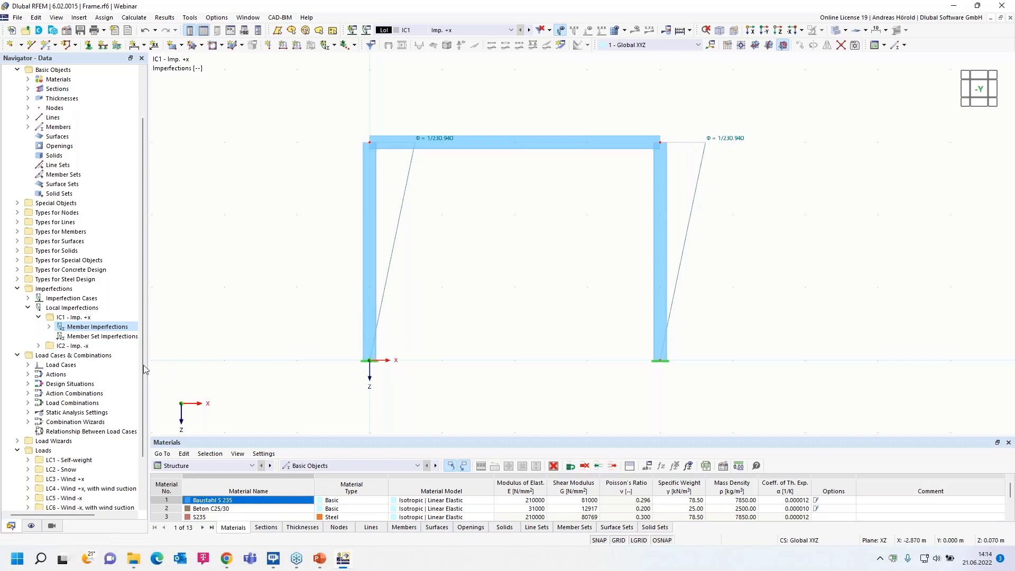
Start a second member imperfection as an initial sway defined by EN 1992-1-1 & EN 1993-1-1, acting in the local -z direction.
{"action": "left_click", "coordinate": [38, 346]}
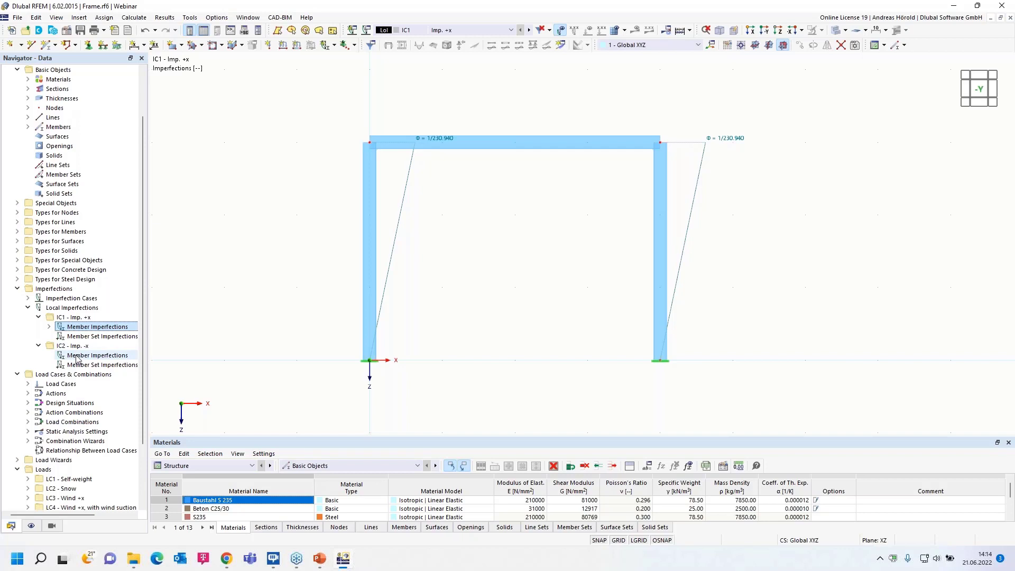
{"action": "left_click", "coordinate": [81, 19]}
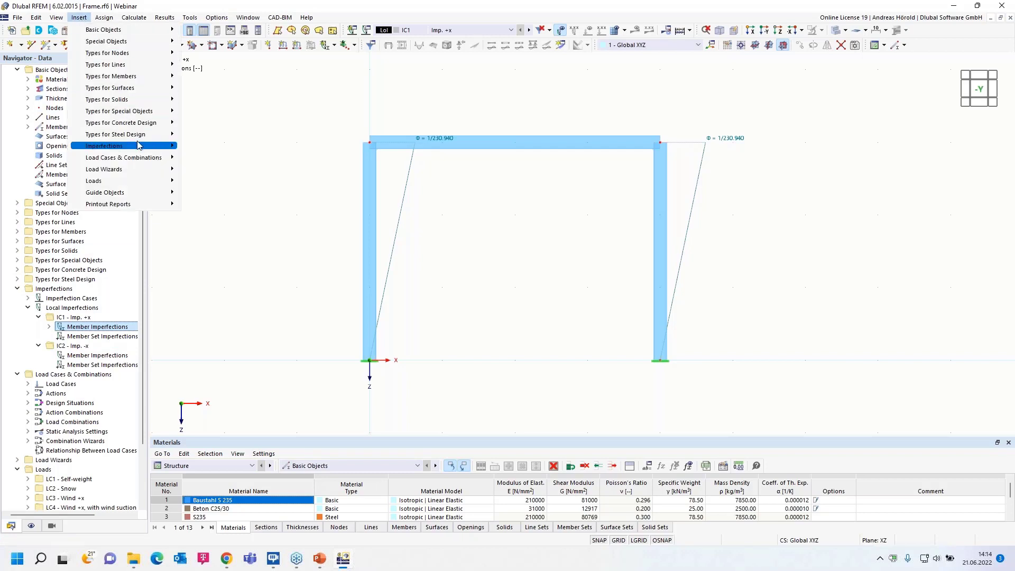
{"action": "mouse_move", "coordinate": [140, 146]}
{"action": "mouse_move", "coordinate": [252, 159]}
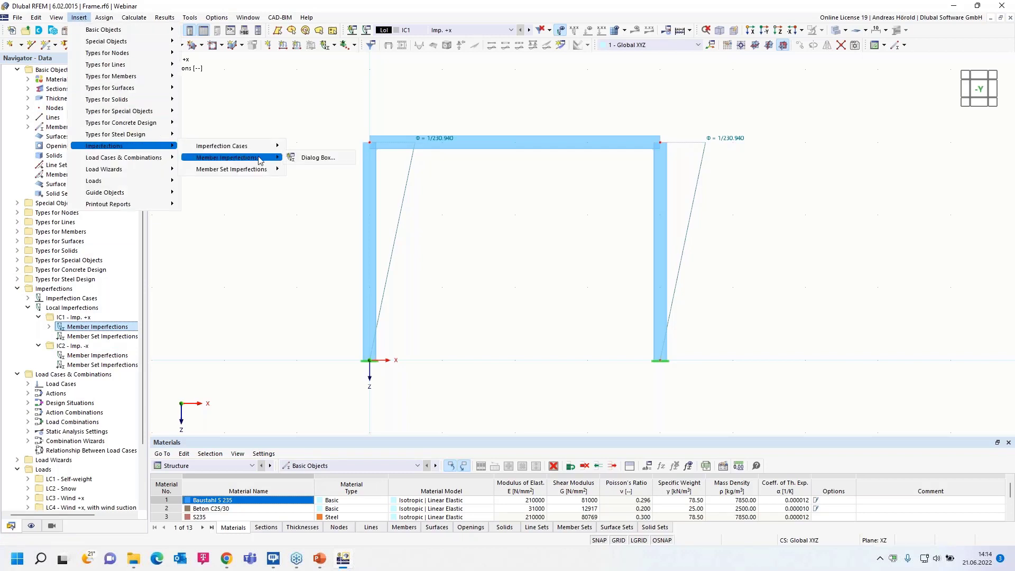
{"action": "left_click", "coordinate": [313, 158]}
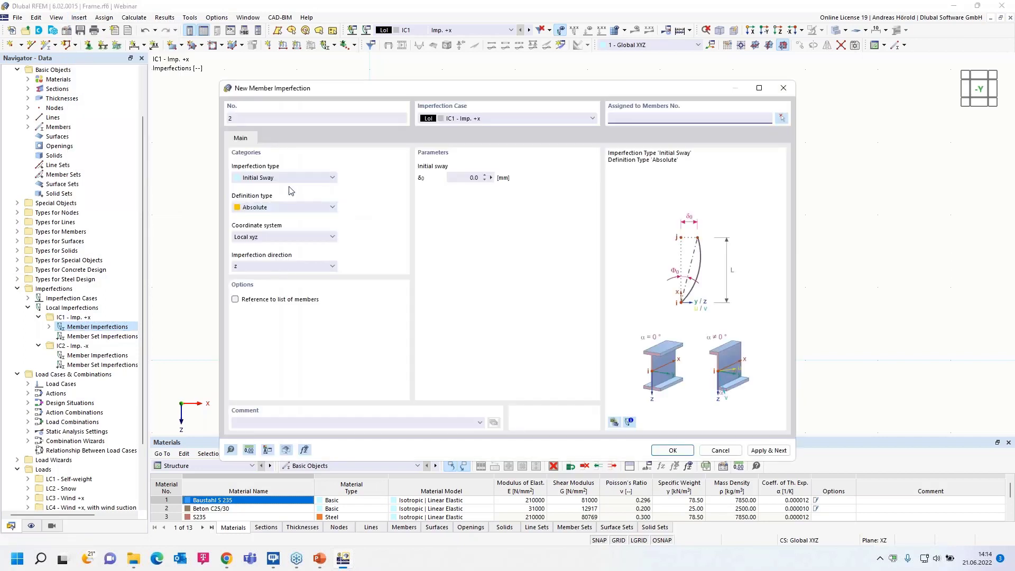
{"action": "left_click", "coordinate": [294, 206]}
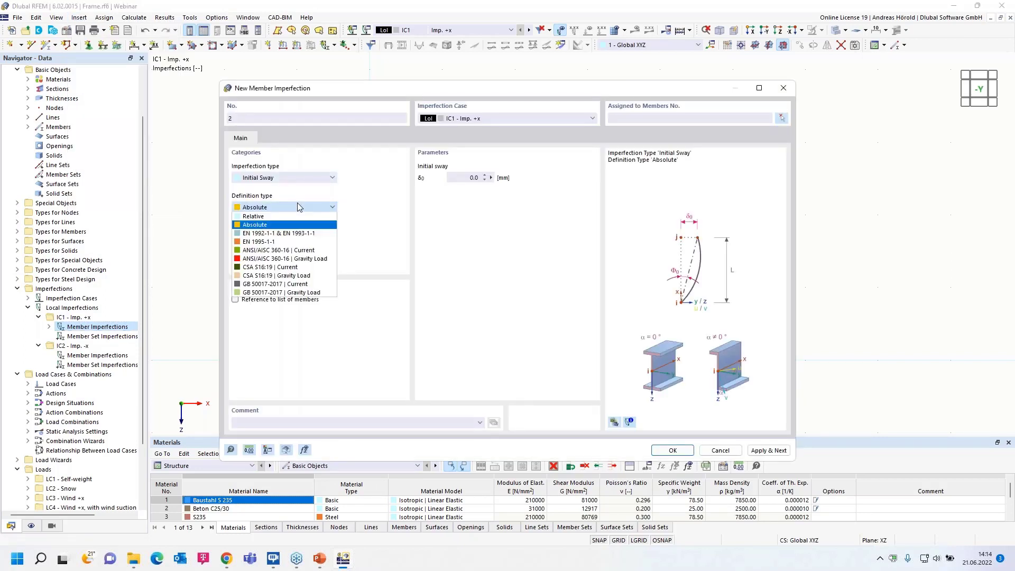
{"action": "left_click", "coordinate": [284, 233]}
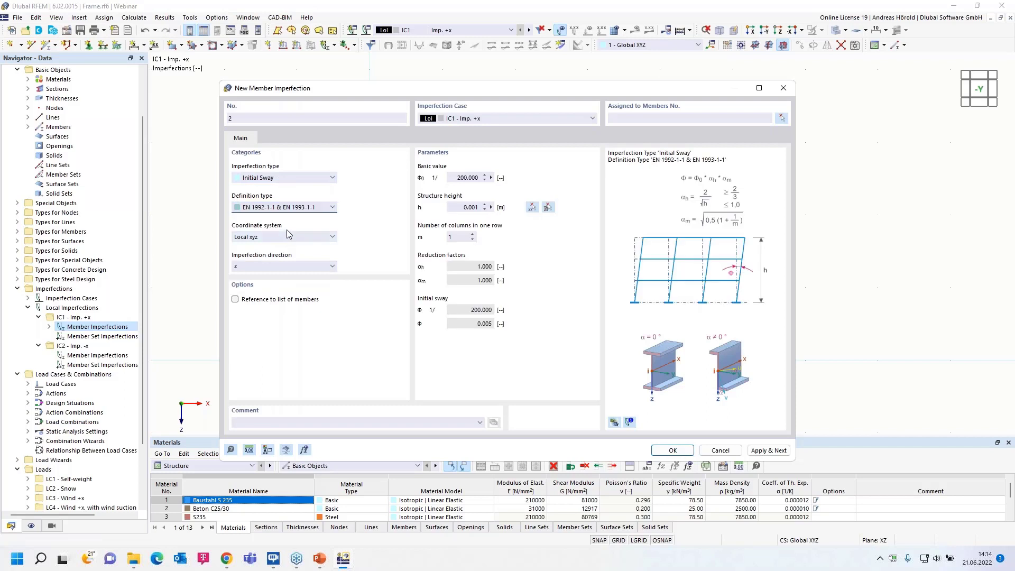
{"action": "left_click", "coordinate": [259, 266]}
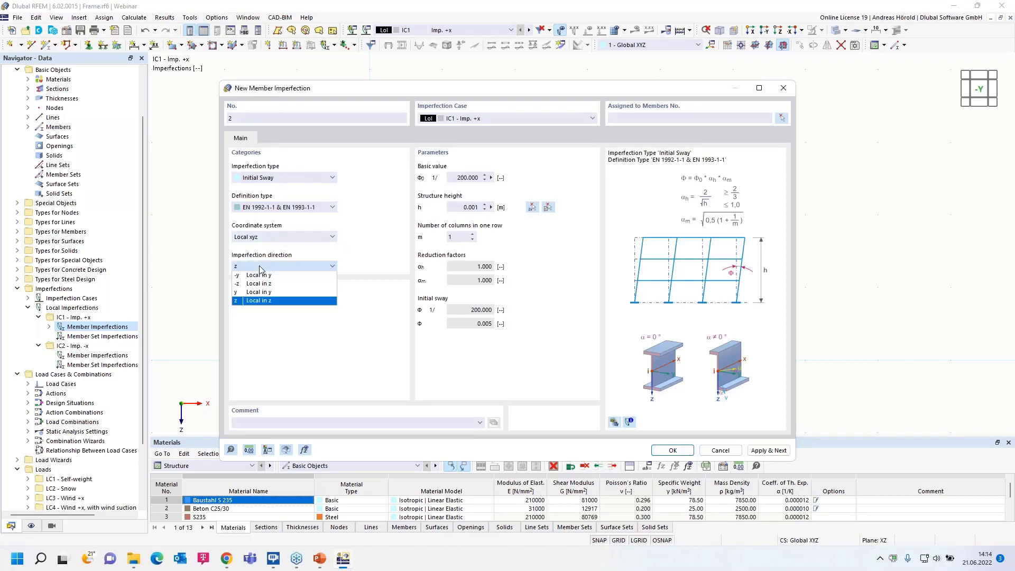
{"action": "left_click", "coordinate": [260, 283]}
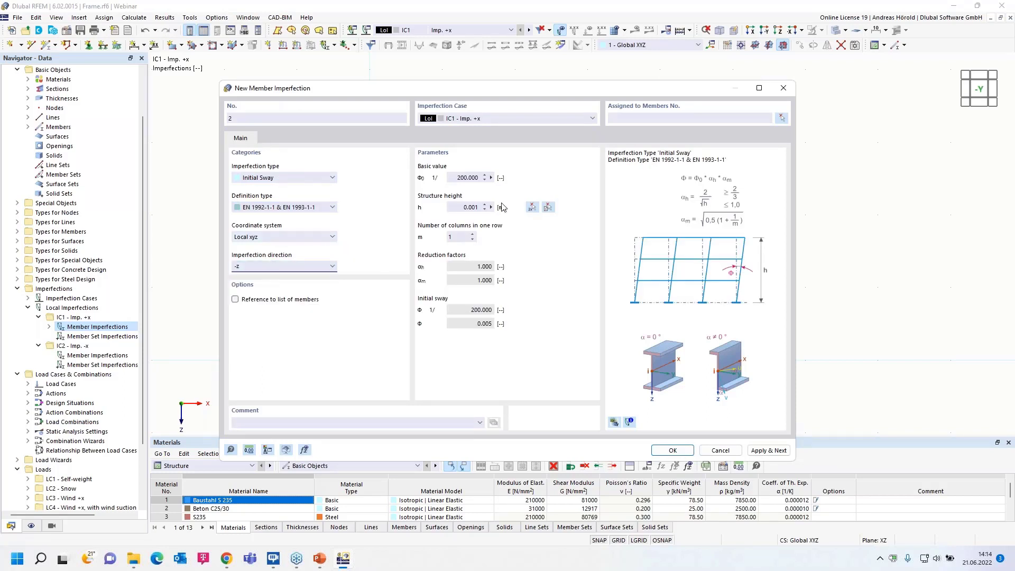
Set the new imperfection's structure height to 3 m, columns in one row to 2, and imperfection case to IC2 - Imp. -x.
{"action": "double_click", "coordinate": [476, 207]}
{"action": "type", "text": "3"}
{"action": "left_click", "coordinate": [472, 234]}
{"action": "left_click", "coordinate": [495, 119]}
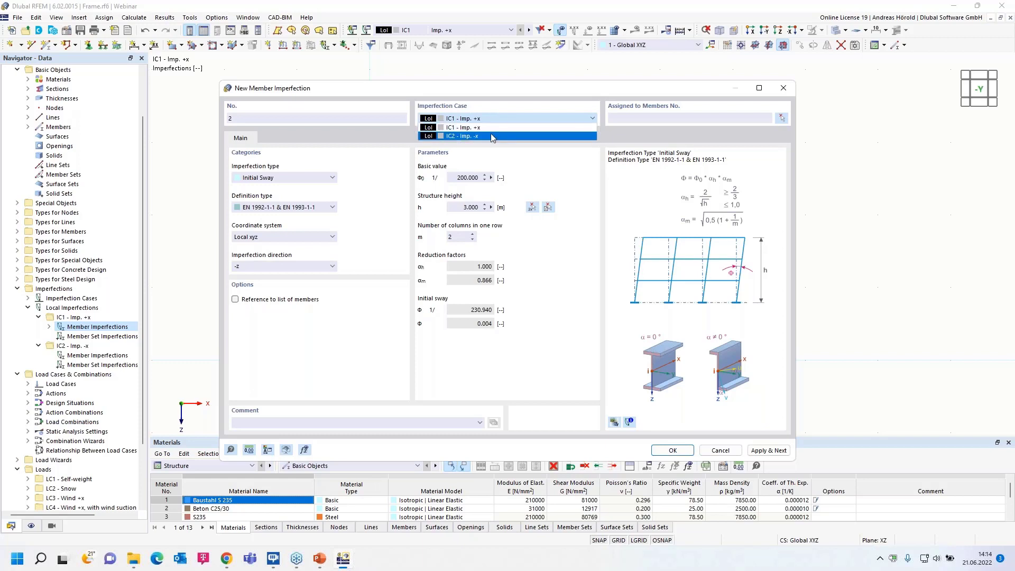
{"action": "left_click", "coordinate": [490, 136]}
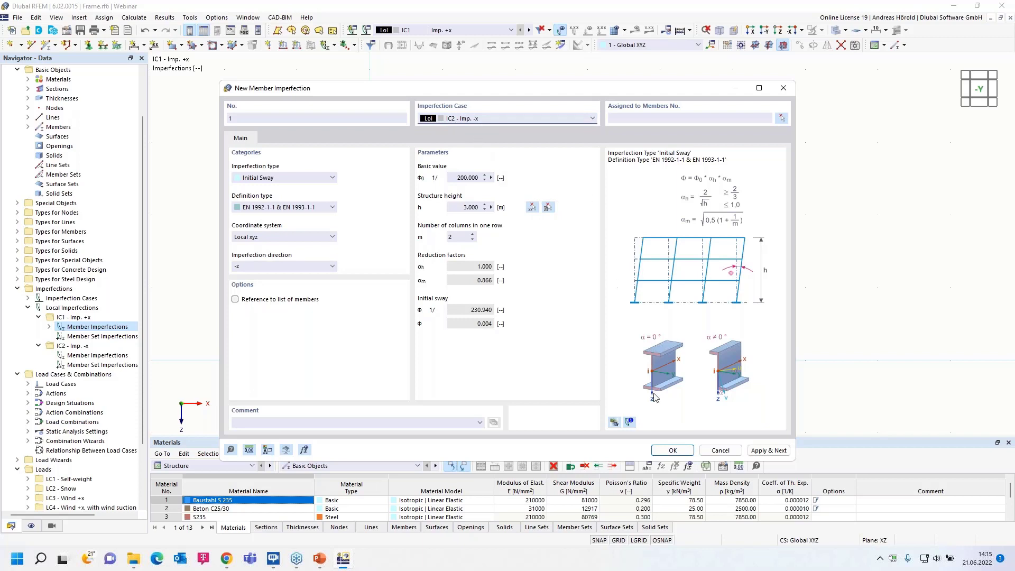
Assign the initial sway imperfection to both columns and display imperfection case IC2 in the model.
{"action": "left_click", "coordinate": [670, 451]}
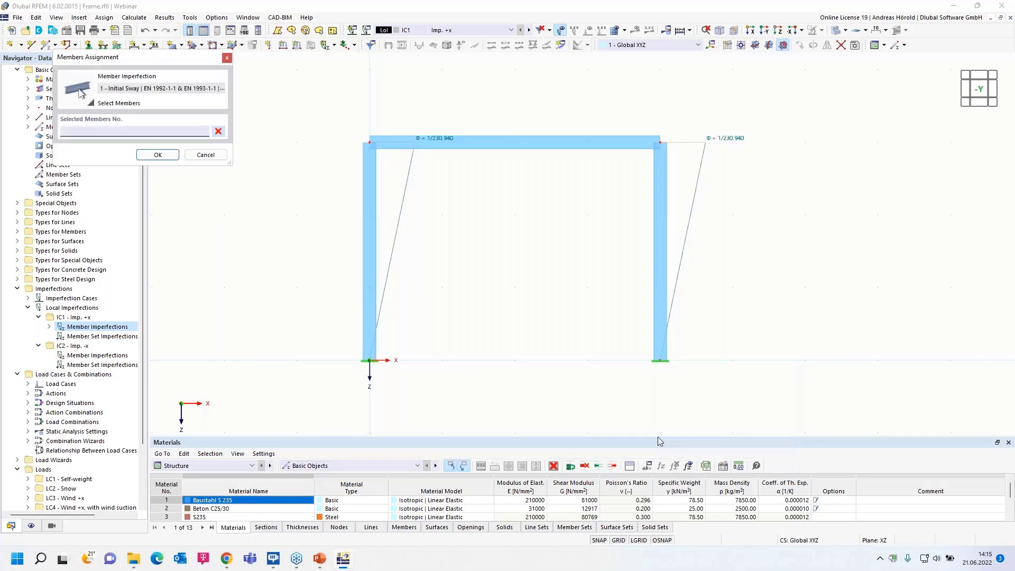
{"action": "left_click", "coordinate": [372, 257]}
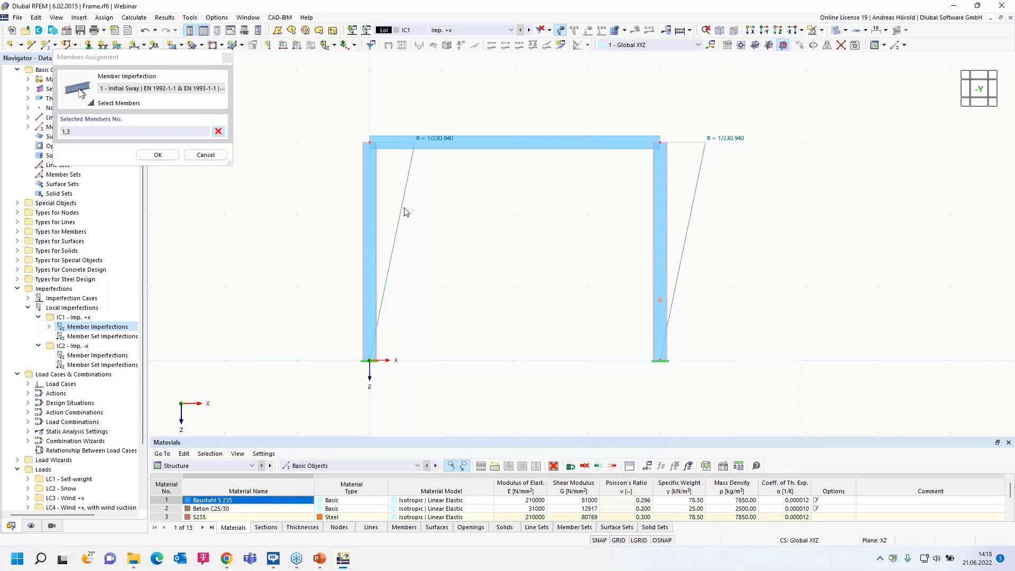
{"action": "left_click", "coordinate": [154, 154]}
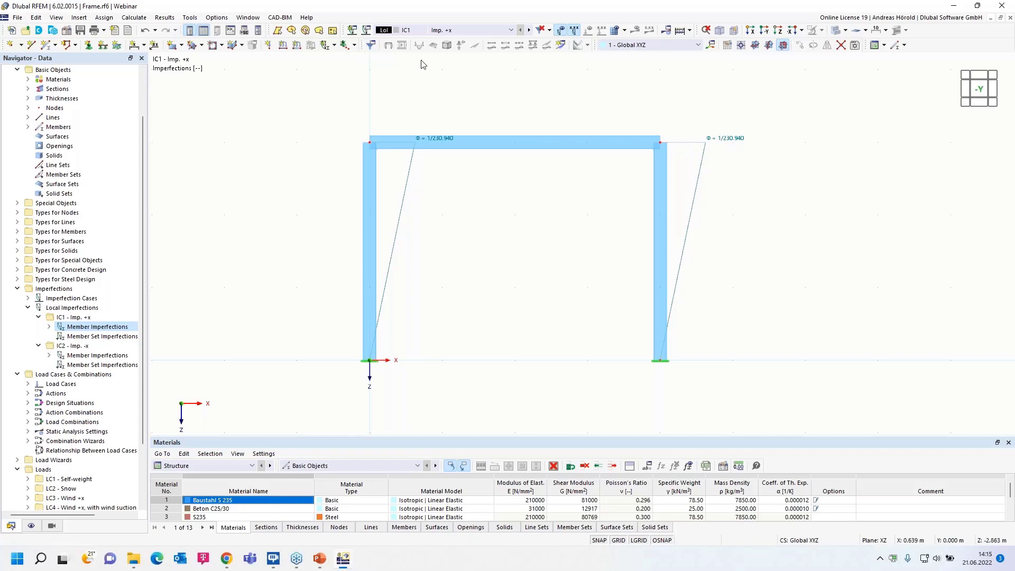
{"action": "left_click", "coordinate": [529, 30]}
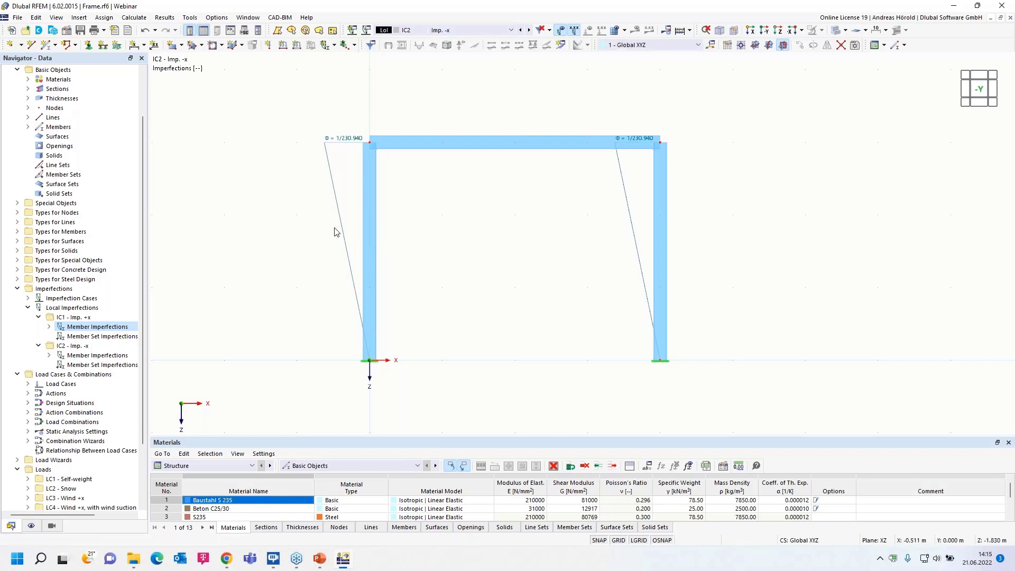
{"action": "mouse_move", "coordinate": [341, 226]}
Open the load cases and combinations settings and check the standard group and national annex used for the combinations.
{"action": "right_click", "coordinate": [56, 376]}
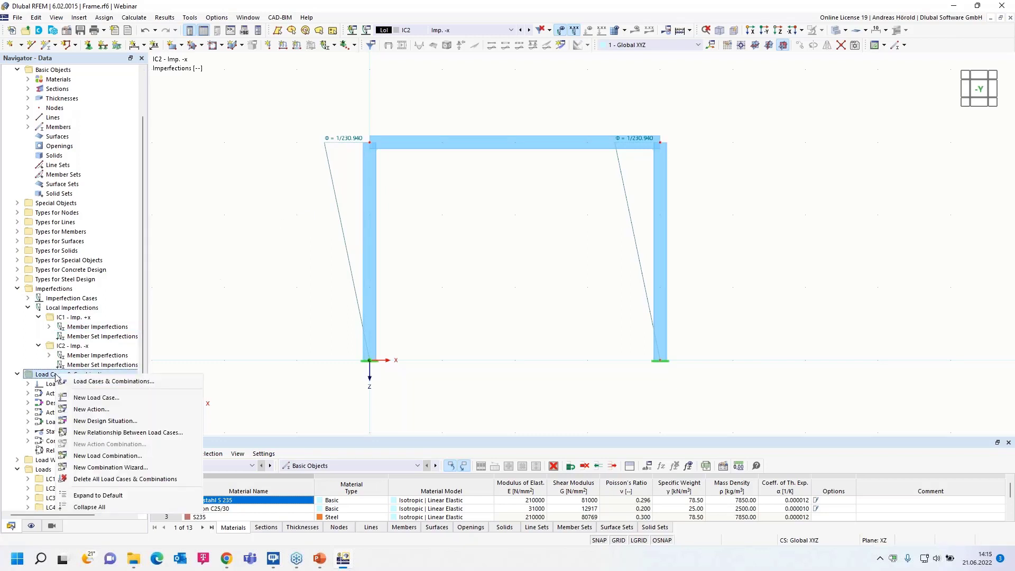
{"action": "left_click", "coordinate": [100, 381]}
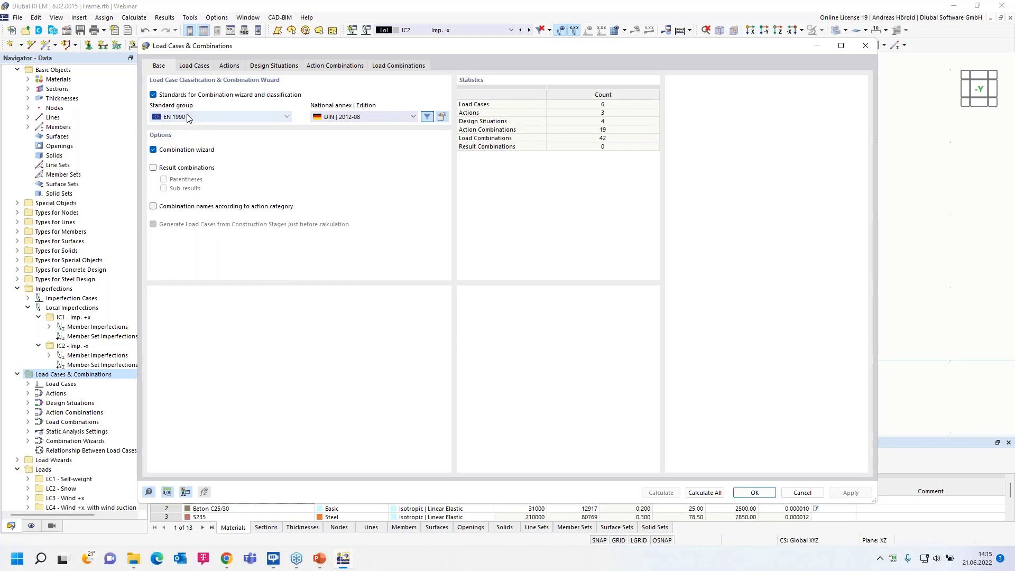
{"action": "left_click", "coordinate": [204, 117]}
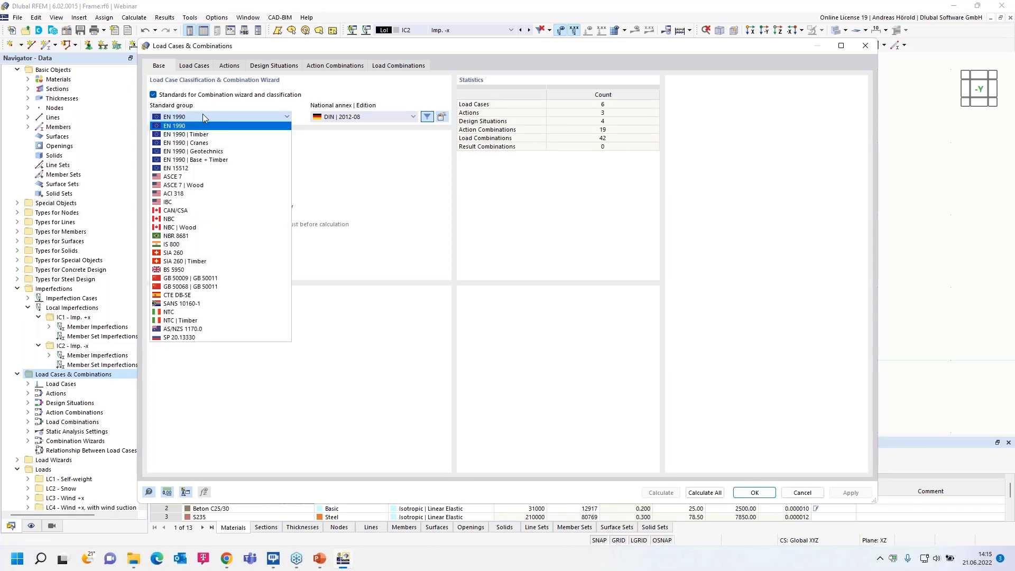
{"action": "left_click", "coordinate": [180, 116]}
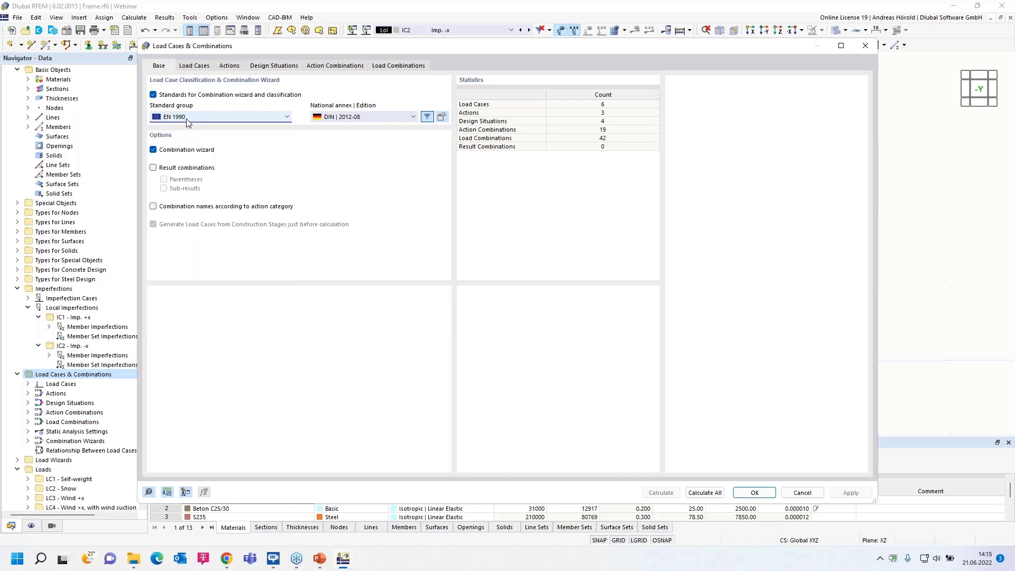
{"action": "left_click", "coordinate": [376, 117]}
{"action": "left_click", "coordinate": [368, 118]}
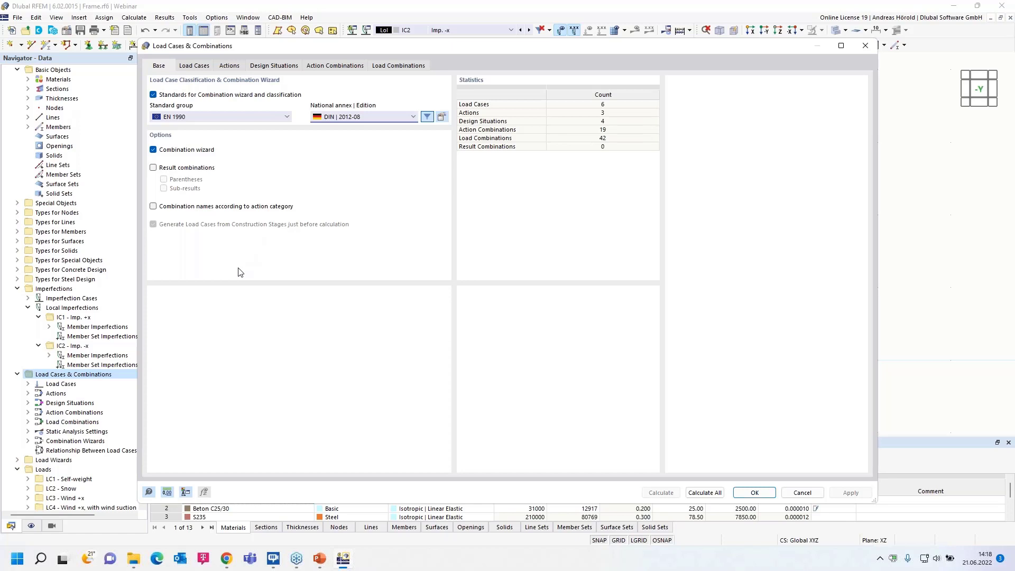
Review the analysis settings and action category of the Self-weight load case and the imperfections considered in the four wind load cases.
{"action": "left_click", "coordinate": [195, 67]}
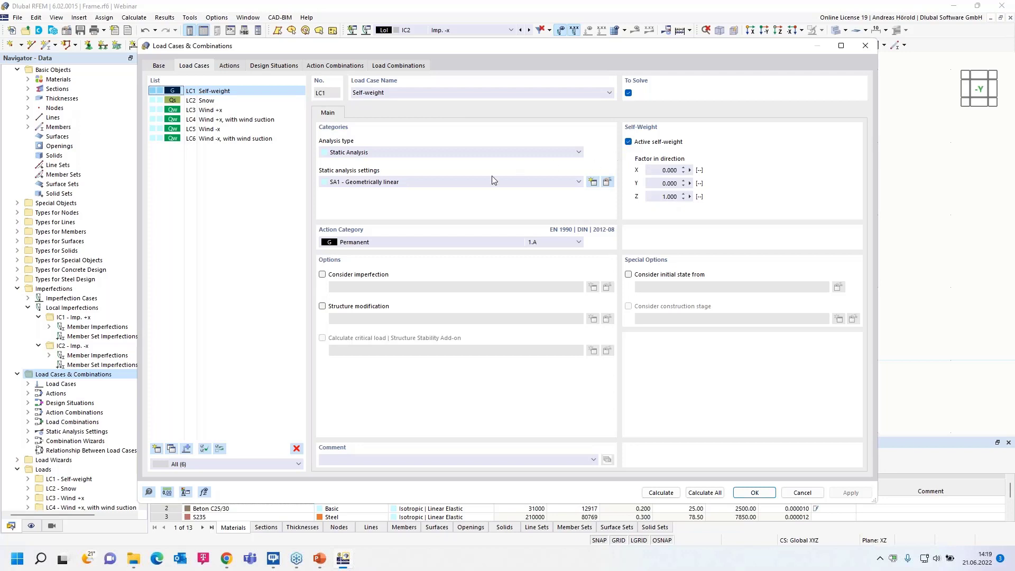
{"action": "left_click", "coordinate": [424, 182]}
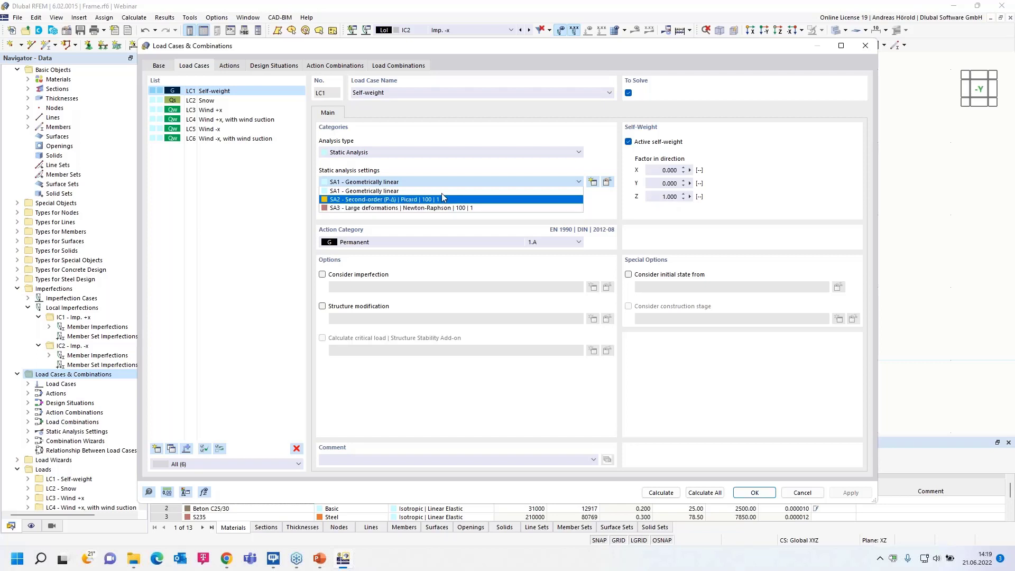
{"action": "left_click", "coordinate": [453, 169]}
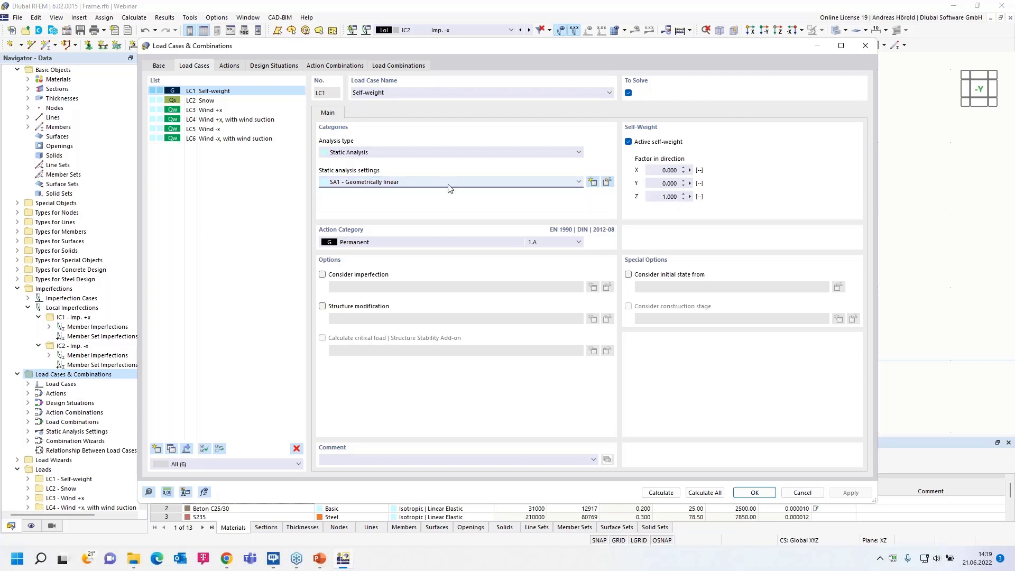
{"action": "left_click", "coordinate": [426, 242]}
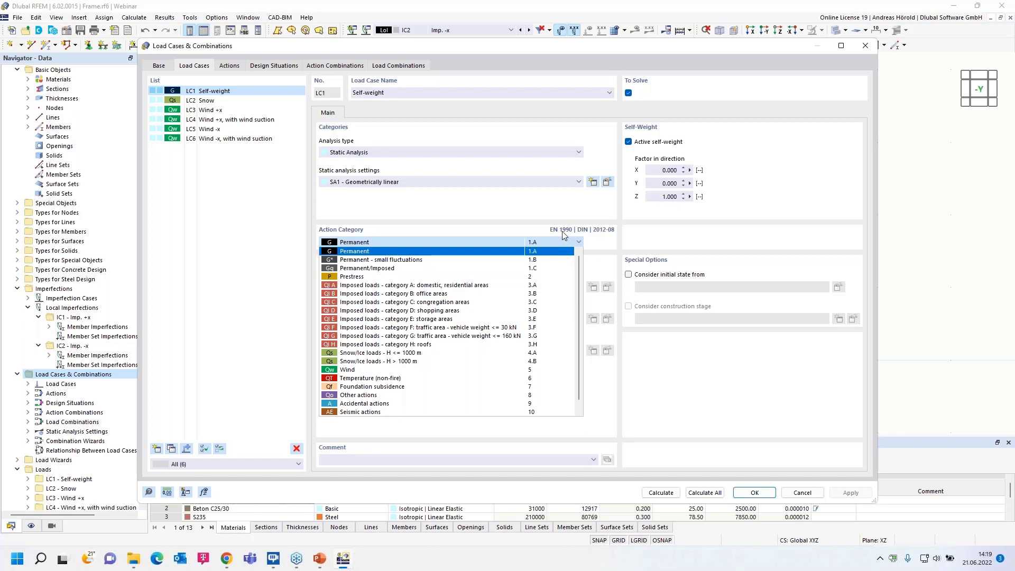
{"action": "left_click", "coordinate": [521, 220]}
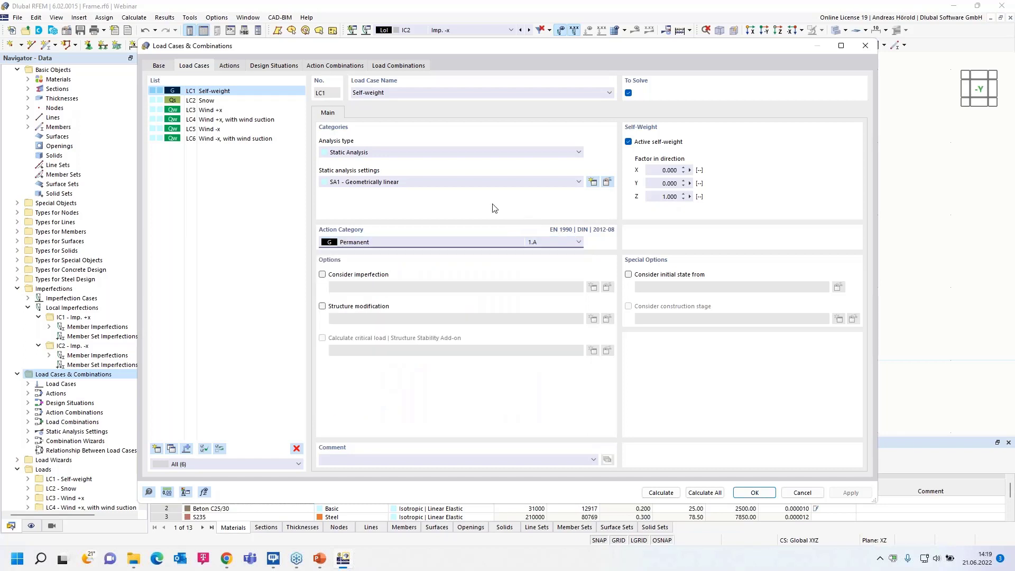
{"action": "left_click", "coordinate": [210, 111]}
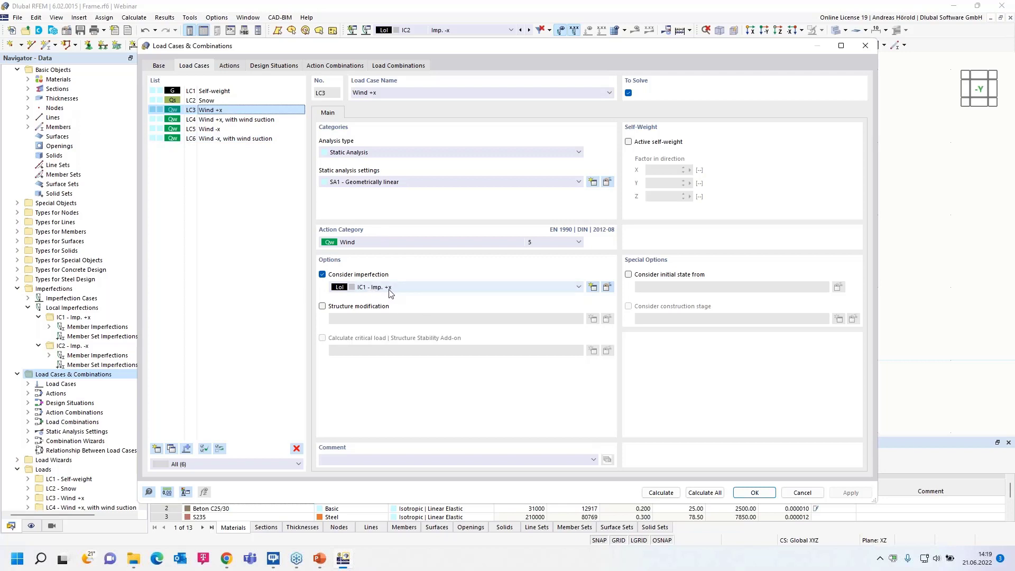
{"action": "left_click", "coordinate": [227, 121]}
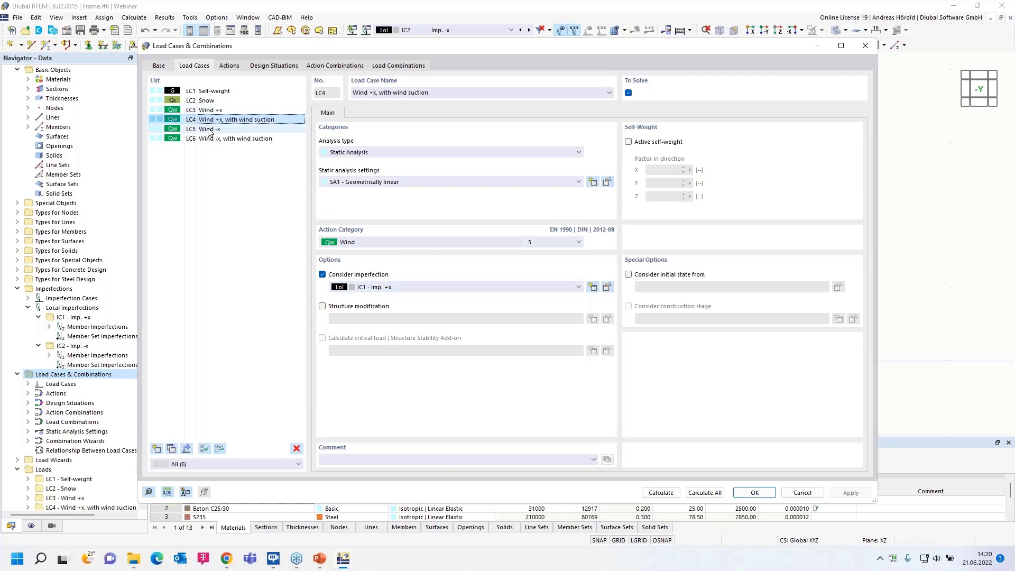
{"action": "left_click", "coordinate": [209, 129]}
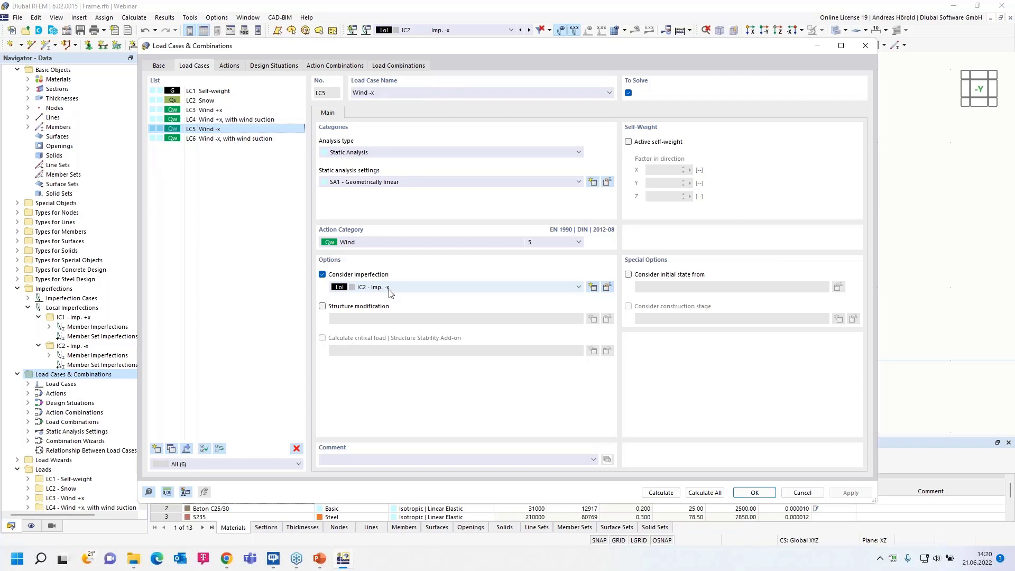
{"action": "left_click", "coordinate": [238, 139]}
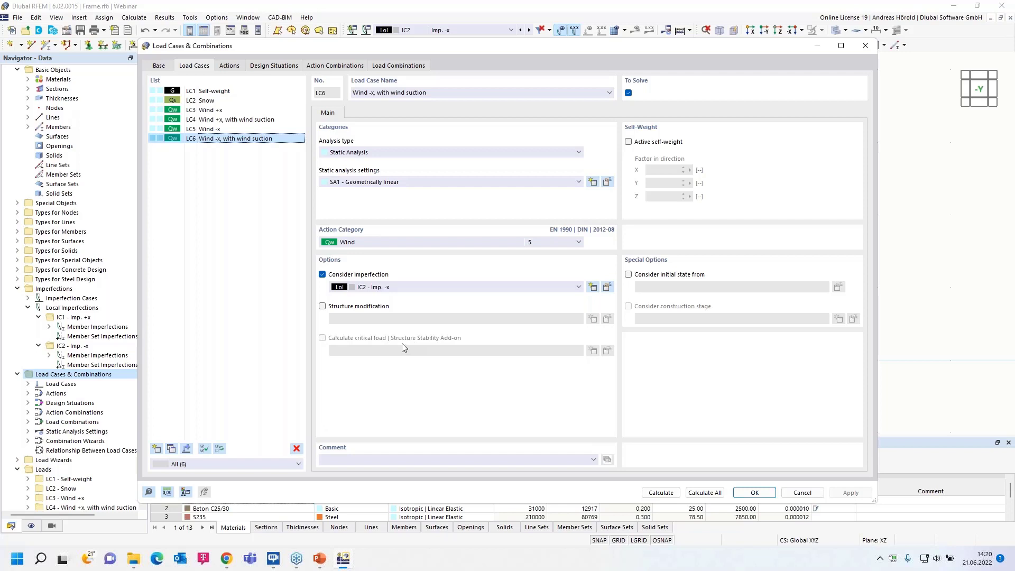
Review the actions and set the action type of the Wind action to Differently.
{"action": "left_click", "coordinate": [228, 66]}
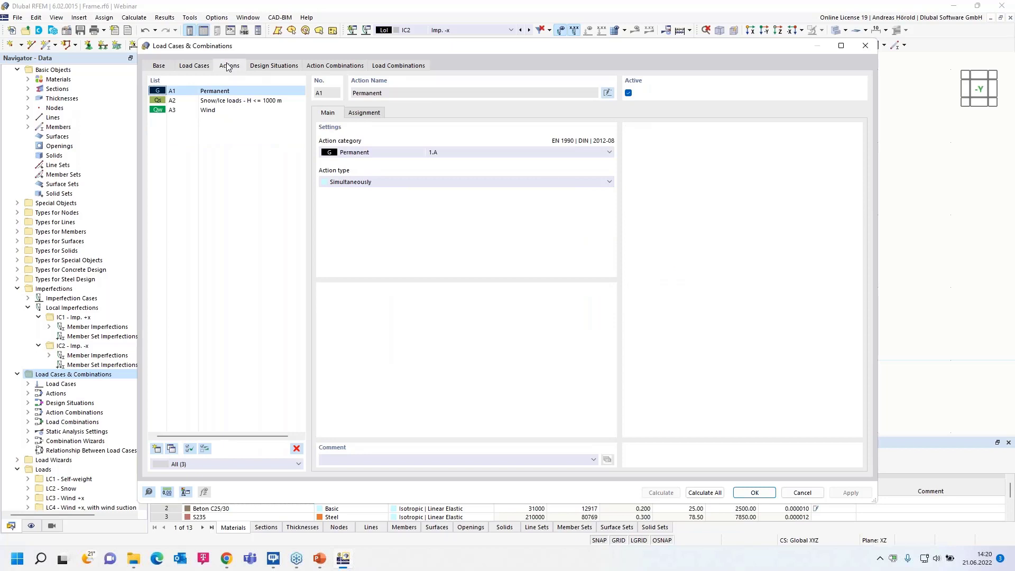
{"action": "left_click", "coordinate": [227, 100]}
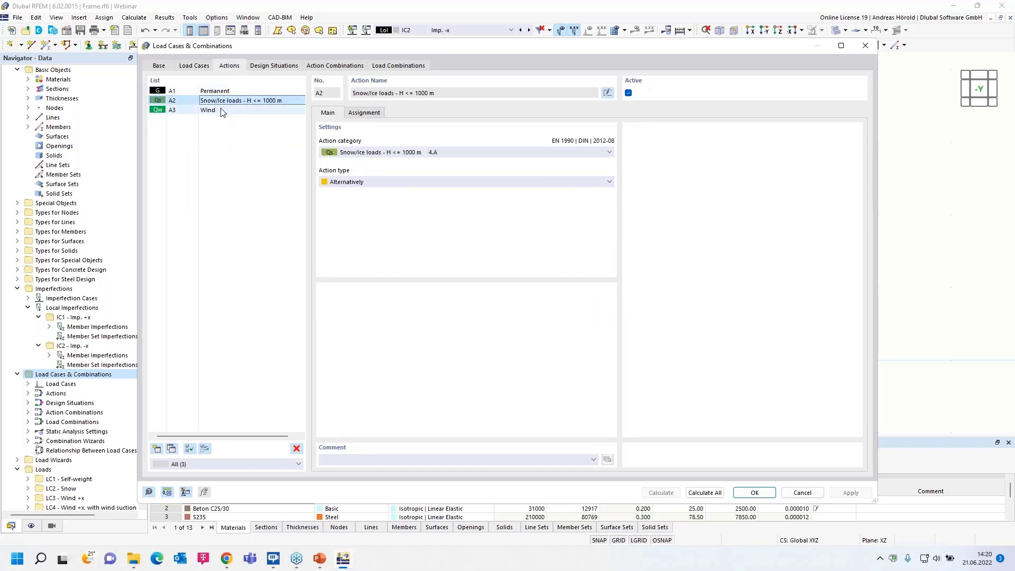
{"action": "left_click", "coordinate": [222, 111]}
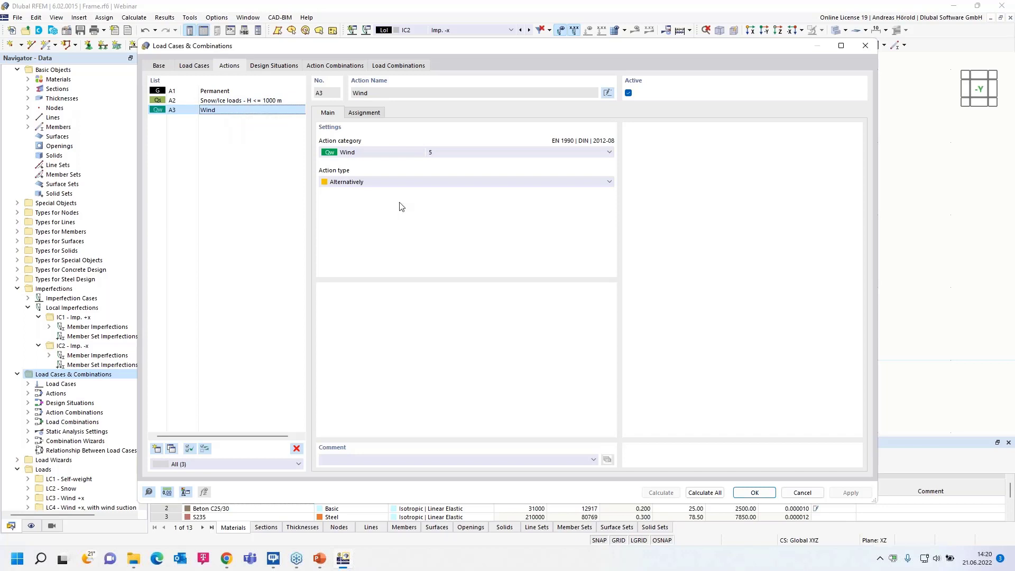
{"action": "left_click", "coordinate": [417, 183]}
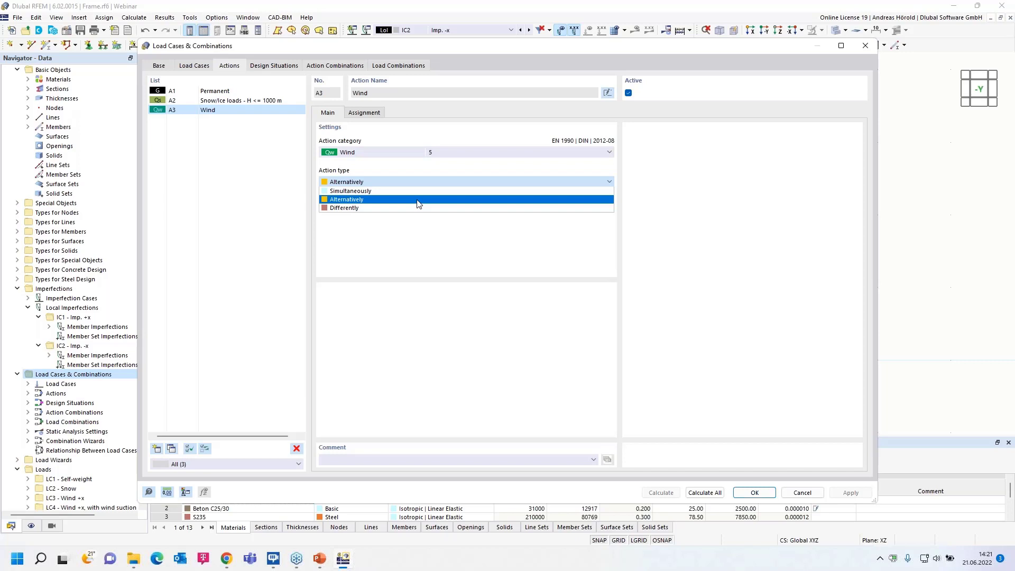
{"action": "left_click", "coordinate": [417, 203]}
{"action": "left_click", "coordinate": [381, 183]}
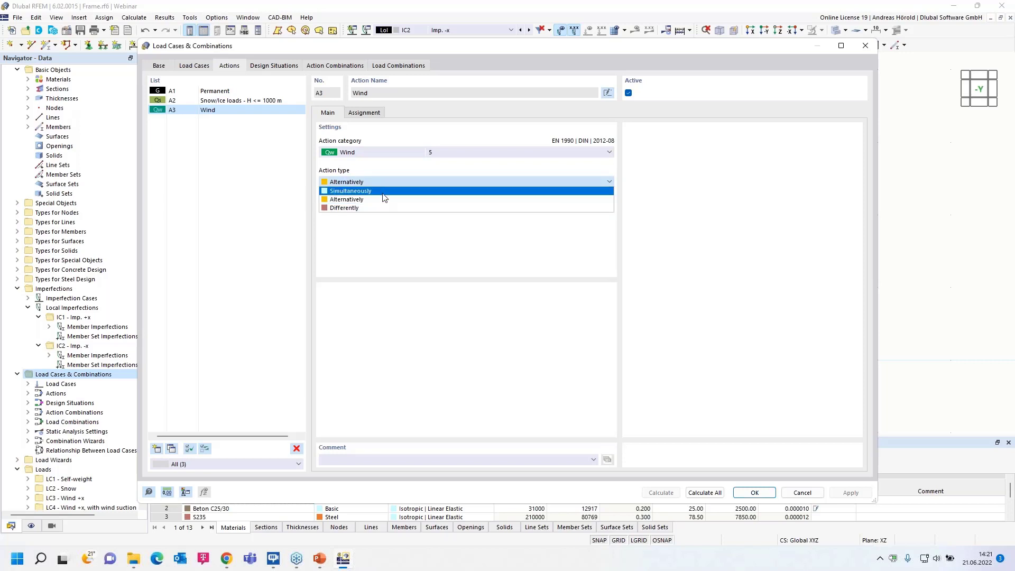
{"action": "left_click", "coordinate": [384, 199]}
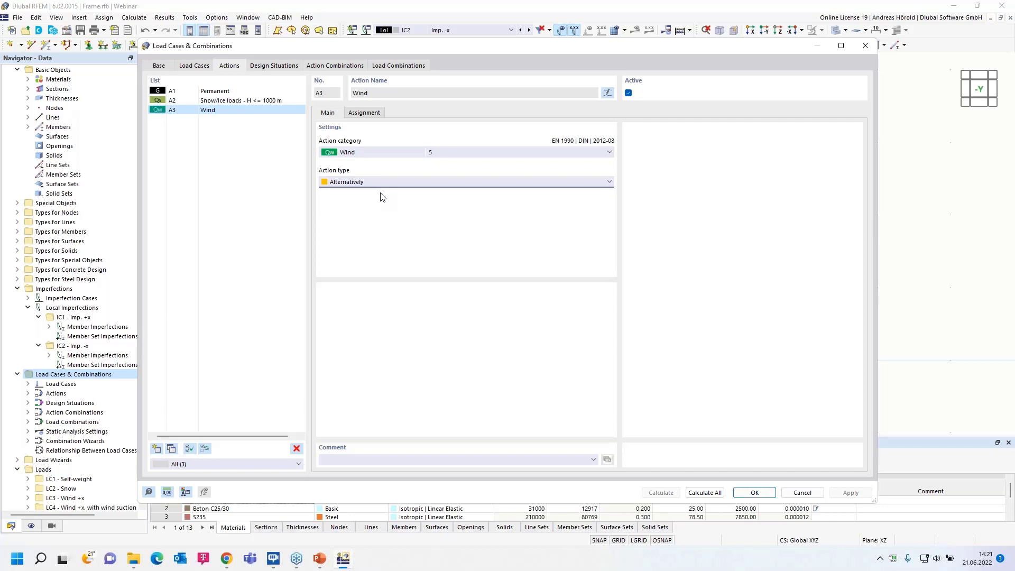
{"action": "left_click", "coordinate": [405, 183]}
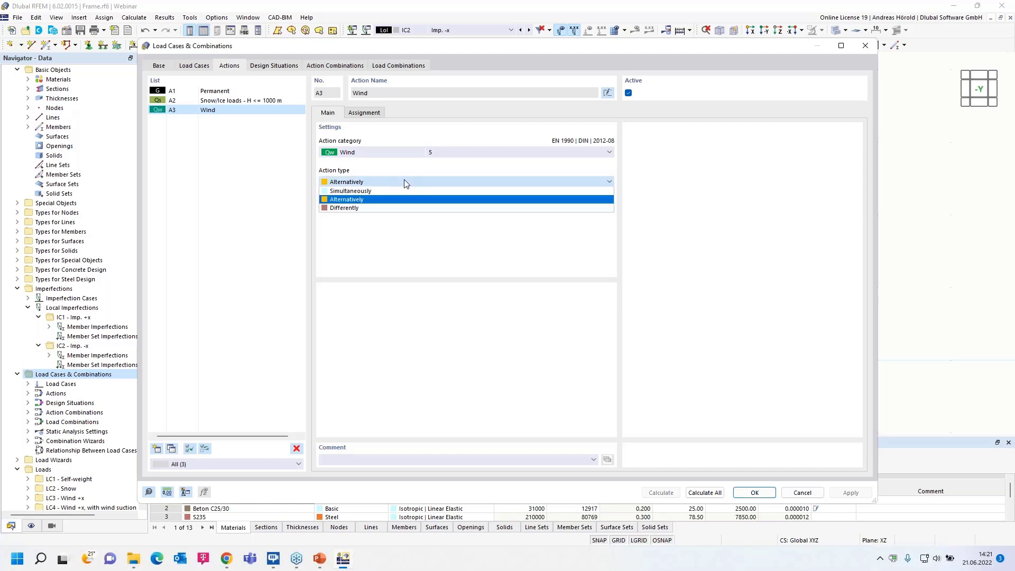
{"action": "left_click", "coordinate": [400, 208]}
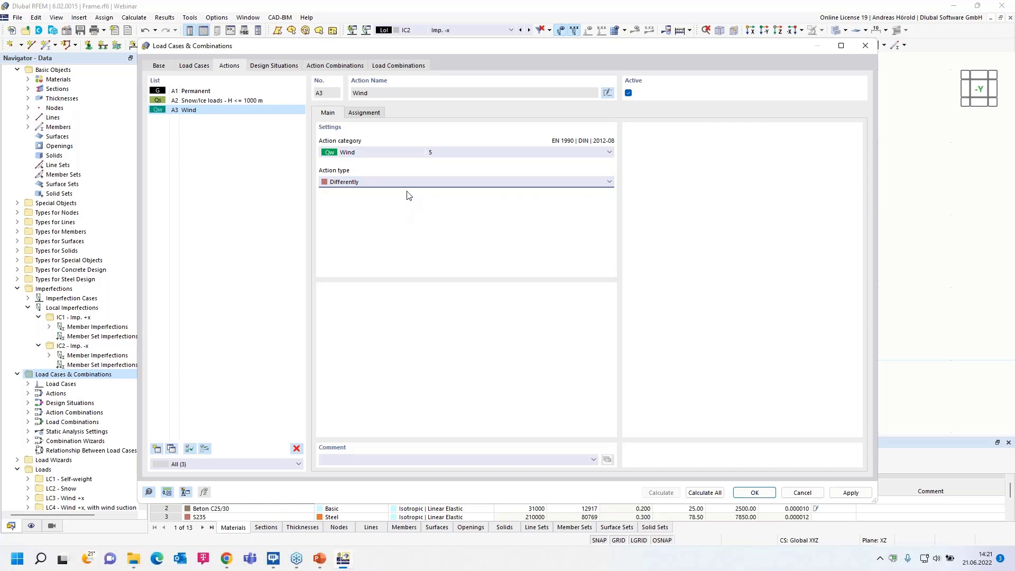
Assign the Wind action's load cases LC3 and LC4 to group 1 and LC5 and LC6 to group 2.
{"action": "left_click", "coordinate": [358, 114]}
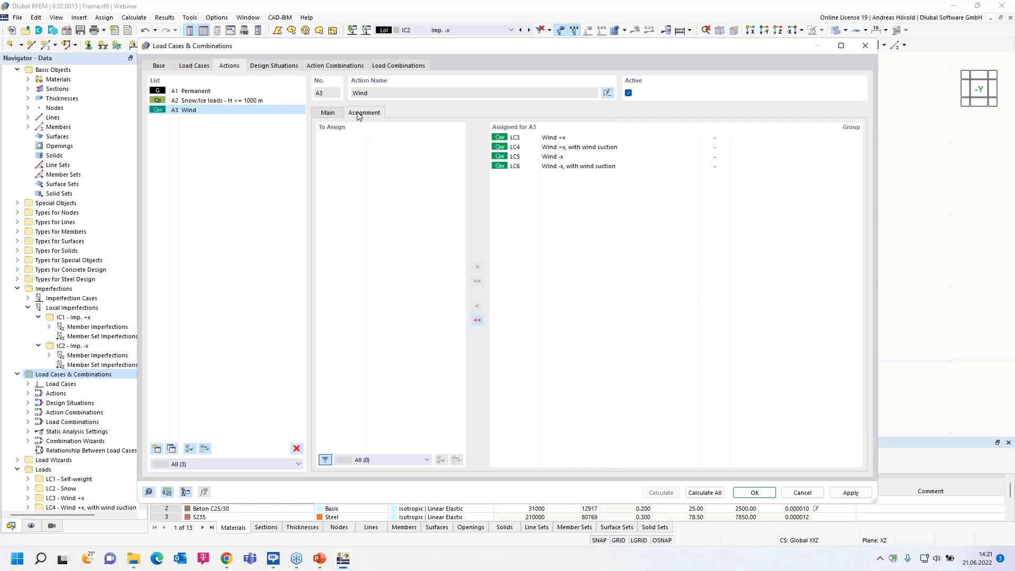
{"action": "left_click", "coordinate": [721, 139]}
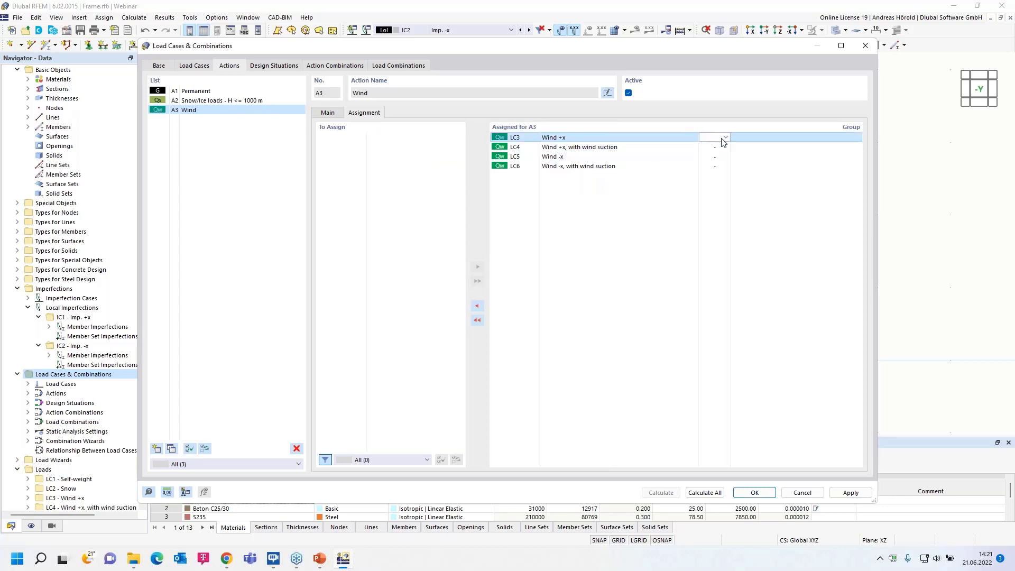
{"action": "type", "text": "1"}
{"action": "left_click", "coordinate": [719, 147]}
{"action": "type", "text": "1"}
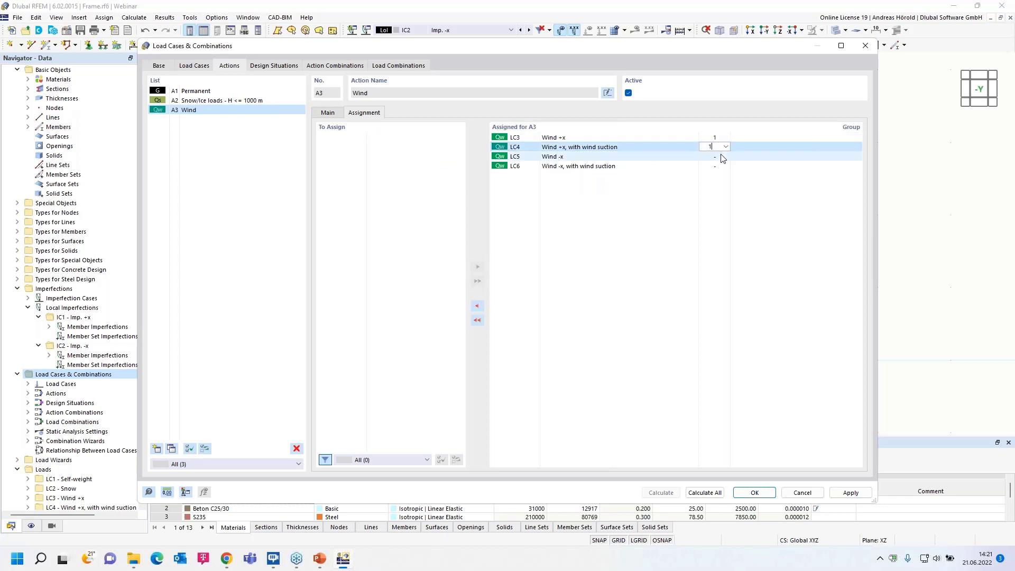
{"action": "left_click", "coordinate": [721, 157]}
{"action": "type", "text": "2"}
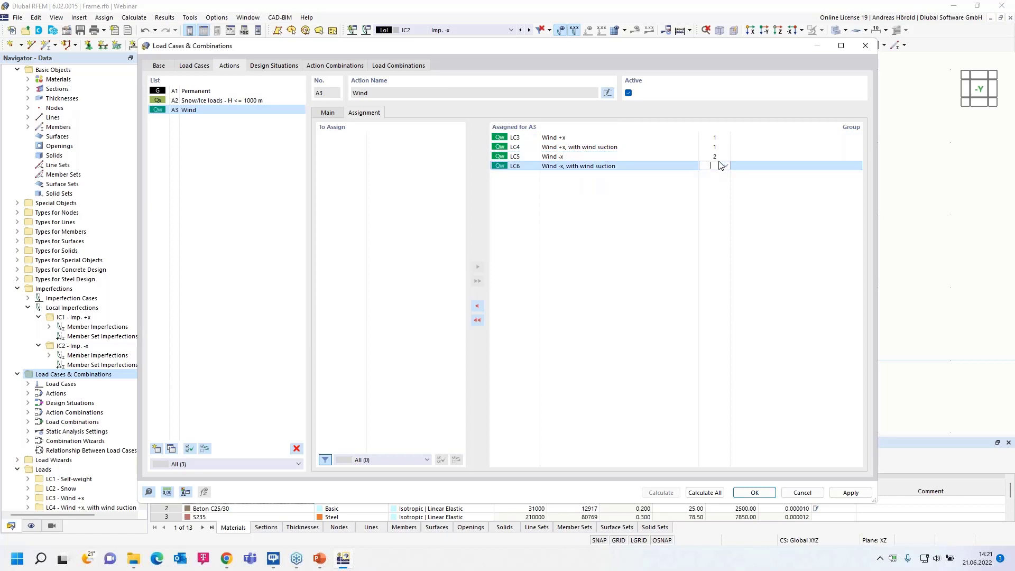
{"action": "left_click", "coordinate": [722, 166]}
{"action": "type", "text": "2"}
{"action": "left_click", "coordinate": [719, 148]}
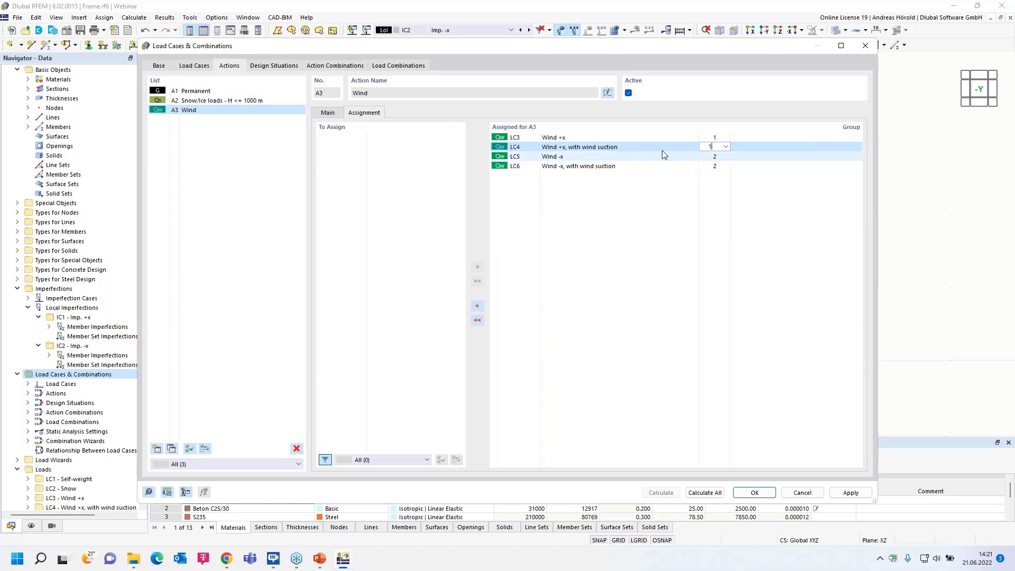
{"action": "left_click", "coordinate": [328, 112]}
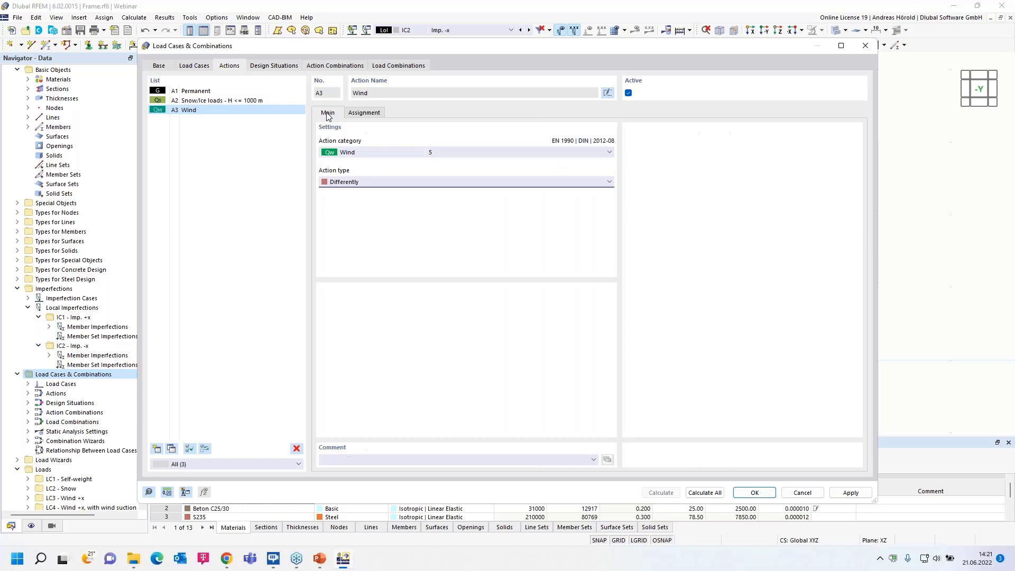
Change the Wind action's type so its load cases act one at a time in combinations, and open the design situations.
{"action": "left_click", "coordinate": [406, 183]}
{"action": "left_click", "coordinate": [403, 199]}
{"action": "left_click", "coordinate": [269, 67]}
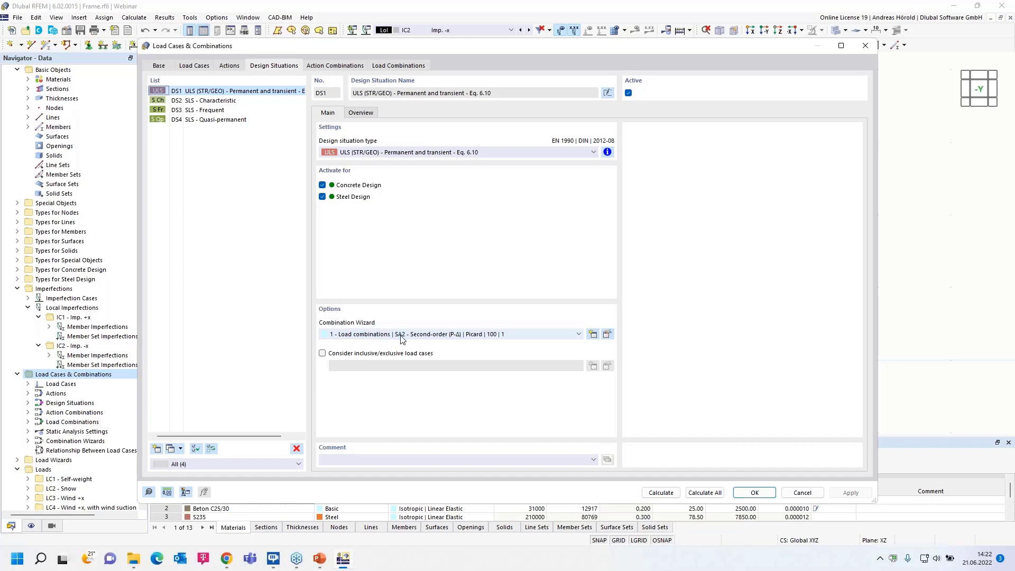
Review the second-order static analysis settings SA2 and their iterative method in the ULS design situation's combination wizard.
{"action": "left_click", "coordinate": [606, 334]}
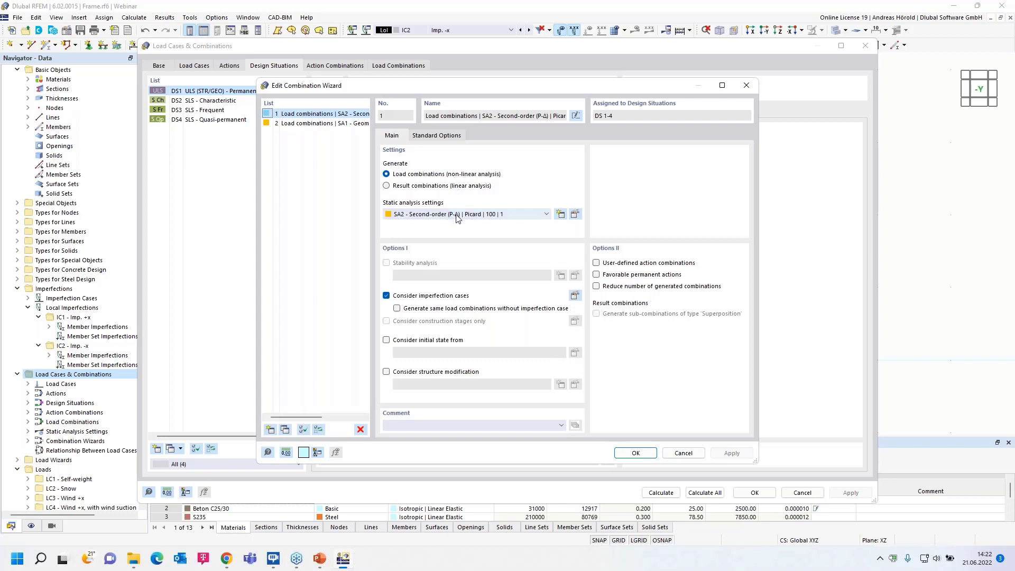
{"action": "left_click", "coordinate": [422, 214]}
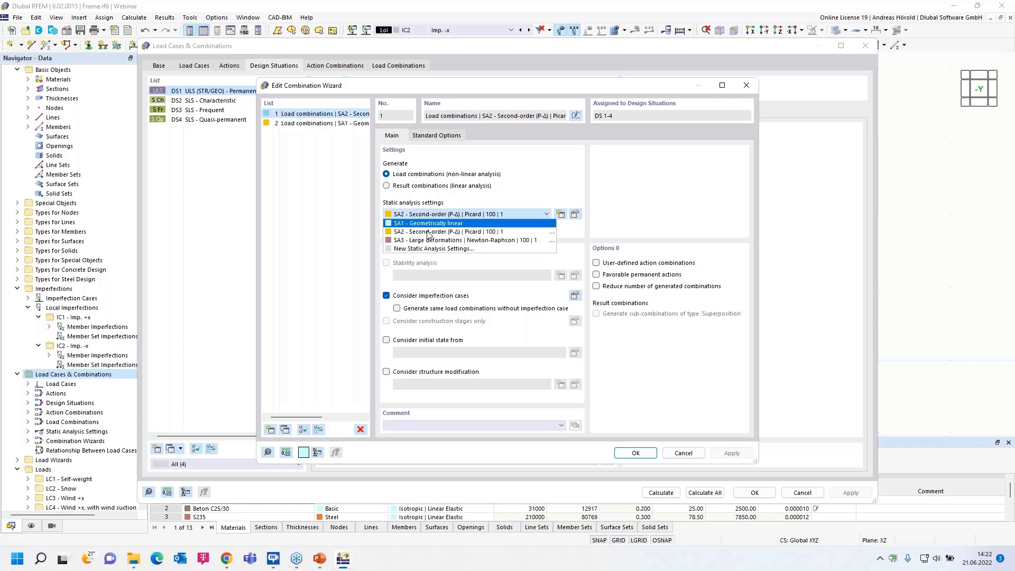
{"action": "left_click", "coordinate": [464, 232]}
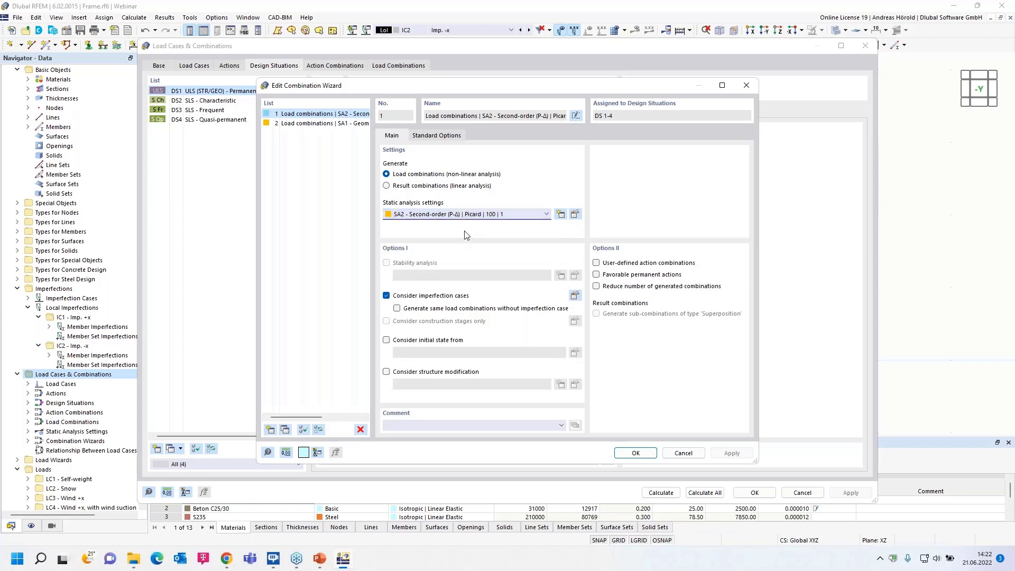
{"action": "left_click", "coordinate": [575, 214]}
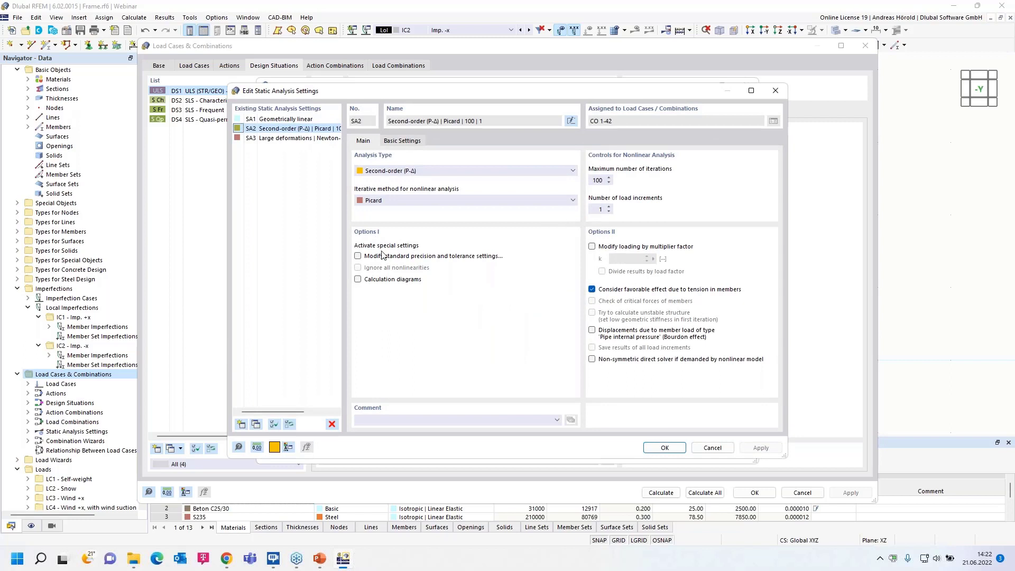
{"action": "left_click", "coordinate": [398, 199]}
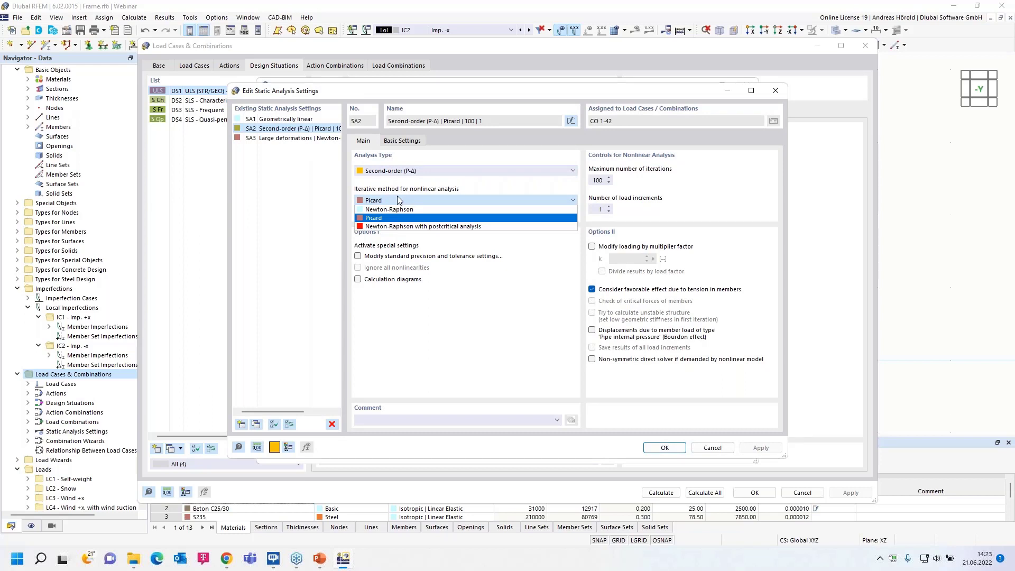
{"action": "left_click", "coordinate": [397, 198]}
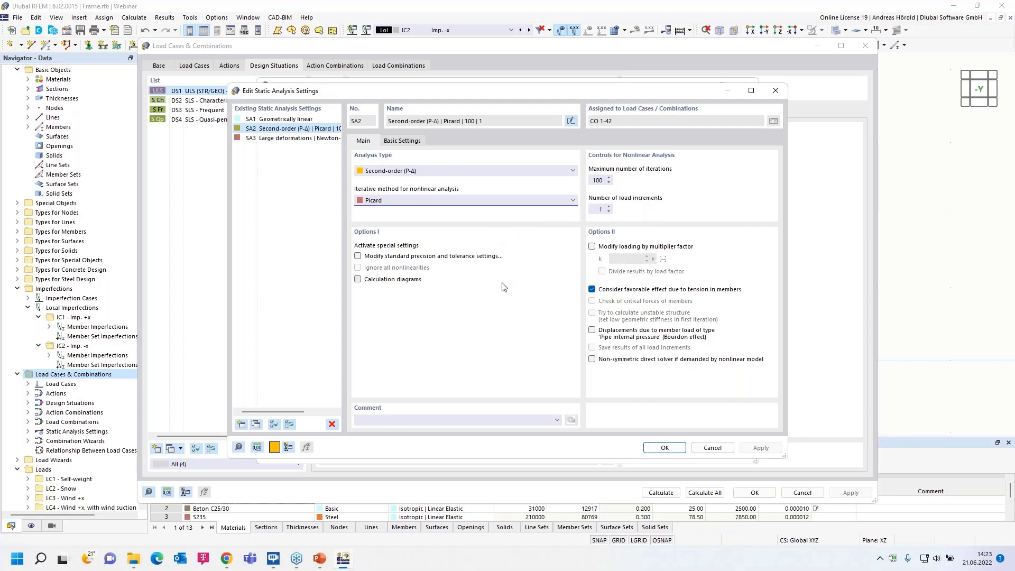
{"action": "left_click", "coordinate": [710, 449]}
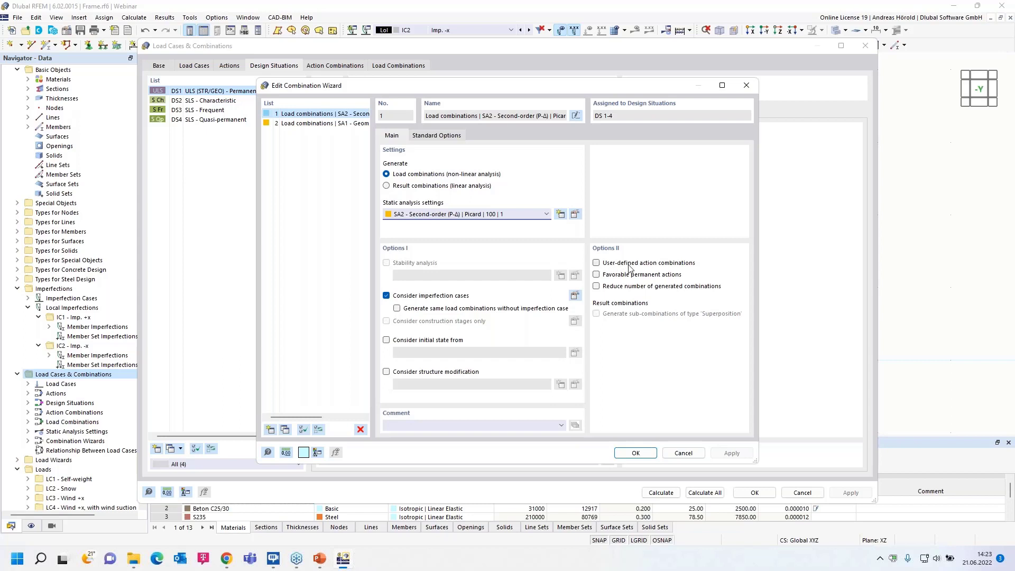
Examine the wizard's favorable permanent actions, reduced combinations and standard options, leaving them off, and accept the combination wizard.
{"action": "left_click", "coordinate": [597, 274]}
{"action": "left_click", "coordinate": [596, 274]}
{"action": "left_click", "coordinate": [596, 286]}
{"action": "left_click", "coordinate": [596, 286]}
{"action": "left_click", "coordinate": [435, 136]}
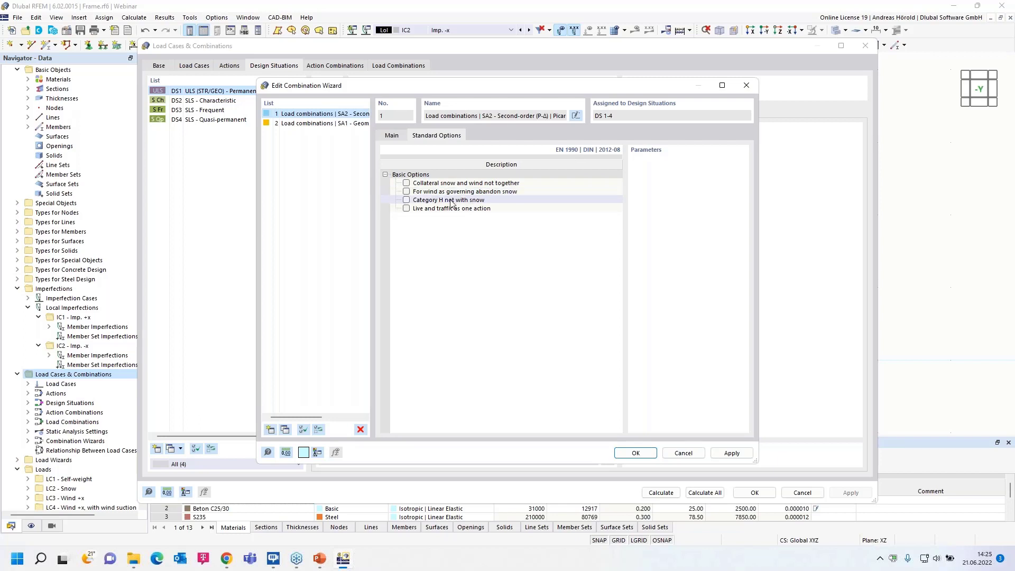
{"action": "left_click", "coordinate": [391, 137]}
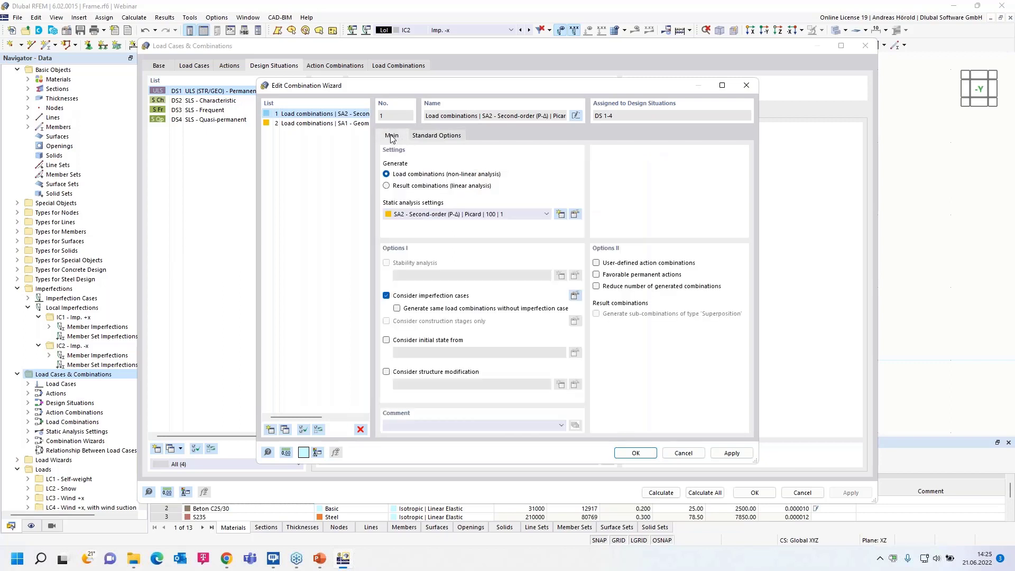
{"action": "left_click", "coordinate": [635, 453]}
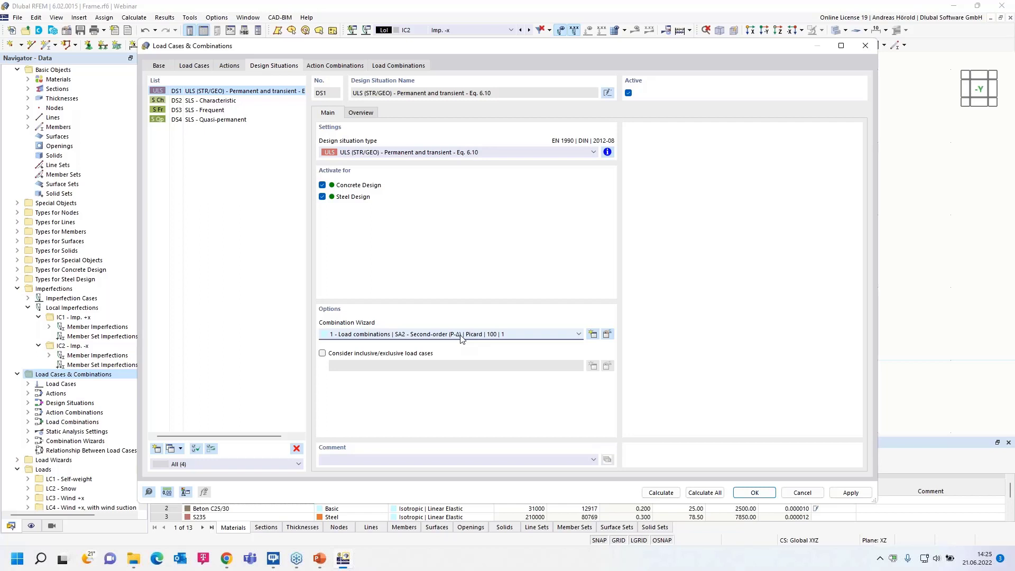
Assign combination wizard 2 with SA1 - Geometrically linear to the three SLS design situations DS2 to DS4.
{"action": "left_click", "coordinate": [208, 103]}
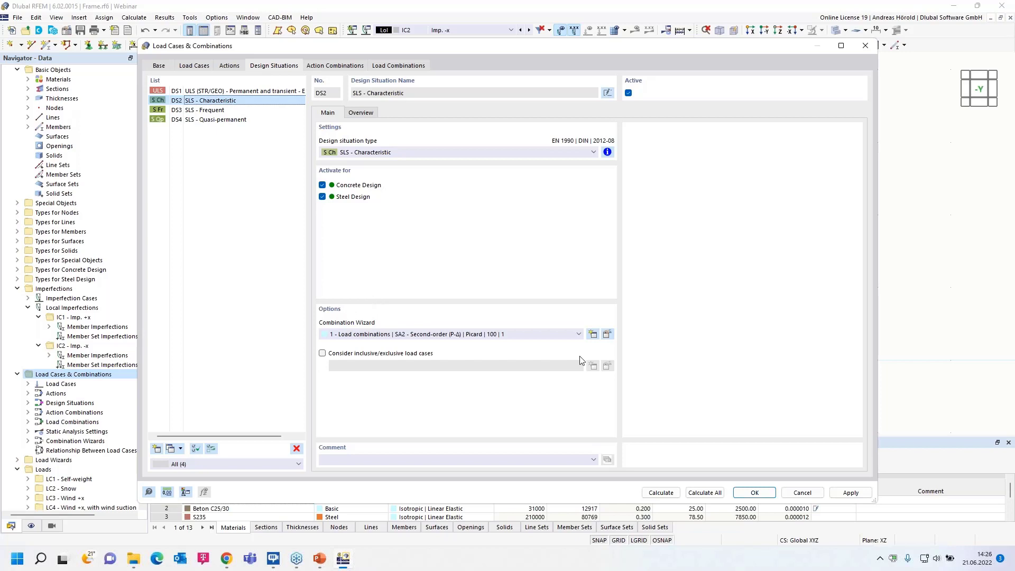
{"action": "left_click", "coordinate": [222, 120], "text": "shift"}
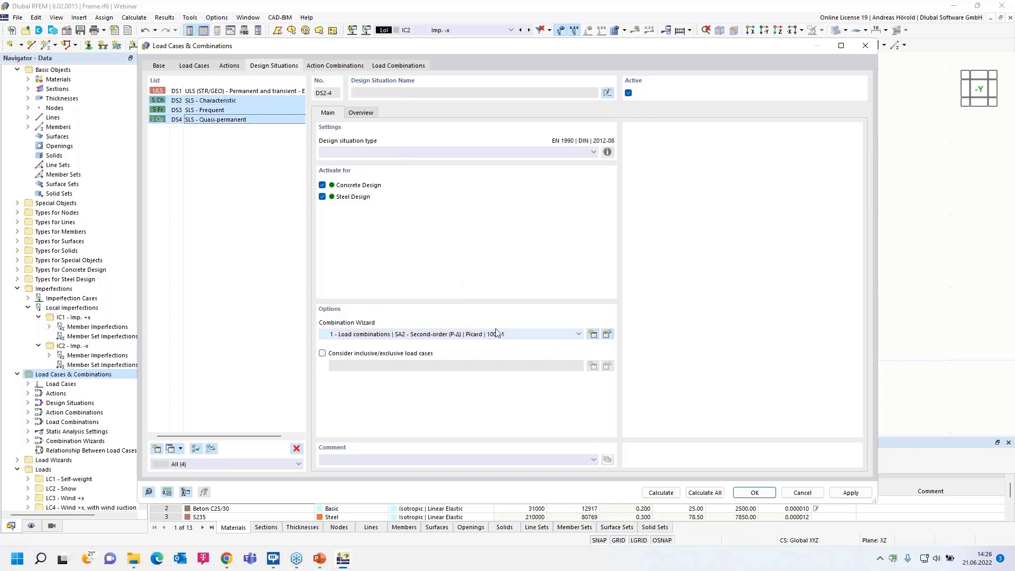
{"action": "left_click", "coordinate": [541, 334]}
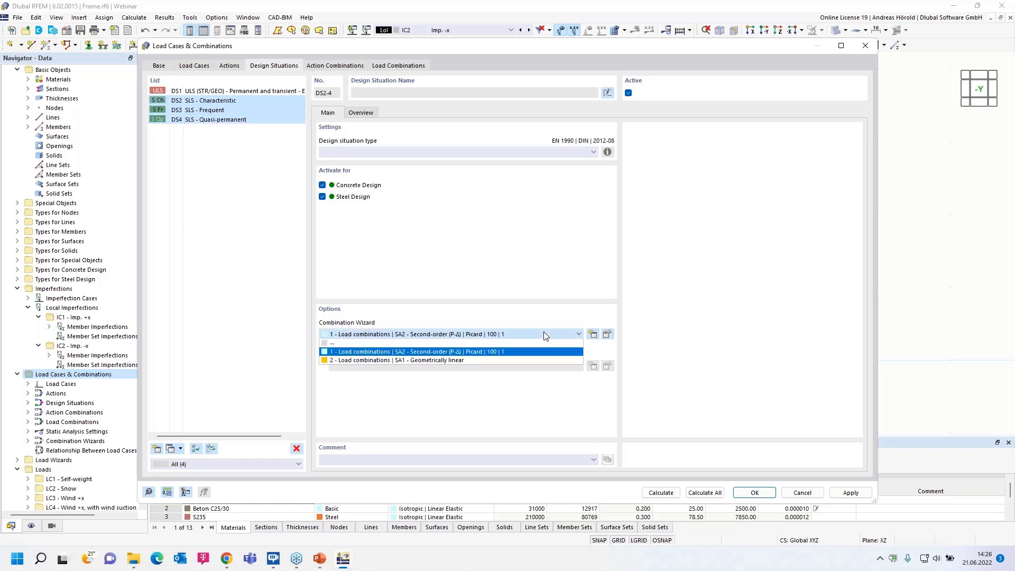
{"action": "left_click", "coordinate": [473, 360]}
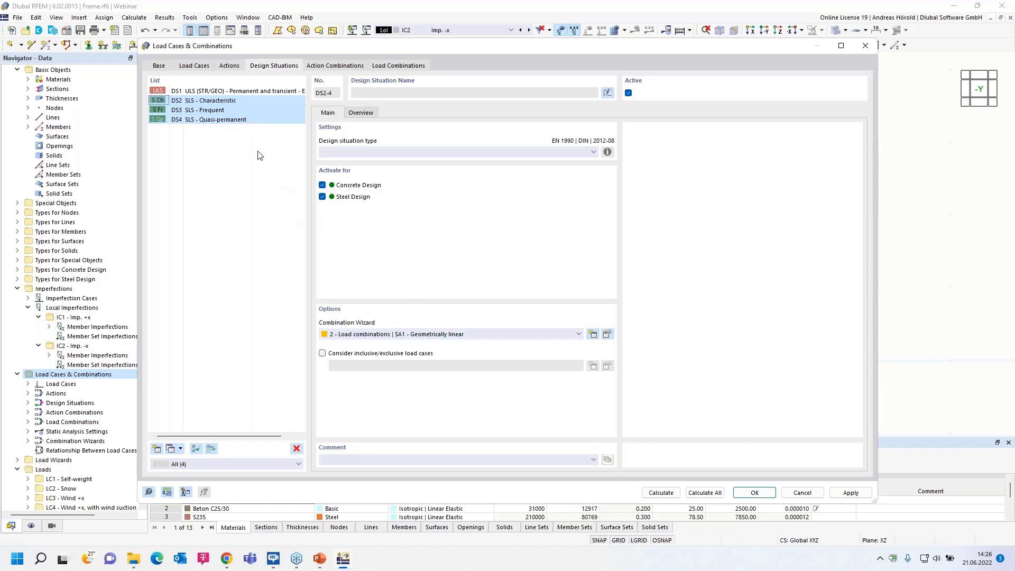
Deactivate Steel Design for the SLS - Frequent and SLS - Quasi-permanent design situations.
{"action": "left_click", "coordinate": [222, 92]}
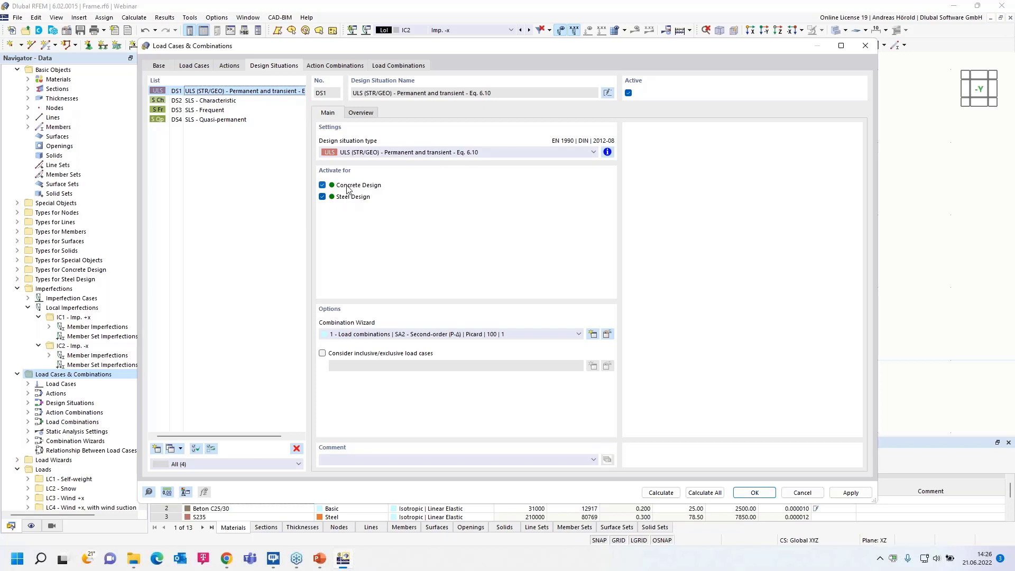
{"action": "left_click", "coordinate": [219, 101]}
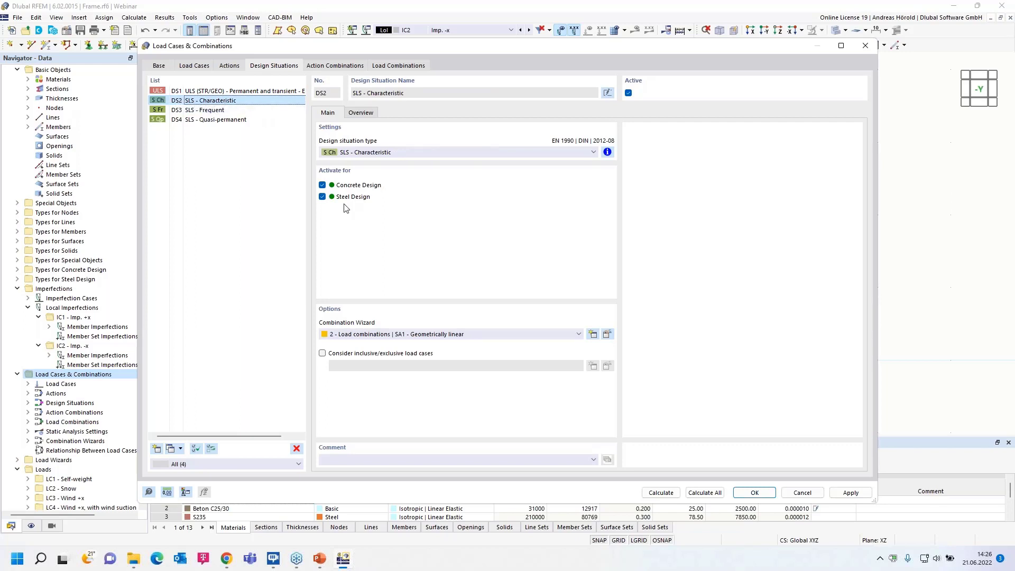
{"action": "left_click", "coordinate": [209, 111]}
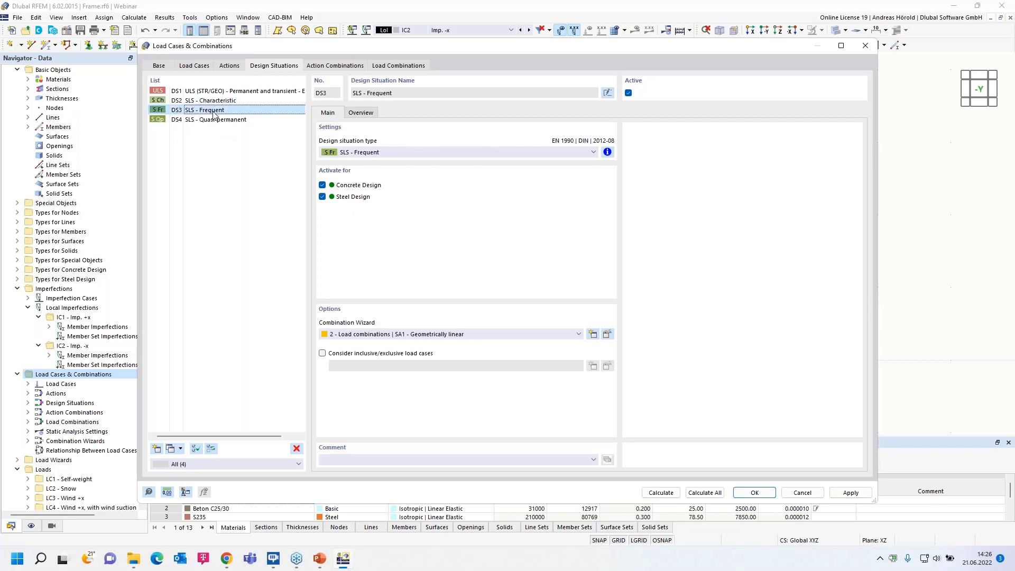
{"action": "left_click", "coordinate": [323, 196]}
{"action": "left_click", "coordinate": [206, 120]}
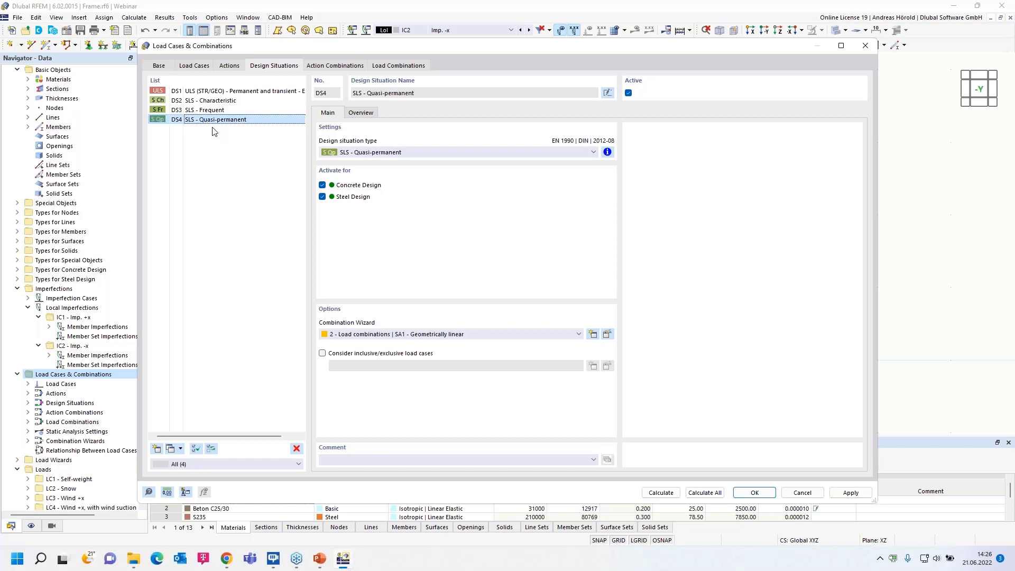
{"action": "left_click", "coordinate": [322, 197]}
Examine the inclusive and exclusive load case relationship options for the quasi-permanent design situation without creating a relationship.
{"action": "left_click", "coordinate": [323, 354]}
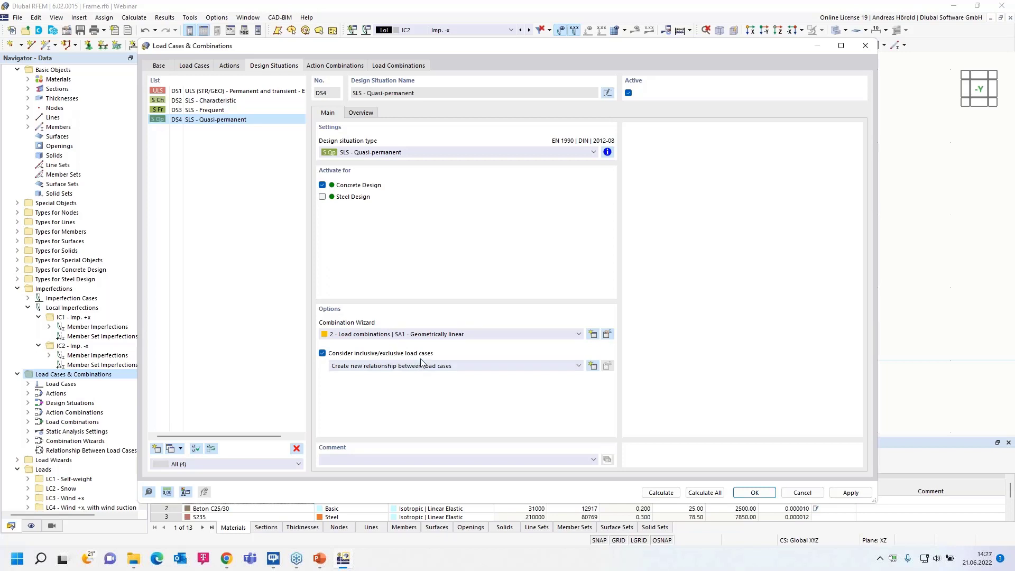
{"action": "left_click", "coordinate": [593, 366]}
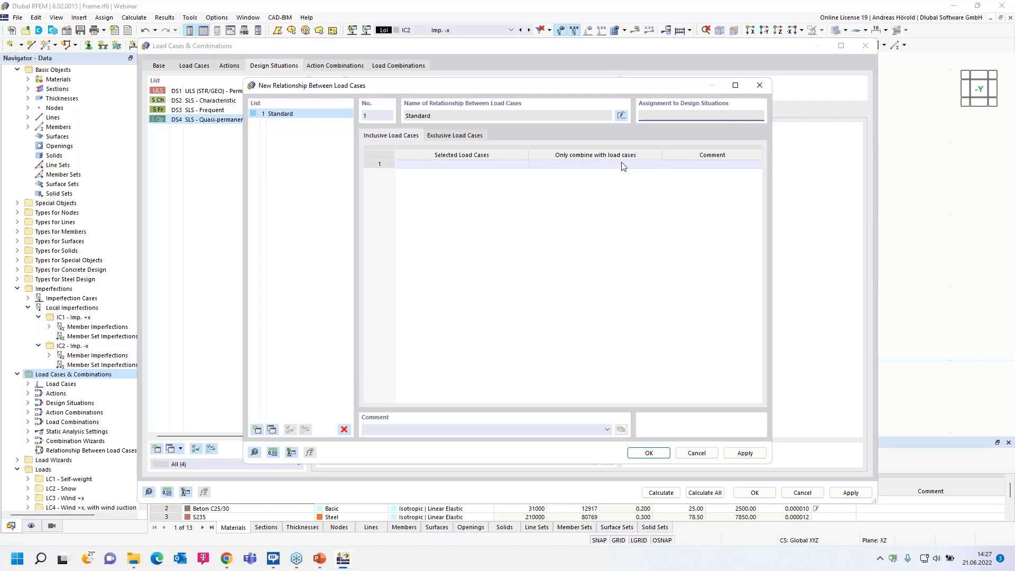
{"action": "left_click", "coordinate": [452, 135]}
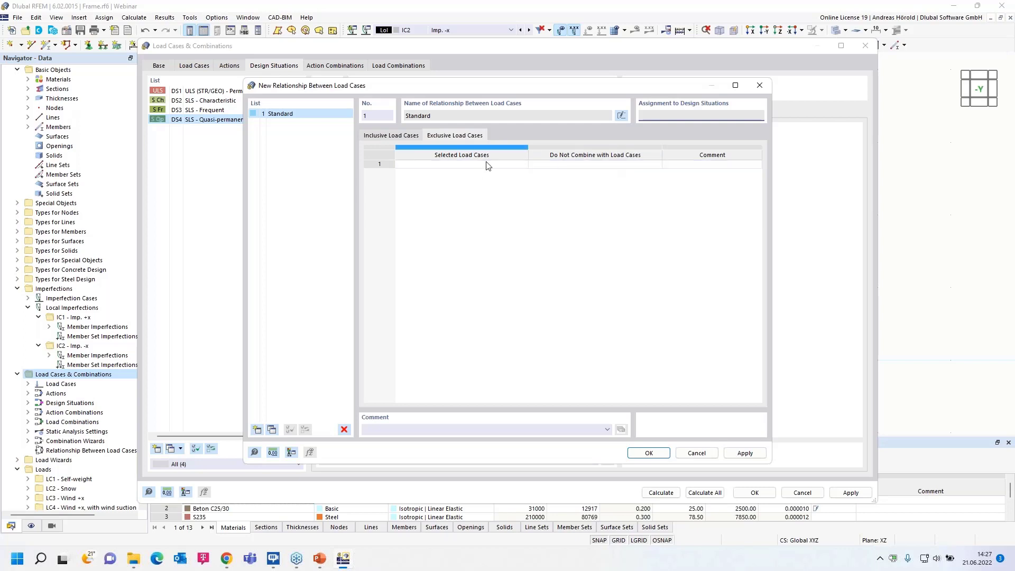
{"action": "left_click", "coordinate": [694, 453]}
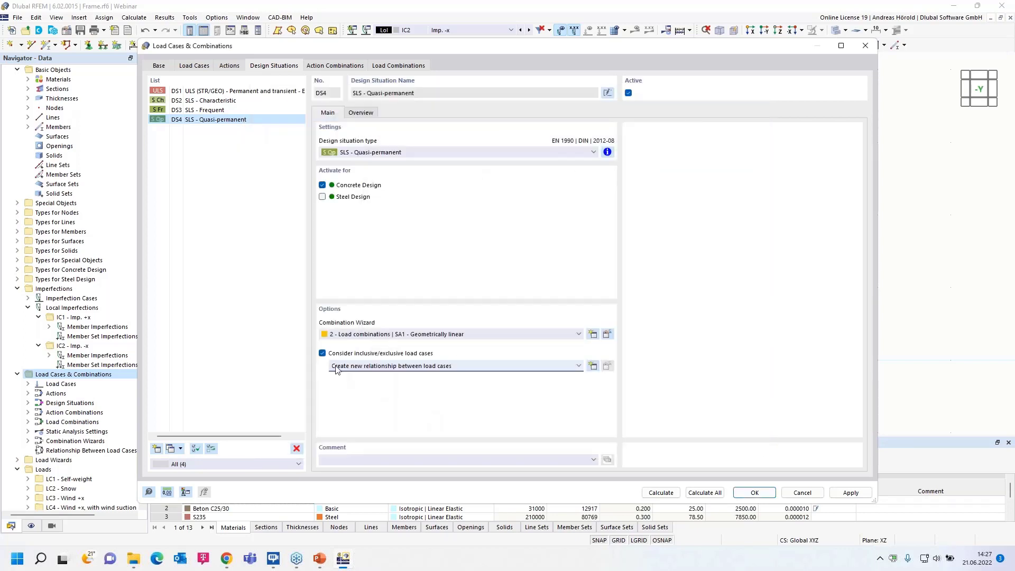
{"action": "left_click", "coordinate": [323, 353]}
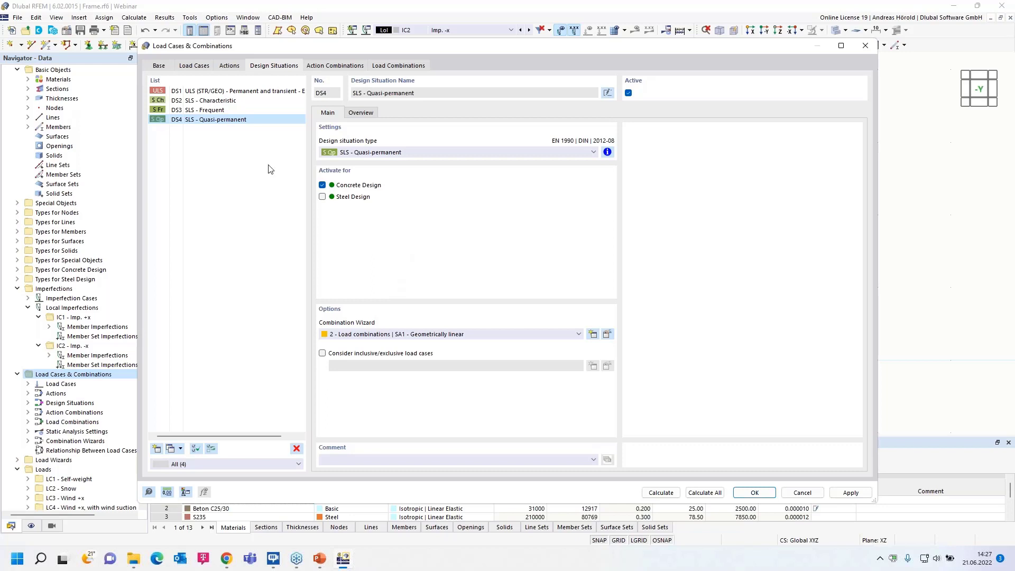
Review the generated action combinations, checking AC3, AC13, AC15 and AC17 to AC19.
{"action": "left_click", "coordinate": [323, 66]}
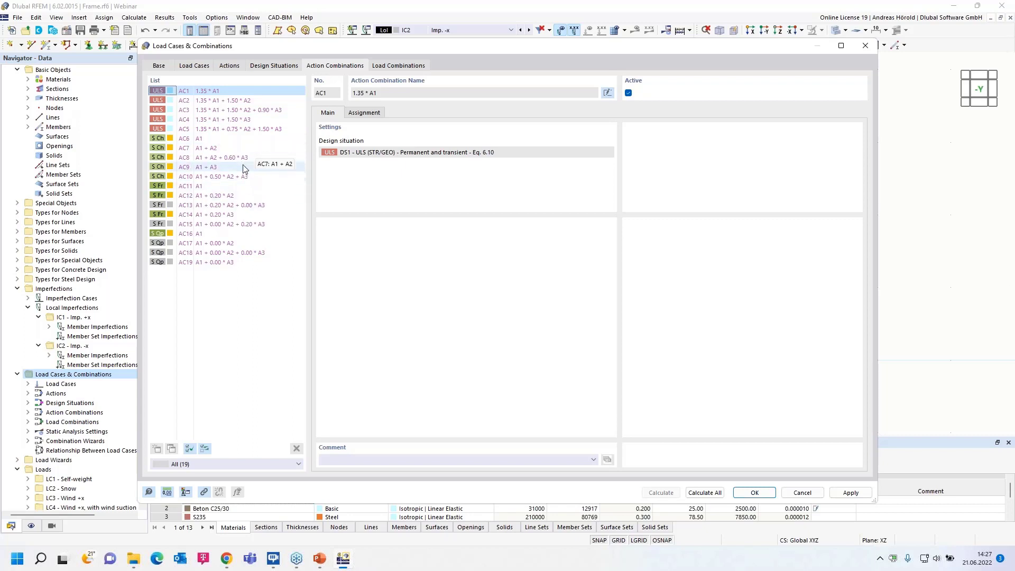
{"action": "left_click", "coordinate": [201, 111]}
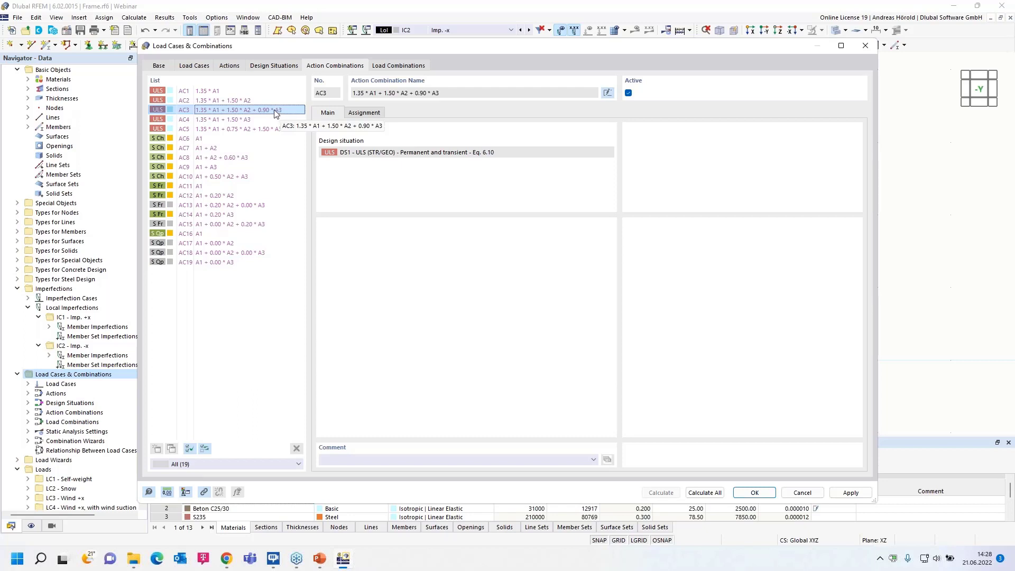
{"action": "left_click", "coordinate": [221, 205]}
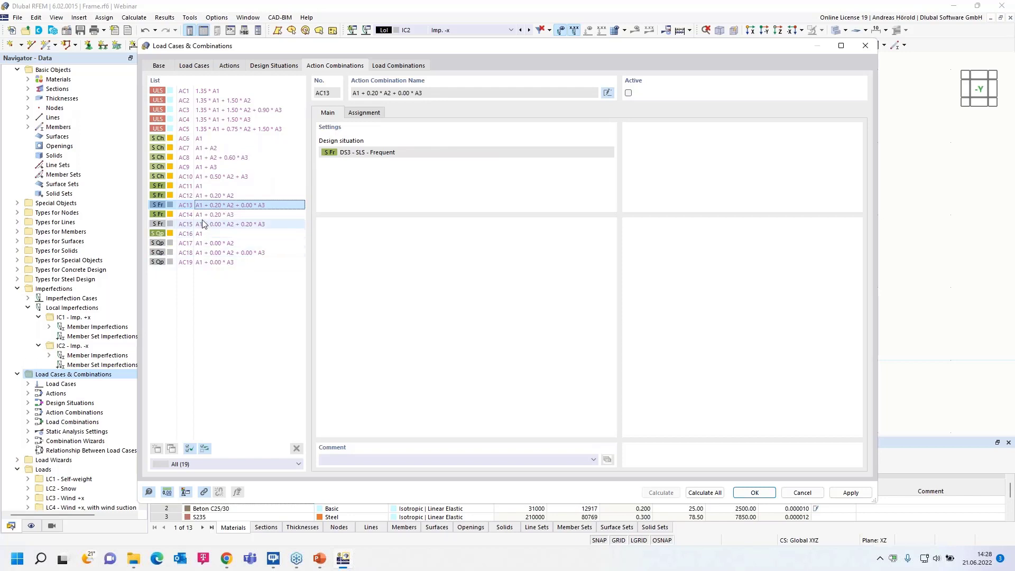
{"action": "left_click", "coordinate": [216, 226]}
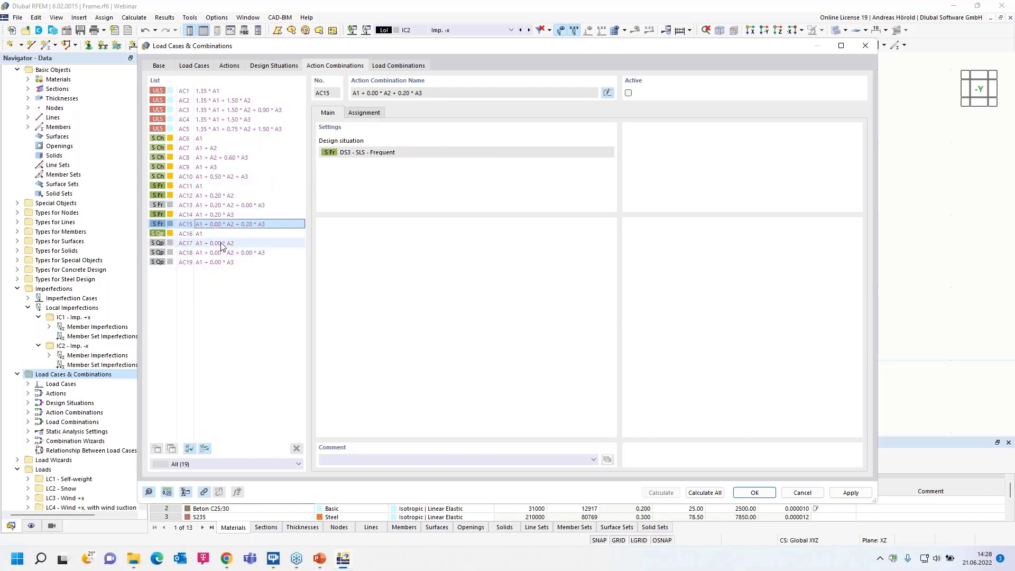
{"action": "left_click", "coordinate": [222, 244]}
{"action": "left_click", "coordinate": [222, 254]}
{"action": "left_click", "coordinate": [220, 263]}
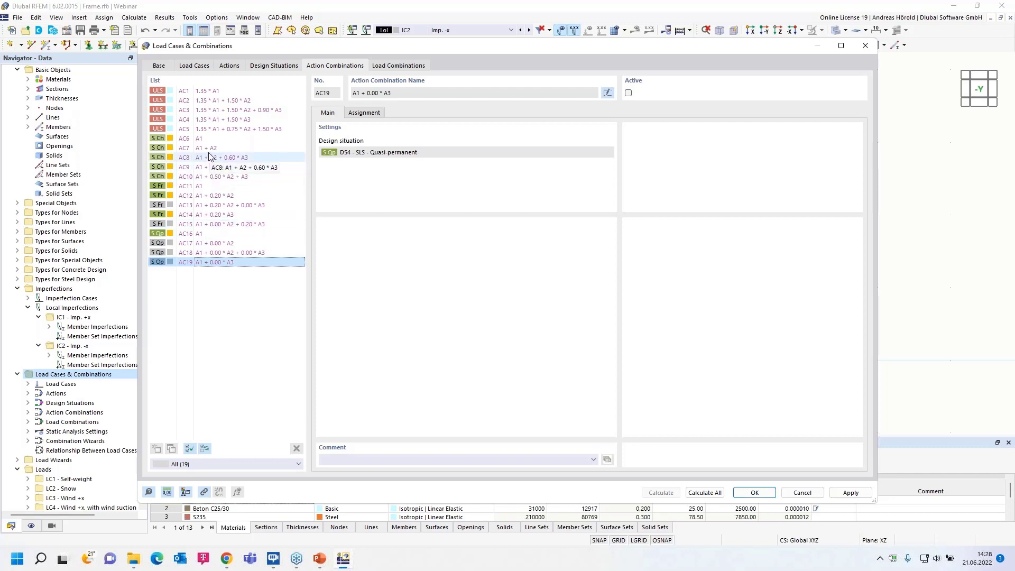
Review the generated load combinations, checking CO16 and its imperfection case, and show the overview of those assigned to DS1.
{"action": "left_click", "coordinate": [388, 66]}
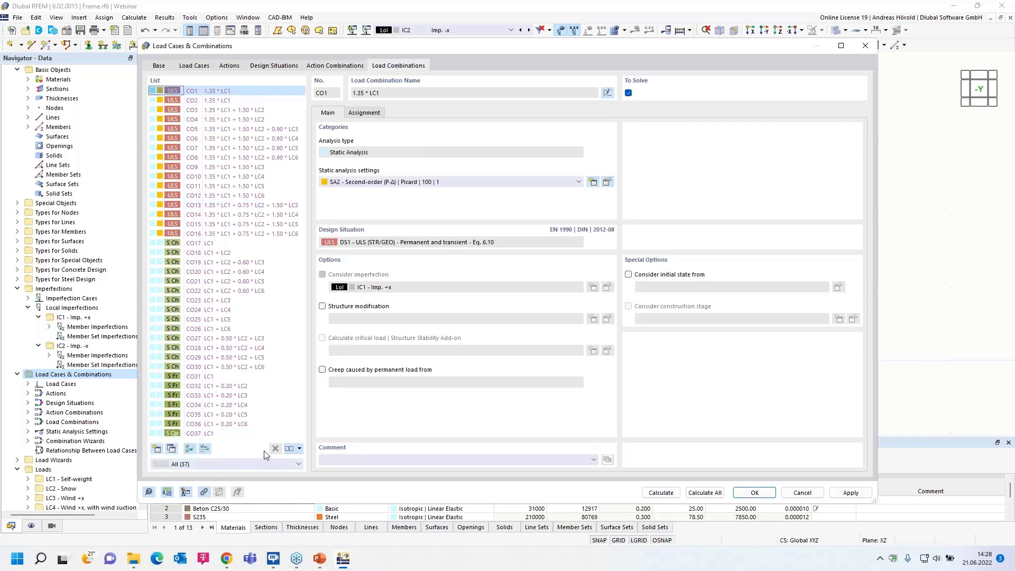
{"action": "left_click", "coordinate": [210, 234]}
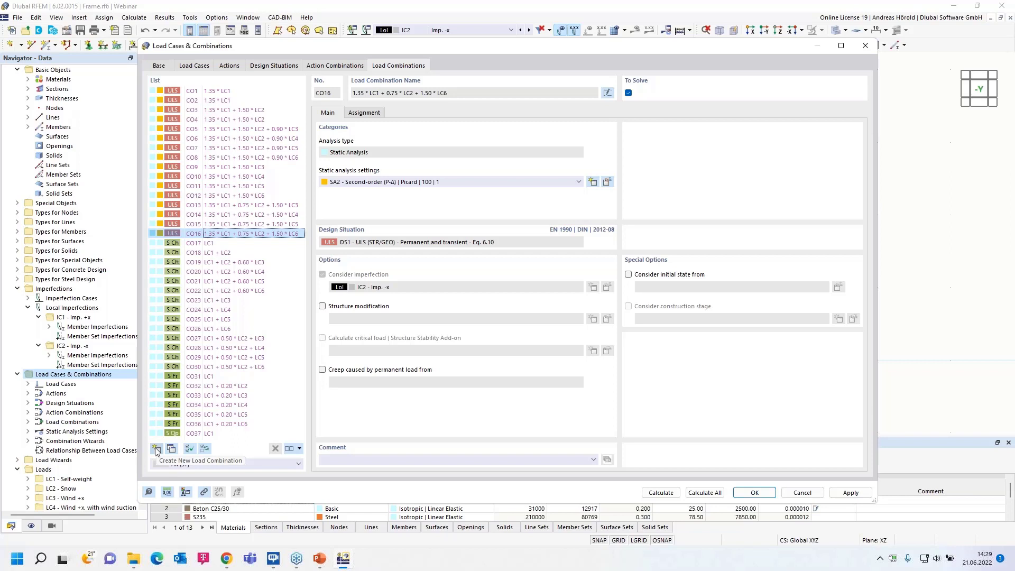
{"action": "left_click", "coordinate": [272, 66]}
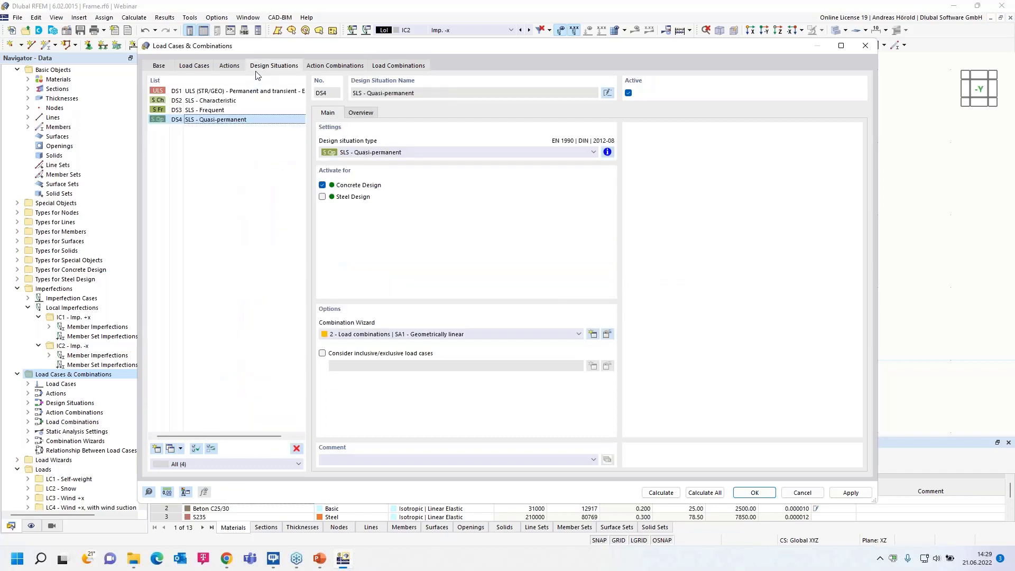
{"action": "left_click", "coordinate": [230, 92]}
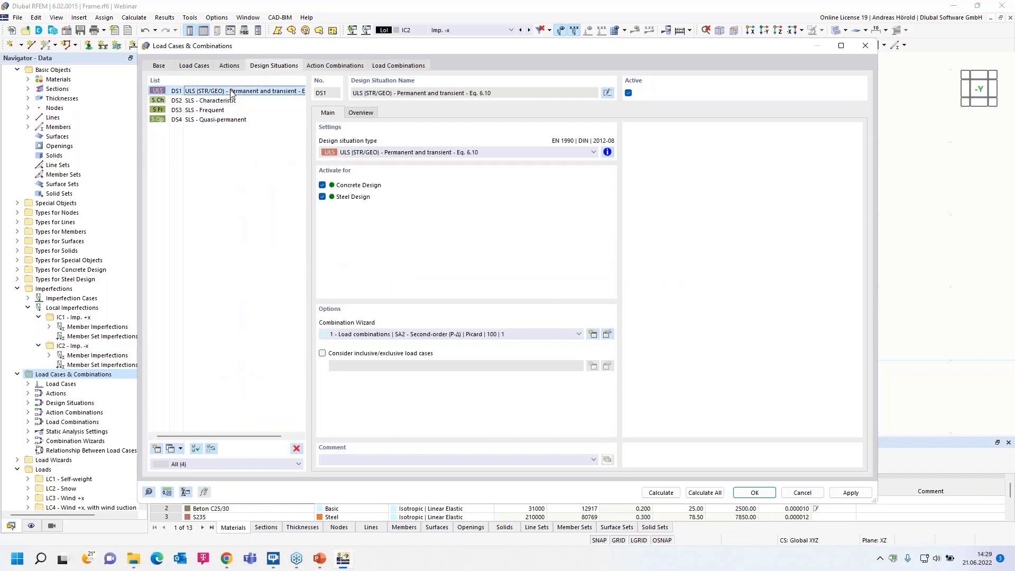
{"action": "left_click", "coordinate": [360, 113]}
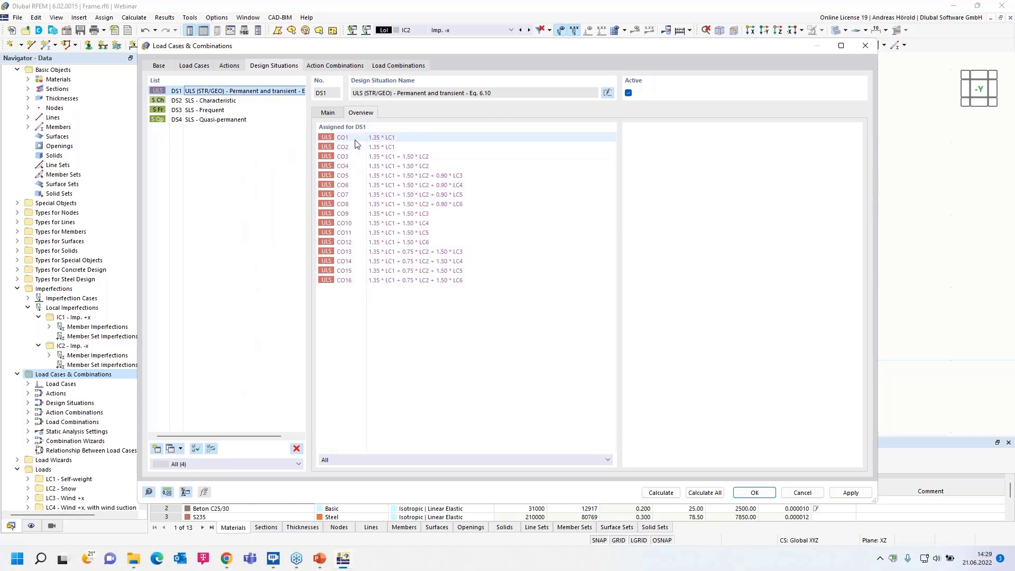
Review the load combinations assigned to the SLS - Characteristic, SLS - Frequent and SLS - Quasi-permanent design situations.
{"action": "left_click", "coordinate": [225, 102]}
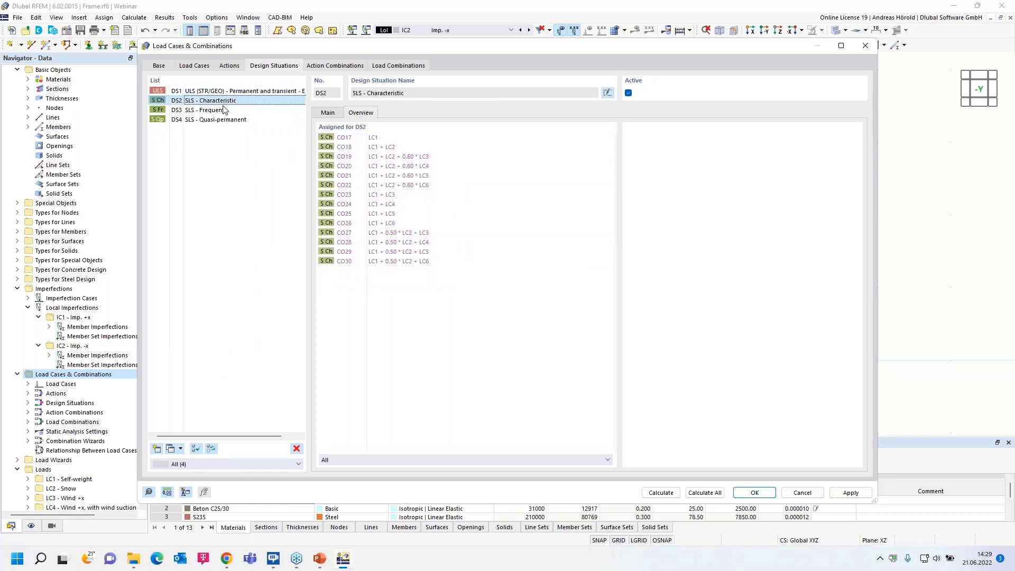
{"action": "left_click", "coordinate": [222, 111]}
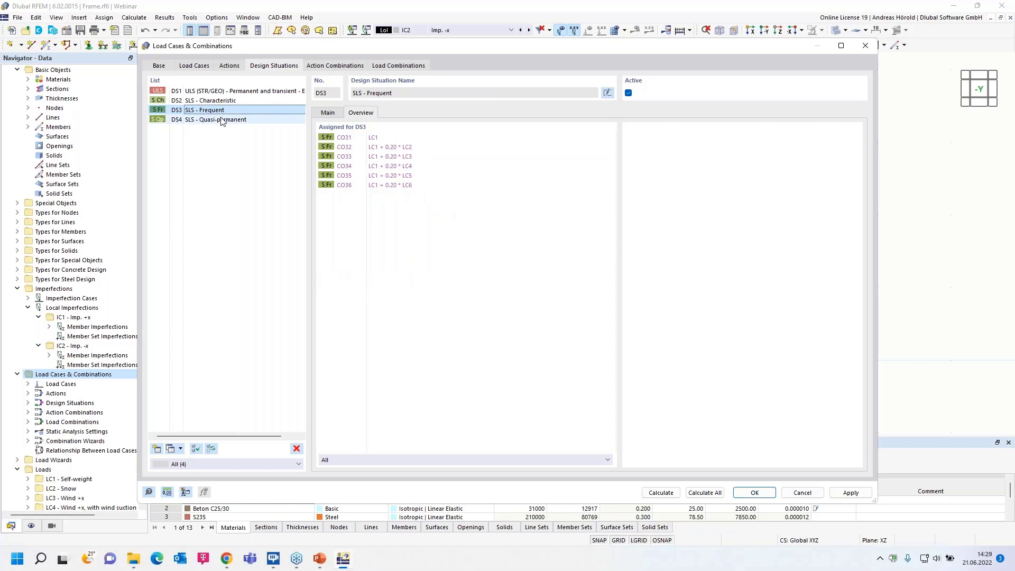
{"action": "left_click", "coordinate": [222, 121]}
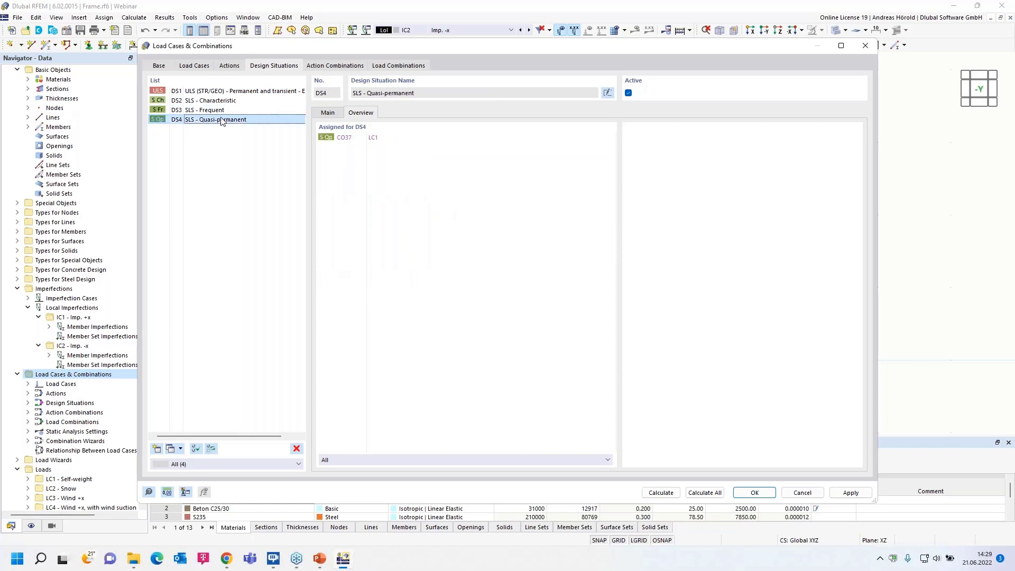
Reduce the number of generated combinations in the combination wizard assigned to DS1 and regenerate the load combinations.
{"action": "left_click", "coordinate": [233, 92]}
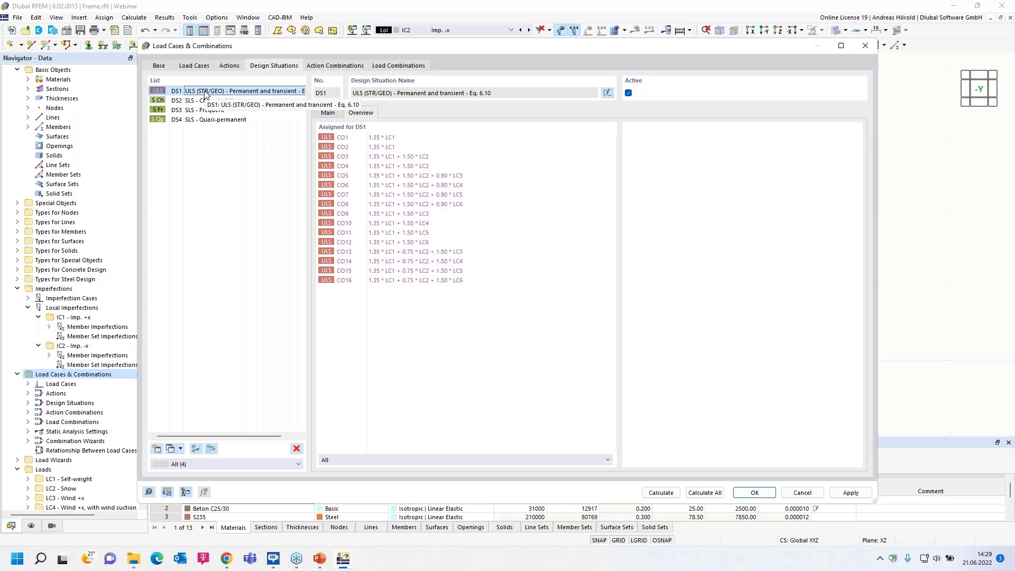
{"action": "left_click", "coordinate": [328, 113]}
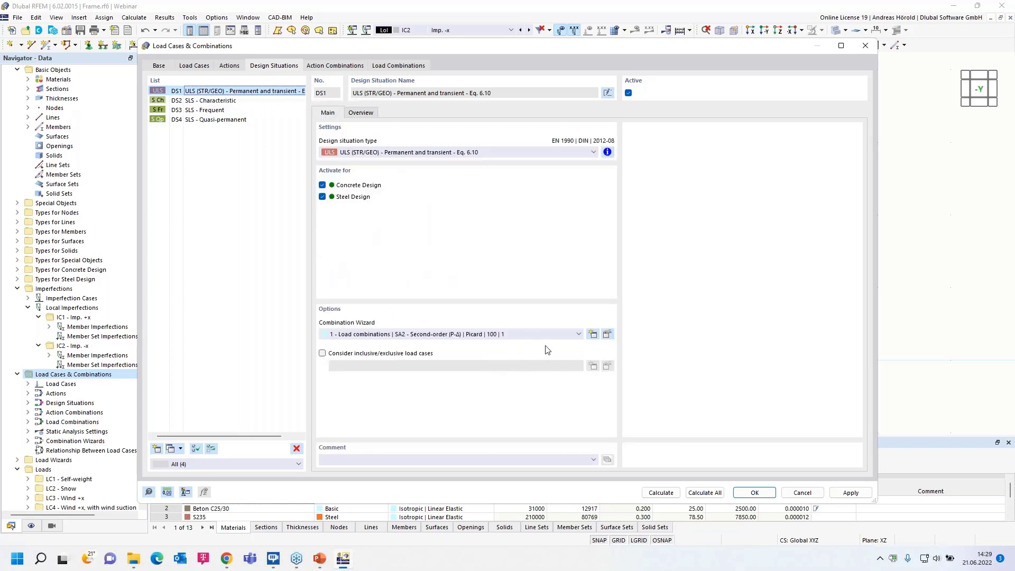
{"action": "left_click", "coordinate": [608, 335]}
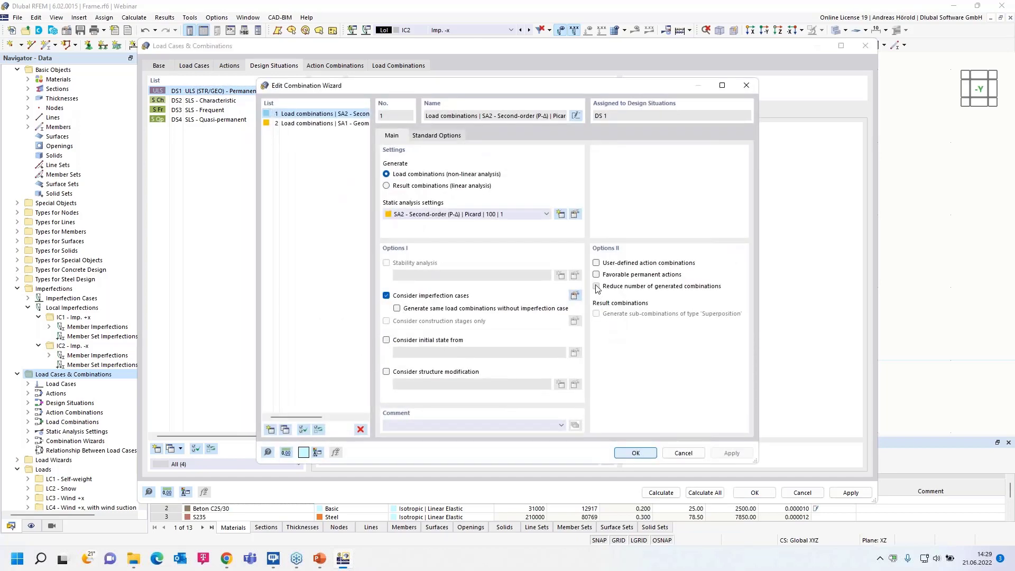
{"action": "left_click", "coordinate": [596, 287]}
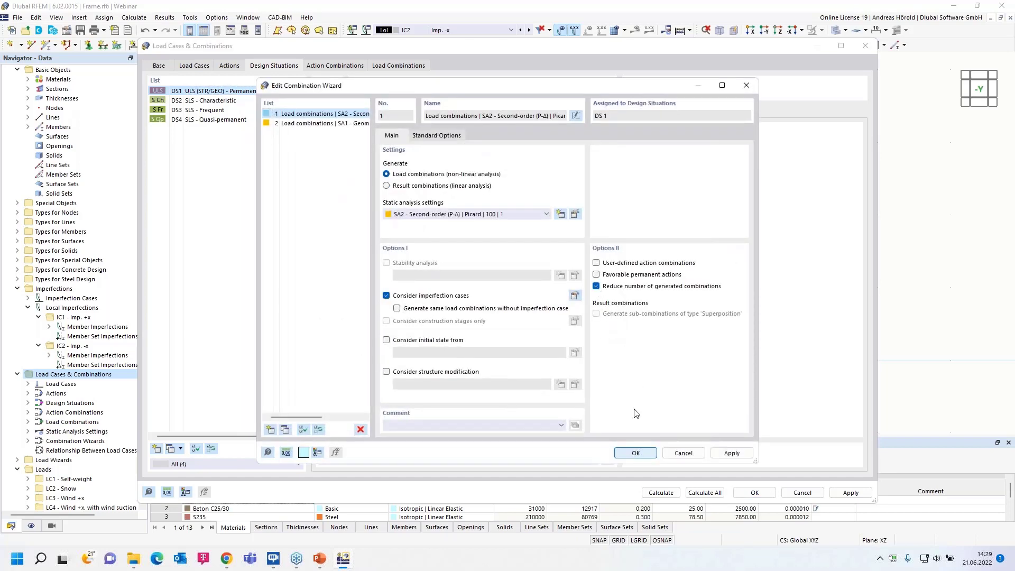
{"action": "left_click", "coordinate": [634, 453]}
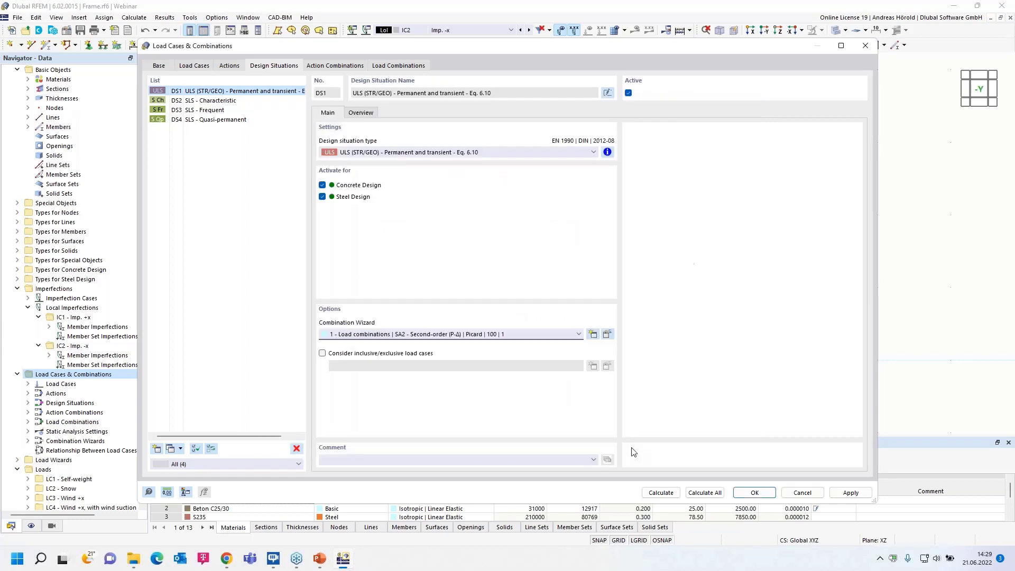
{"action": "left_click", "coordinate": [394, 68]}
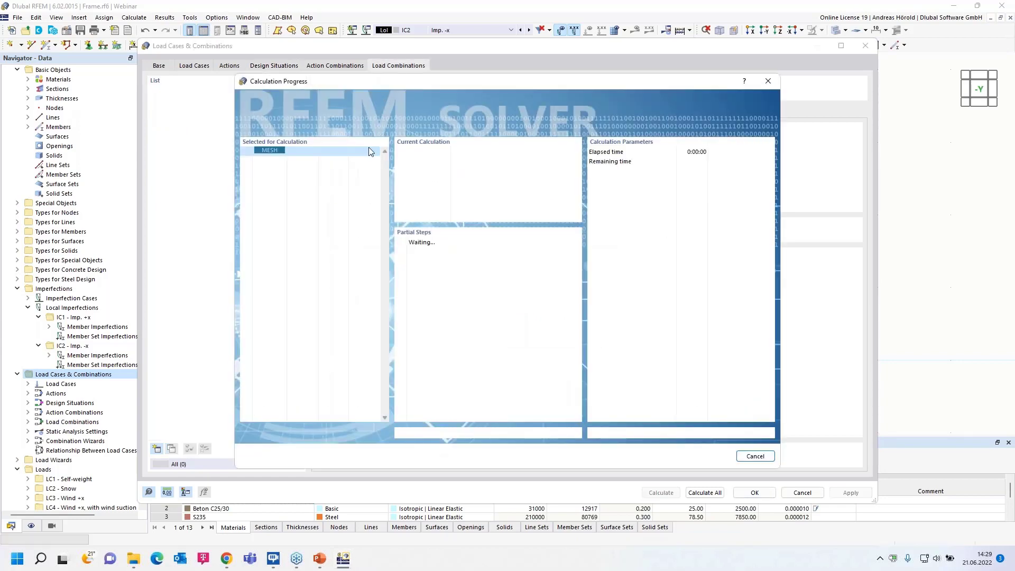
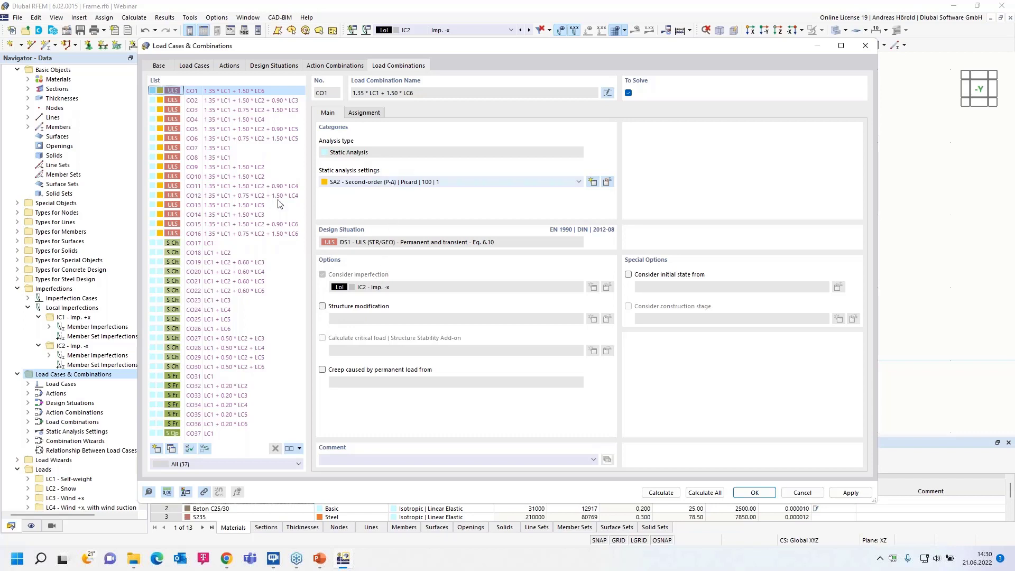
Calculate load combination CO9 and display the member bending moments My.
{"action": "left_click", "coordinate": [211, 168]}
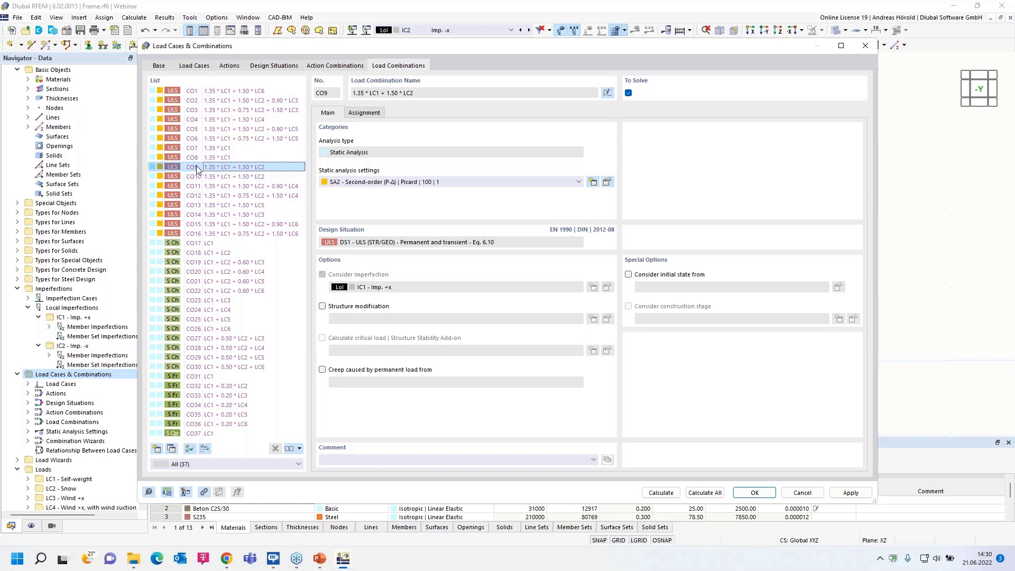
{"action": "left_click", "coordinate": [657, 492]}
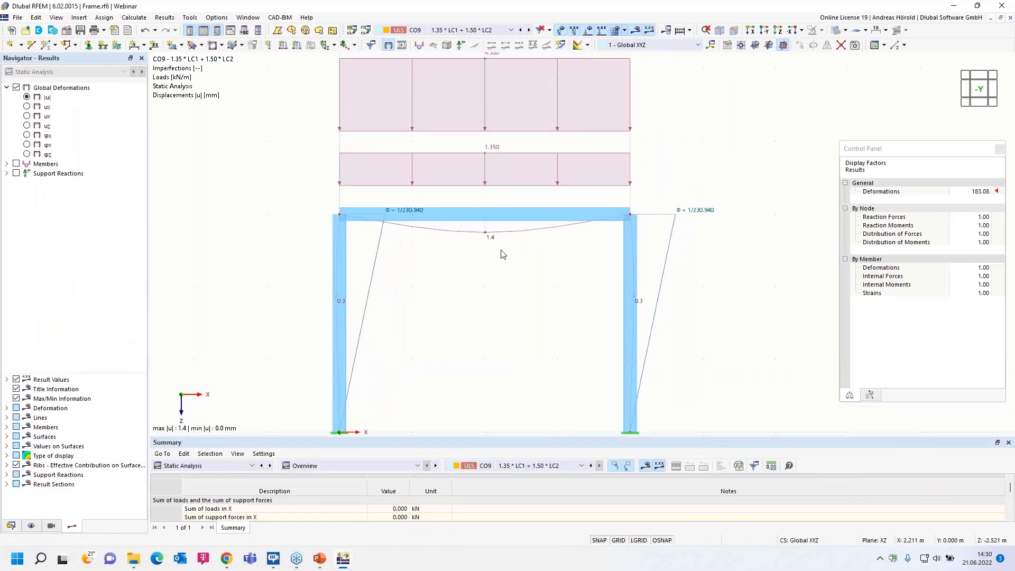
{"action": "left_click", "coordinate": [7, 164]}
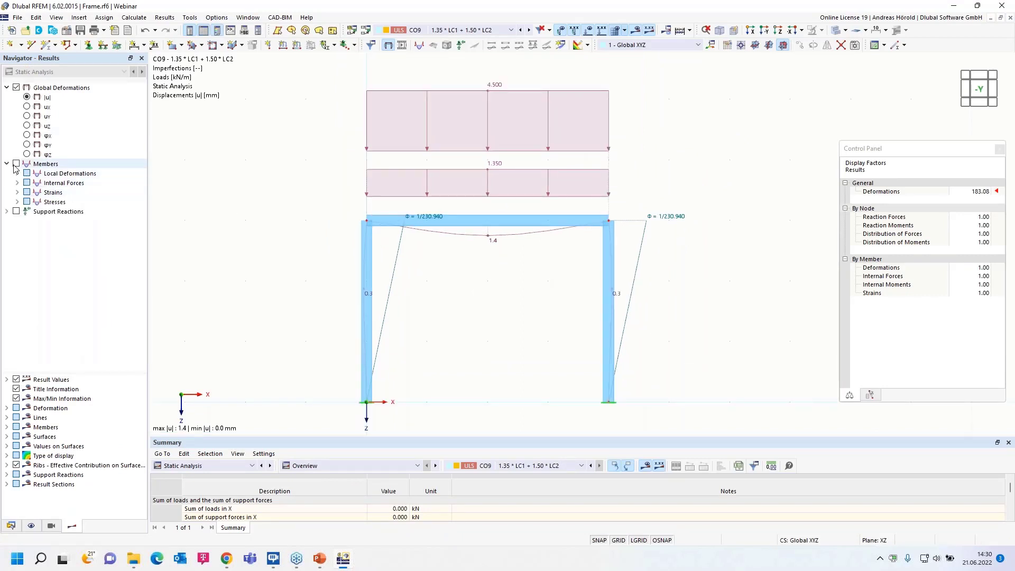
{"action": "left_click", "coordinate": [17, 183]}
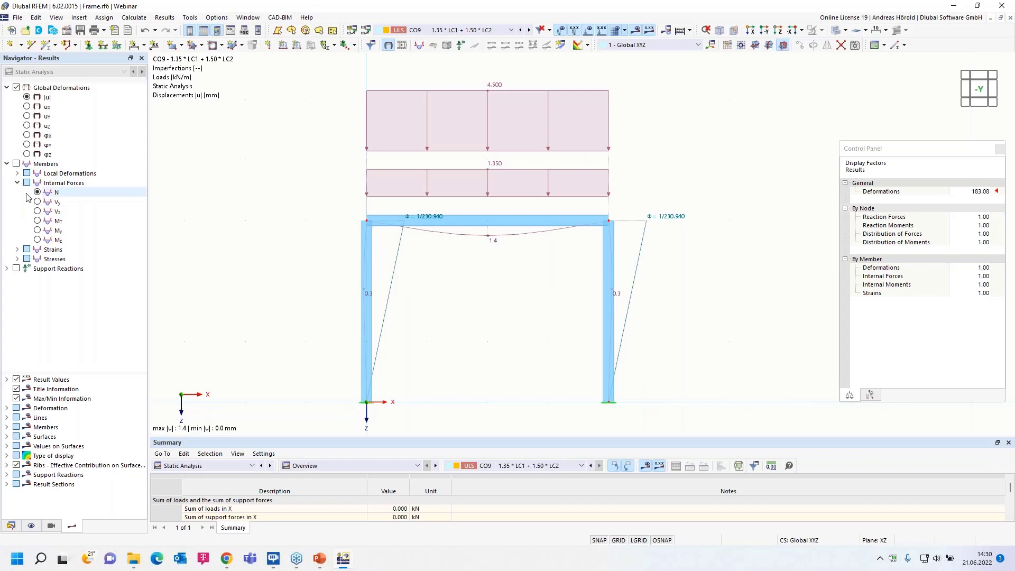
{"action": "left_click", "coordinate": [37, 231]}
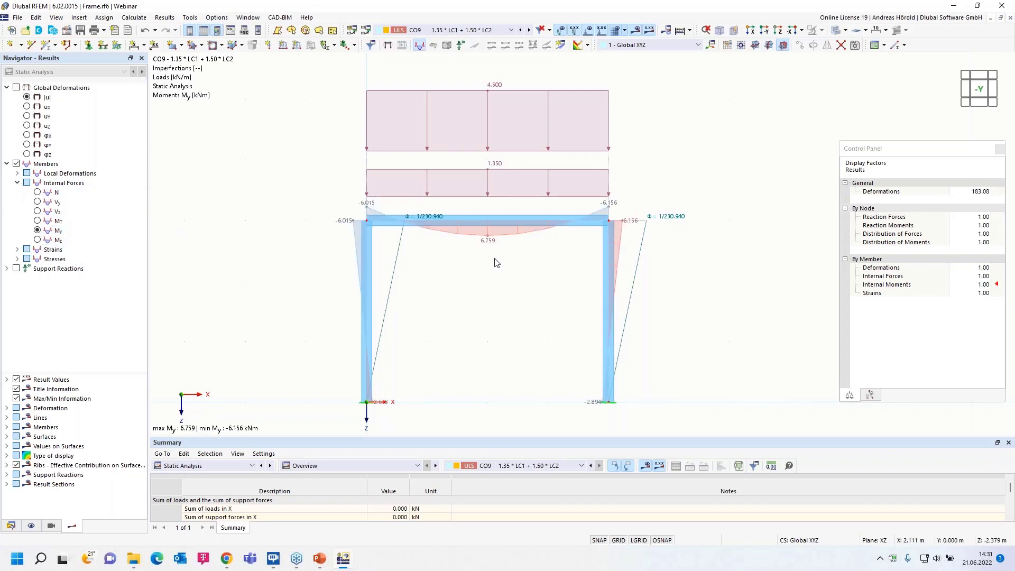
Hide the imperfections and loads and examine the moment diagram of CO9, briefly checking it against the imperfections.
{"action": "left_click", "coordinate": [560, 30]}
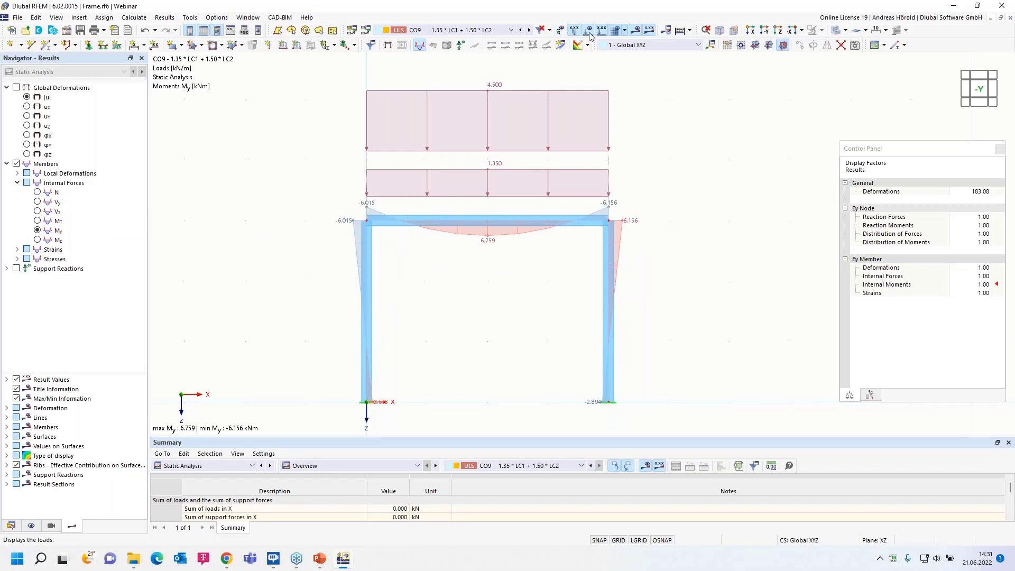
{"action": "left_click", "coordinate": [587, 31]}
{"action": "scroll", "coordinate": [481, 276], "scroll_direction": "up", "scroll_amount": 2}
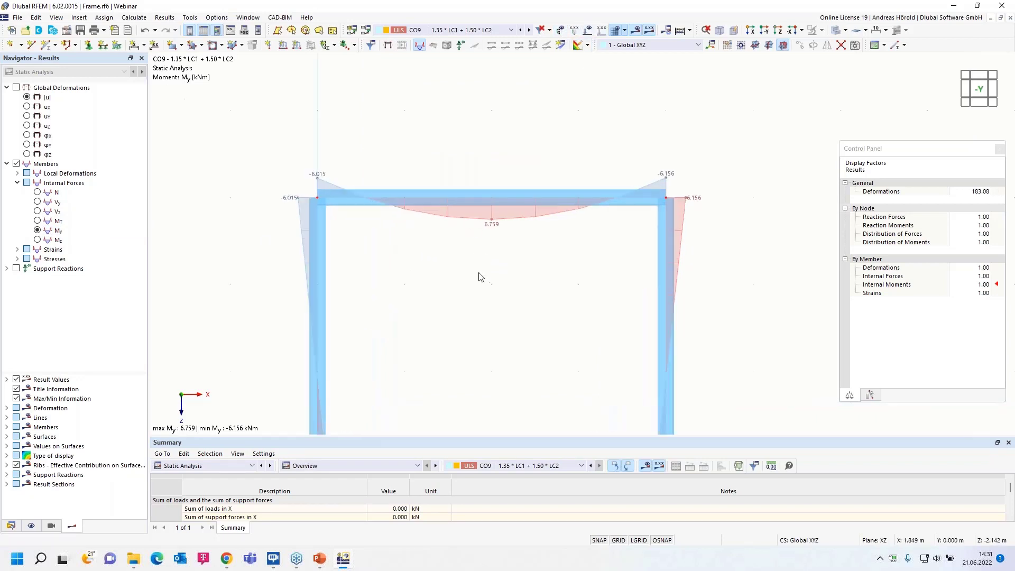
{"action": "middle_click_drag", "start_coordinate": [480, 276], "coordinate": [494, 233]}
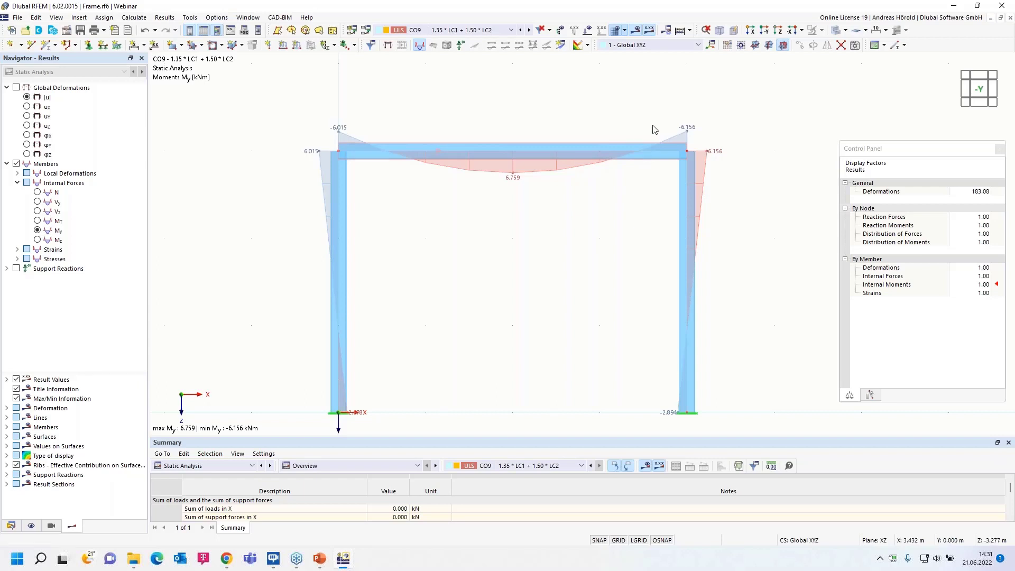
{"action": "left_click", "coordinate": [559, 32]}
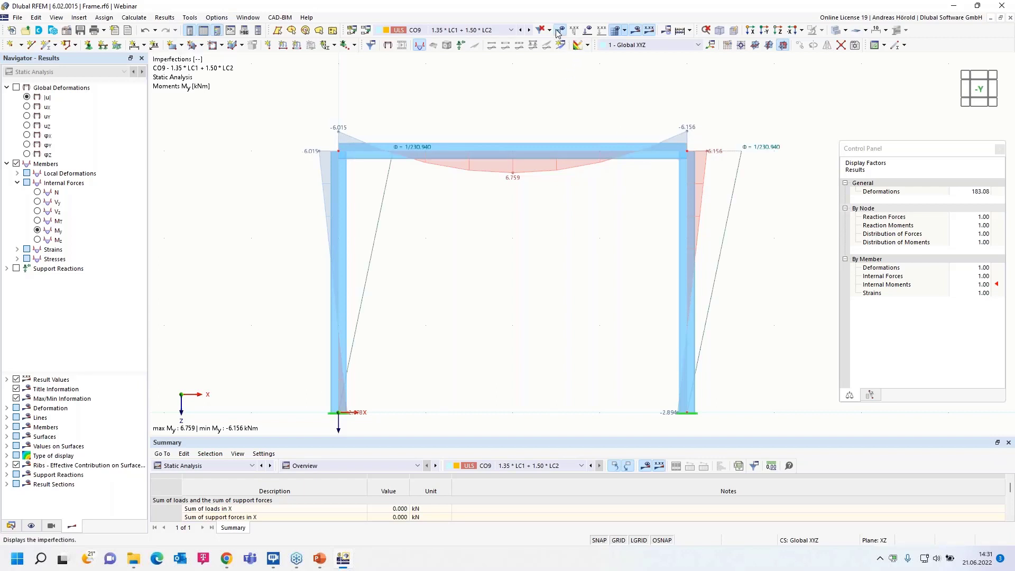
{"action": "left_click", "coordinate": [559, 32]}
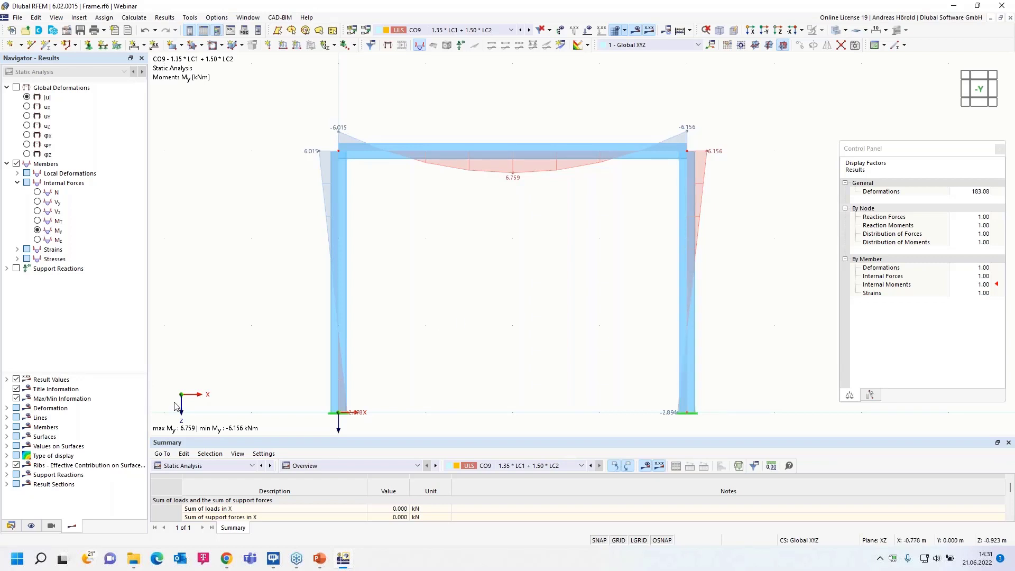
Enable structure modification for load combination CO9 and create a new structure modification for it.
{"action": "left_click", "coordinate": [11, 525]}
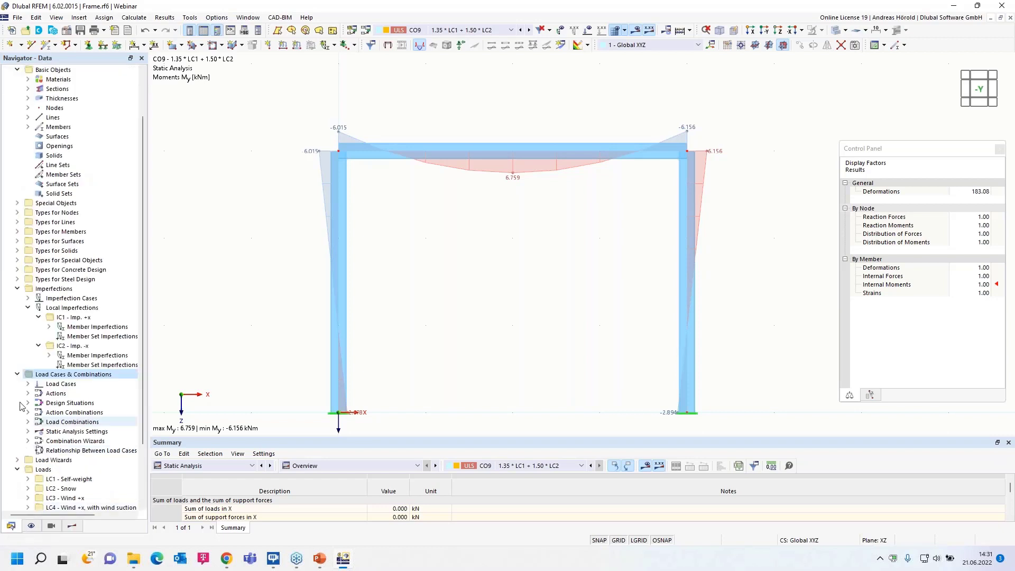
{"action": "right_click", "coordinate": [67, 376]}
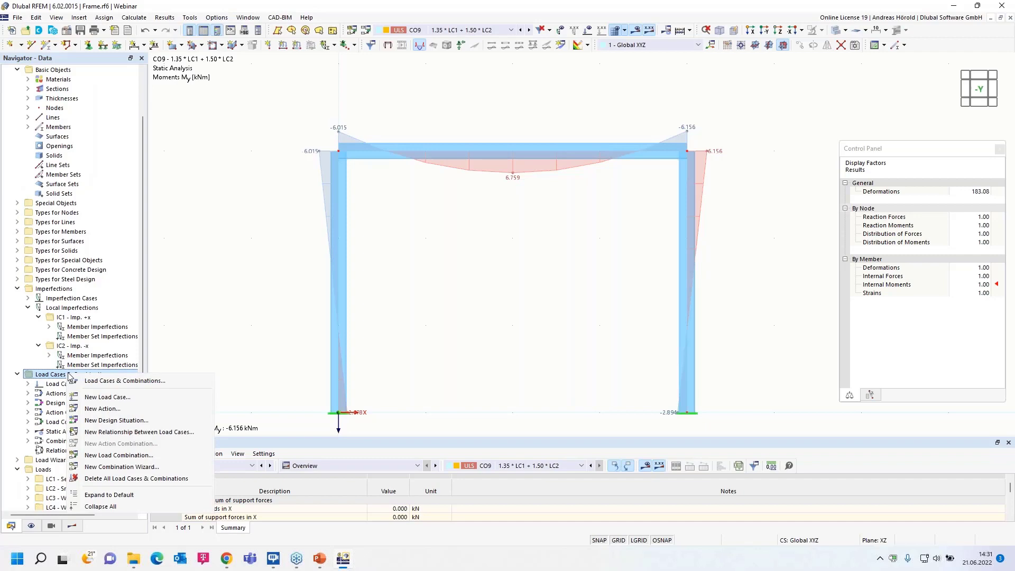
{"action": "left_click", "coordinate": [108, 383]}
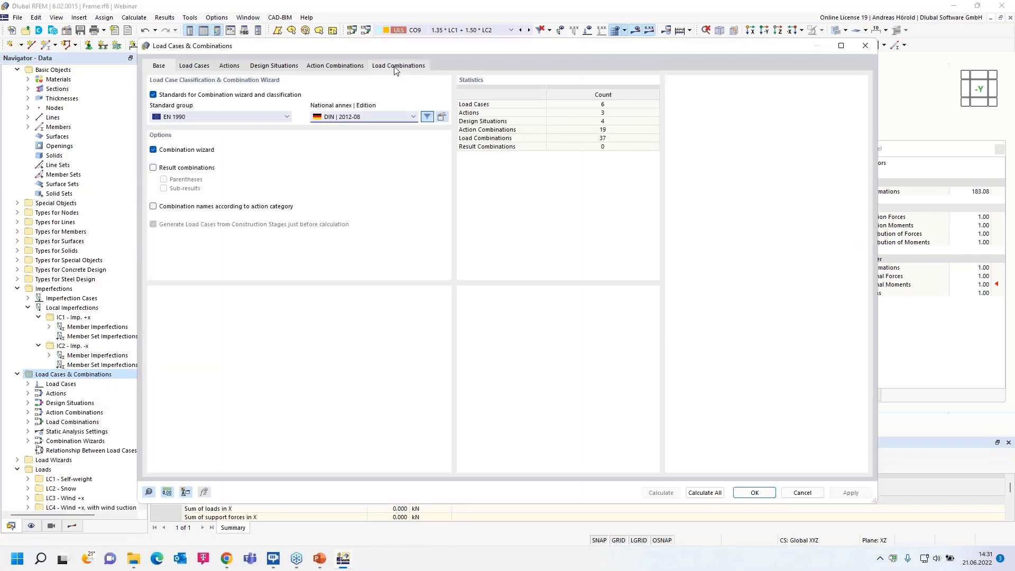
{"action": "left_click", "coordinate": [395, 68]}
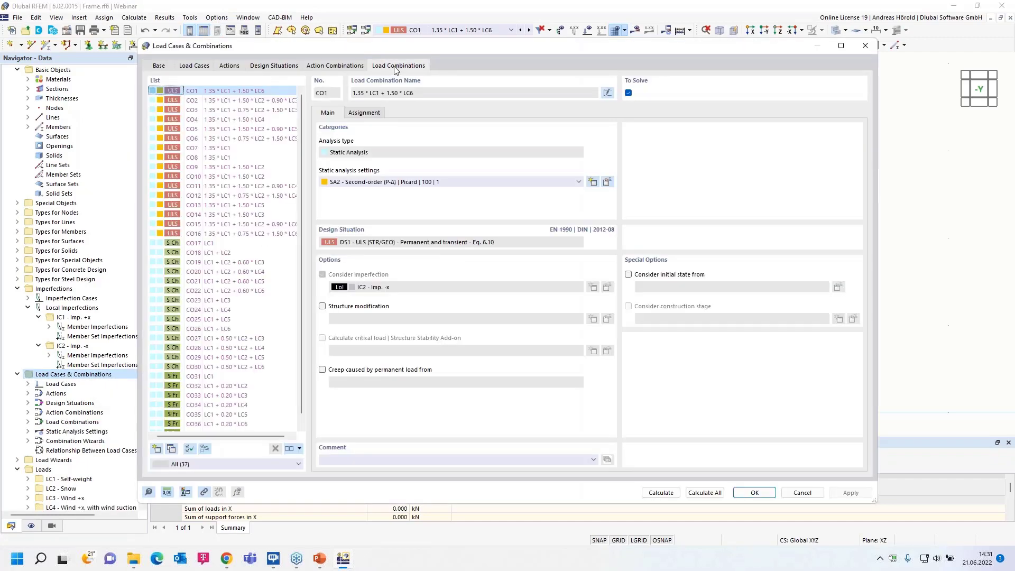
{"action": "left_click", "coordinate": [231, 169]}
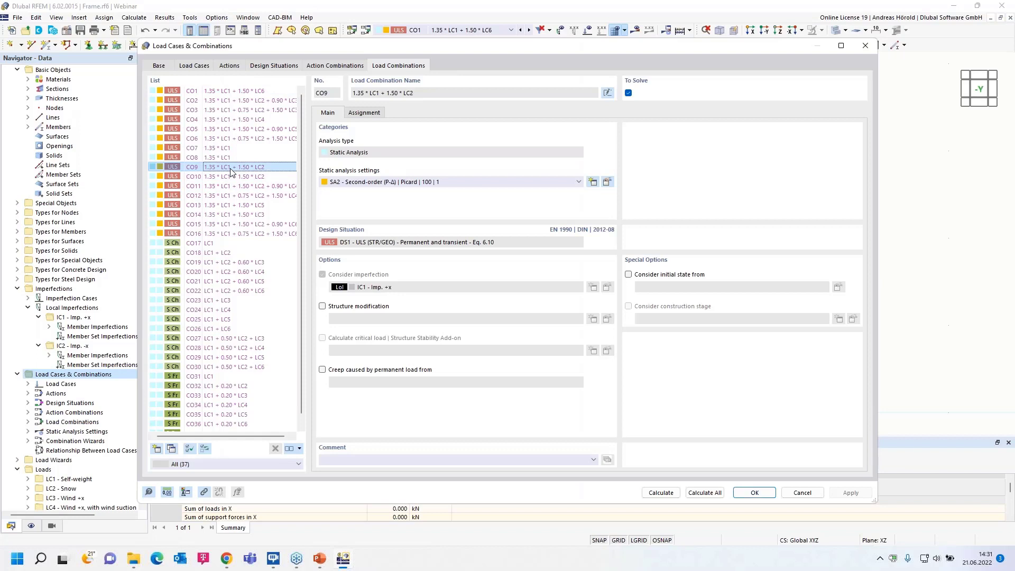
{"action": "left_click", "coordinate": [322, 306]}
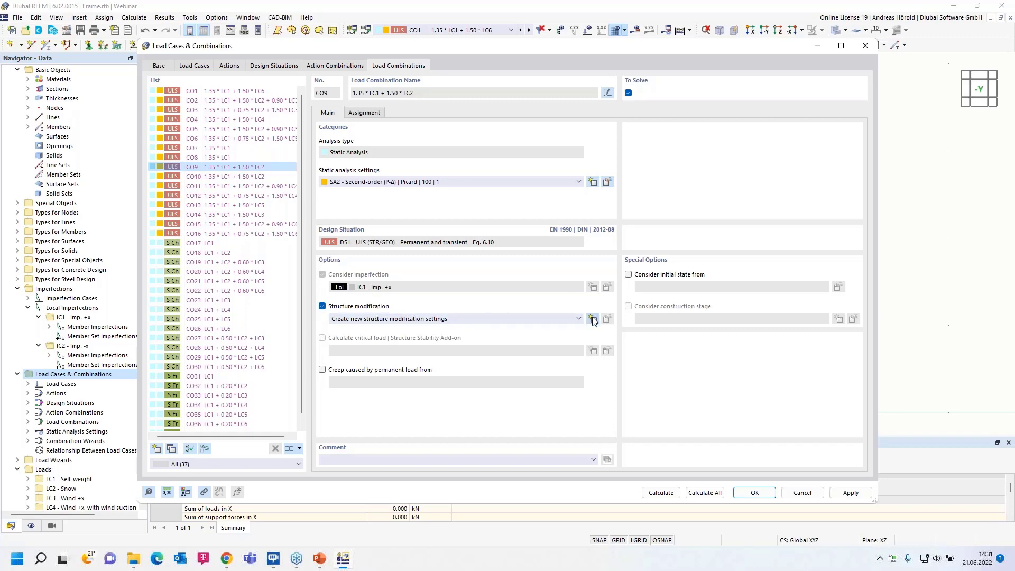
{"action": "left_click", "coordinate": [592, 319]}
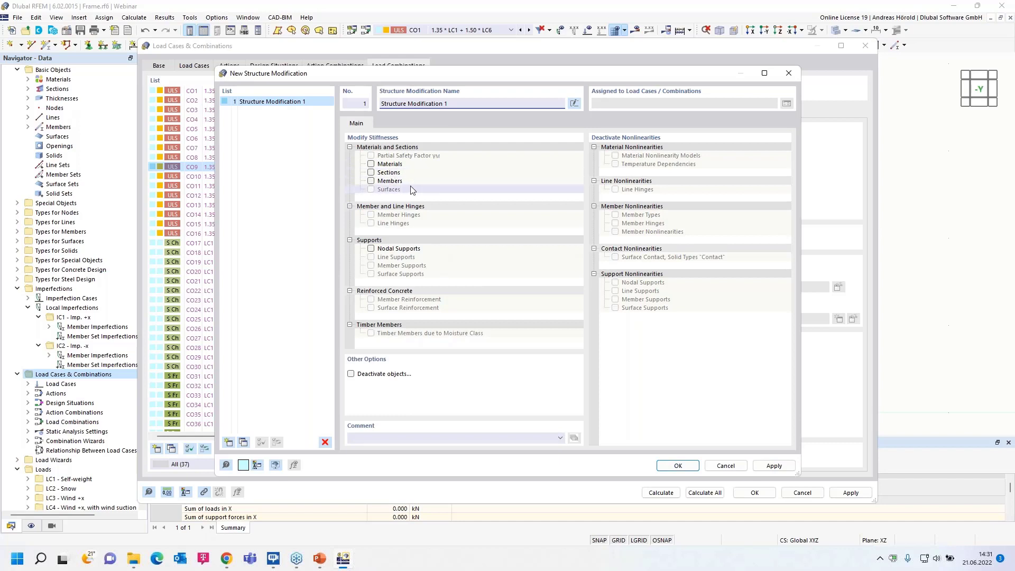
Examine the object deactivation options of the new structure modification, leaving deactivation switched off.
{"action": "left_click", "coordinate": [351, 374]}
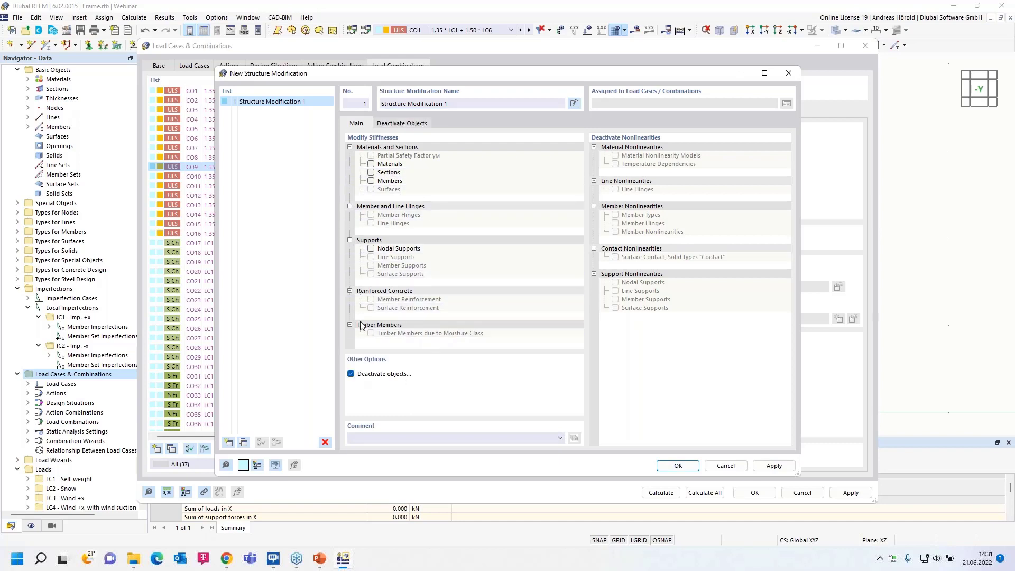
{"action": "left_click", "coordinate": [399, 124]}
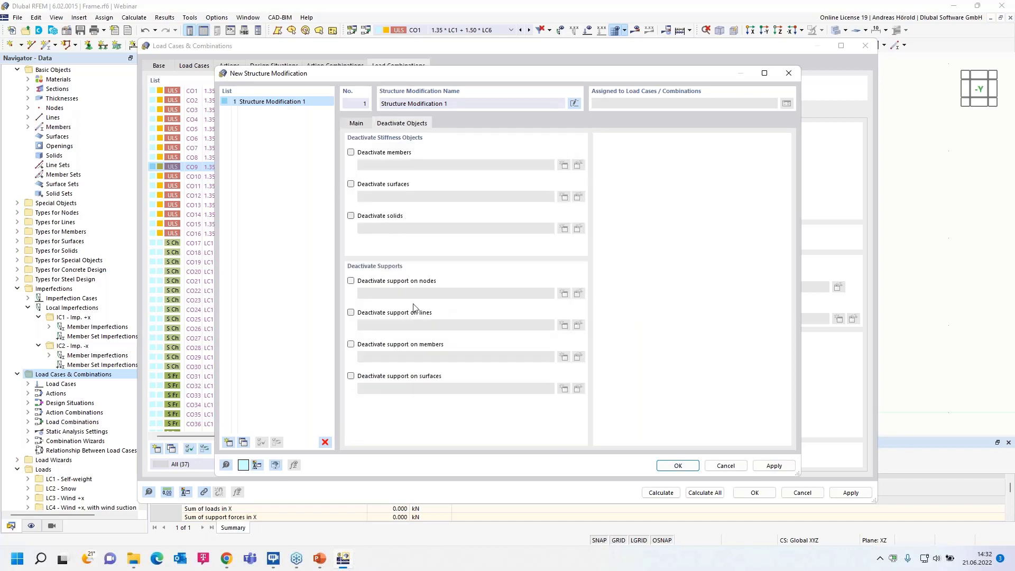
{"action": "left_click", "coordinate": [354, 124]}
{"action": "left_click", "coordinate": [351, 373]}
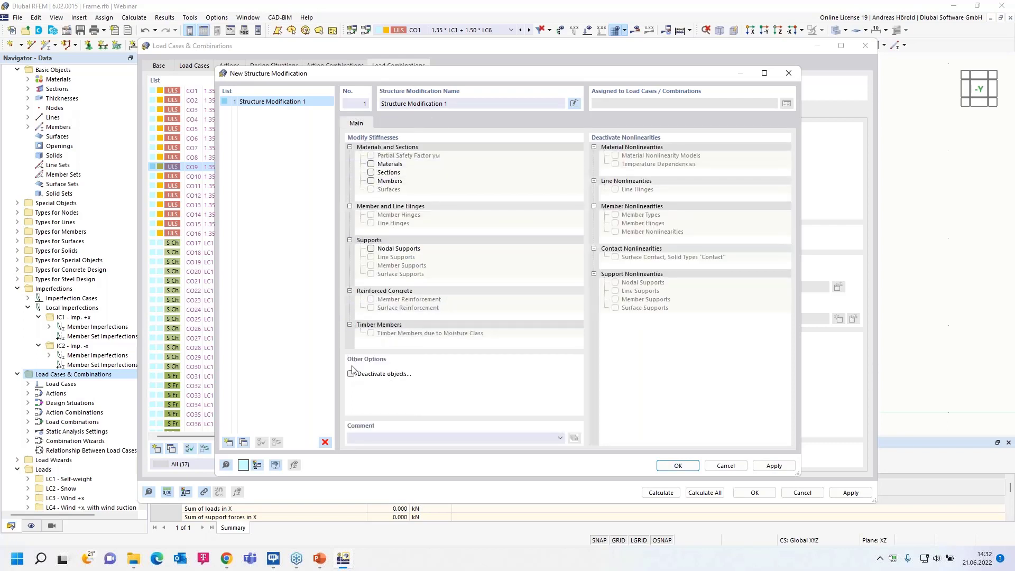
Activate member stiffness modification and create one of type Multiplier factor of total stiffnesses with k = 0.10.
{"action": "left_click", "coordinate": [371, 182]}
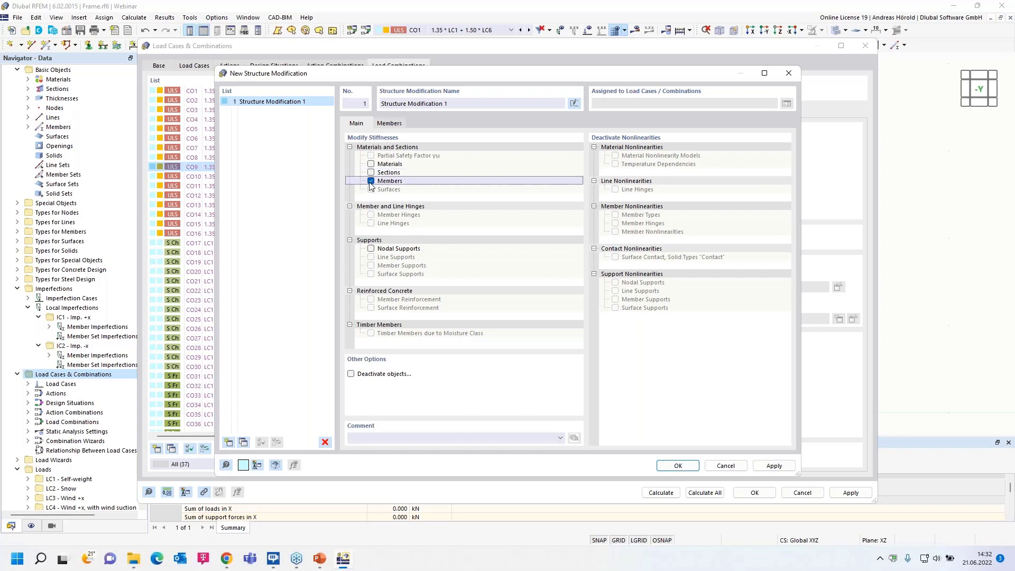
{"action": "left_click", "coordinate": [391, 123]}
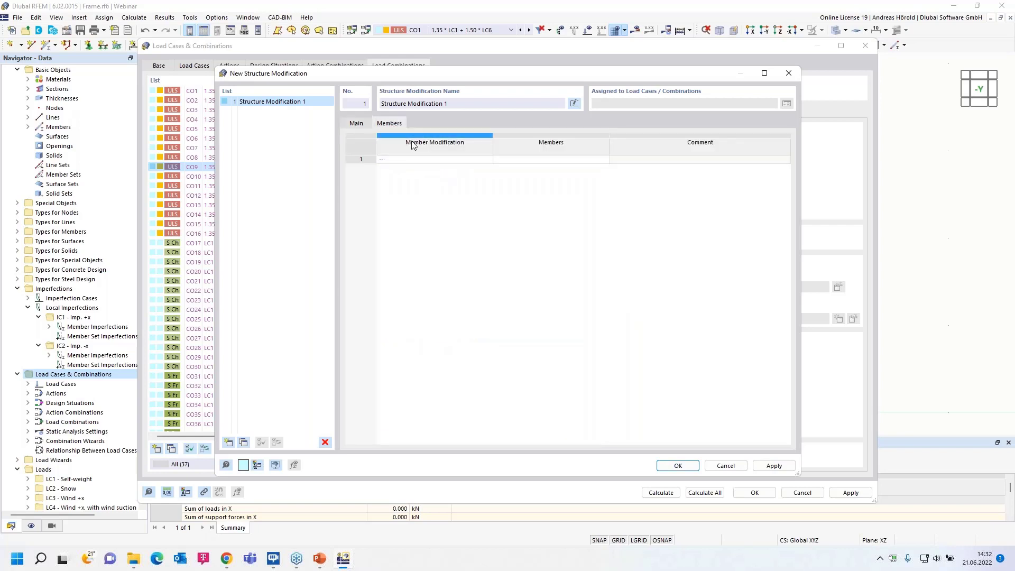
{"action": "left_click", "coordinate": [457, 159]}
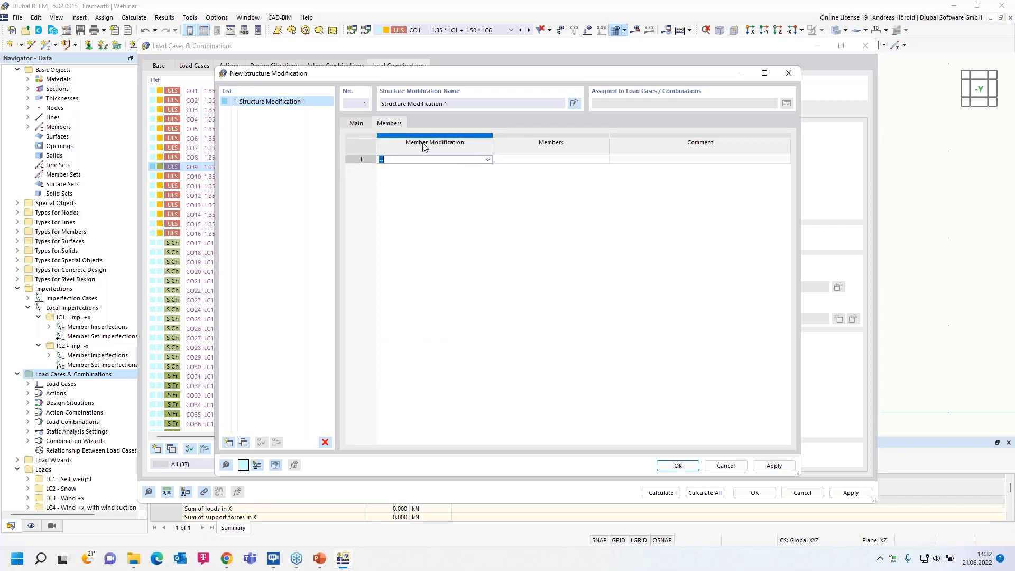
{"action": "left_click", "coordinate": [487, 160]}
{"action": "left_click", "coordinate": [476, 176]}
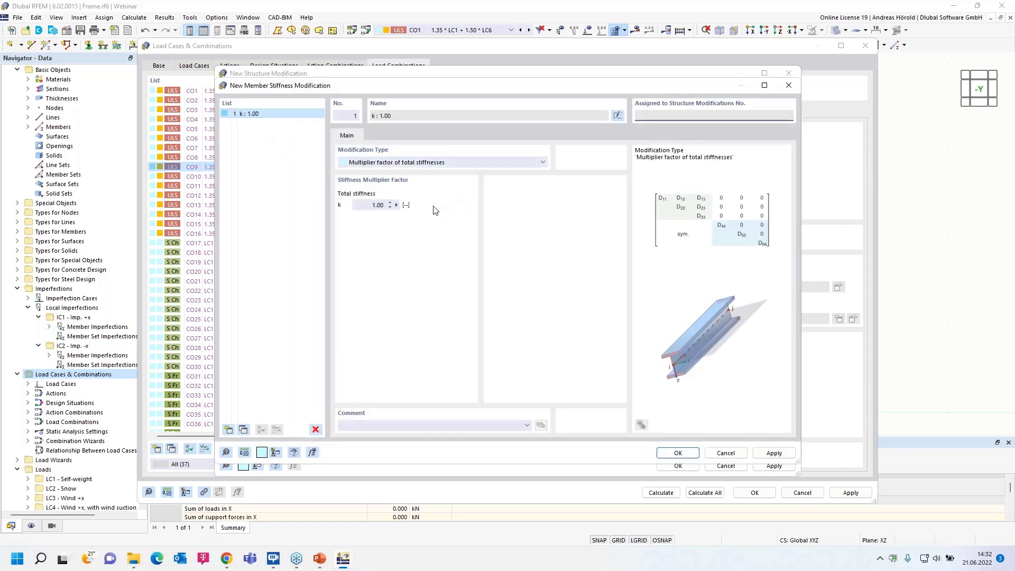
{"action": "left_click", "coordinate": [445, 164]}
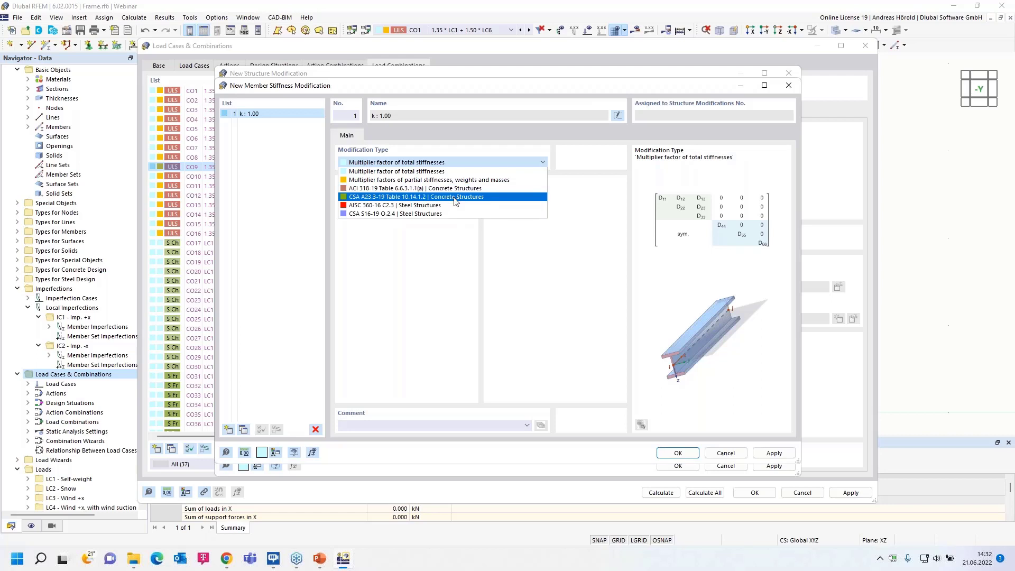
{"action": "left_click", "coordinate": [425, 172]}
{"action": "left_click", "coordinate": [378, 205]}
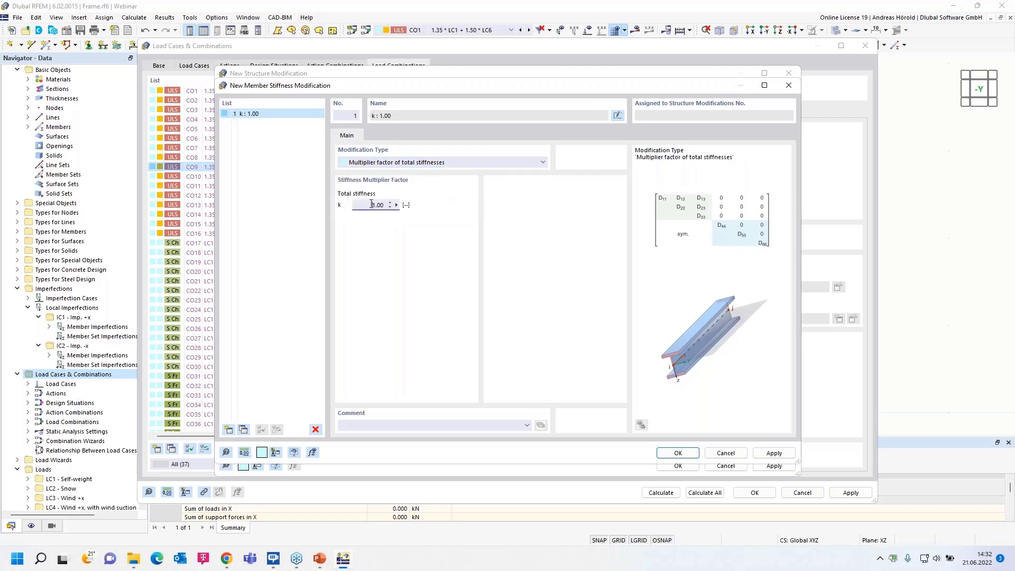
{"action": "key", "text": "BackSpace"}
{"action": "left_click", "coordinate": [678, 453]}
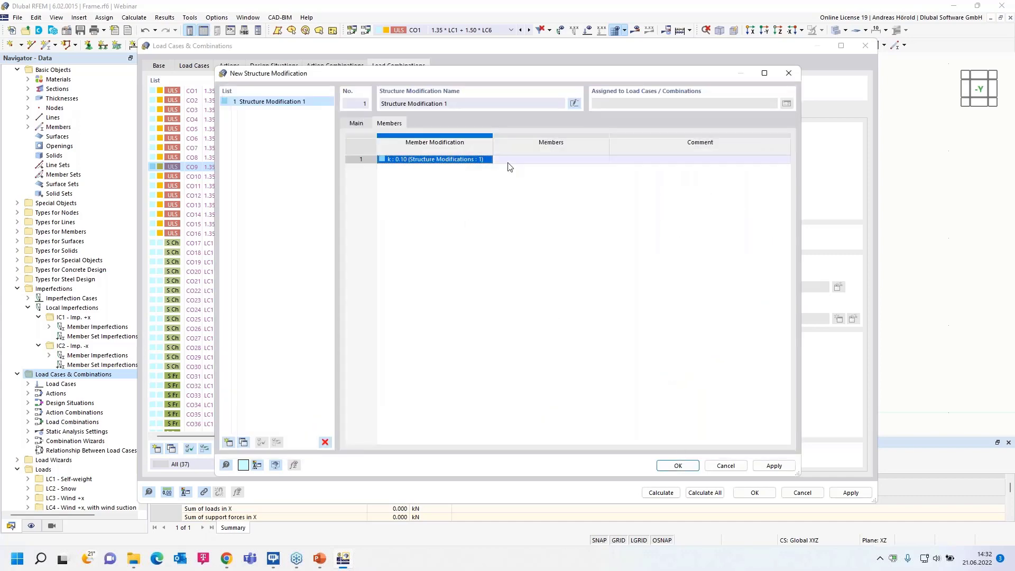
Assign the member stiffness modification to member 3, the beam, and accept the structure modification for CO9.
{"action": "left_click", "coordinate": [545, 160]}
{"action": "left_click", "coordinate": [600, 160]}
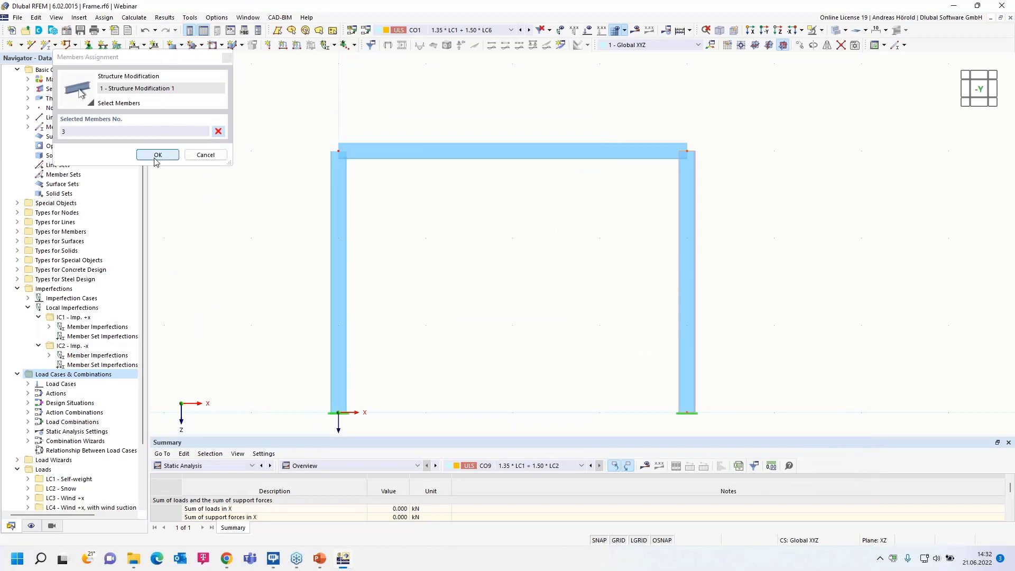
{"action": "left_click", "coordinate": [157, 154]}
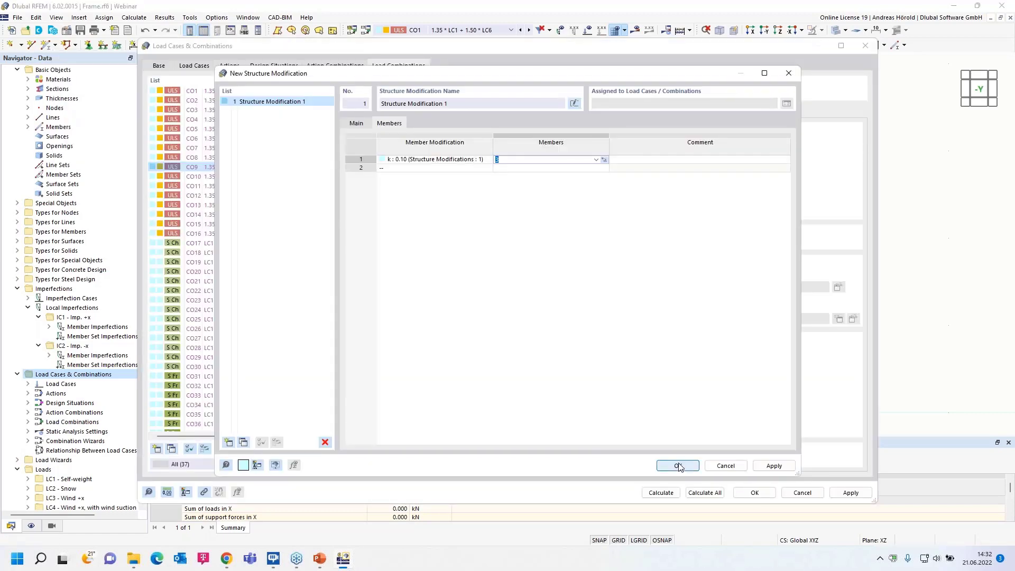
{"action": "left_click", "coordinate": [678, 466]}
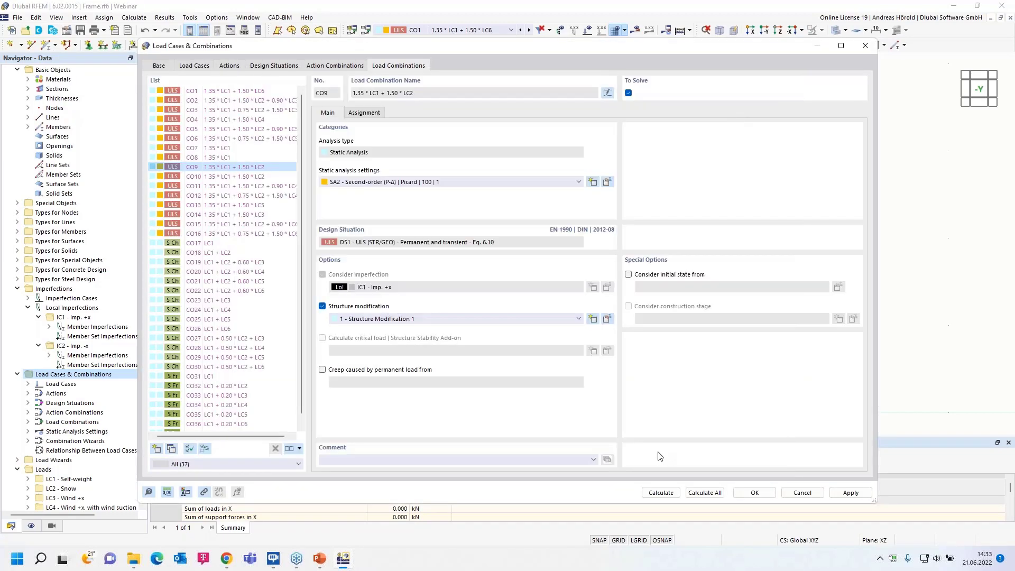
Recalculate CO9 with the structure modification and examine the bending moments My at the beam and frame corners.
{"action": "left_click", "coordinate": [660, 493]}
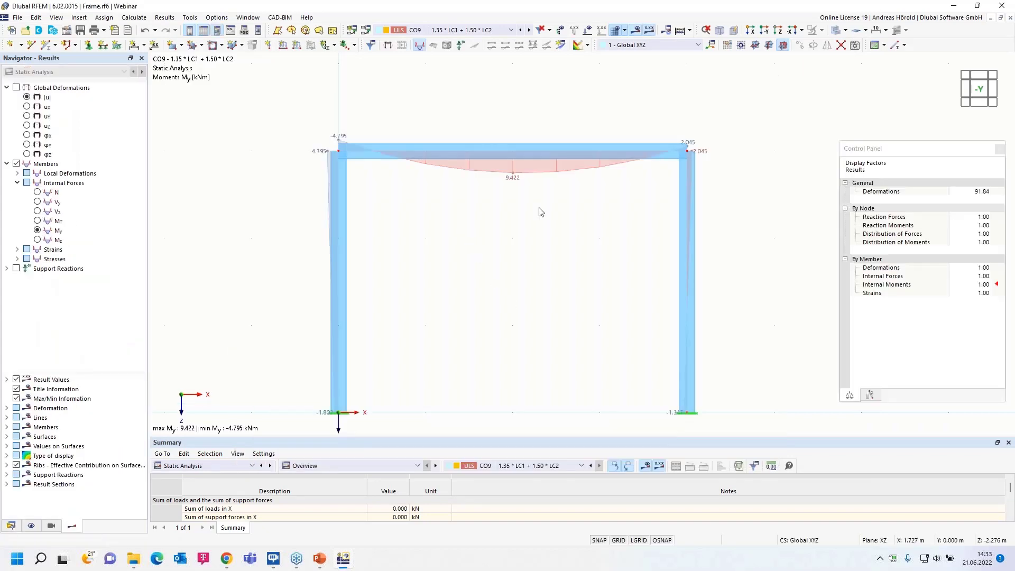
{"action": "scroll", "coordinate": [543, 209], "scroll_direction": "up", "scroll_amount": 2}
{"action": "middle_click_drag", "start_coordinate": [548, 245], "coordinate": [536, 255]}
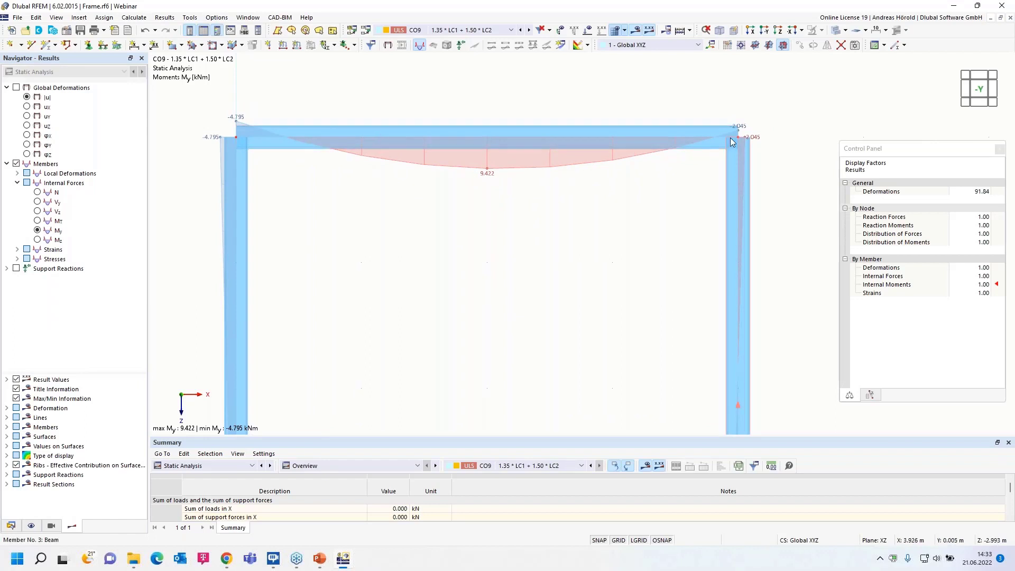
{"action": "scroll", "coordinate": [464, 242], "scroll_direction": "down", "scroll_amount": 2}
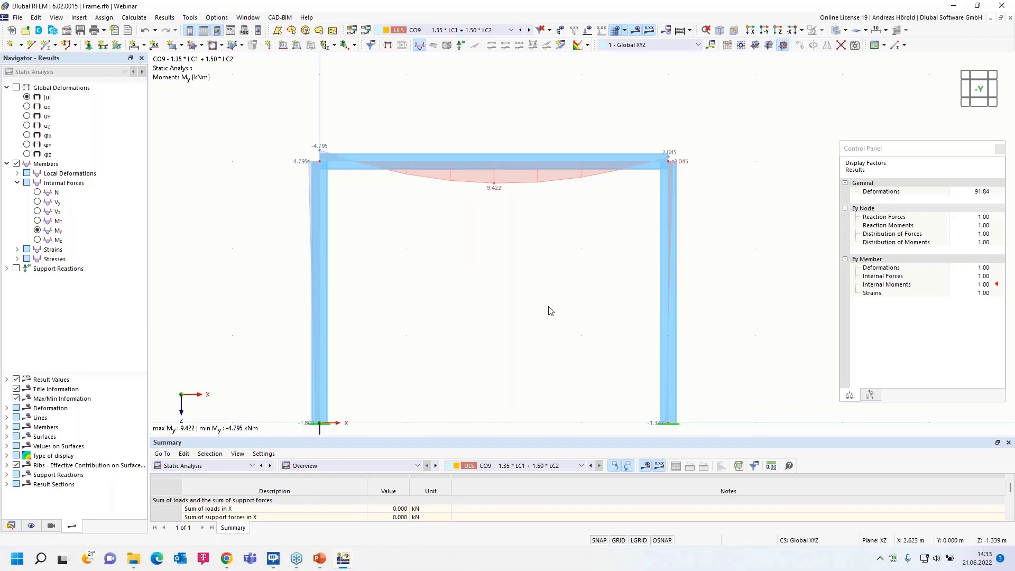
{"action": "middle_click_drag", "start_coordinate": [550, 311], "coordinate": [564, 277]}
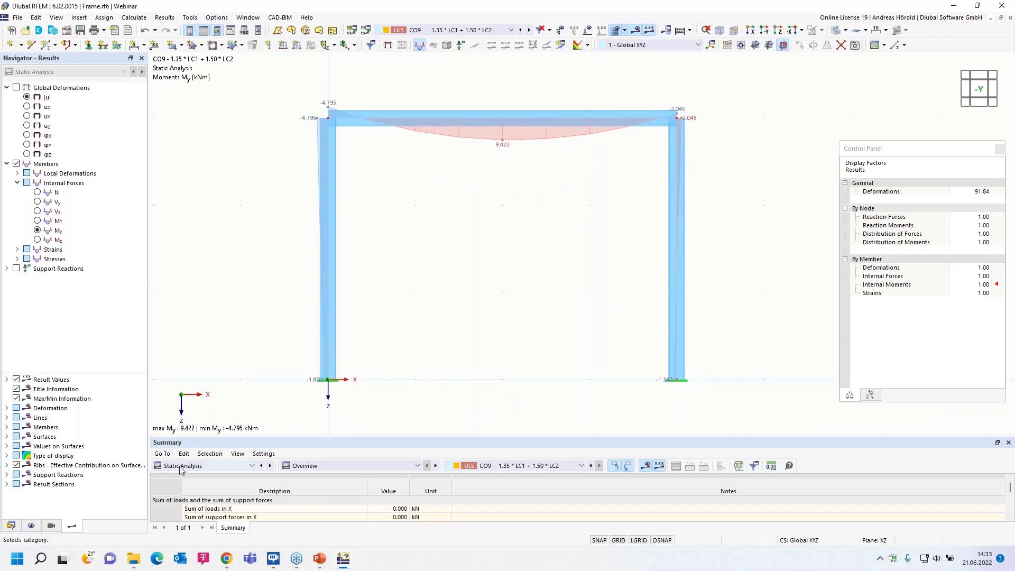
Switch to the open model 2022-06-02_Hall with ofiice building_3_finished.rf6.
{"action": "left_click", "coordinate": [11, 526]}
{"action": "scroll", "coordinate": [7, 105], "scroll_direction": "up", "scroll_amount": 2}
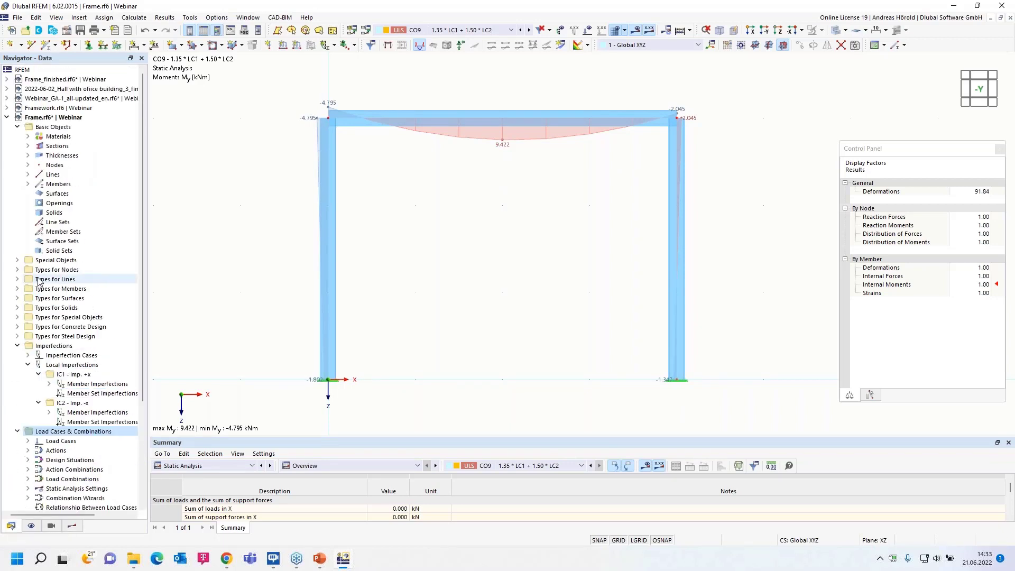
{"action": "left_click", "coordinate": [86, 89]}
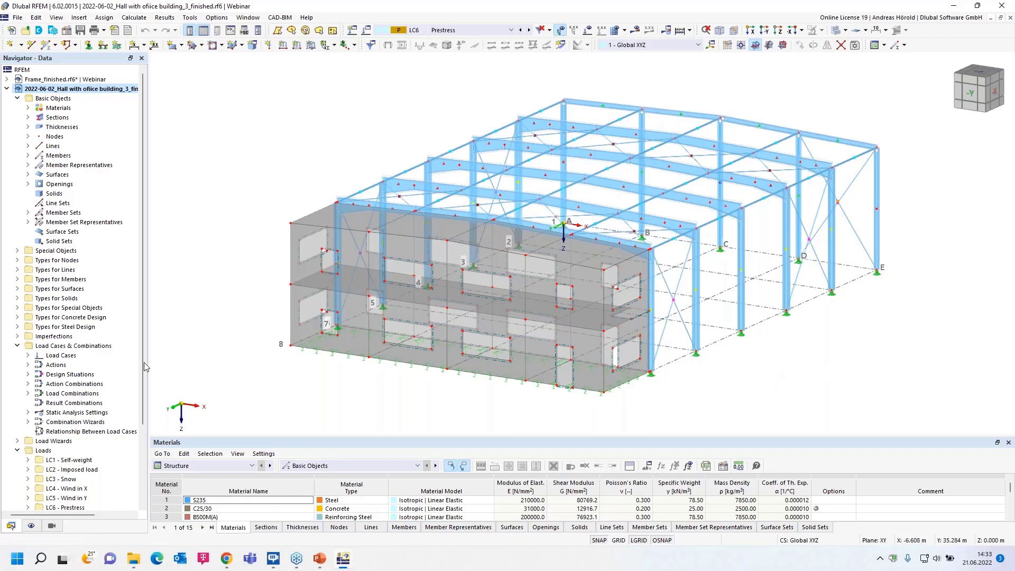
Open the hall model's load cases and combinations and examine its design situations, result combinations and generated load combinations.
{"action": "right_click", "coordinate": [92, 350]}
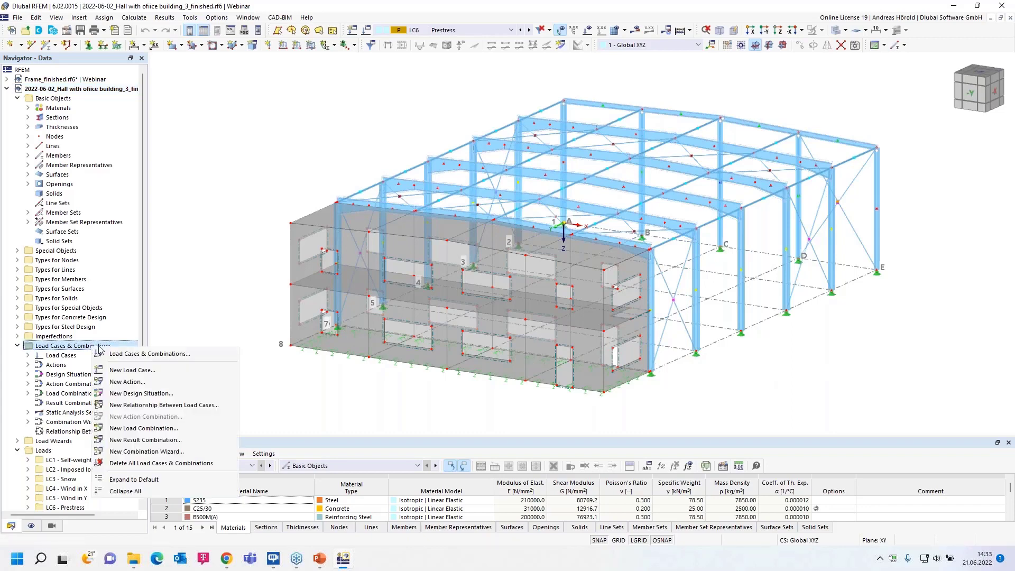
{"action": "left_click", "coordinate": [162, 355]}
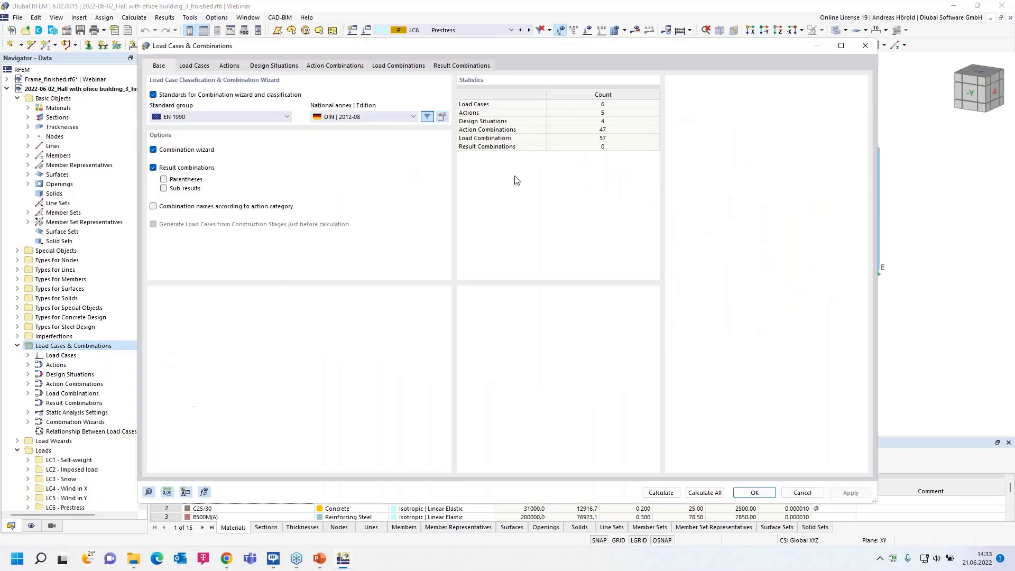
{"action": "left_click", "coordinate": [275, 66]}
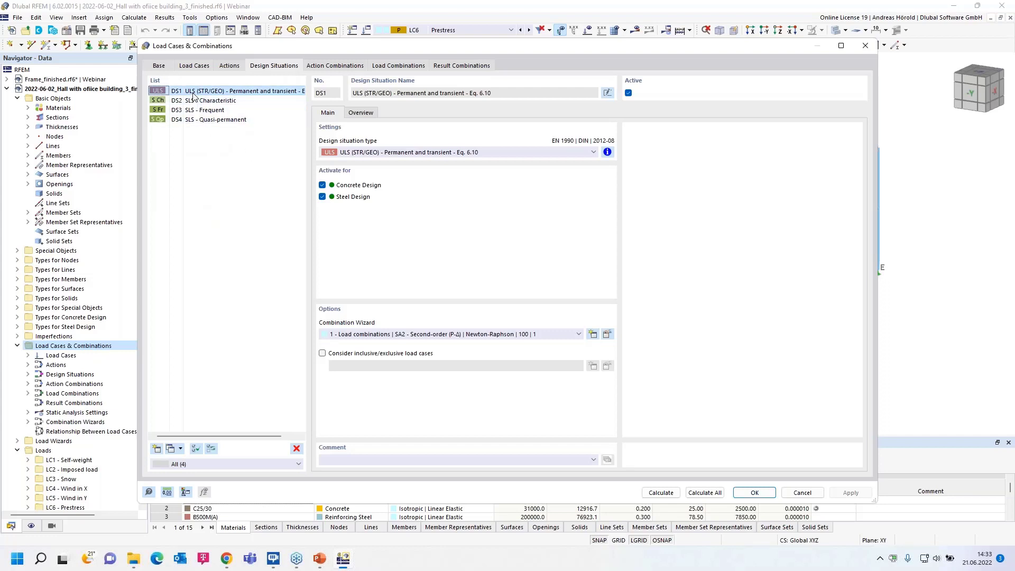
{"action": "left_click", "coordinate": [460, 67]}
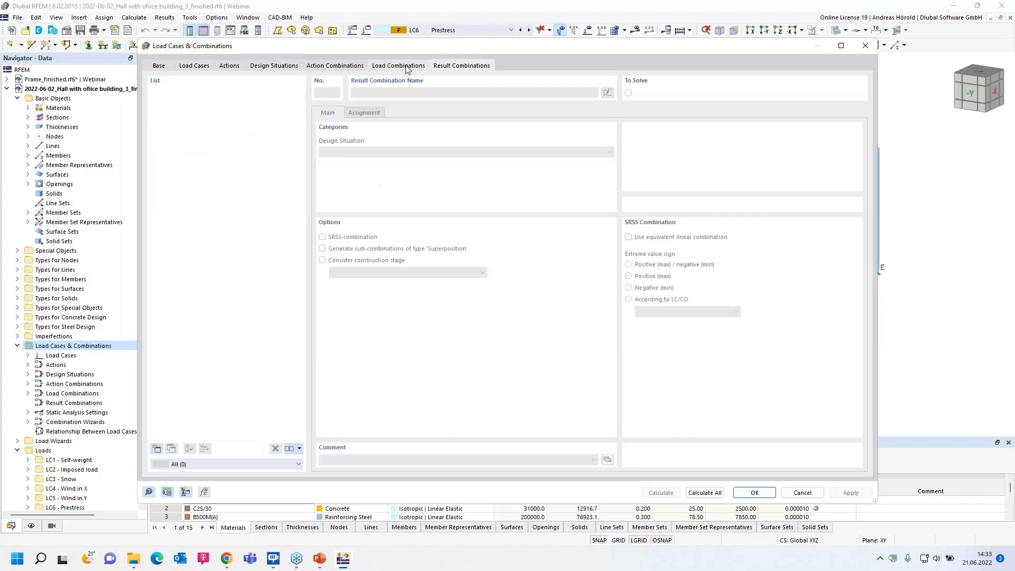
{"action": "left_click", "coordinate": [405, 67]}
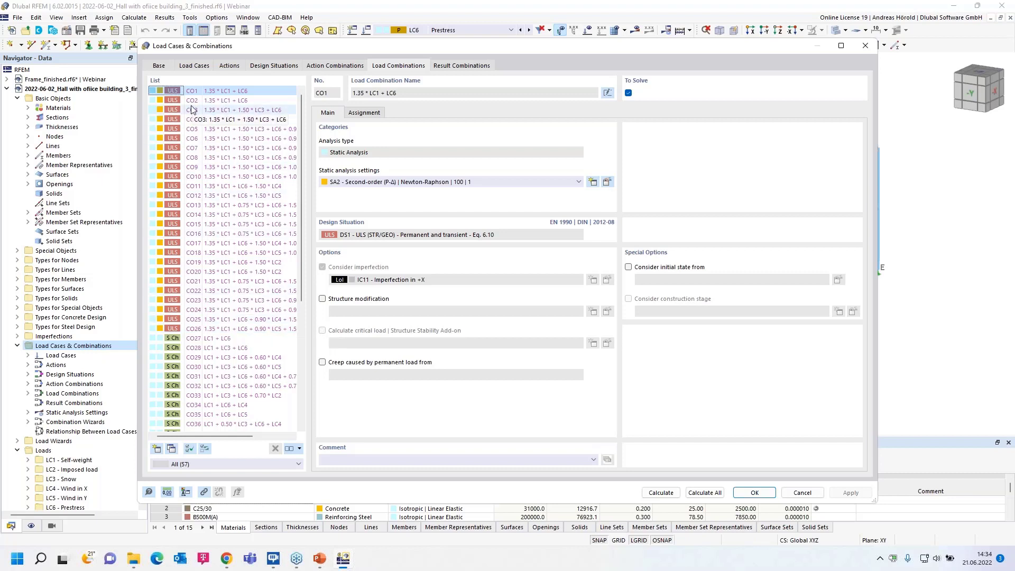
Enable reducing the number of generated combinations in the combination wizard of DS1, regenerate the load combinations and accept them.
{"action": "left_click", "coordinate": [273, 66]}
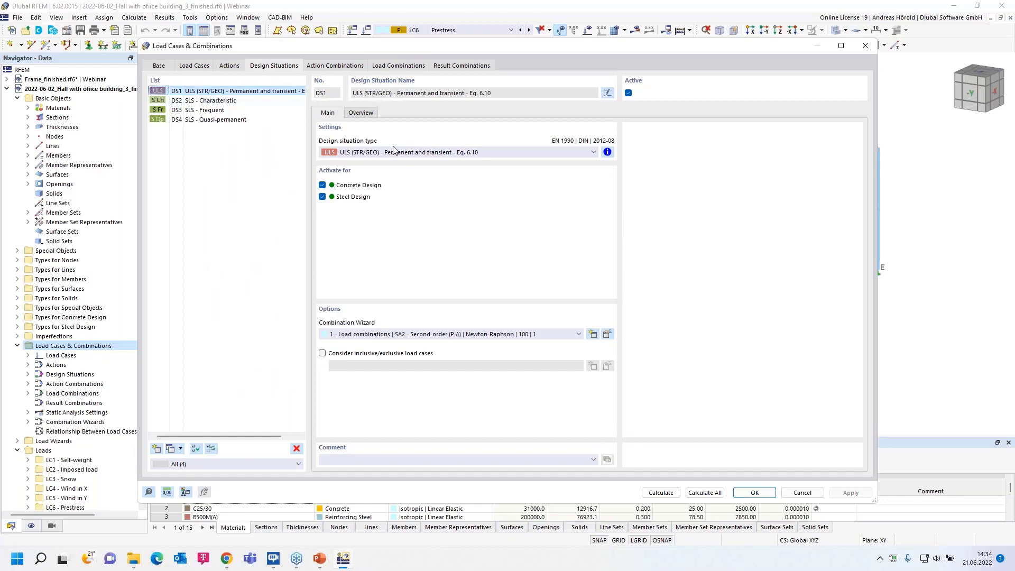
{"action": "left_click", "coordinate": [608, 335]}
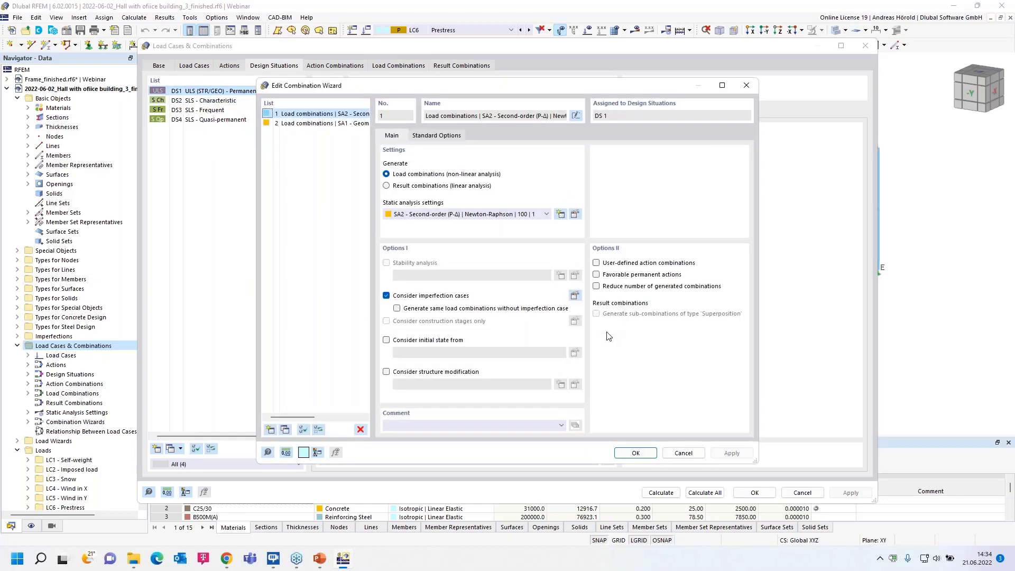
{"action": "left_click", "coordinate": [596, 286]}
{"action": "left_click", "coordinate": [636, 452]}
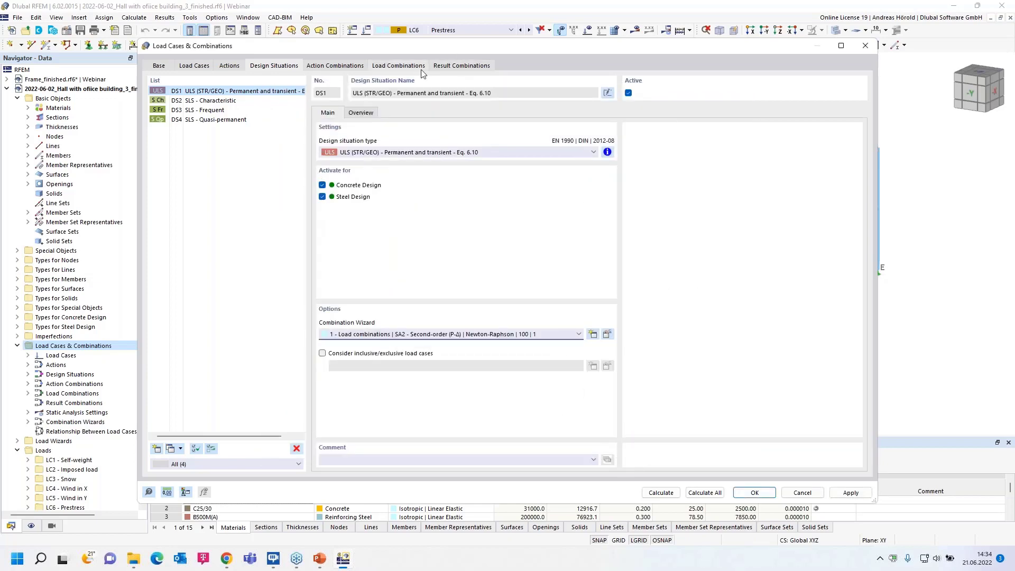
{"action": "left_click", "coordinate": [392, 67]}
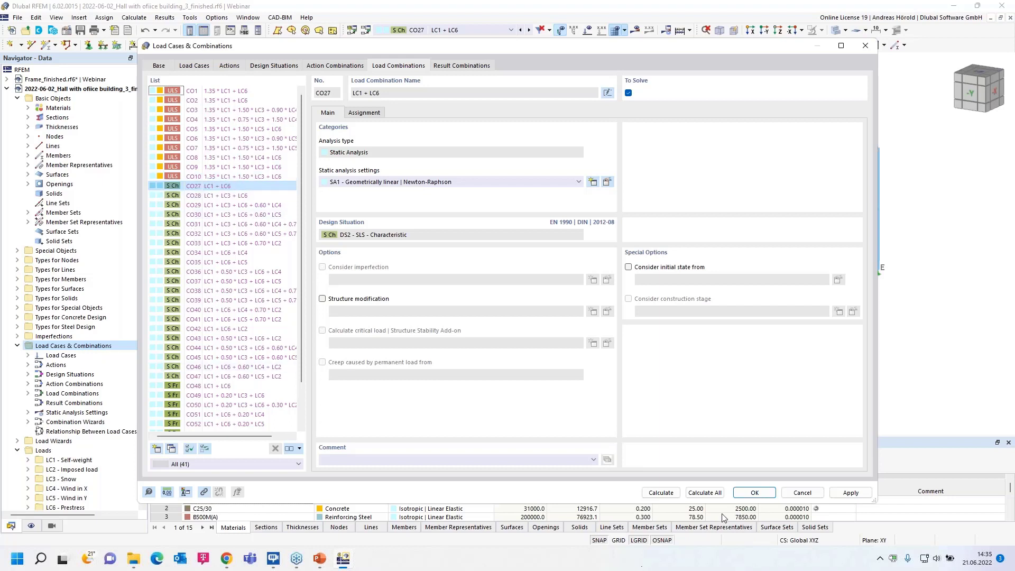
{"action": "left_click", "coordinate": [756, 493]}
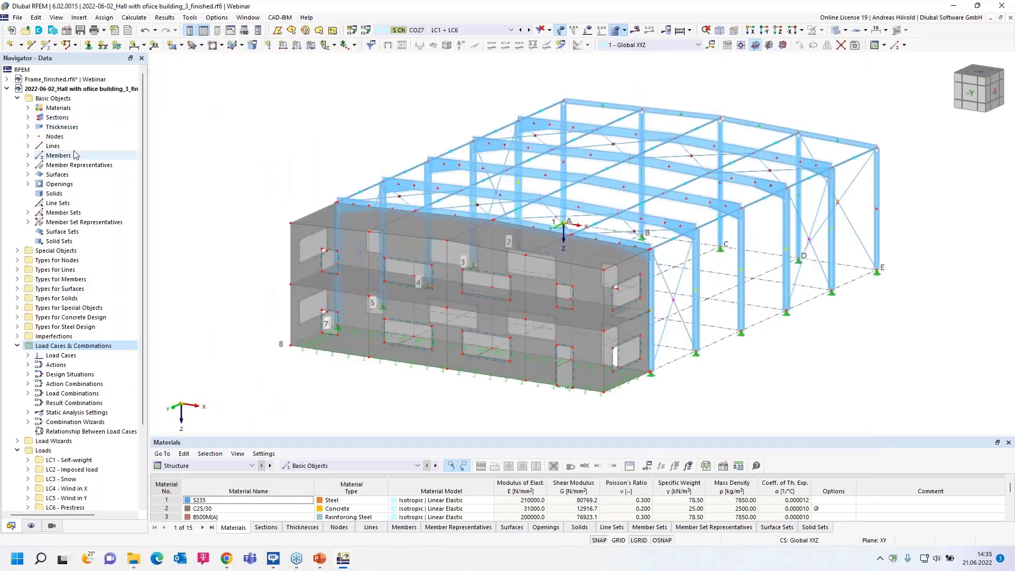
Switch to the Webinar_GA-1_all-updated_en.rf6 model and examine the uz displacements of the soil massif under LC5.
{"action": "left_click", "coordinate": [6, 88]}
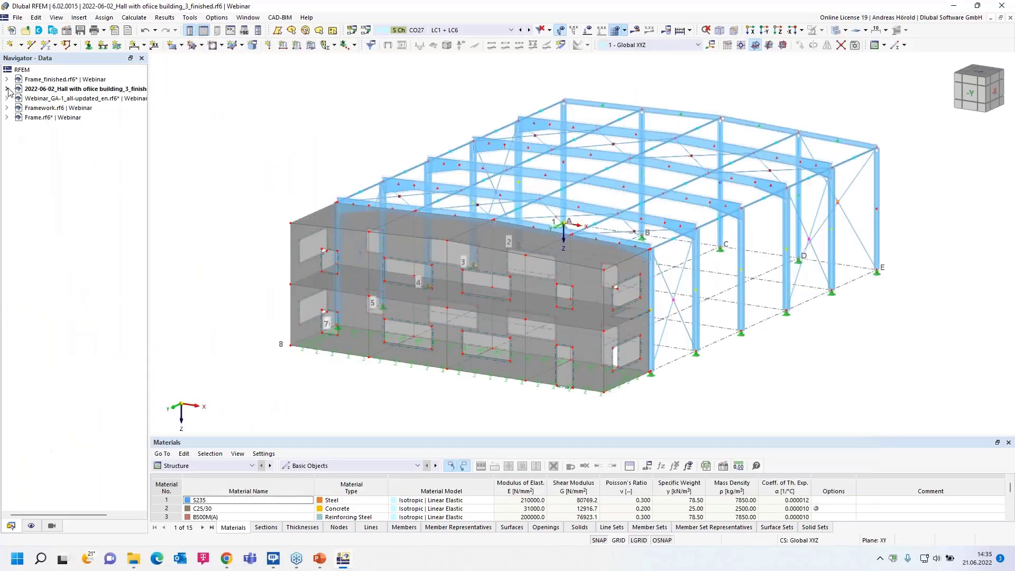
{"action": "left_click", "coordinate": [62, 99]}
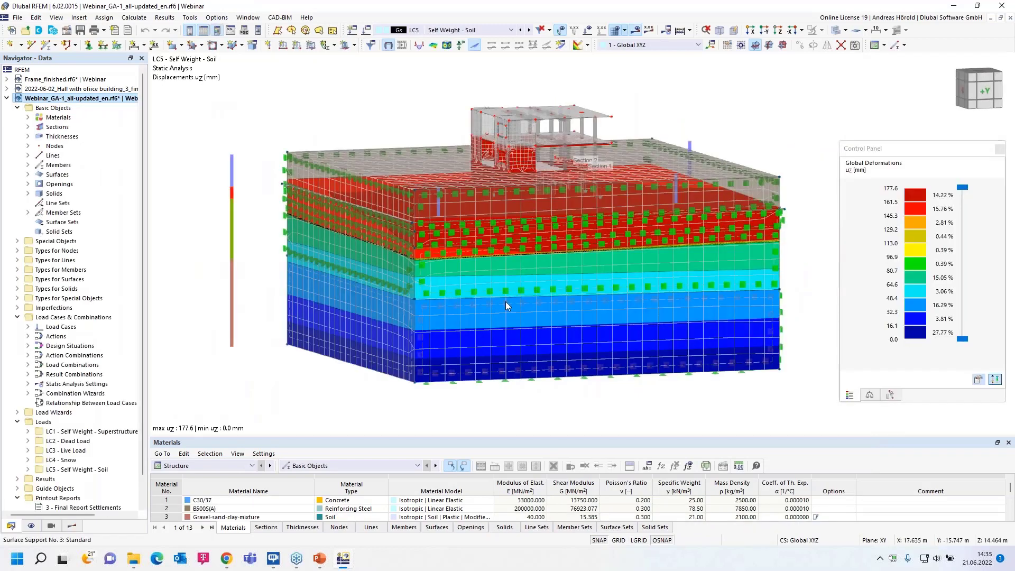
{"action": "mouse_move", "coordinate": [278, 413]}
{"action": "middle_mouse_down", "text": "ctrl"}
{"action": "mouse_move", "coordinate": [284, 384]}
{"action": "mouse_move", "coordinate": [290, 408]}
{"action": "mouse_move", "coordinate": [235, 403]}
{"action": "mouse_move", "coordinate": [283, 414]}
{"action": "middle_mouse_up", "text": "ctrl"}
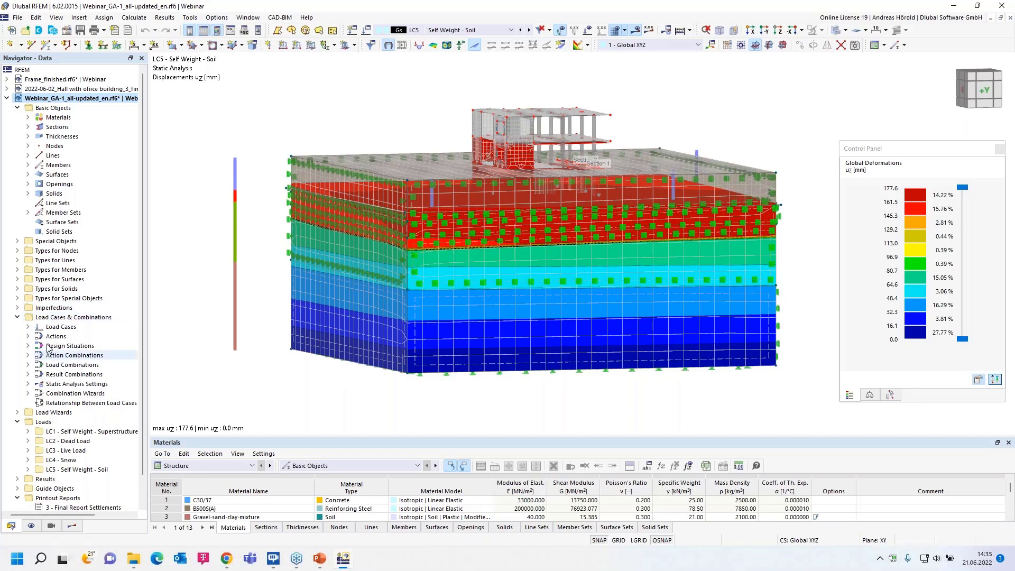
Switch to the running PowerPoint slide show and advance to the slide on the geostatic stress state as initial state.
{"action": "mouse_move", "coordinate": [320, 559]}
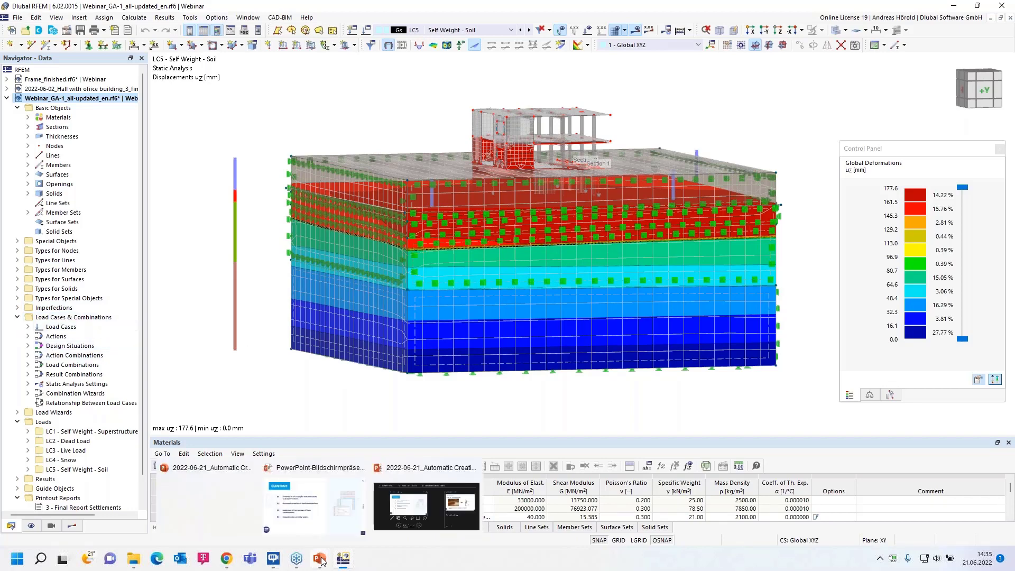
{"action": "left_click", "coordinate": [313, 507]}
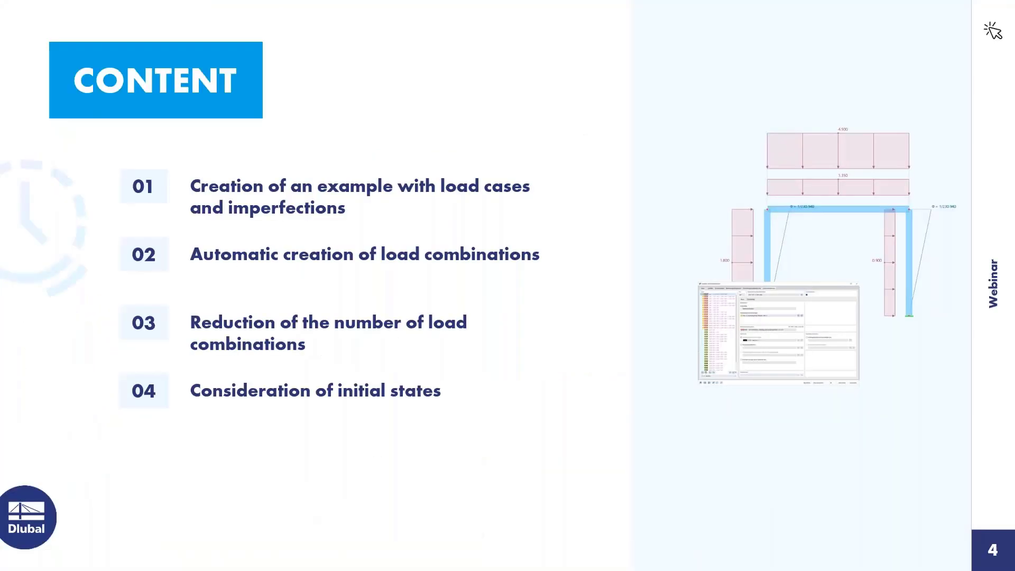
{"action": "left_click", "coordinate": [843, 438]}
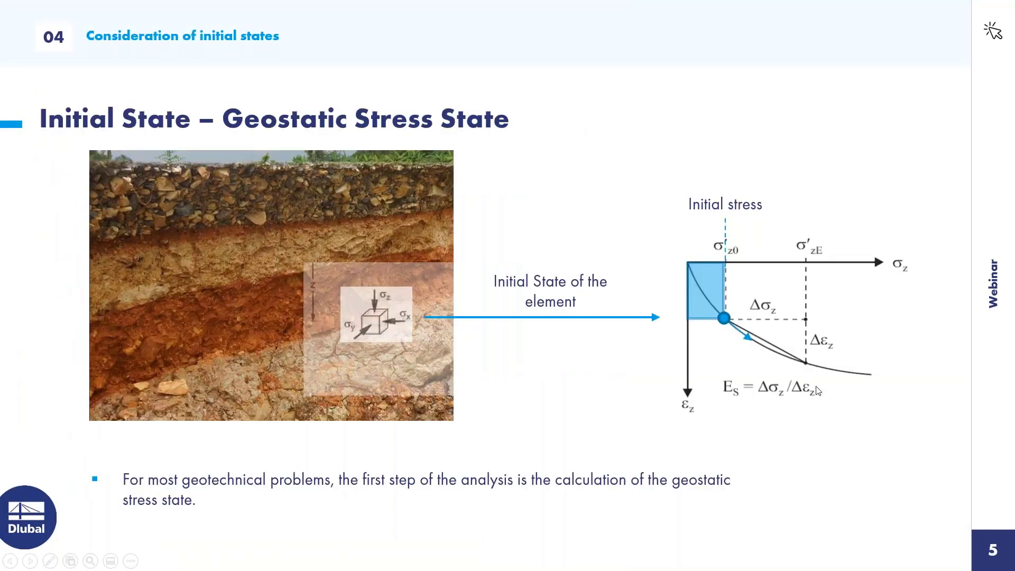
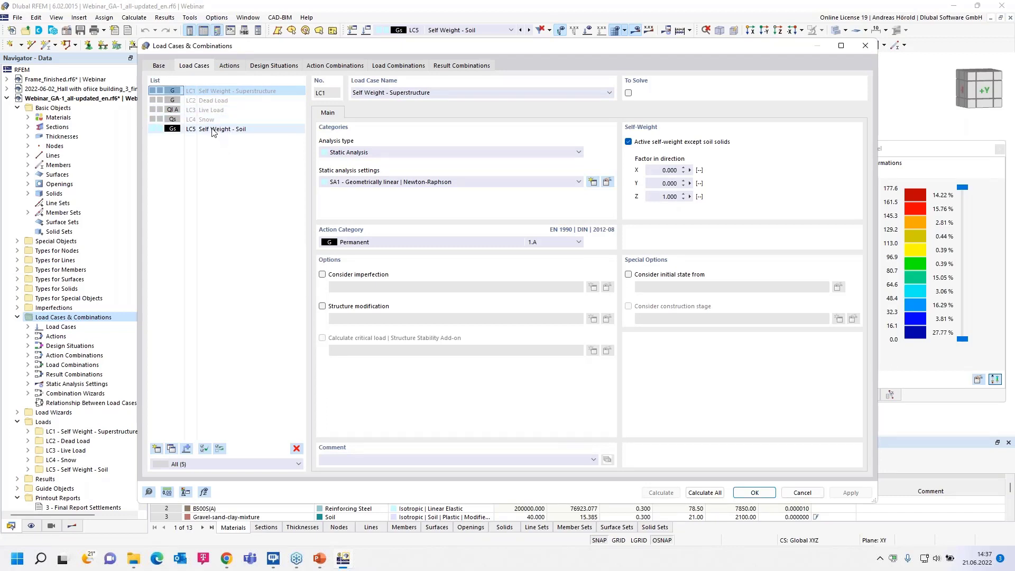
Review load case LC5 Self Weight - Soil and its available action categories, choosing Permanent/Soil.
{"action": "left_click", "coordinate": [214, 131]}
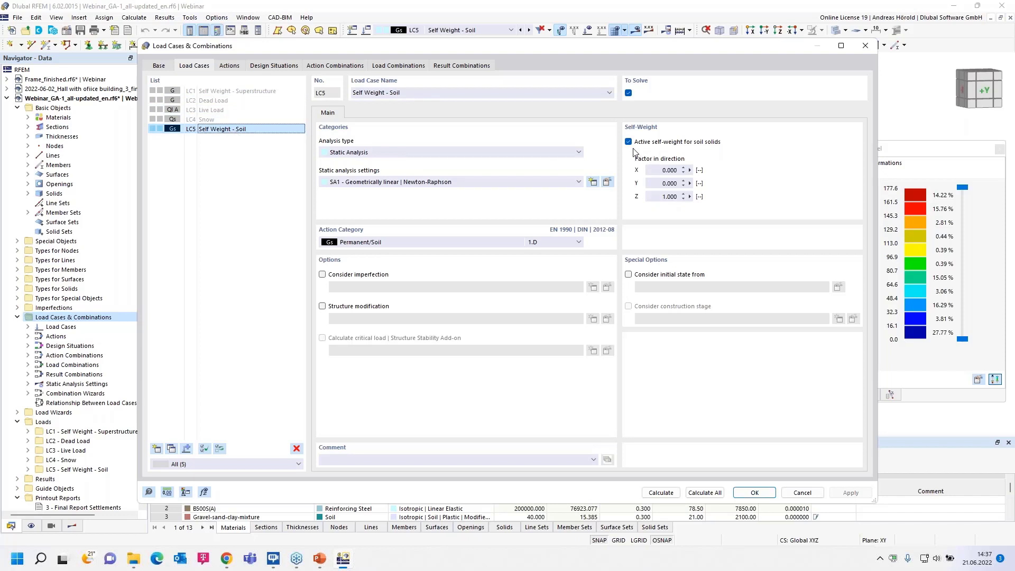
{"action": "left_click", "coordinate": [394, 243]}
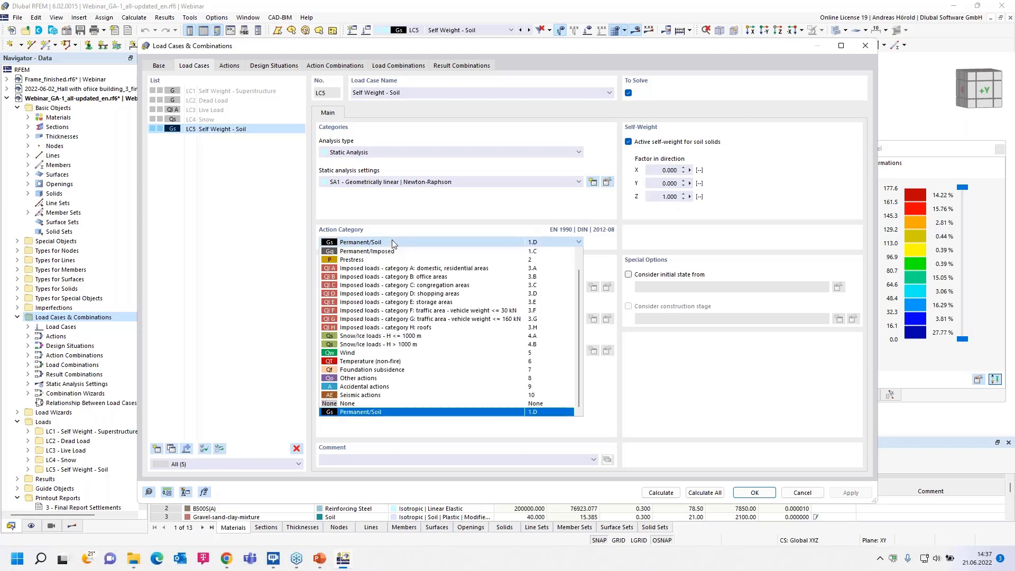
{"action": "left_click", "coordinate": [379, 413]}
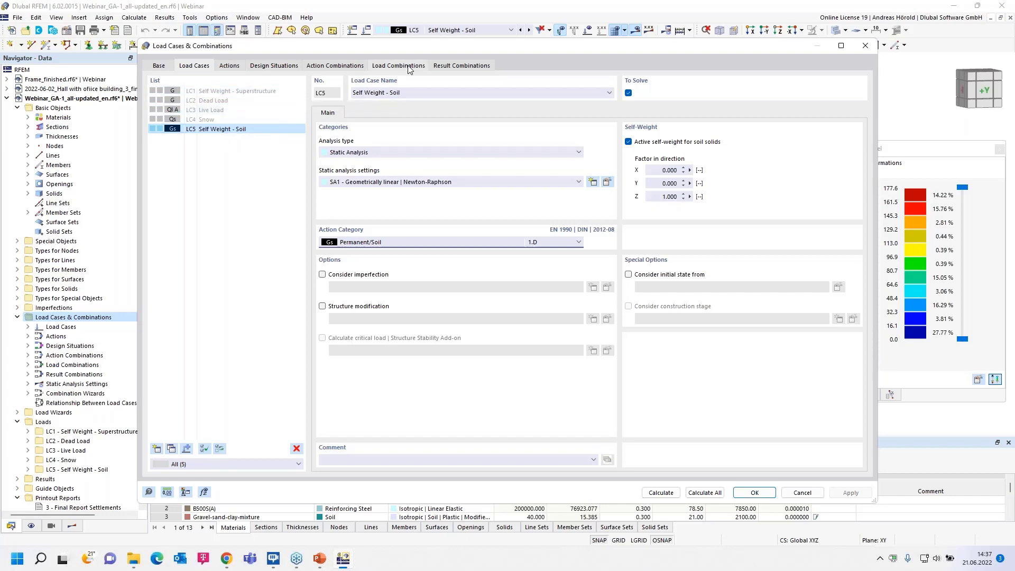
Examine the initial state option in the combination wizard assigned to DS1 and close the wizard without changes.
{"action": "left_click", "coordinate": [275, 66]}
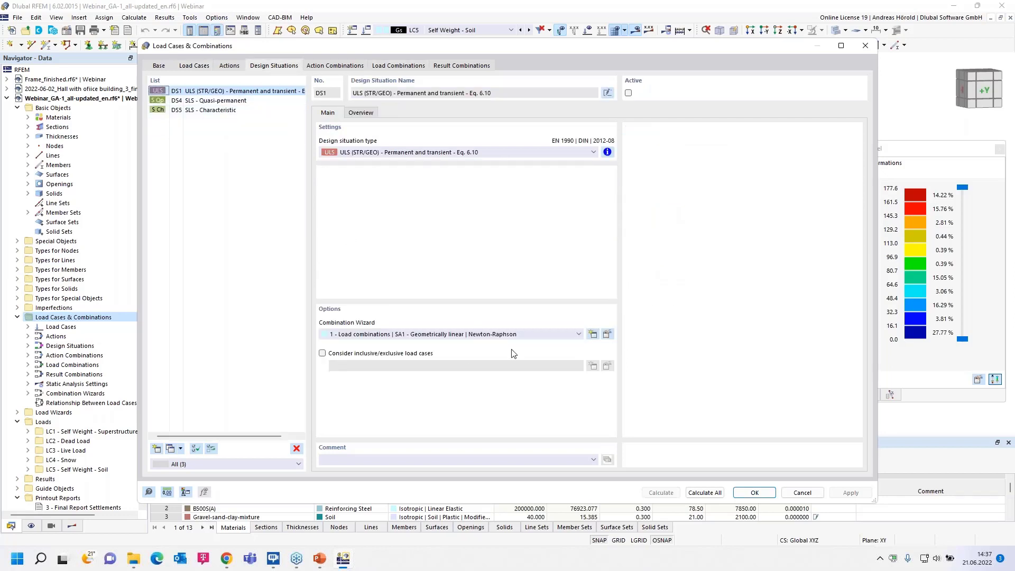
{"action": "left_click", "coordinate": [608, 335]}
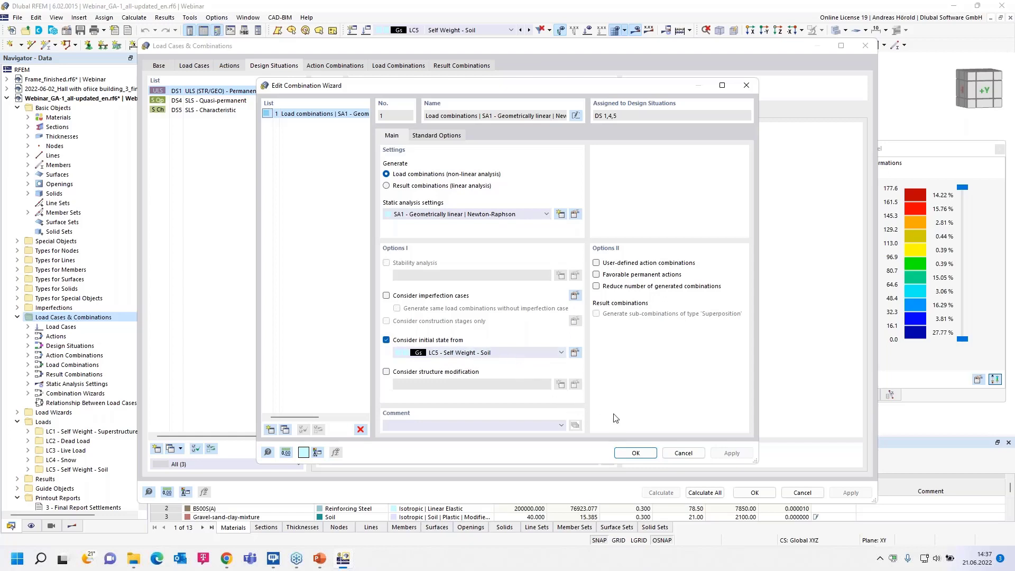
{"action": "left_click", "coordinate": [683, 452]}
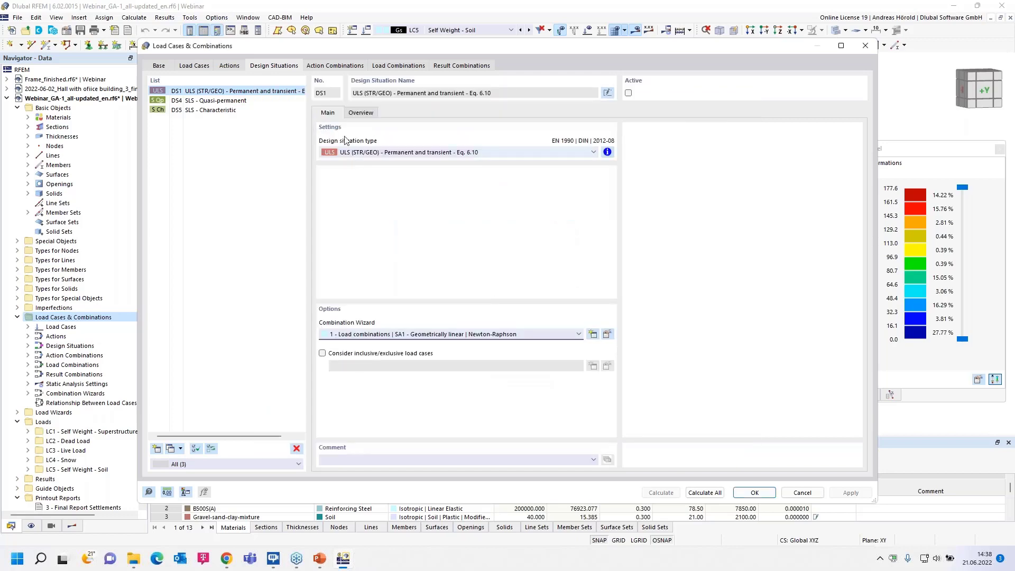
Examine load combinations CO1 and CO2 and result combination RC1, and leave the load cases and combinations without saving changes.
{"action": "left_click", "coordinate": [397, 66]}
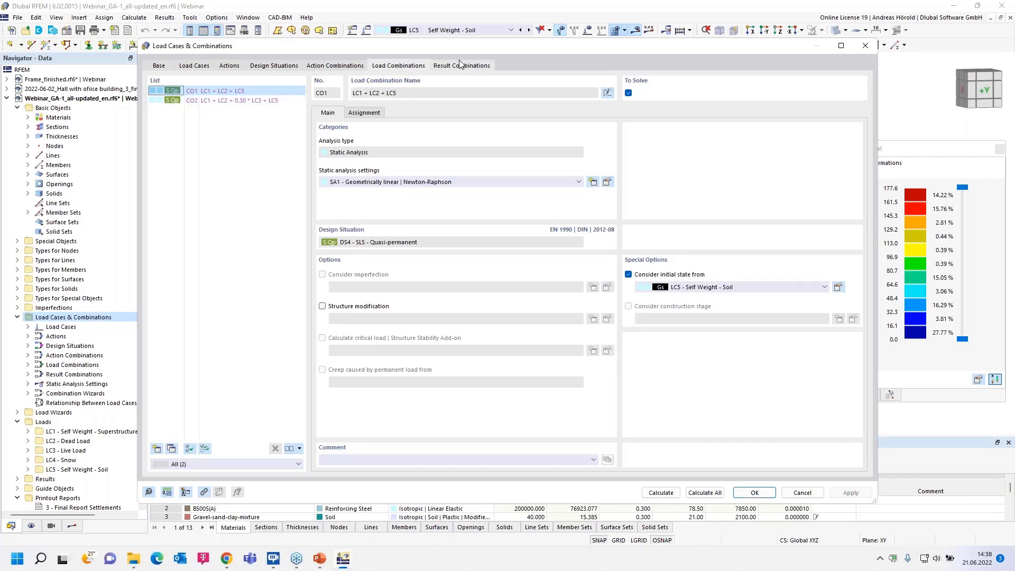
{"action": "left_click", "coordinate": [235, 100]}
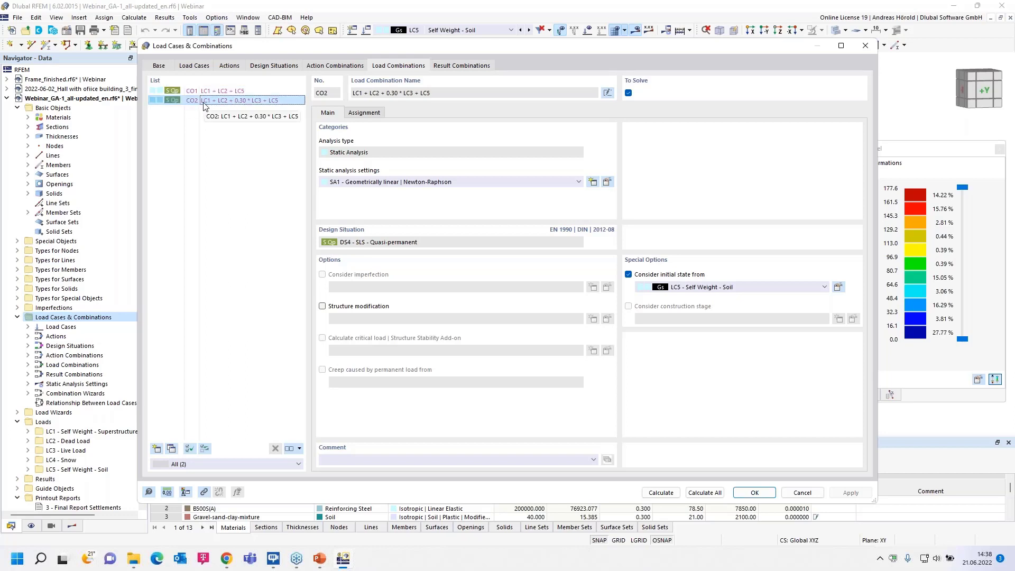
{"action": "left_click", "coordinate": [452, 66]}
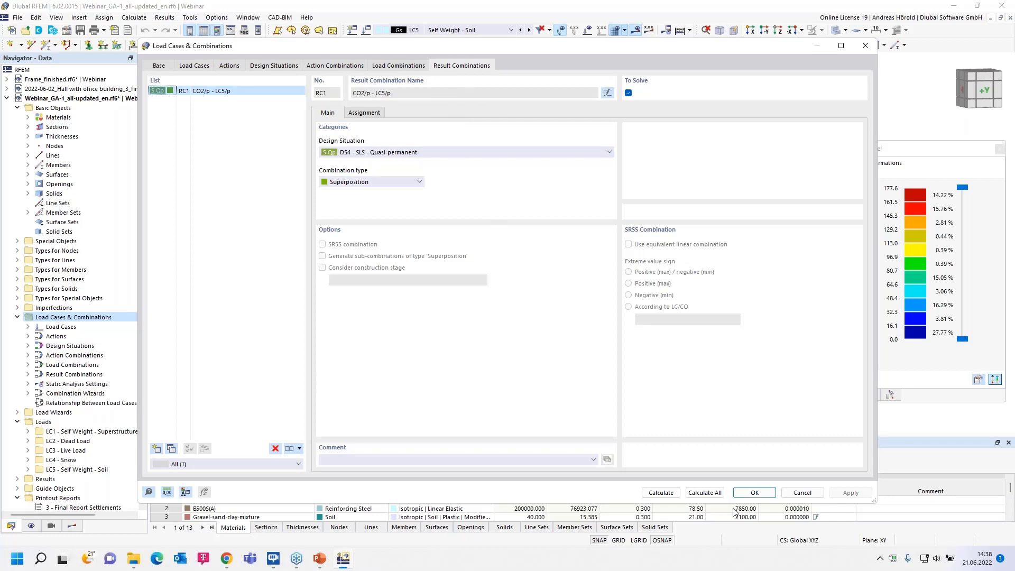
{"action": "left_click", "coordinate": [800, 493]}
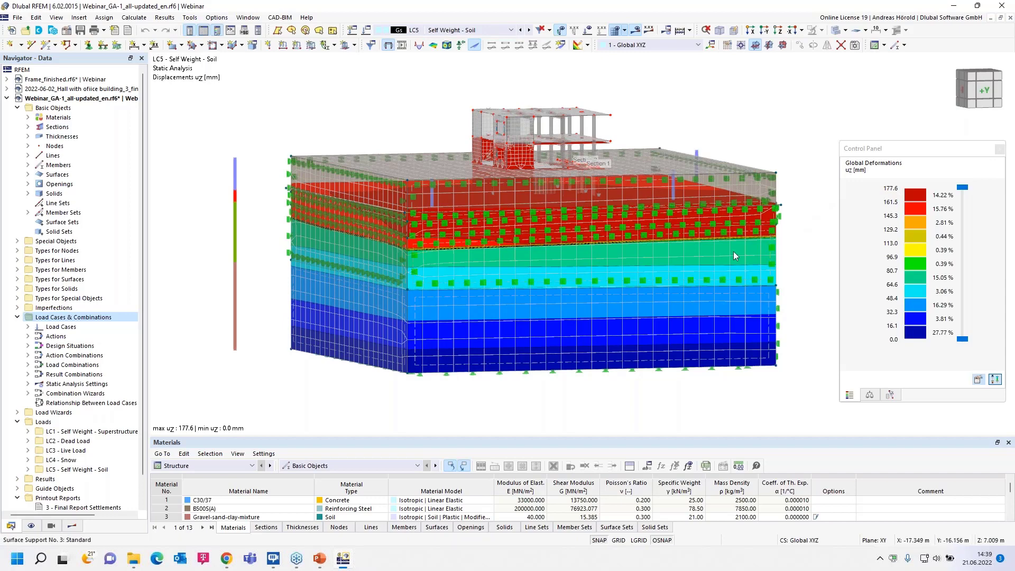
Activate clipping plane 2 from the guide objects to cut through the soil massif and view the cut face.
{"action": "middle_click_drag", "start_coordinate": [543, 408], "coordinate": [544, 399], "text": "ctrl"}
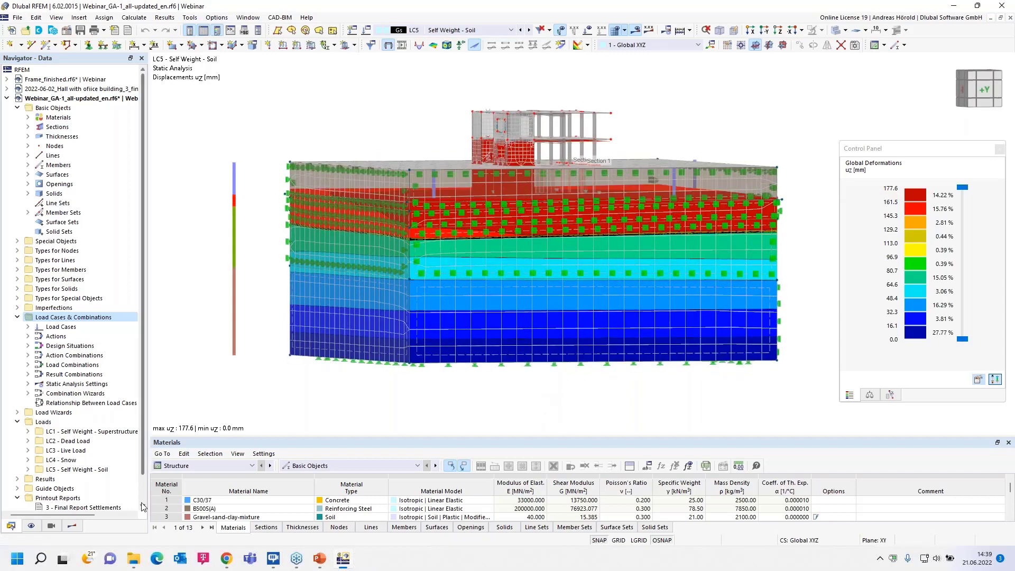
{"action": "scroll", "coordinate": [30, 443], "scroll_direction": "down", "scroll_amount": 1}
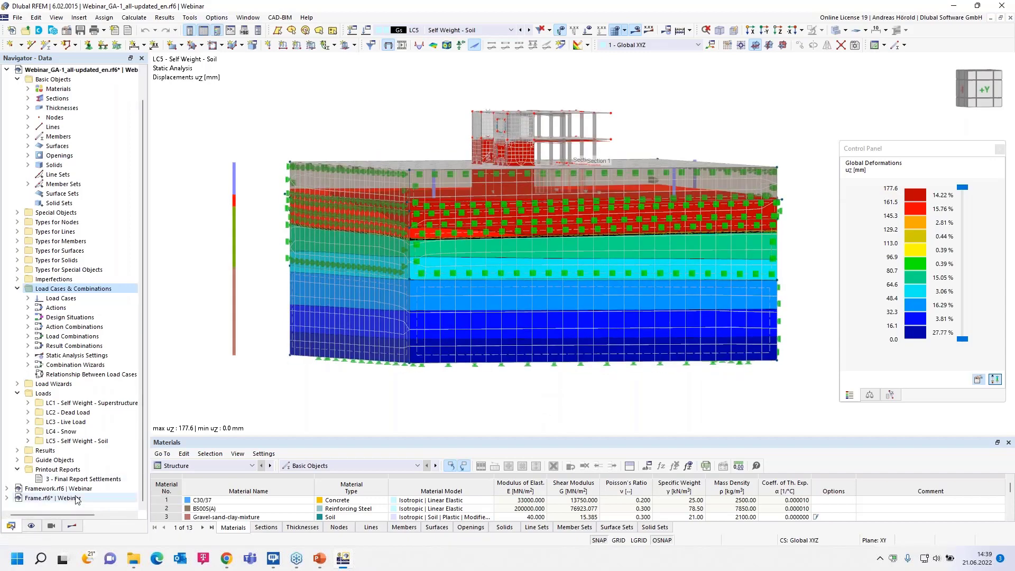
{"action": "left_click", "coordinate": [19, 461]}
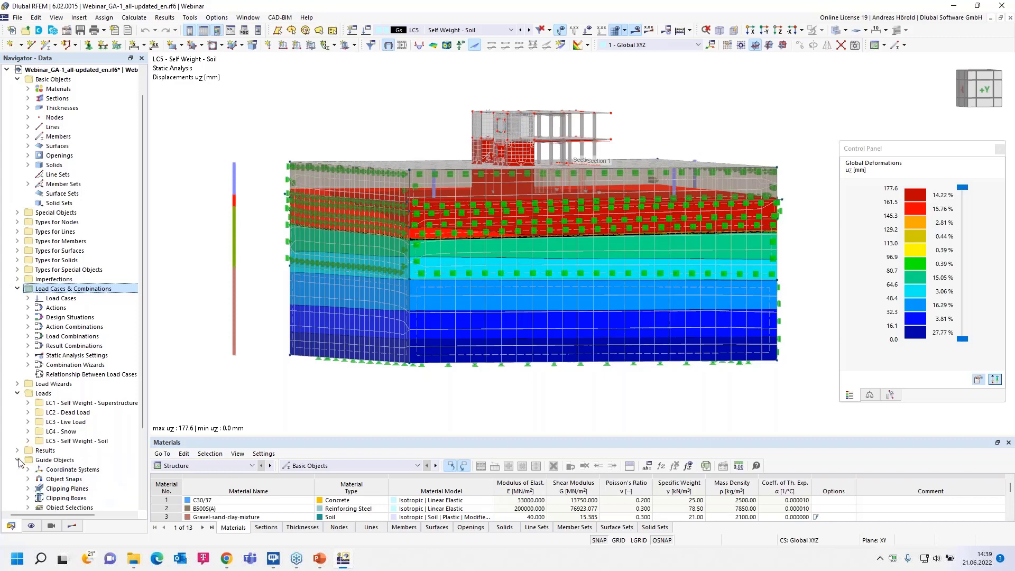
{"action": "scroll", "coordinate": [29, 412], "scroll_direction": "down", "scroll_amount": 3}
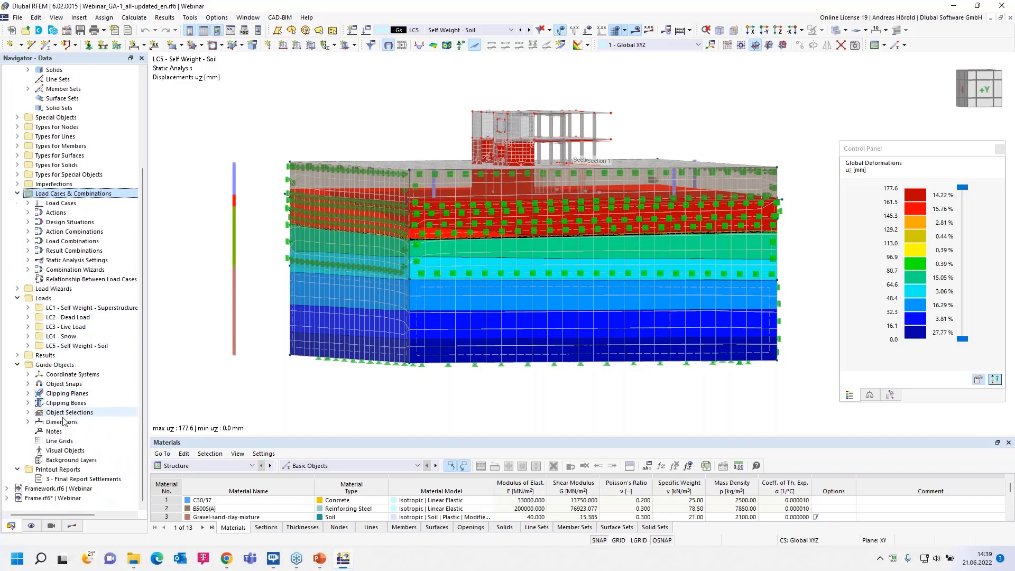
{"action": "left_click", "coordinate": [28, 393]}
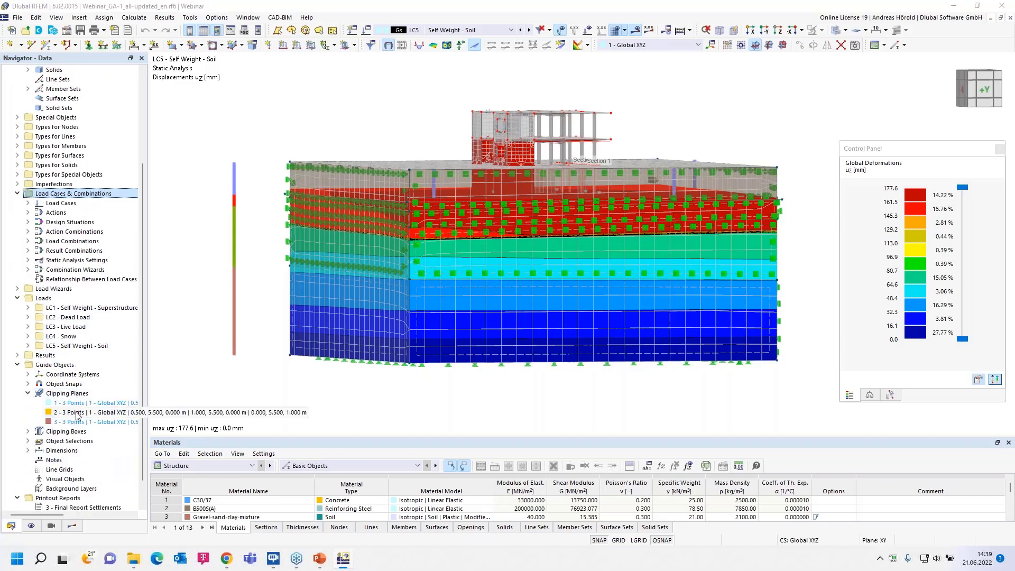
{"action": "right_click", "coordinate": [75, 413]}
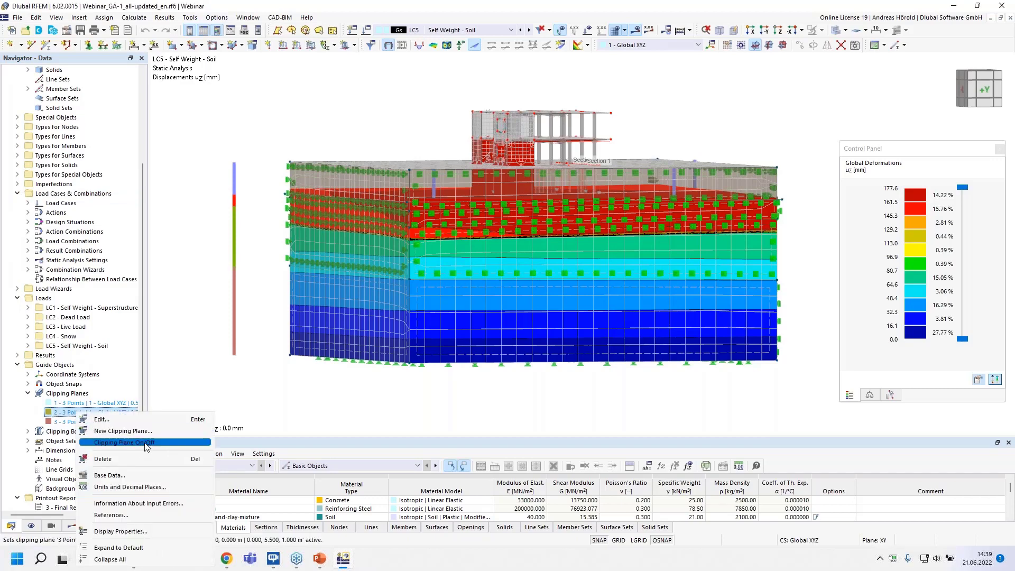
{"action": "left_click", "coordinate": [141, 444]}
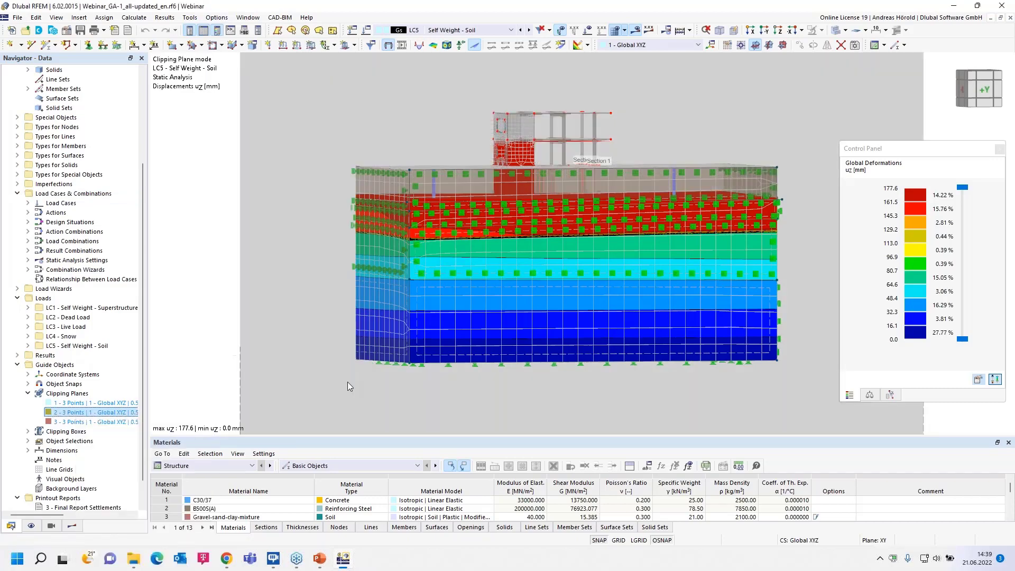
{"action": "middle_click_drag", "start_coordinate": [296, 380], "coordinate": [480, 412], "text": "ctrl"}
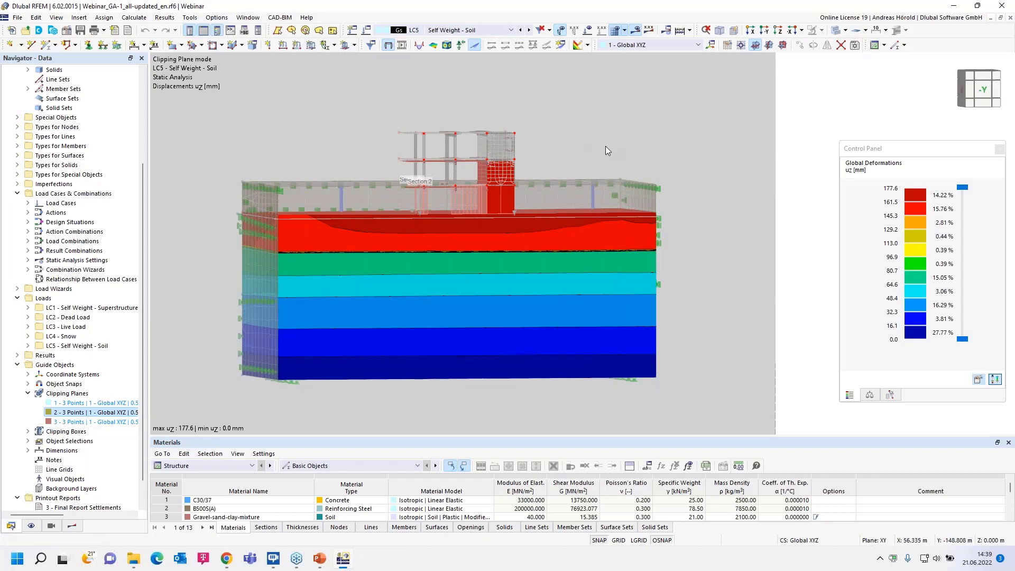
Examine the uz displacements on the cut soil massif for load combination CO2 and result combination RC1.
{"action": "left_click", "coordinate": [511, 30]}
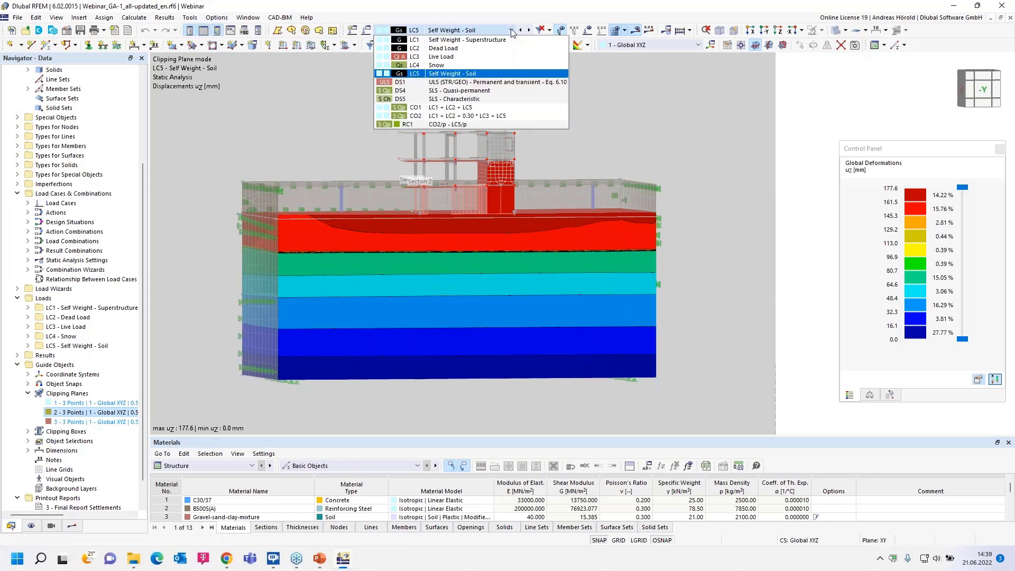
{"action": "left_click", "coordinate": [497, 117]}
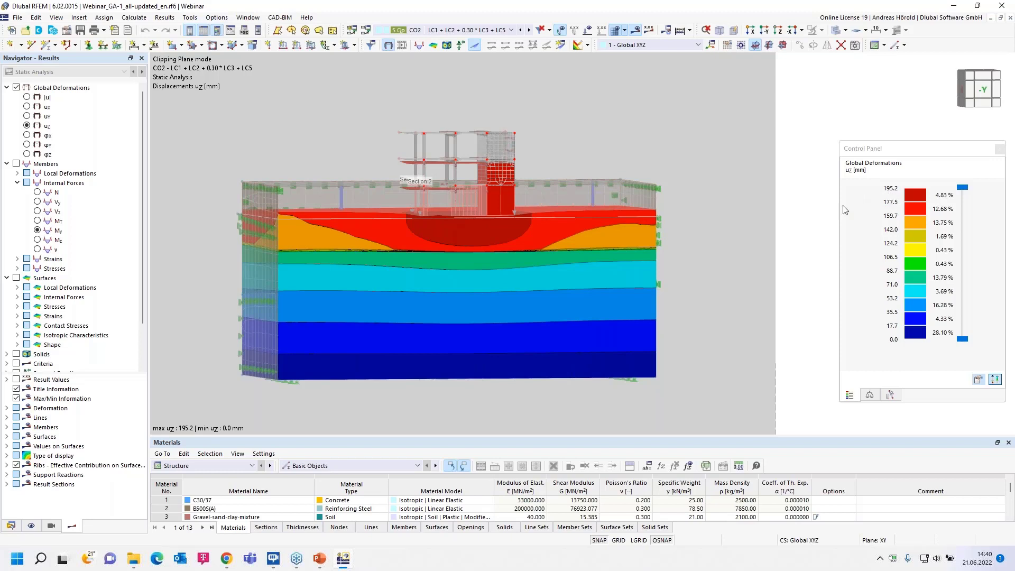
{"action": "left_click", "coordinate": [497, 30]}
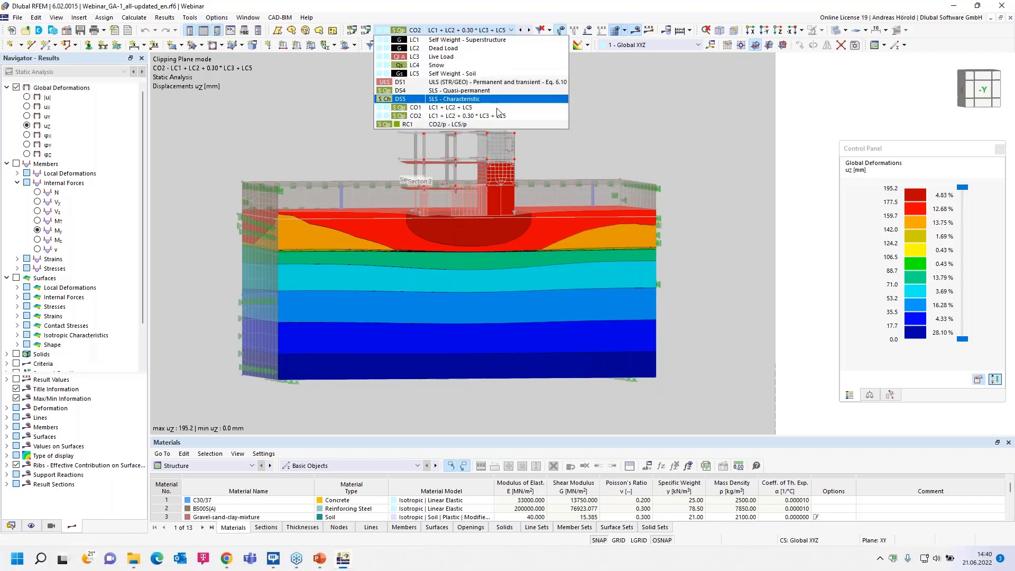
{"action": "left_click", "coordinate": [499, 124]}
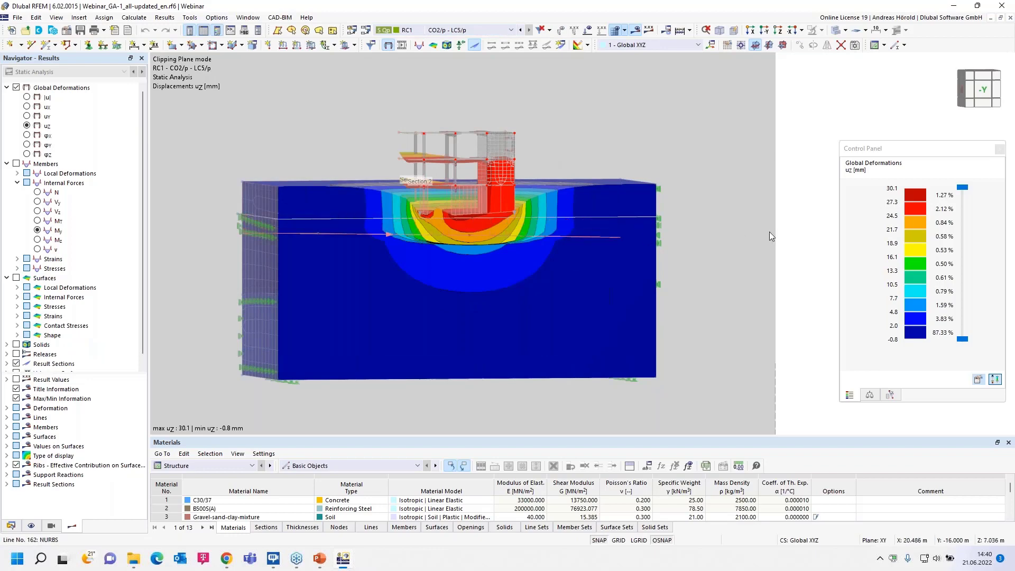
{"action": "scroll", "coordinate": [709, 241], "scroll_direction": "up", "scroll_amount": 3}
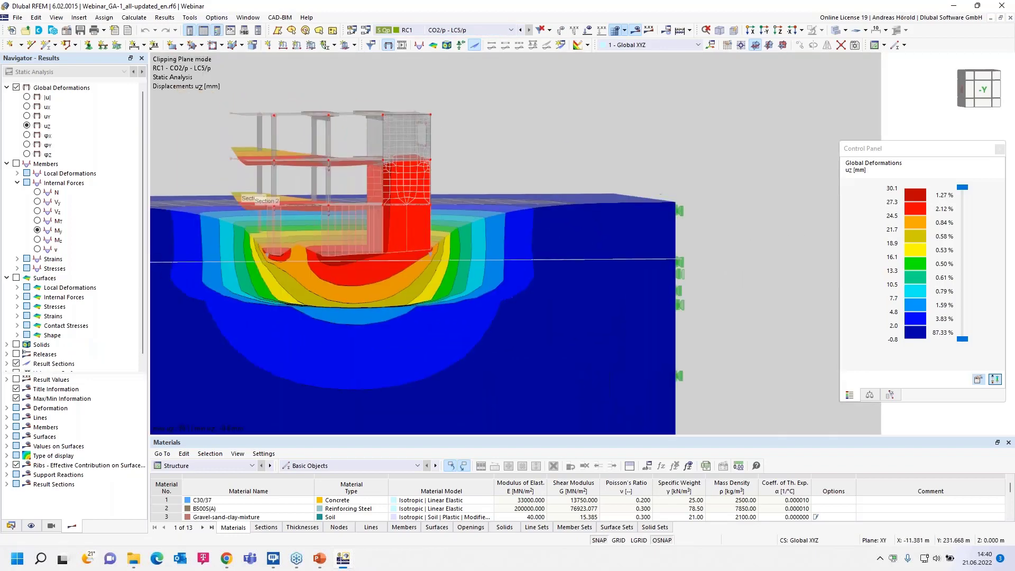
{"action": "scroll", "coordinate": [757, 293], "scroll_direction": "down", "scroll_amount": 2}
{"action": "middle_click_drag", "start_coordinate": [757, 292], "coordinate": [764, 257]}
{"action": "scroll", "coordinate": [764, 257], "scroll_direction": "up", "scroll_amount": 1}
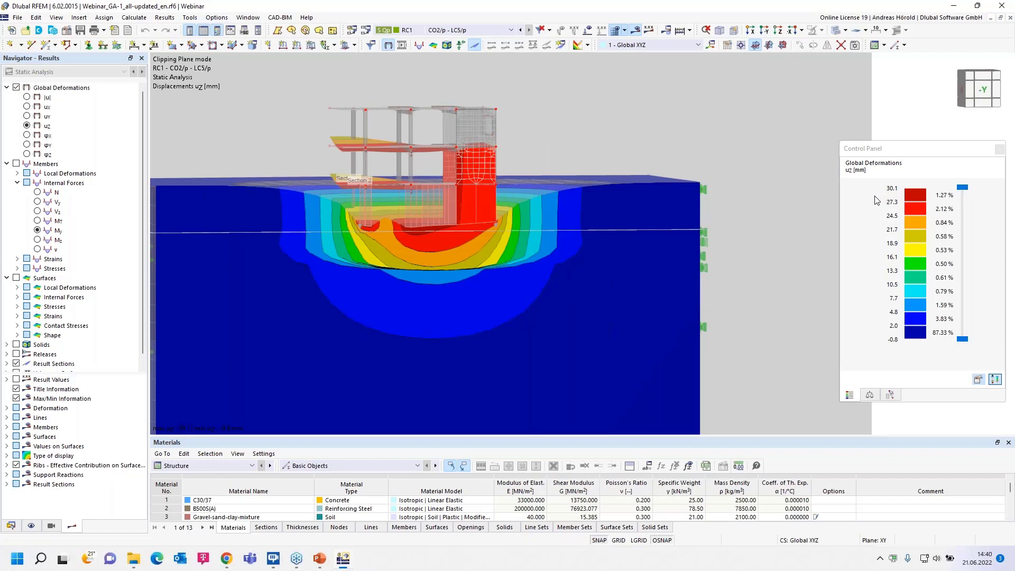
{"action": "scroll", "coordinate": [743, 219], "scroll_direction": "down", "scroll_amount": 3}
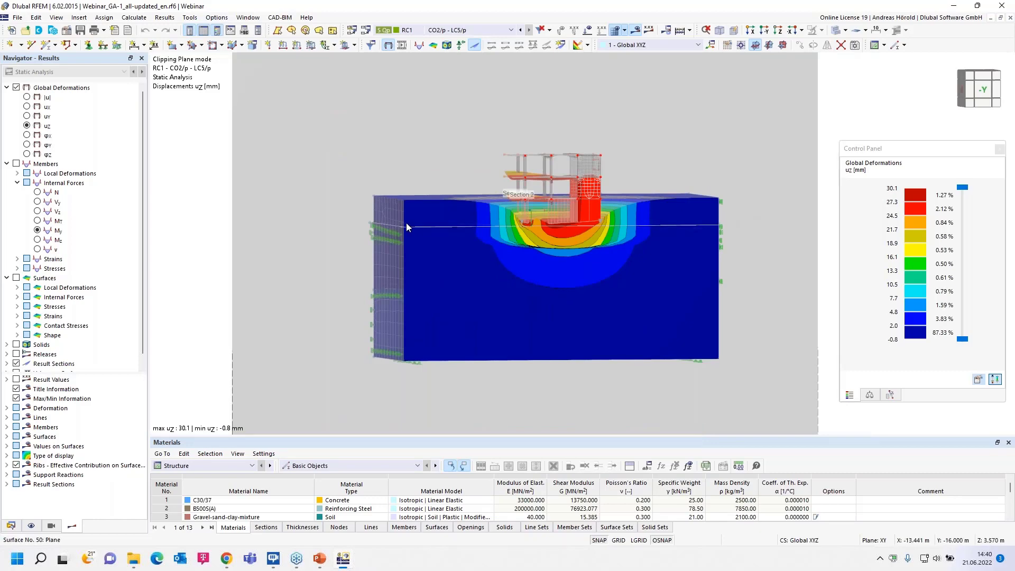
Switch to the Framework.rf6 model from the model data tree and view the steel frame from a flatter angle.
{"action": "left_click", "coordinate": [11, 526]}
{"action": "scroll", "coordinate": [112, 146], "scroll_direction": "up", "scroll_amount": 10}
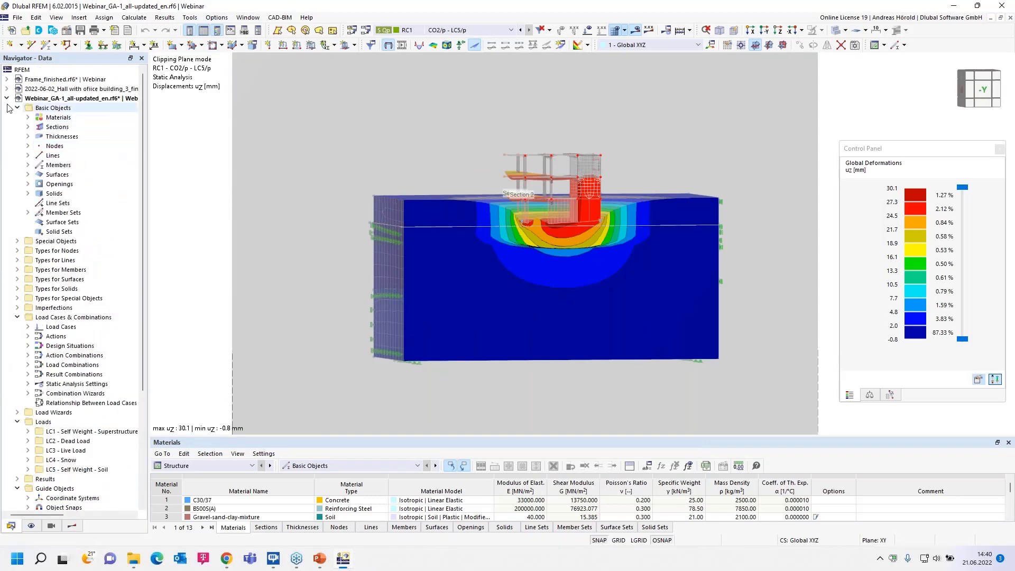
{"action": "left_click", "coordinate": [7, 98]}
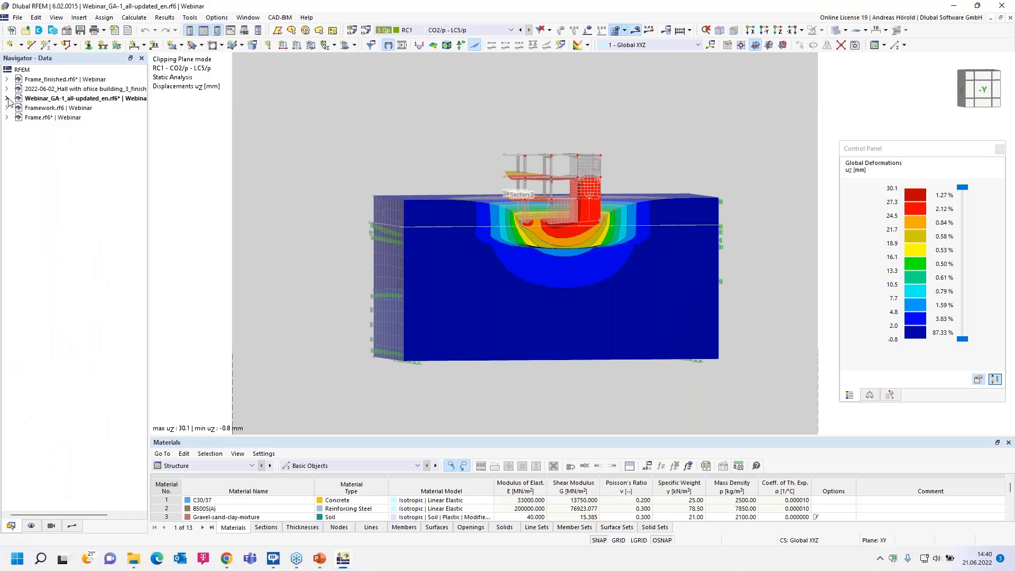
{"action": "left_click", "coordinate": [78, 108]}
{"action": "double_click", "coordinate": [77, 108]}
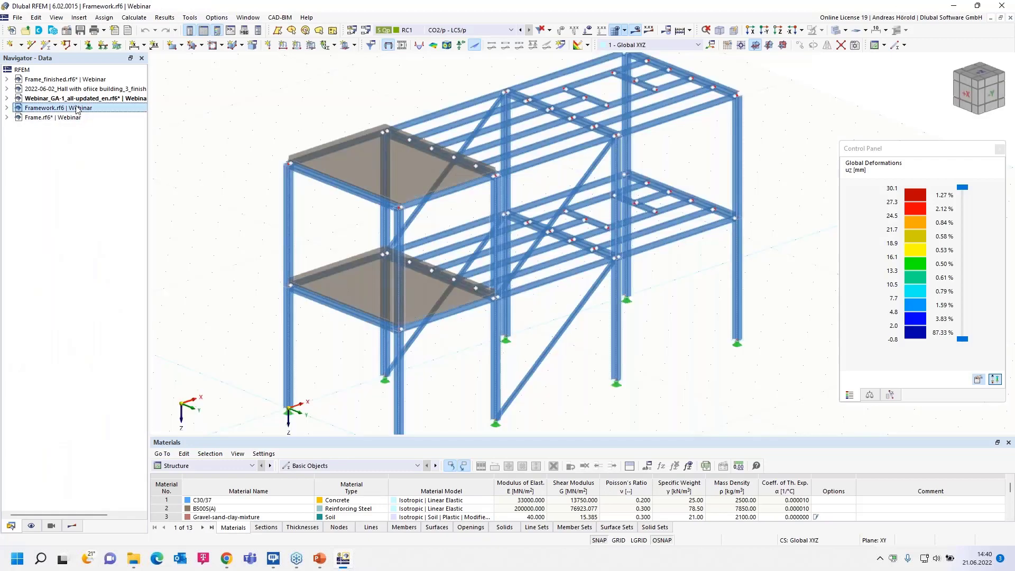
{"action": "middle_click_drag", "start_coordinate": [211, 263], "coordinate": [217, 232], "text": "ctrl"}
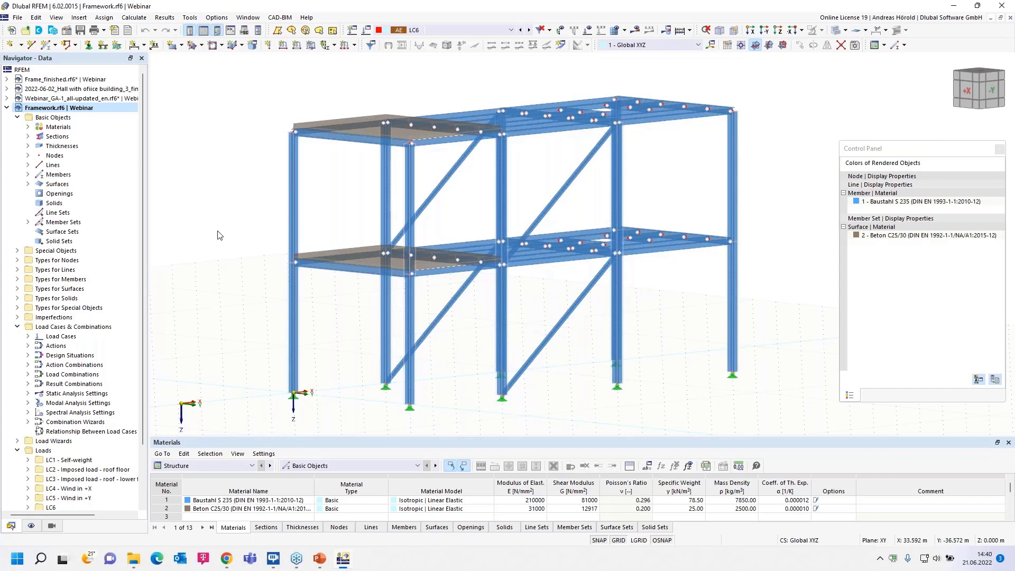
Open the framework model's load cases and combinations and examine load cases LC6 and LC7 and the seismic action A4.
{"action": "right_click", "coordinate": [79, 327]}
{"action": "left_click", "coordinate": [139, 332]}
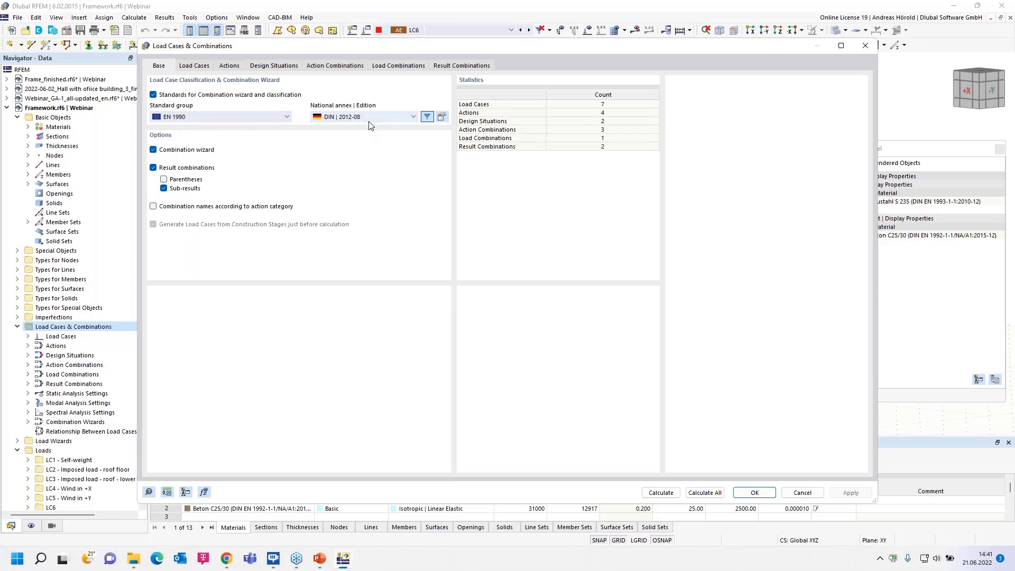
{"action": "left_click", "coordinate": [193, 67]}
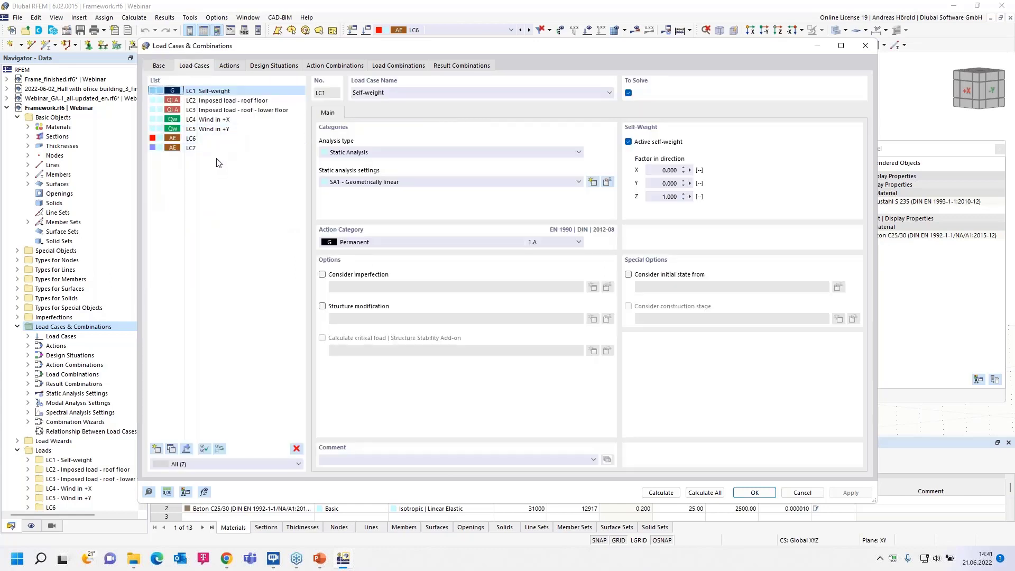
{"action": "left_click", "coordinate": [214, 139]}
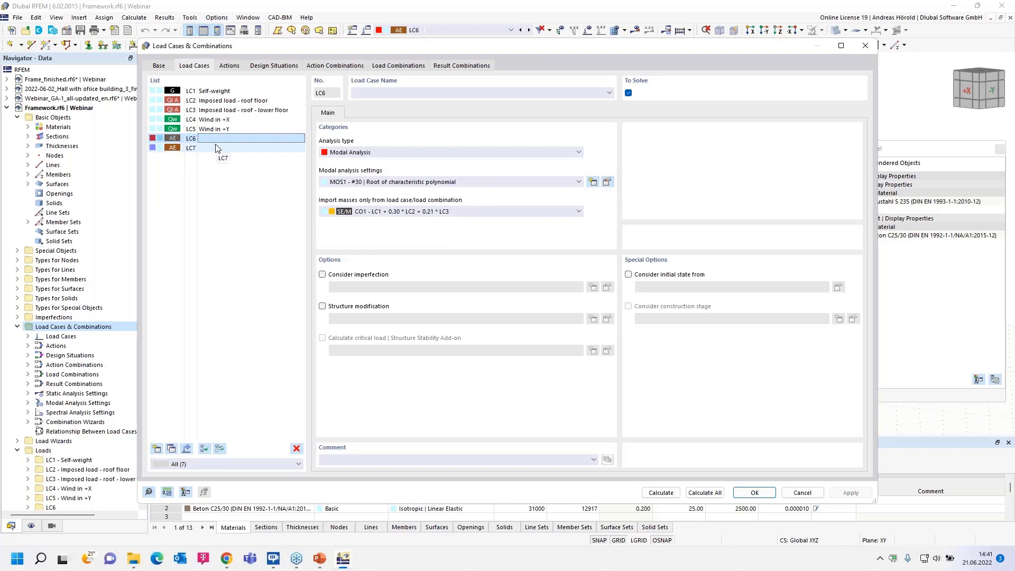
{"action": "left_click", "coordinate": [216, 148]}
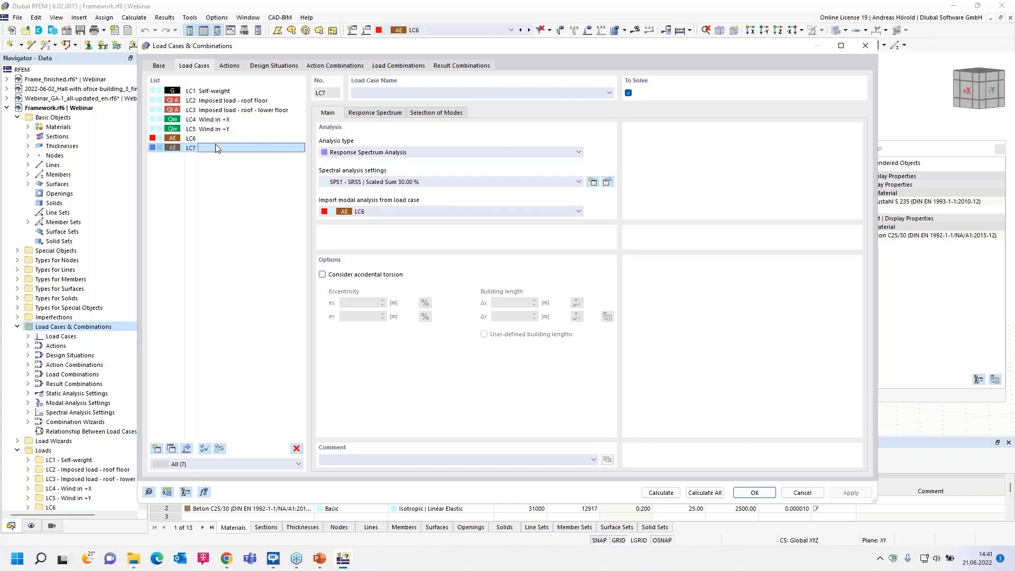
{"action": "left_click", "coordinate": [228, 66]}
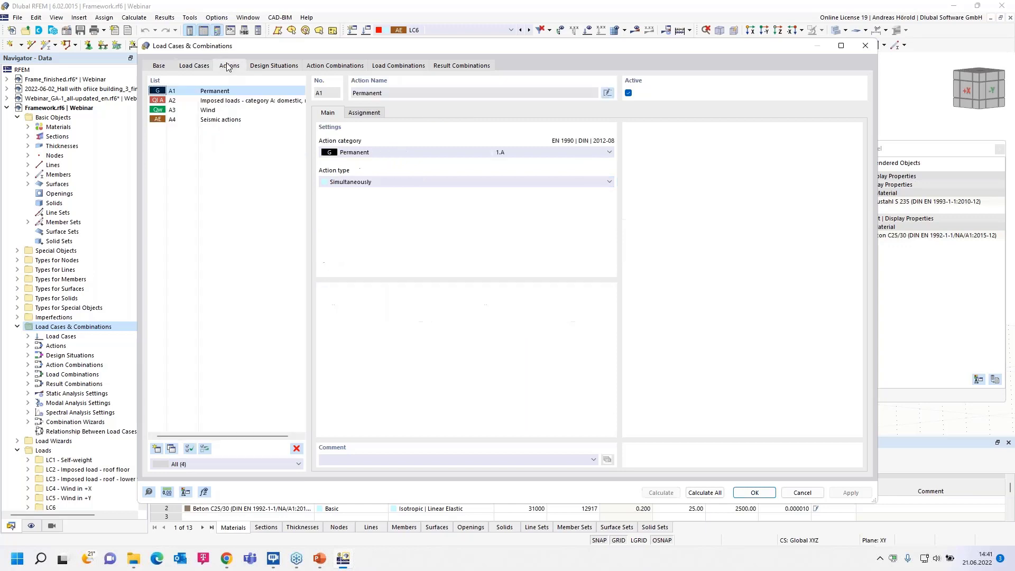
{"action": "left_click", "coordinate": [223, 120]}
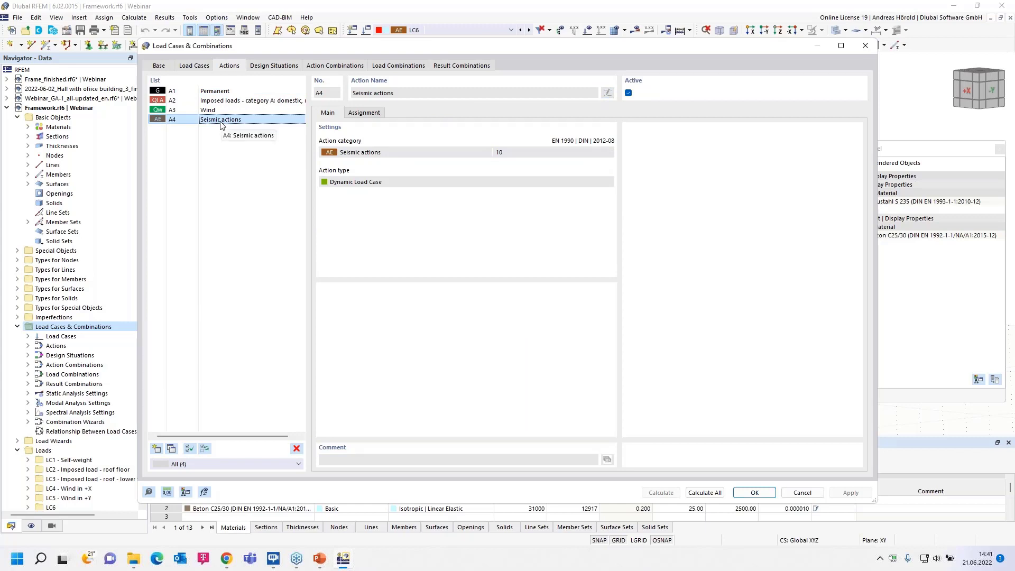
Check the load case assignment of seismic action A4 and compare the settings of design situations DS1 and DS2.
{"action": "left_click", "coordinate": [361, 113]}
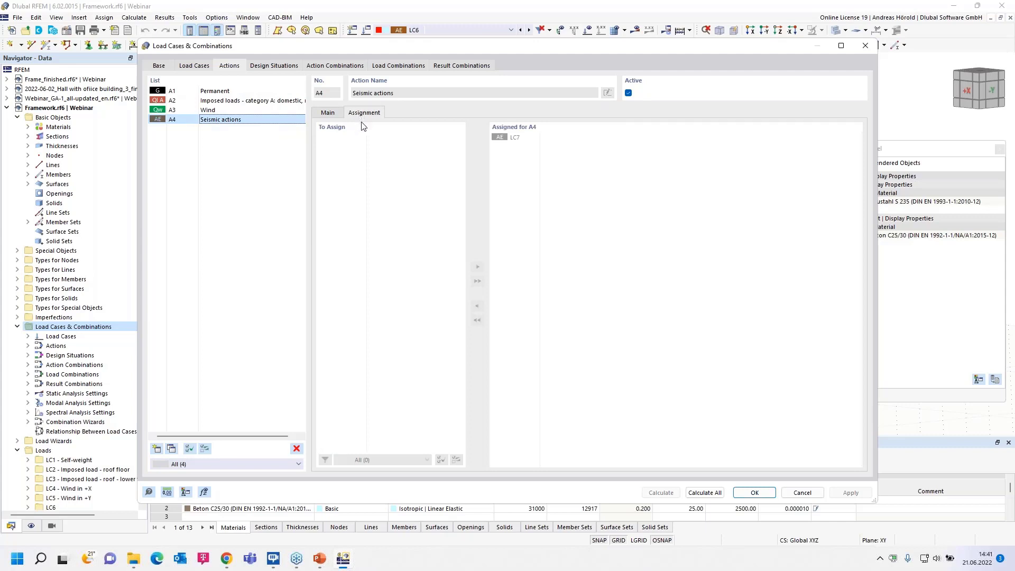
{"action": "left_click", "coordinate": [328, 115]}
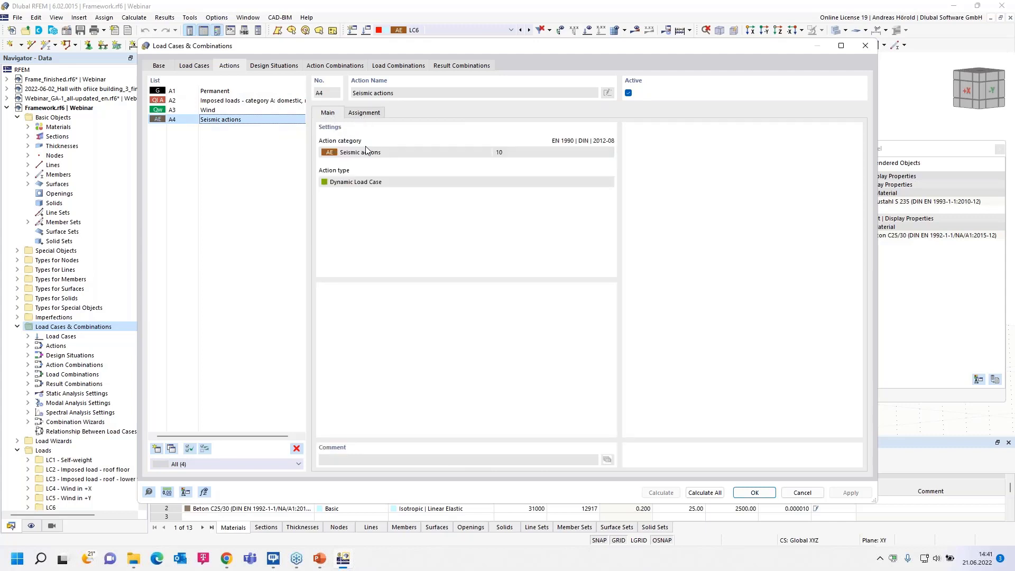
{"action": "left_click", "coordinate": [275, 67]}
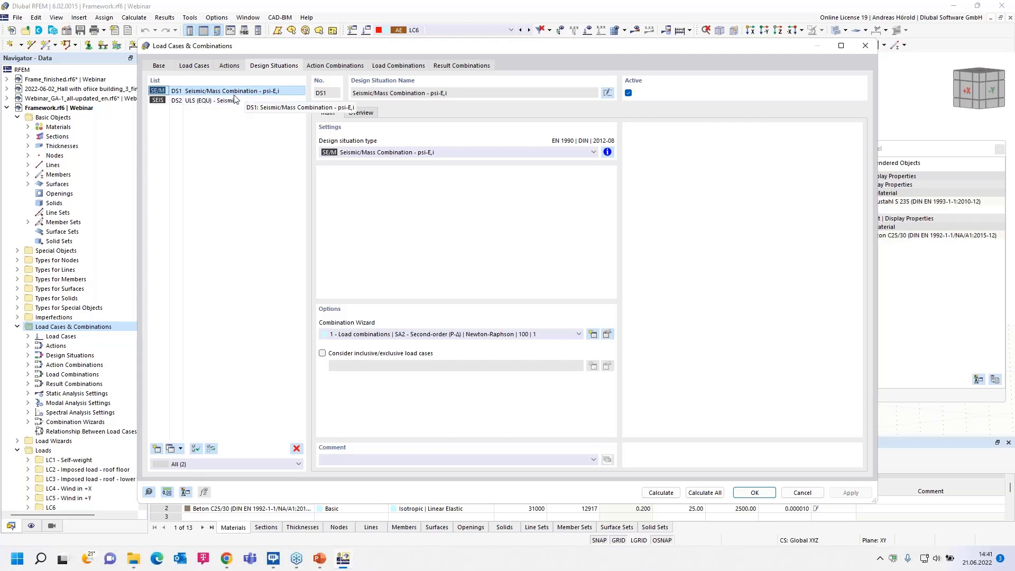
{"action": "left_click", "coordinate": [216, 102]}
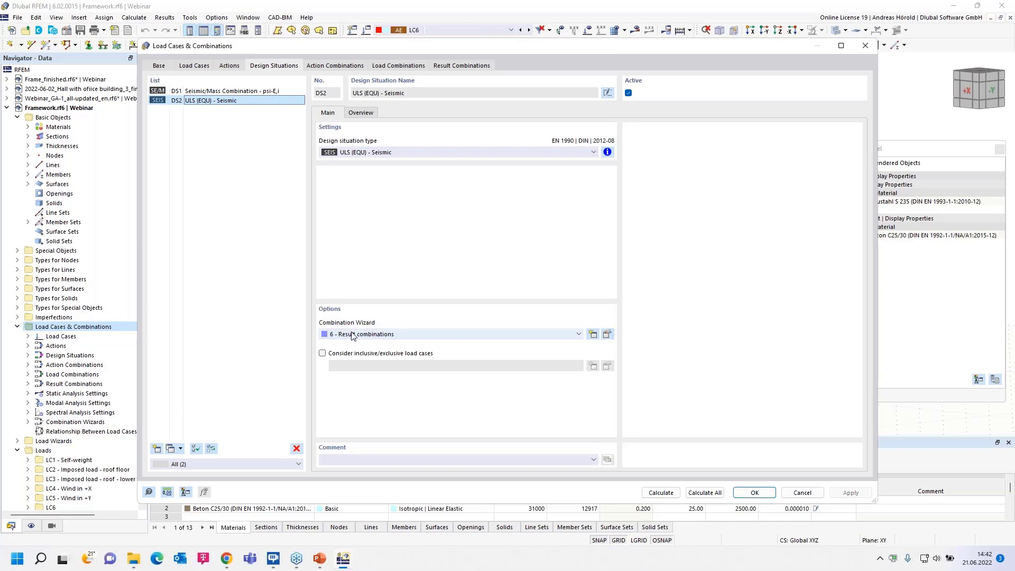
{"action": "left_click", "coordinate": [178, 93]}
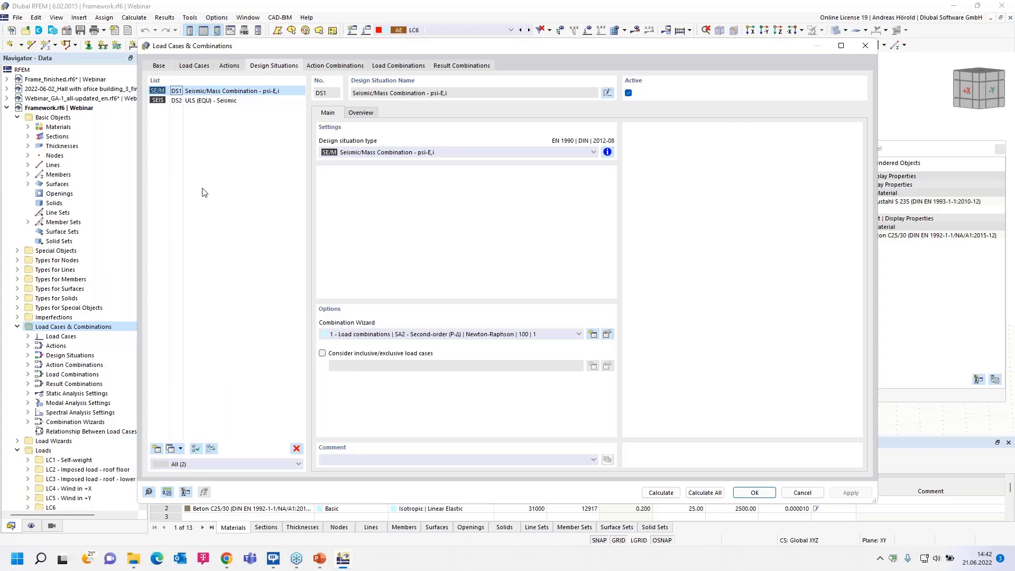
{"action": "left_click", "coordinate": [210, 100]}
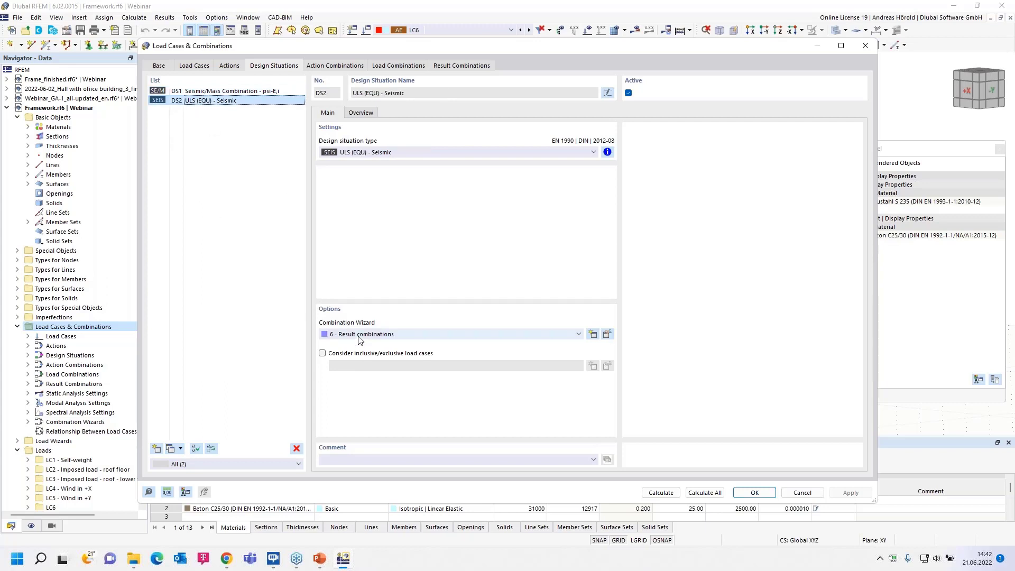
Examine action combinations AC1 and AC2, including the actions assigned to AC1, and the settings of load combination CO1.
{"action": "left_click", "coordinate": [335, 67]}
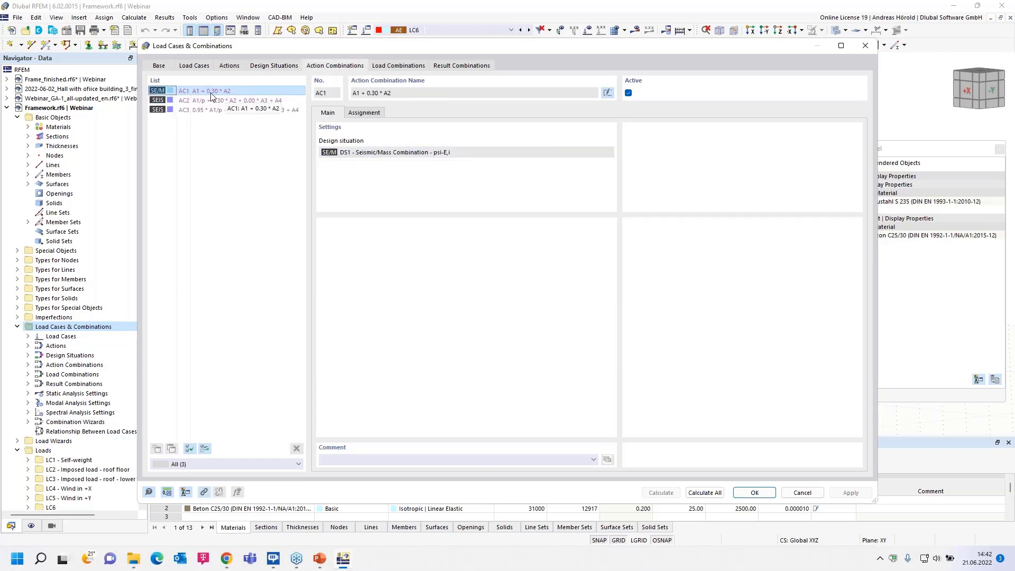
{"action": "left_click", "coordinate": [370, 113]}
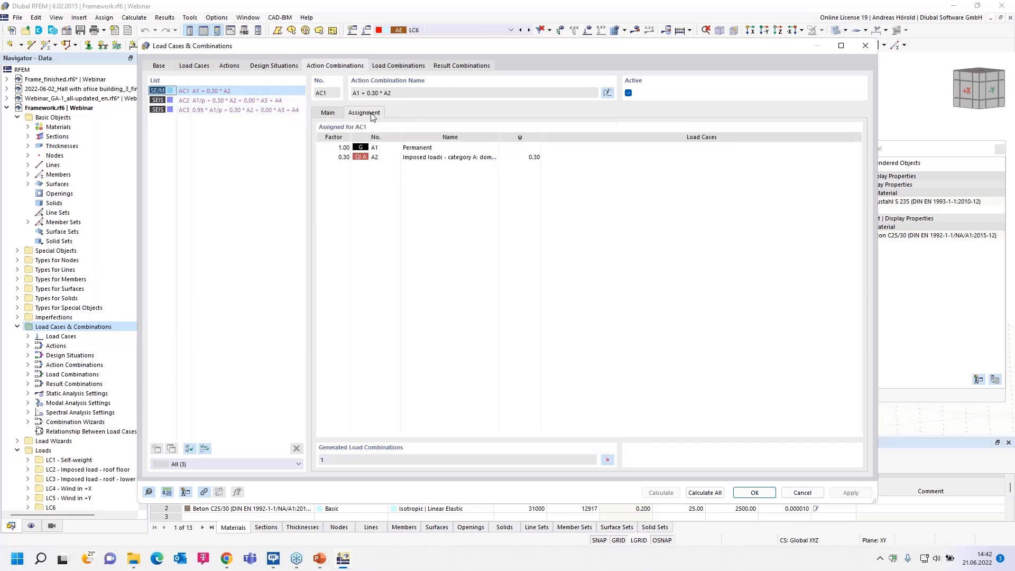
{"action": "left_click", "coordinate": [329, 113]}
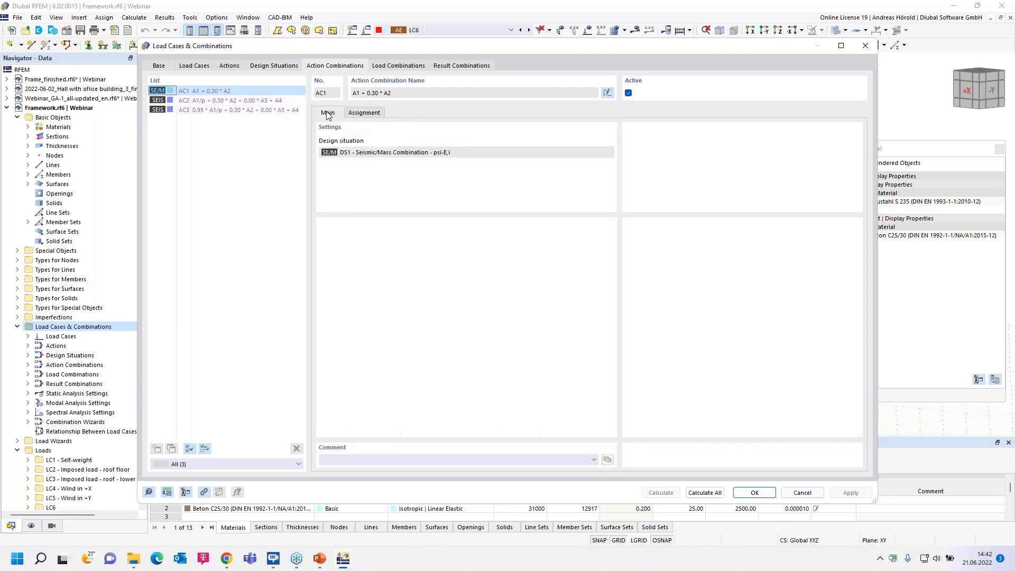
{"action": "left_click", "coordinate": [202, 102]}
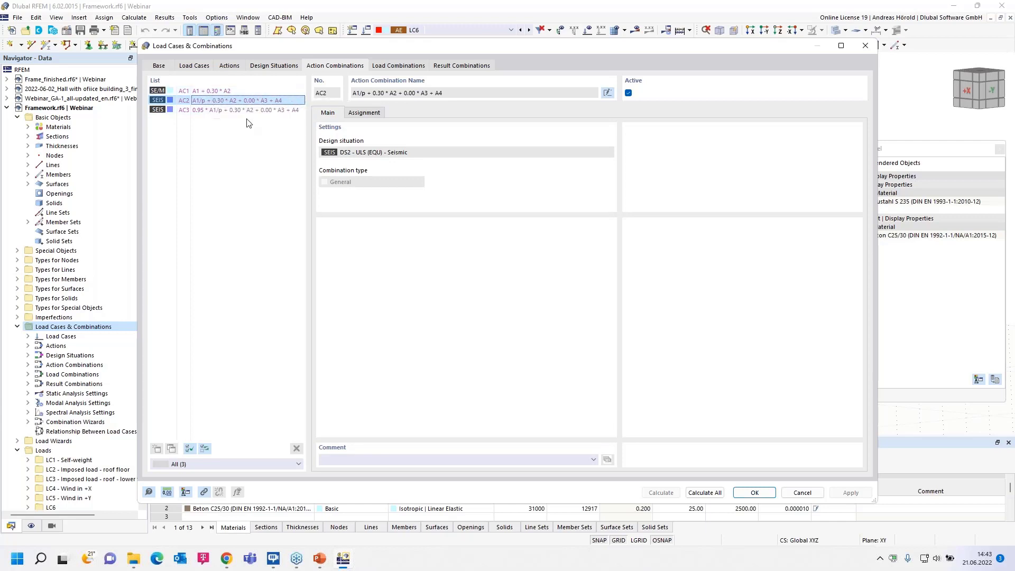
{"action": "left_click", "coordinate": [400, 67]}
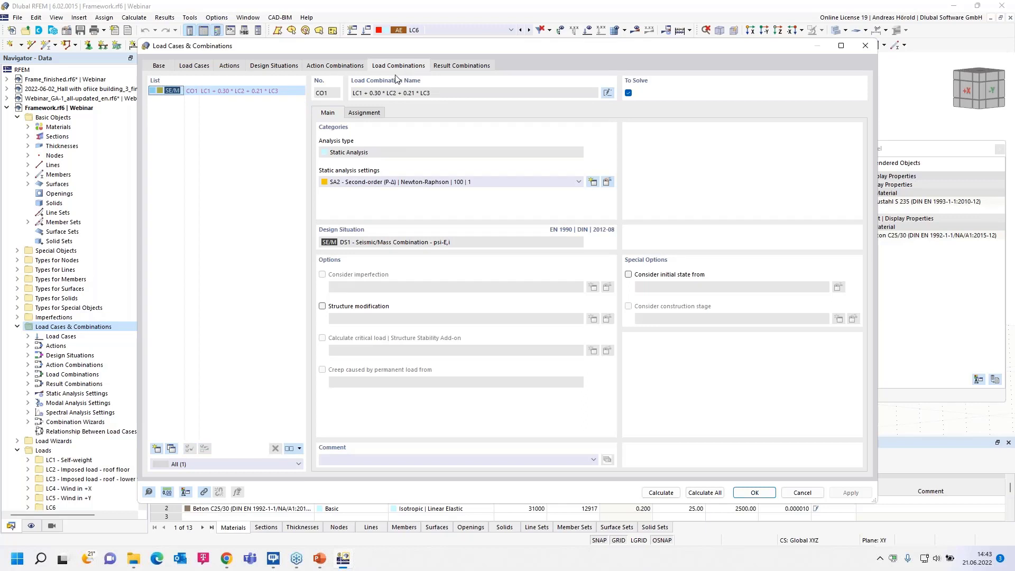
Examine the load cases assigned to result combination RC2 and the sub-result options available for LC7.
{"action": "left_click", "coordinate": [459, 67]}
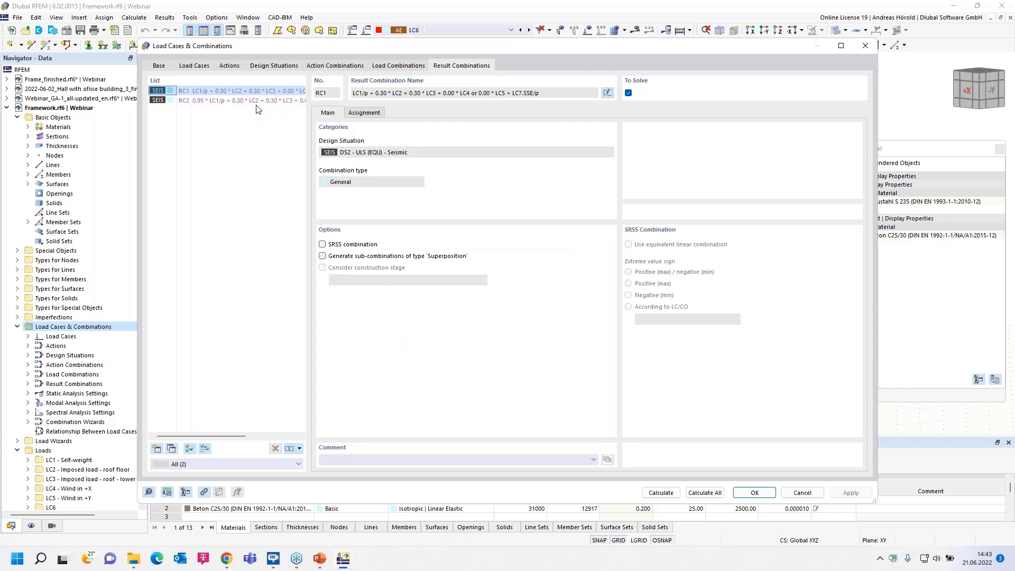
{"action": "left_click", "coordinate": [229, 100]}
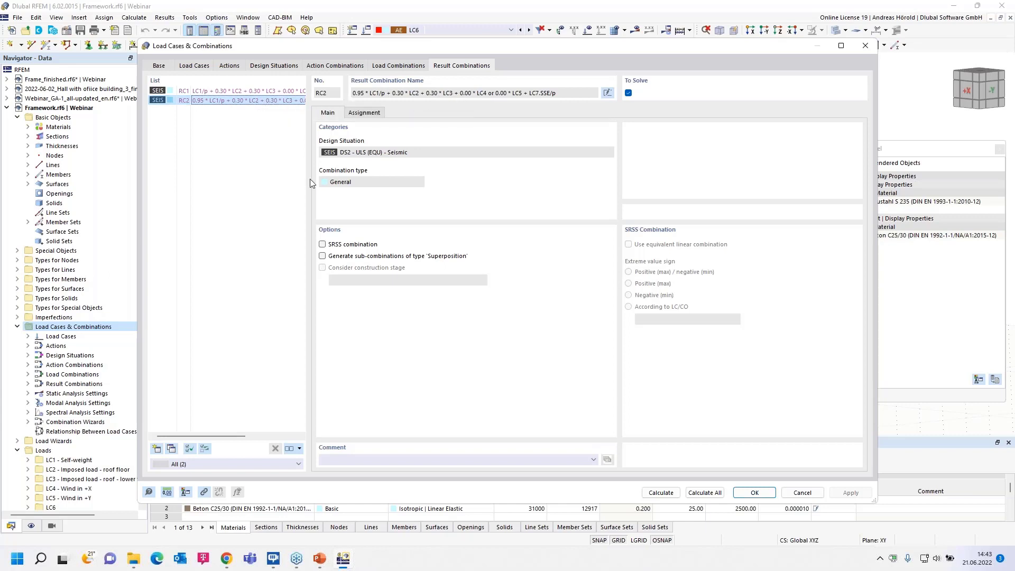
{"action": "left_click", "coordinate": [365, 113]}
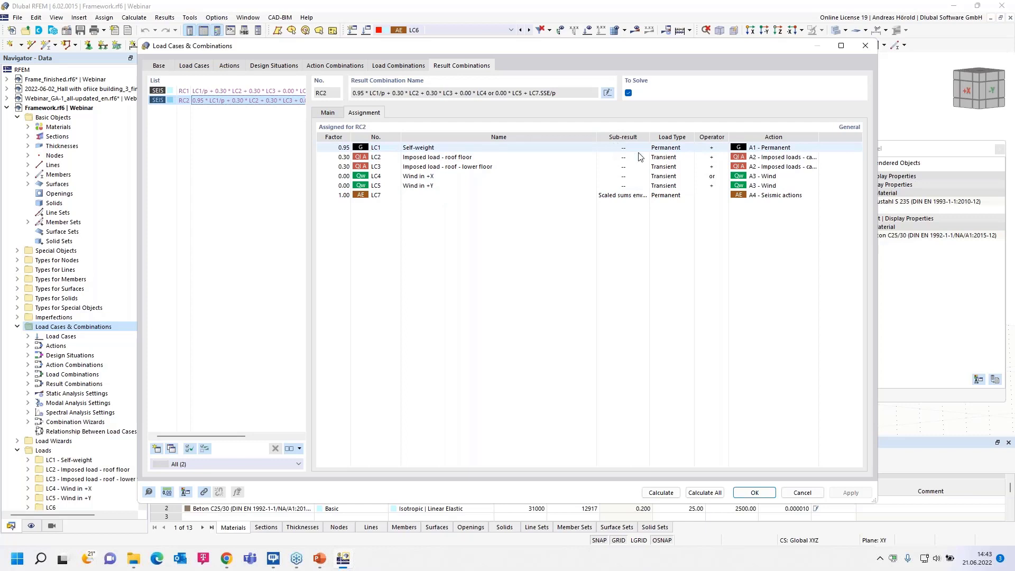
{"action": "left_click", "coordinate": [640, 195]}
{"action": "left_click", "coordinate": [645, 196]}
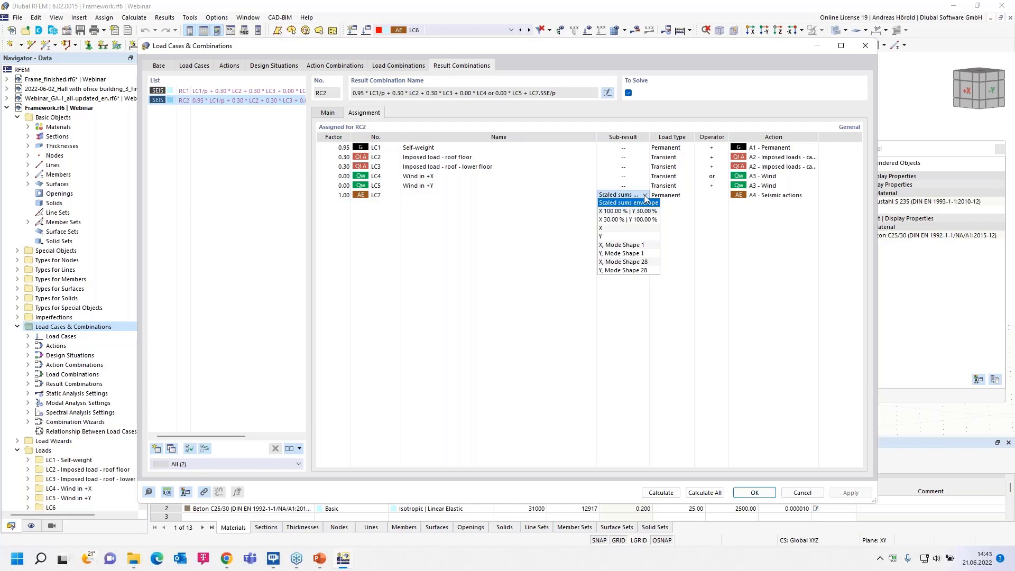
{"action": "left_click", "coordinate": [695, 229]}
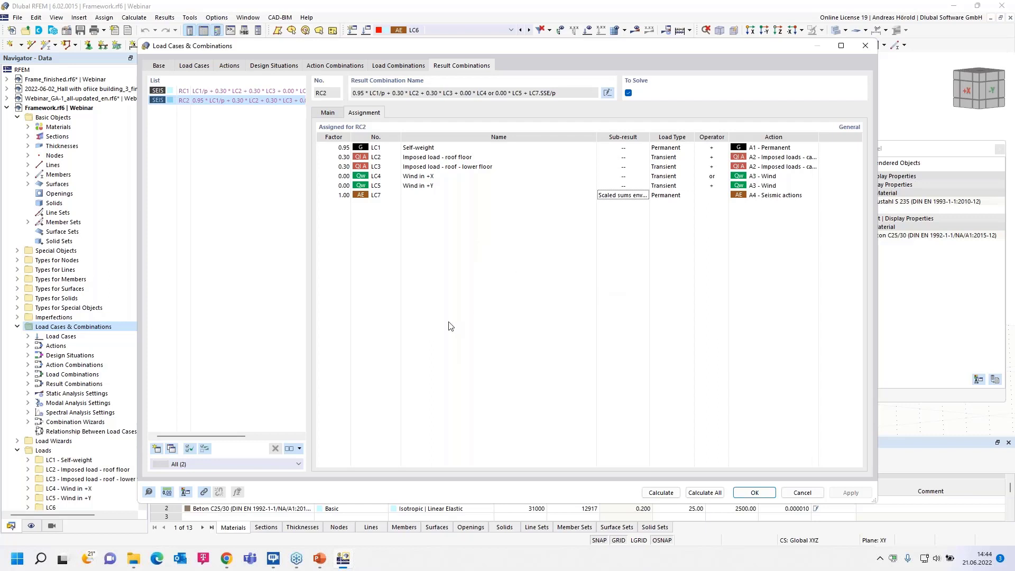
Switch to the Dlubal website in Chrome and set its language to English.
{"action": "left_click", "coordinate": [225, 561]}
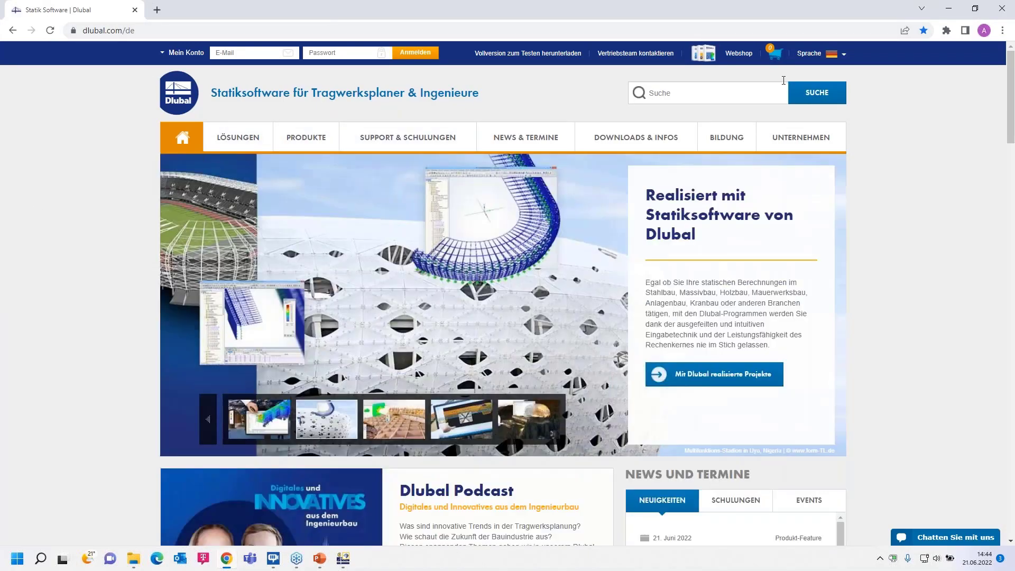
{"action": "mouse_move", "coordinate": [811, 53]}
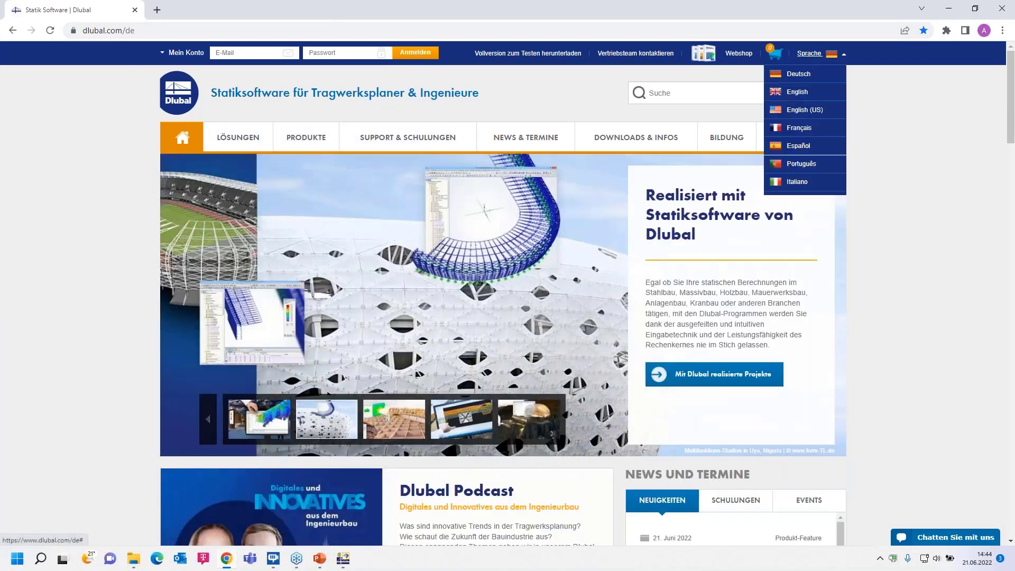
{"action": "left_click", "coordinate": [799, 94]}
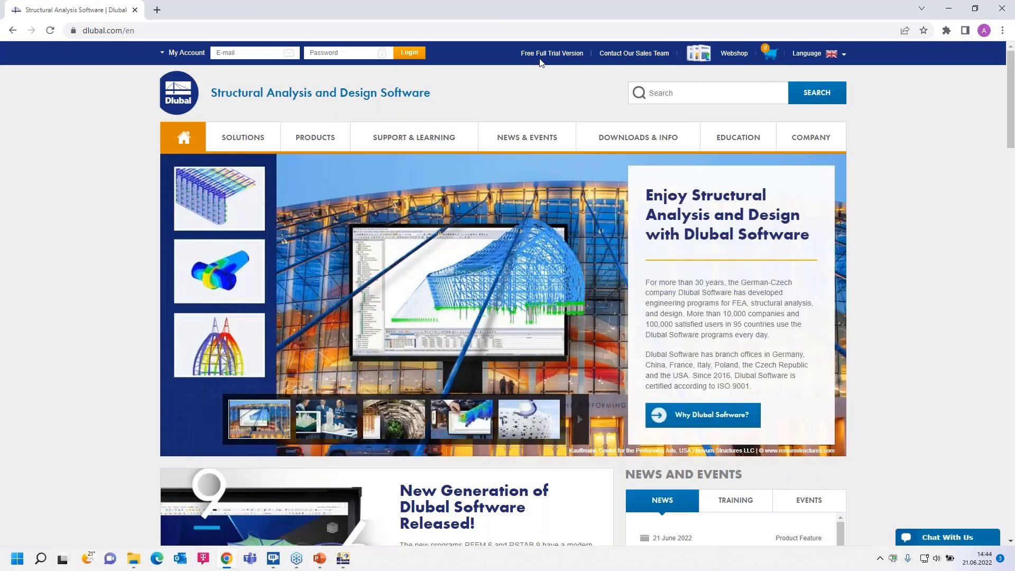
Open the free full trial version page and look through the program trials offered for download.
{"action": "left_click", "coordinate": [545, 54]}
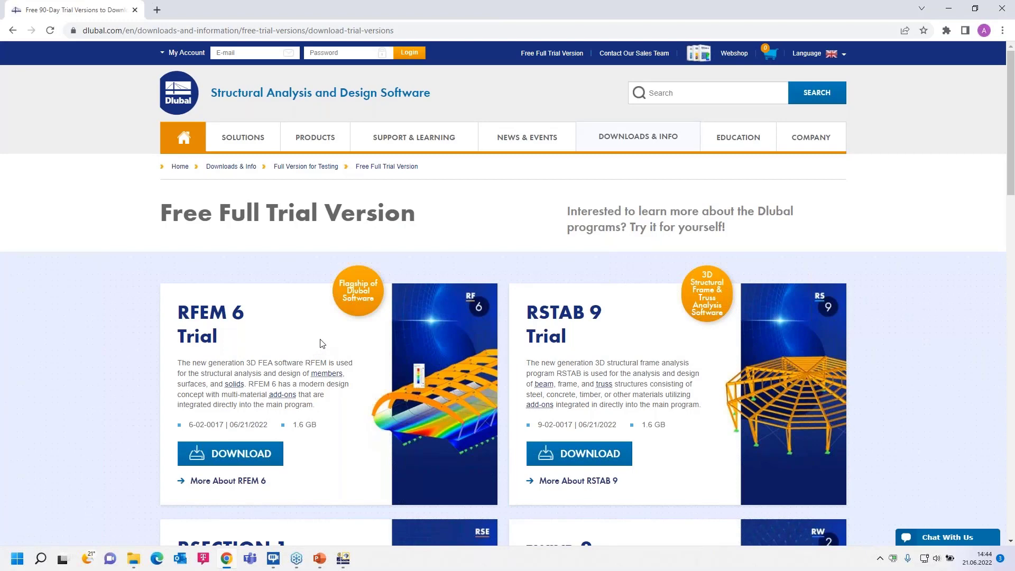
{"action": "scroll", "coordinate": [321, 343], "scroll_direction": "down", "scroll_amount": 1}
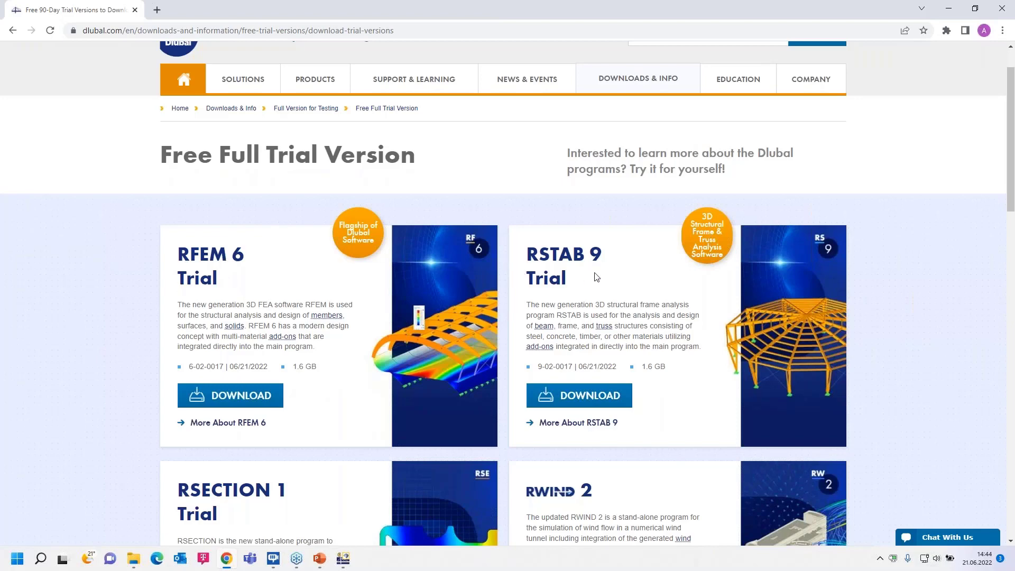
{"action": "scroll", "coordinate": [423, 338], "scroll_direction": "down", "scroll_amount": 2}
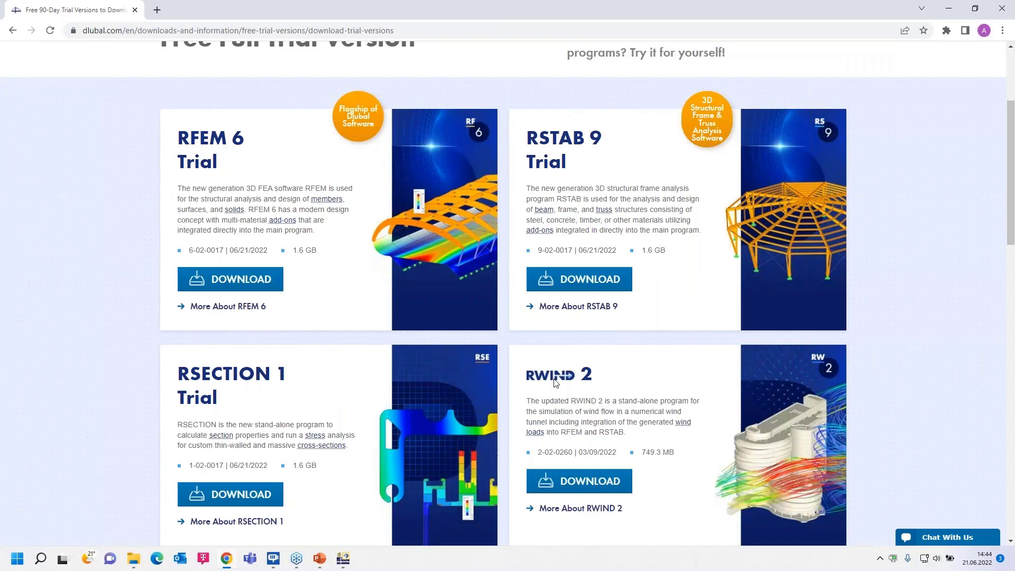
{"action": "scroll", "coordinate": [407, 301], "scroll_direction": "up", "scroll_amount": 3}
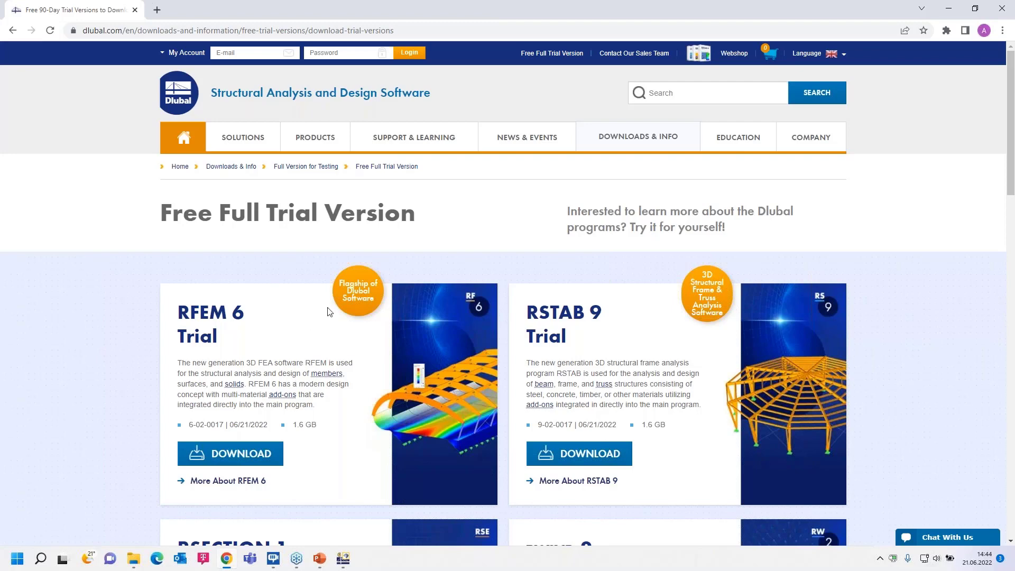
Open the website's webinars page from the events section and bring the webinar search filters into view.
{"action": "mouse_move", "coordinate": [526, 140]}
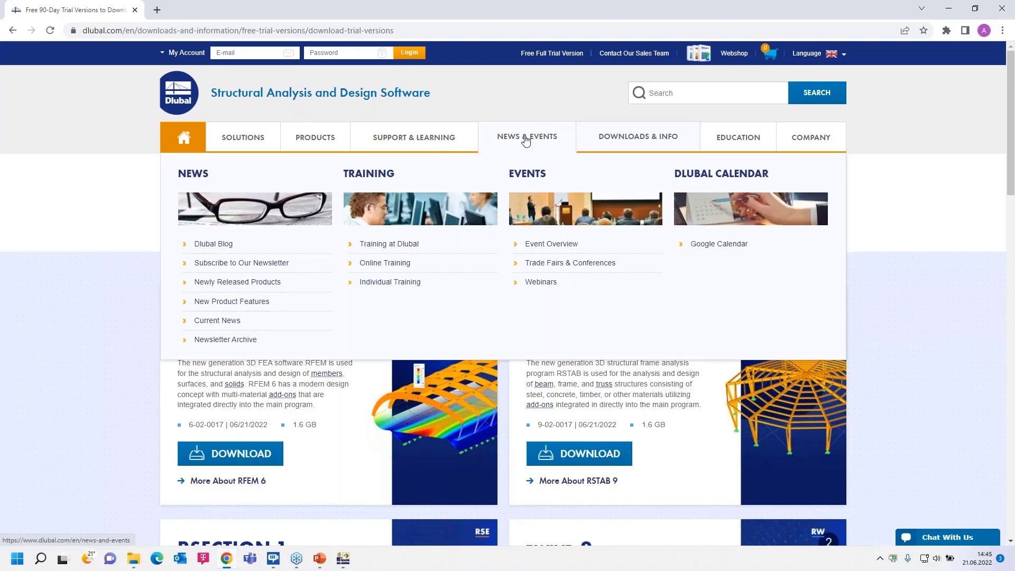
{"action": "left_click", "coordinate": [540, 282]}
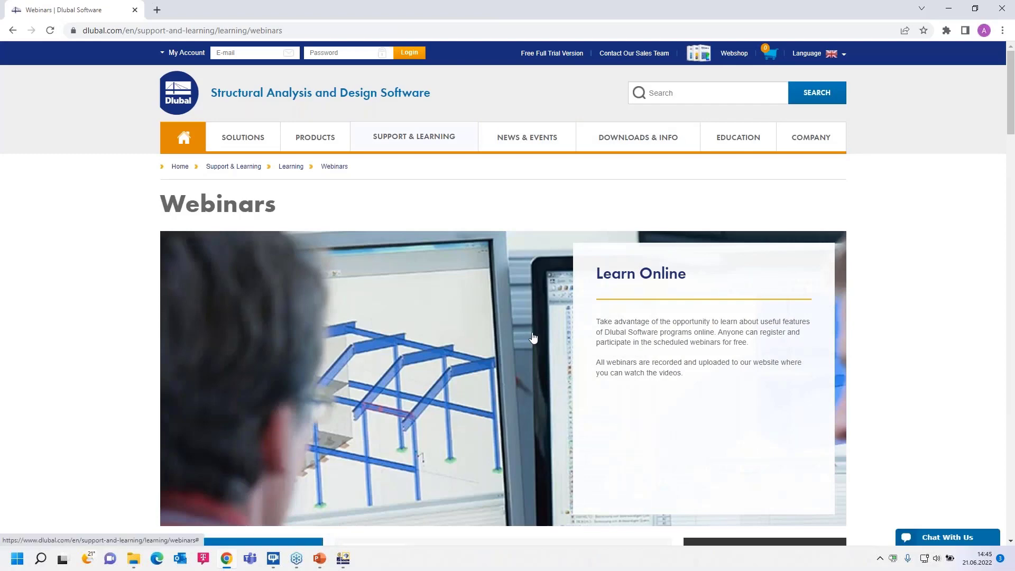
{"action": "scroll", "coordinate": [530, 333], "scroll_direction": "down", "scroll_amount": 6}
{"action": "scroll", "coordinate": [457, 332], "scroll_direction": "down", "scroll_amount": 2}
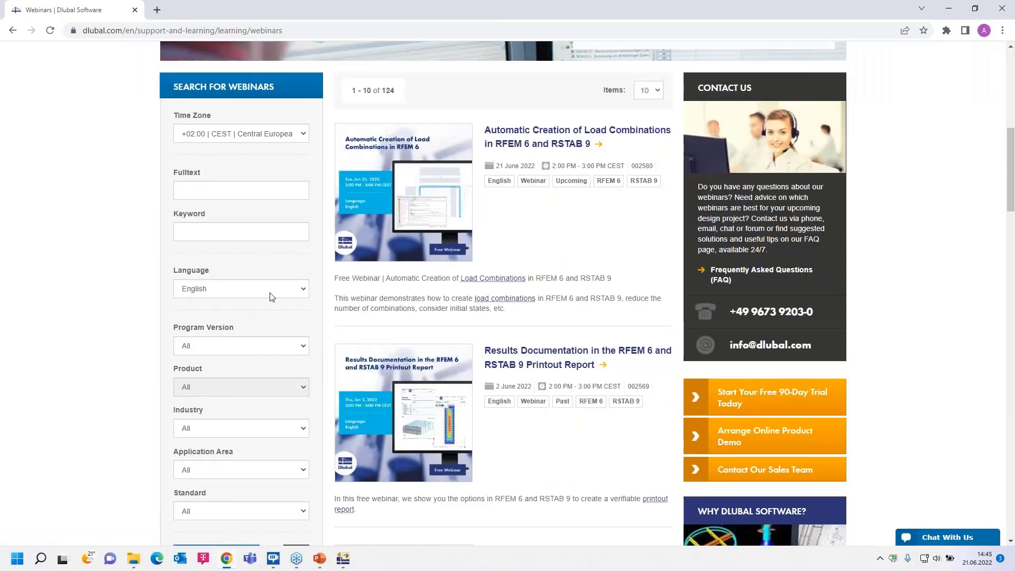
Search the webinars for program version RFEM 6 and product Structure Stability for RFEM 6.
{"action": "left_click", "coordinate": [257, 346]}
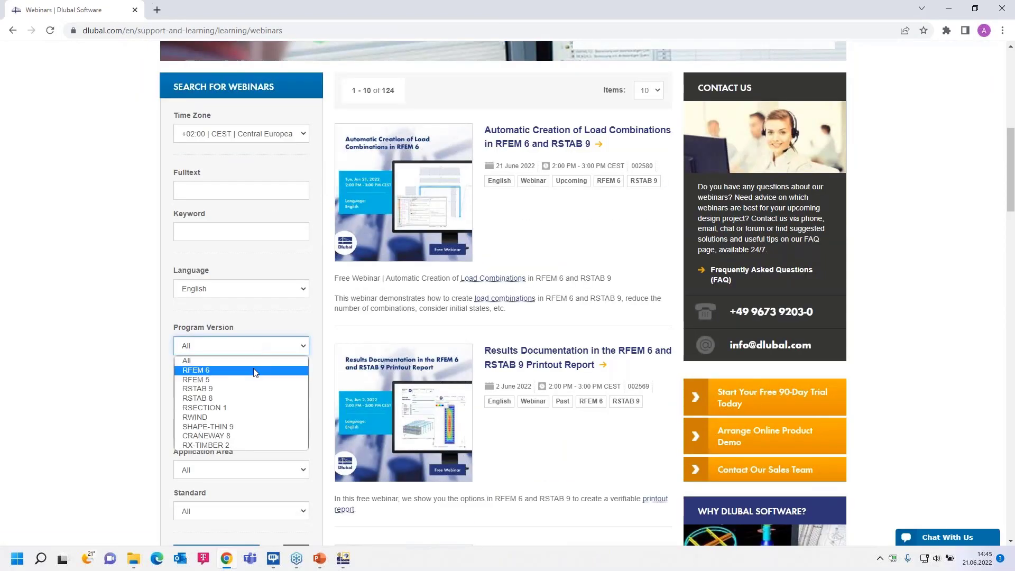
{"action": "left_click", "coordinate": [253, 368]}
{"action": "scroll", "coordinate": [264, 348], "scroll_direction": "down", "scroll_amount": 2}
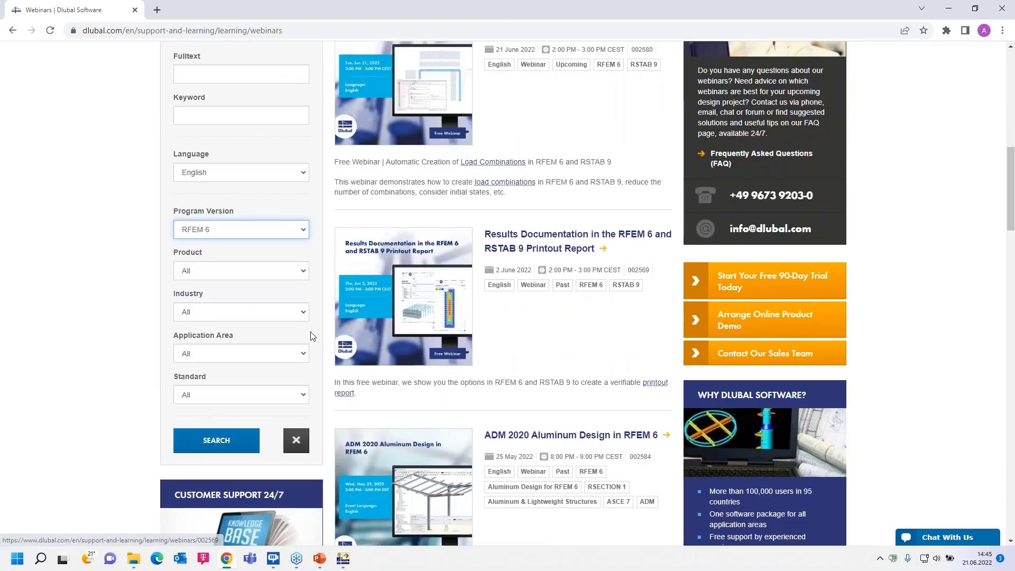
{"action": "left_click", "coordinate": [306, 272]}
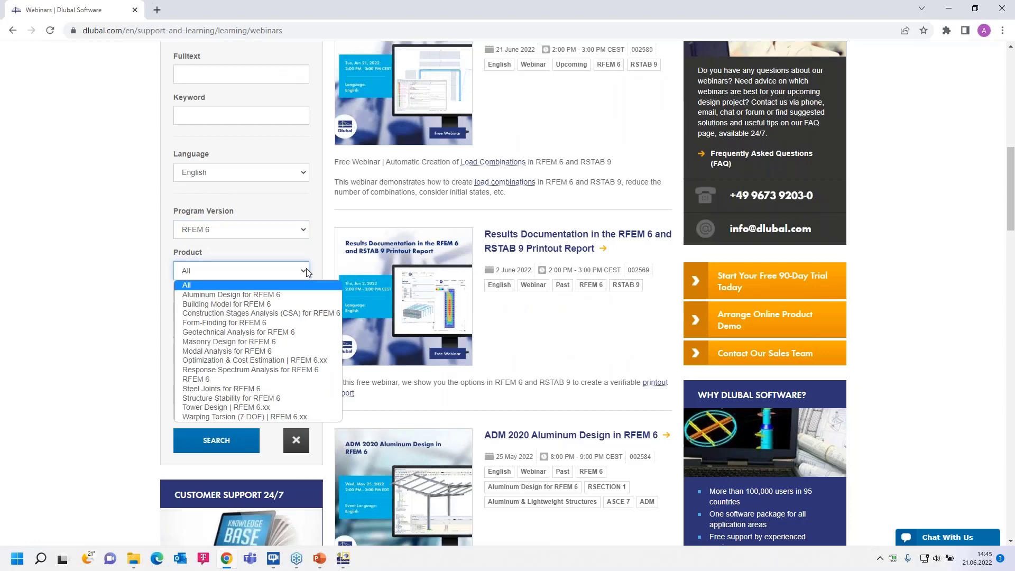
{"action": "left_click", "coordinate": [258, 398]}
{"action": "left_click", "coordinate": [217, 440]}
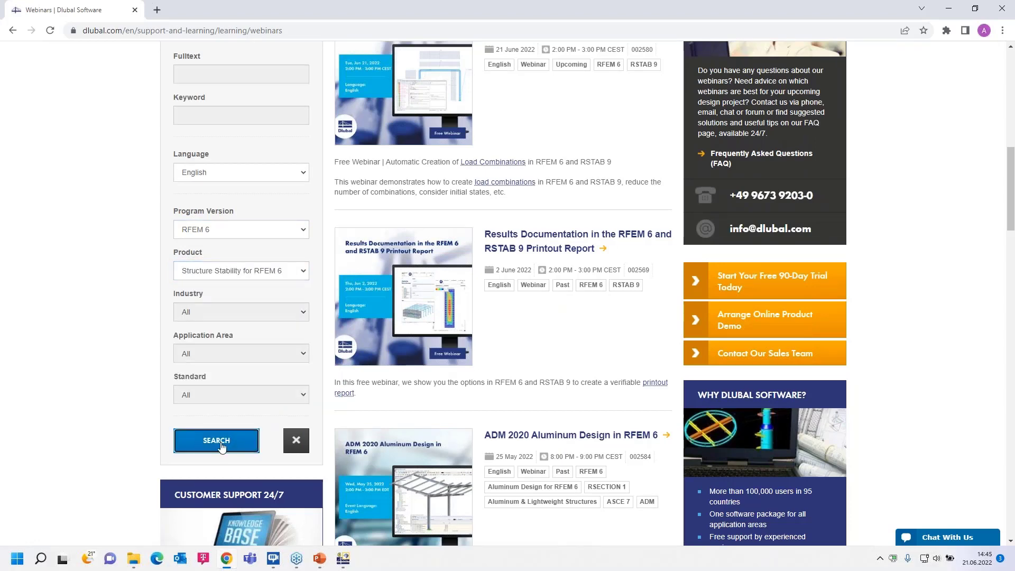
{"action": "scroll", "coordinate": [473, 372], "scroll_direction": "down", "scroll_amount": 8}
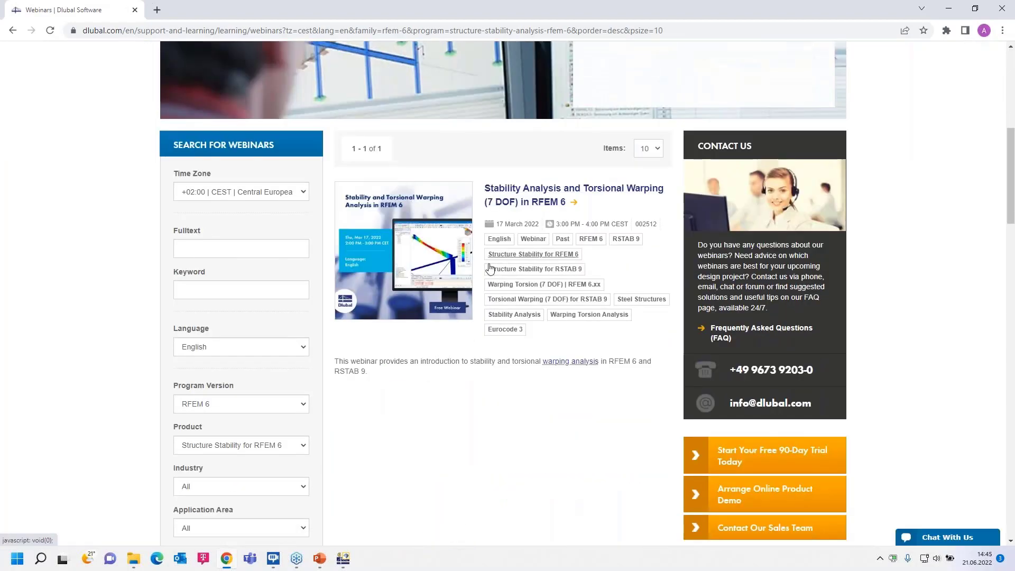
{"action": "scroll", "coordinate": [267, 365], "scroll_direction": "down", "scroll_amount": 3}
Search the webinars for the product Construction Stages Analysis (CSA) for RFEM 6.
{"action": "scroll", "coordinate": [299, 308], "scroll_direction": "up", "scroll_amount": 2}
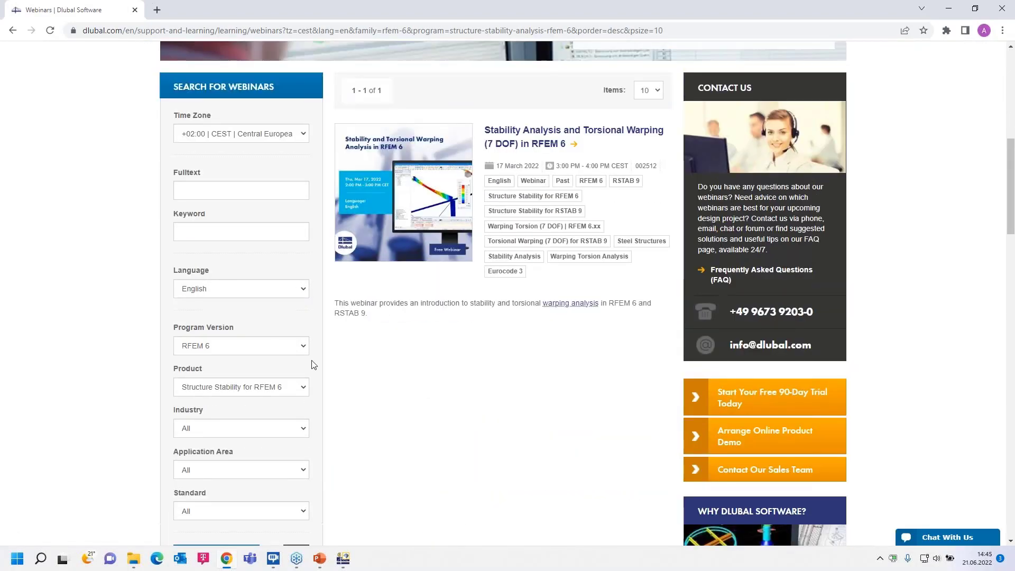
{"action": "left_click", "coordinate": [304, 387]}
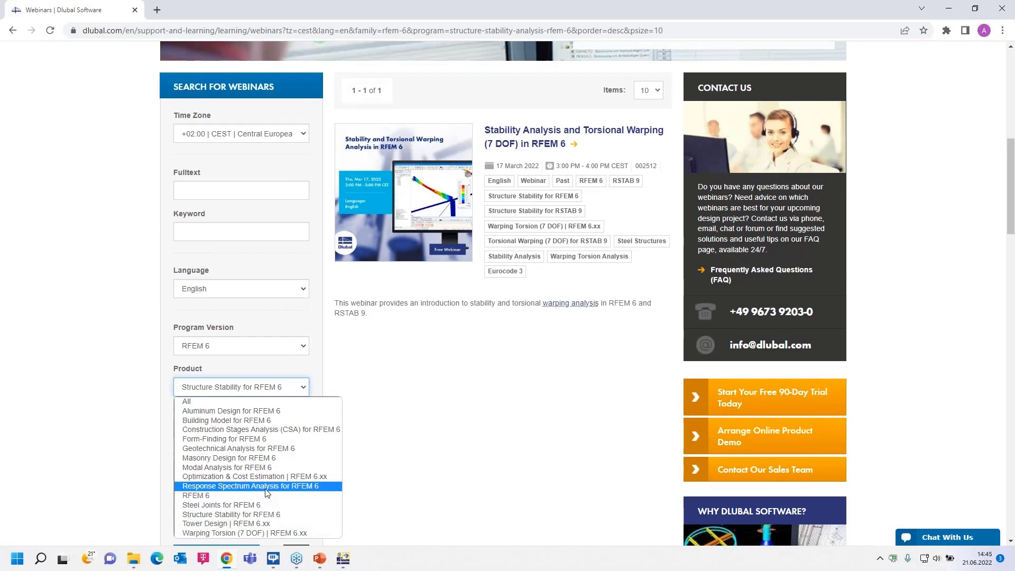
{"action": "left_click", "coordinate": [270, 431]}
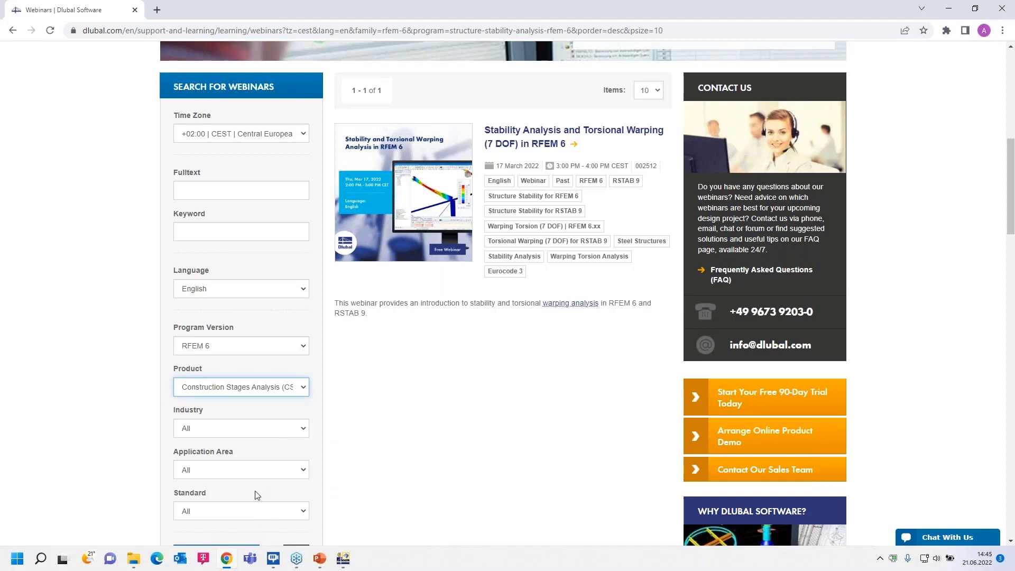
{"action": "scroll", "coordinate": [256, 493], "scroll_direction": "down", "scroll_amount": 2}
{"action": "left_click", "coordinate": [216, 440]}
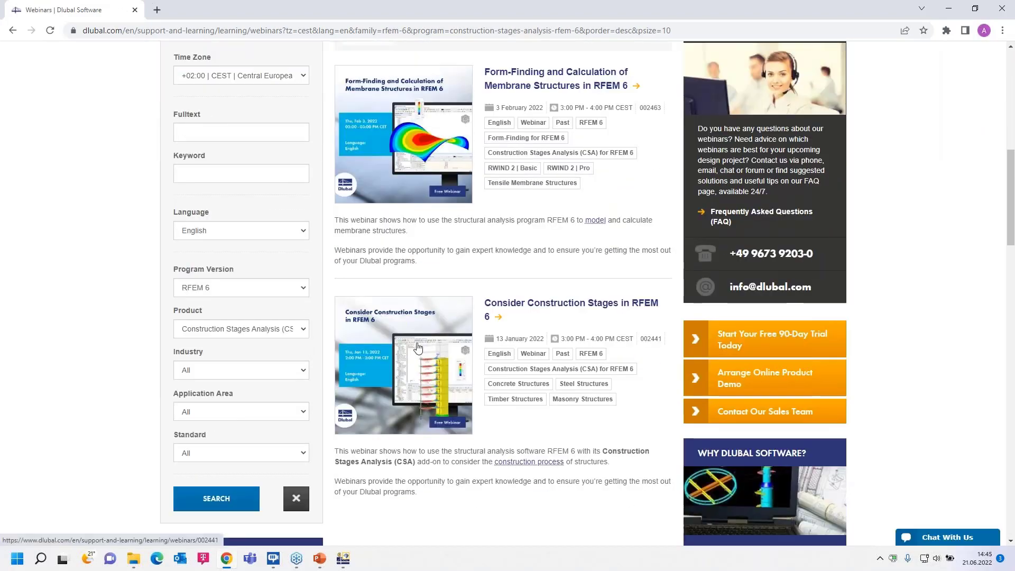
Reset the product filter to All, then search the RFEM 6 webinars for the full text "stability" and browse the list.
{"action": "scroll", "coordinate": [522, 350], "scroll_direction": "up", "scroll_amount": 1}
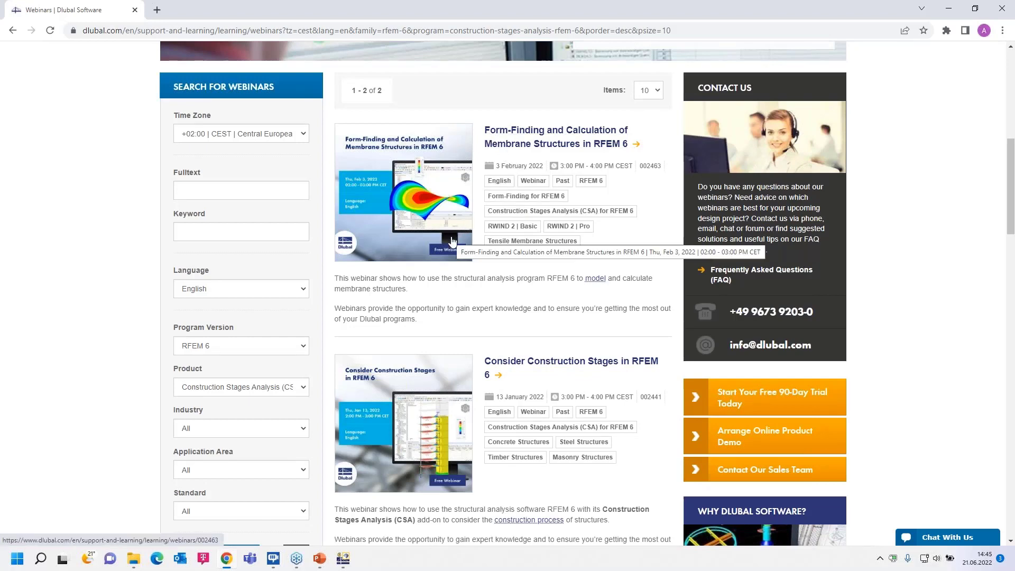
{"action": "left_click", "coordinate": [264, 387]}
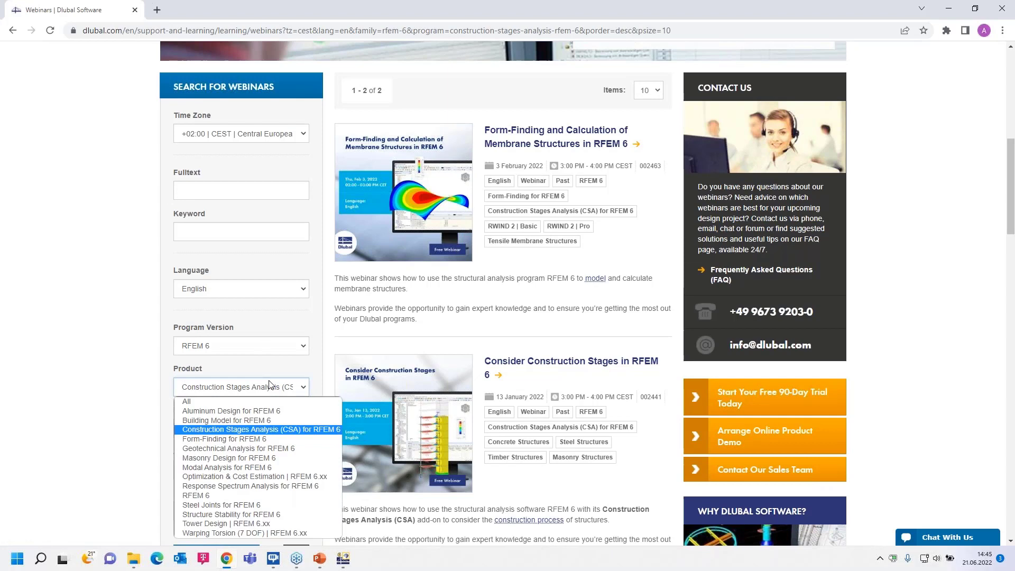
{"action": "left_click", "coordinate": [244, 401]}
{"action": "left_click", "coordinate": [219, 189]}
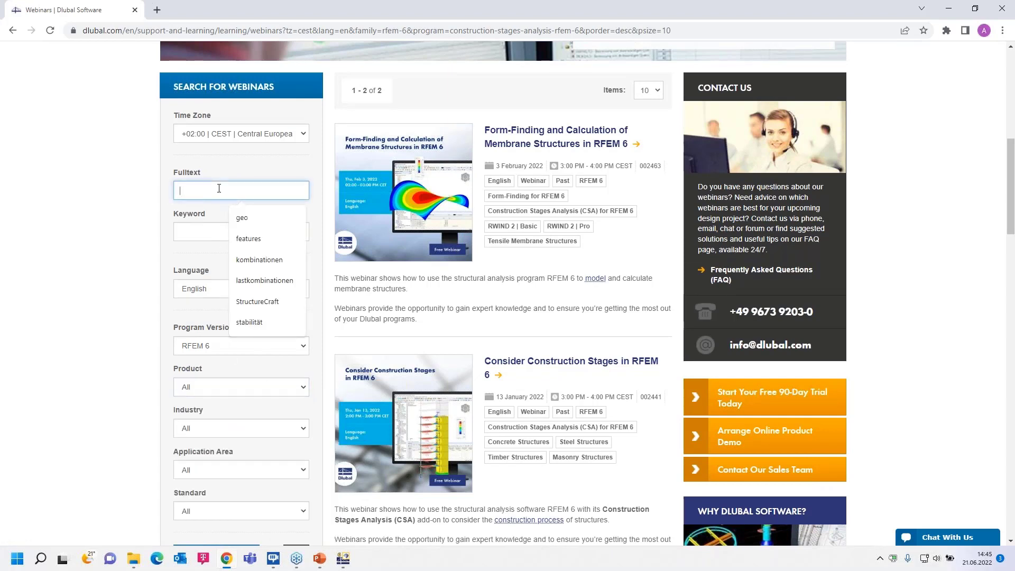
{"action": "type", "text": "stabili"}
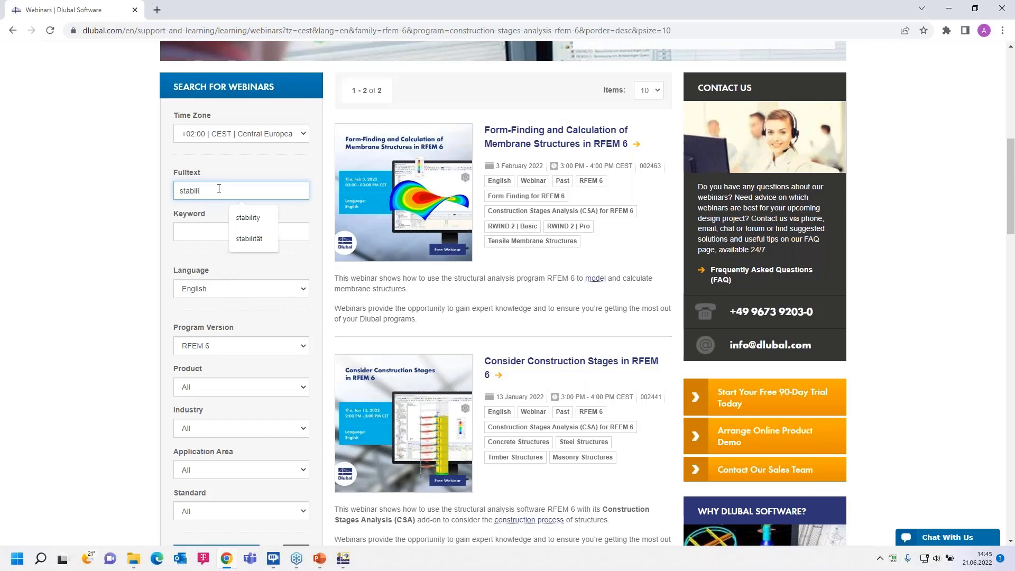
{"action": "type", "text": "ty"}
{"action": "key", "text": "Return"}
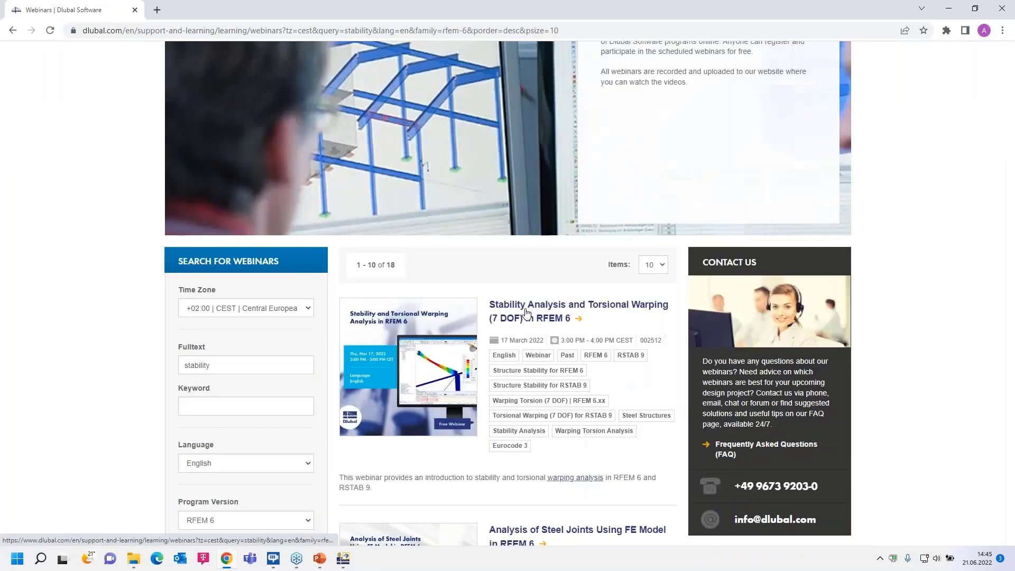
{"action": "scroll", "coordinate": [515, 314], "scroll_direction": "down", "scroll_amount": 5}
{"action": "scroll", "coordinate": [515, 315], "scroll_direction": "up", "scroll_amount": 8}
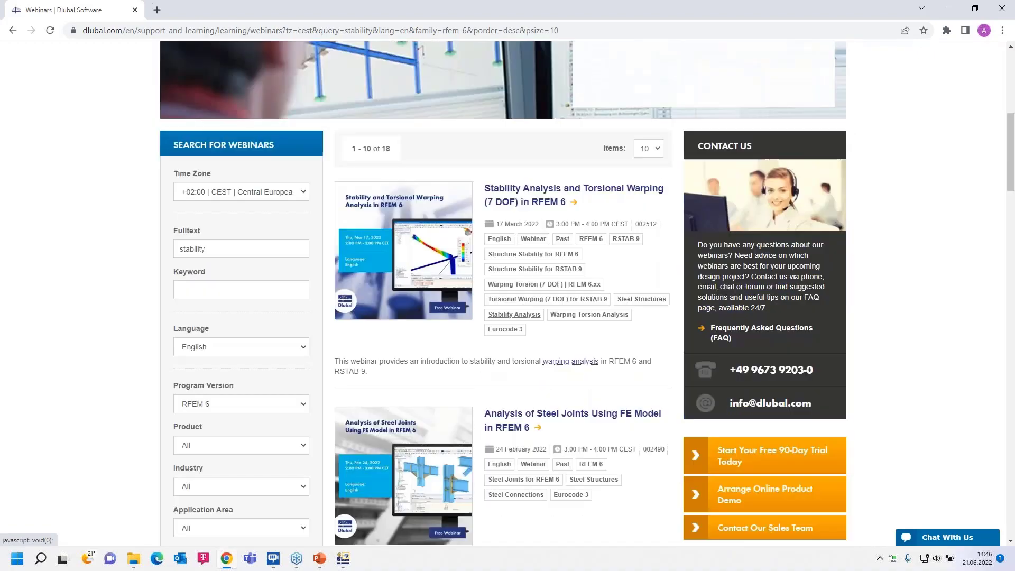
{"action": "scroll", "coordinate": [516, 278], "scroll_direction": "down", "scroll_amount": 2}
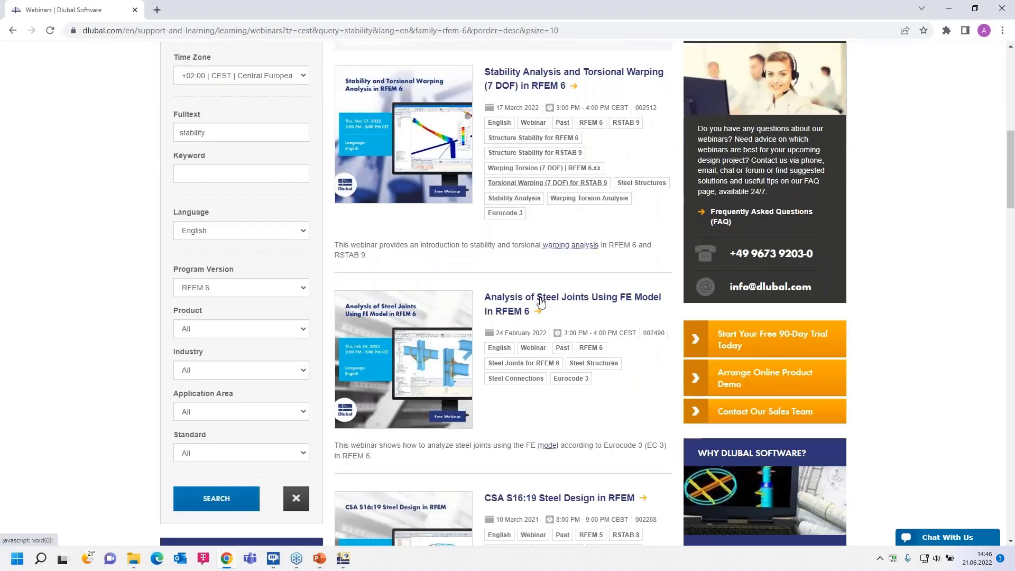